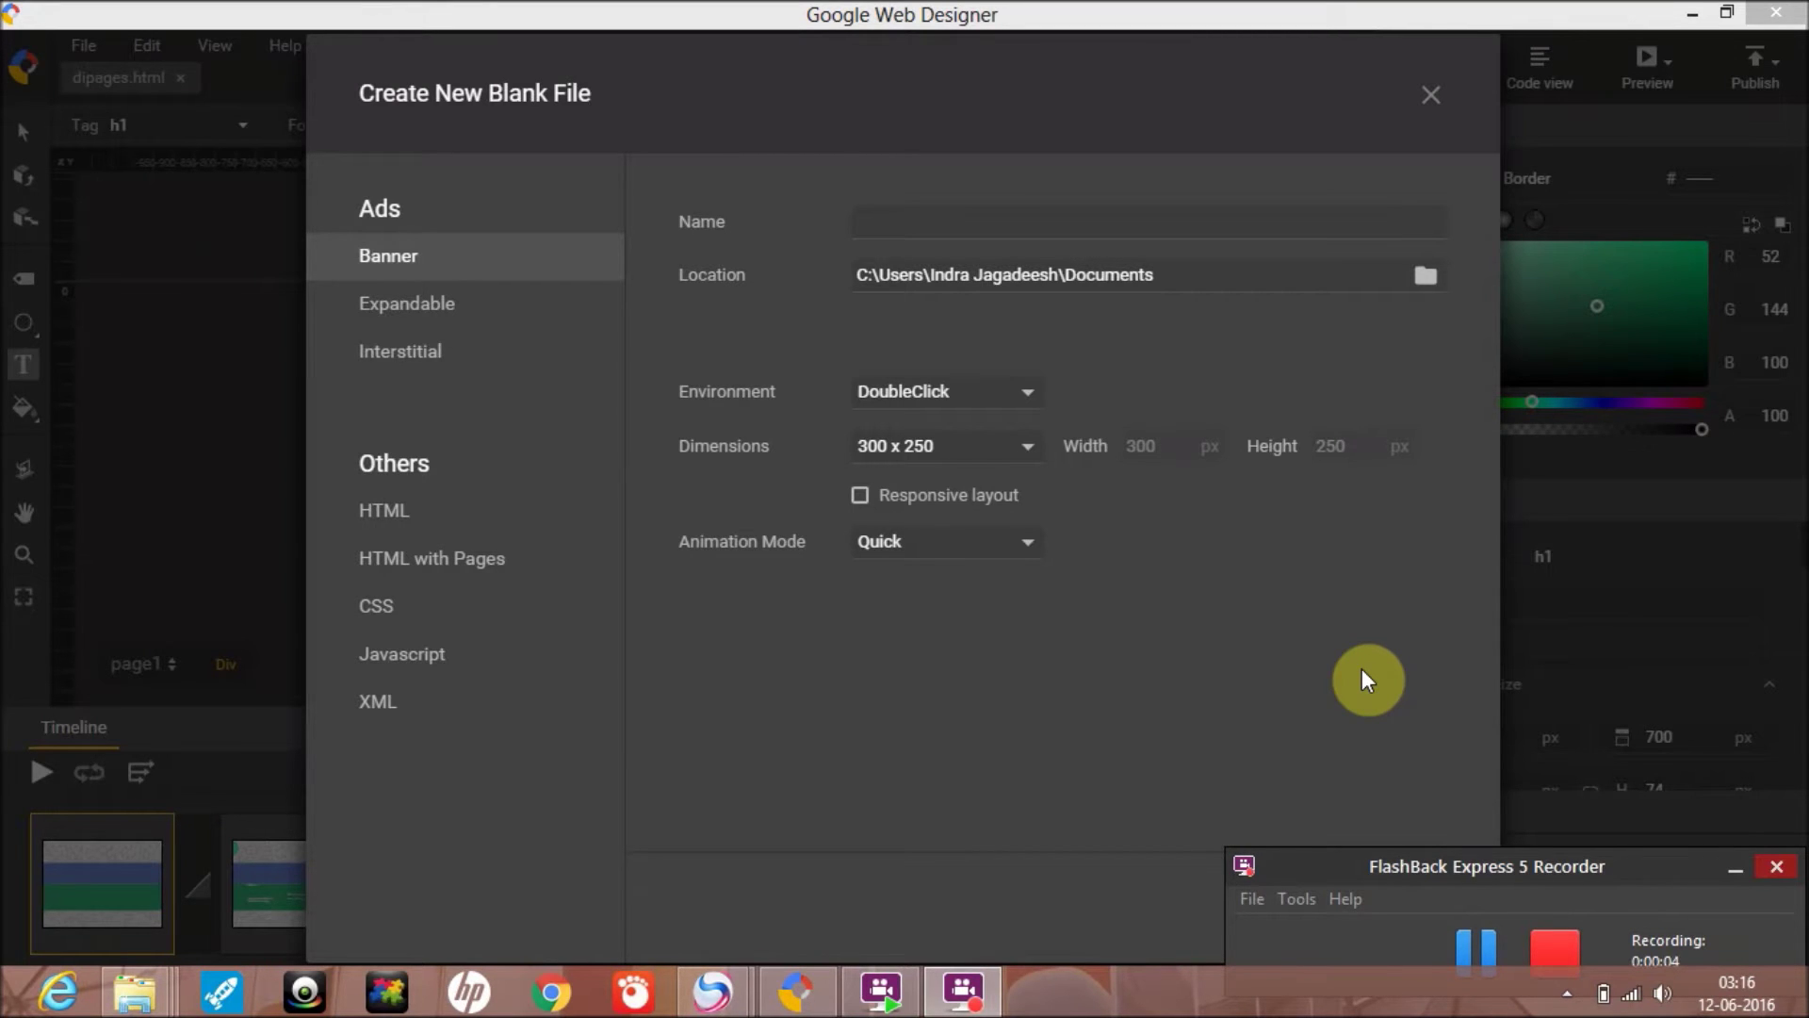
Step: Create a blank HTML-with-pages document named indra23, declining the overwrite of indra
click(488, 561)
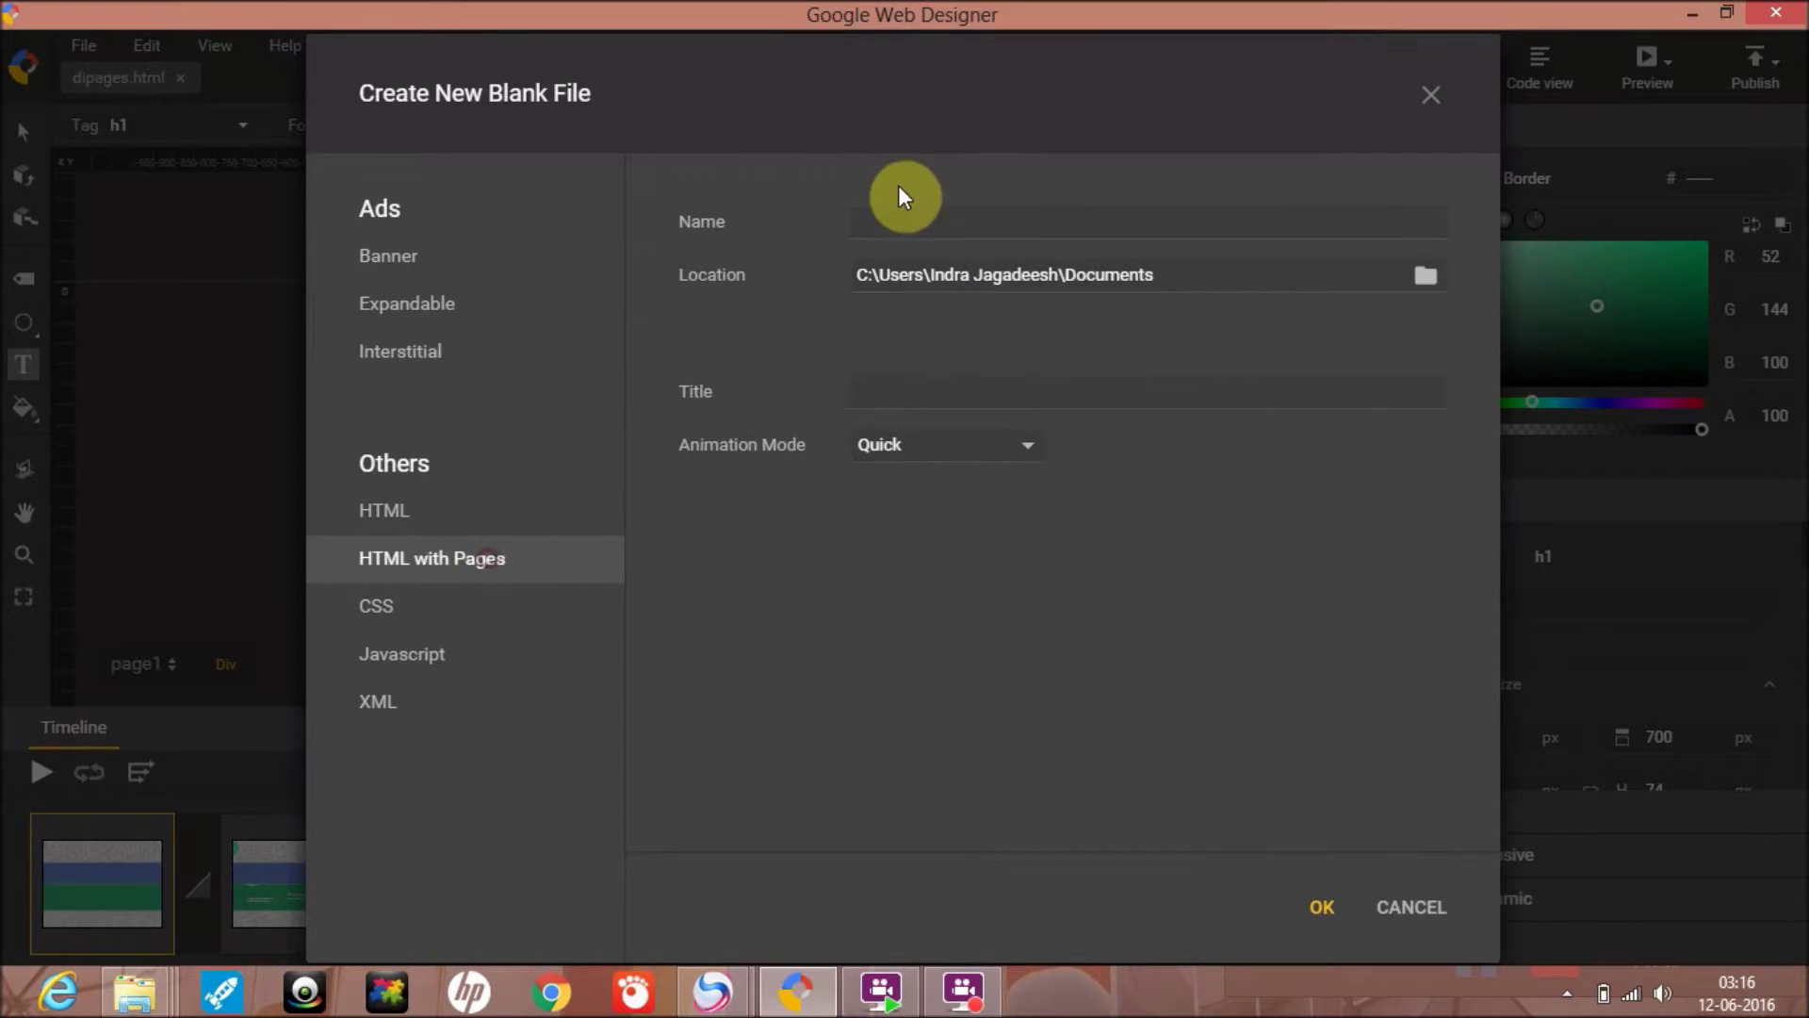
click(915, 220)
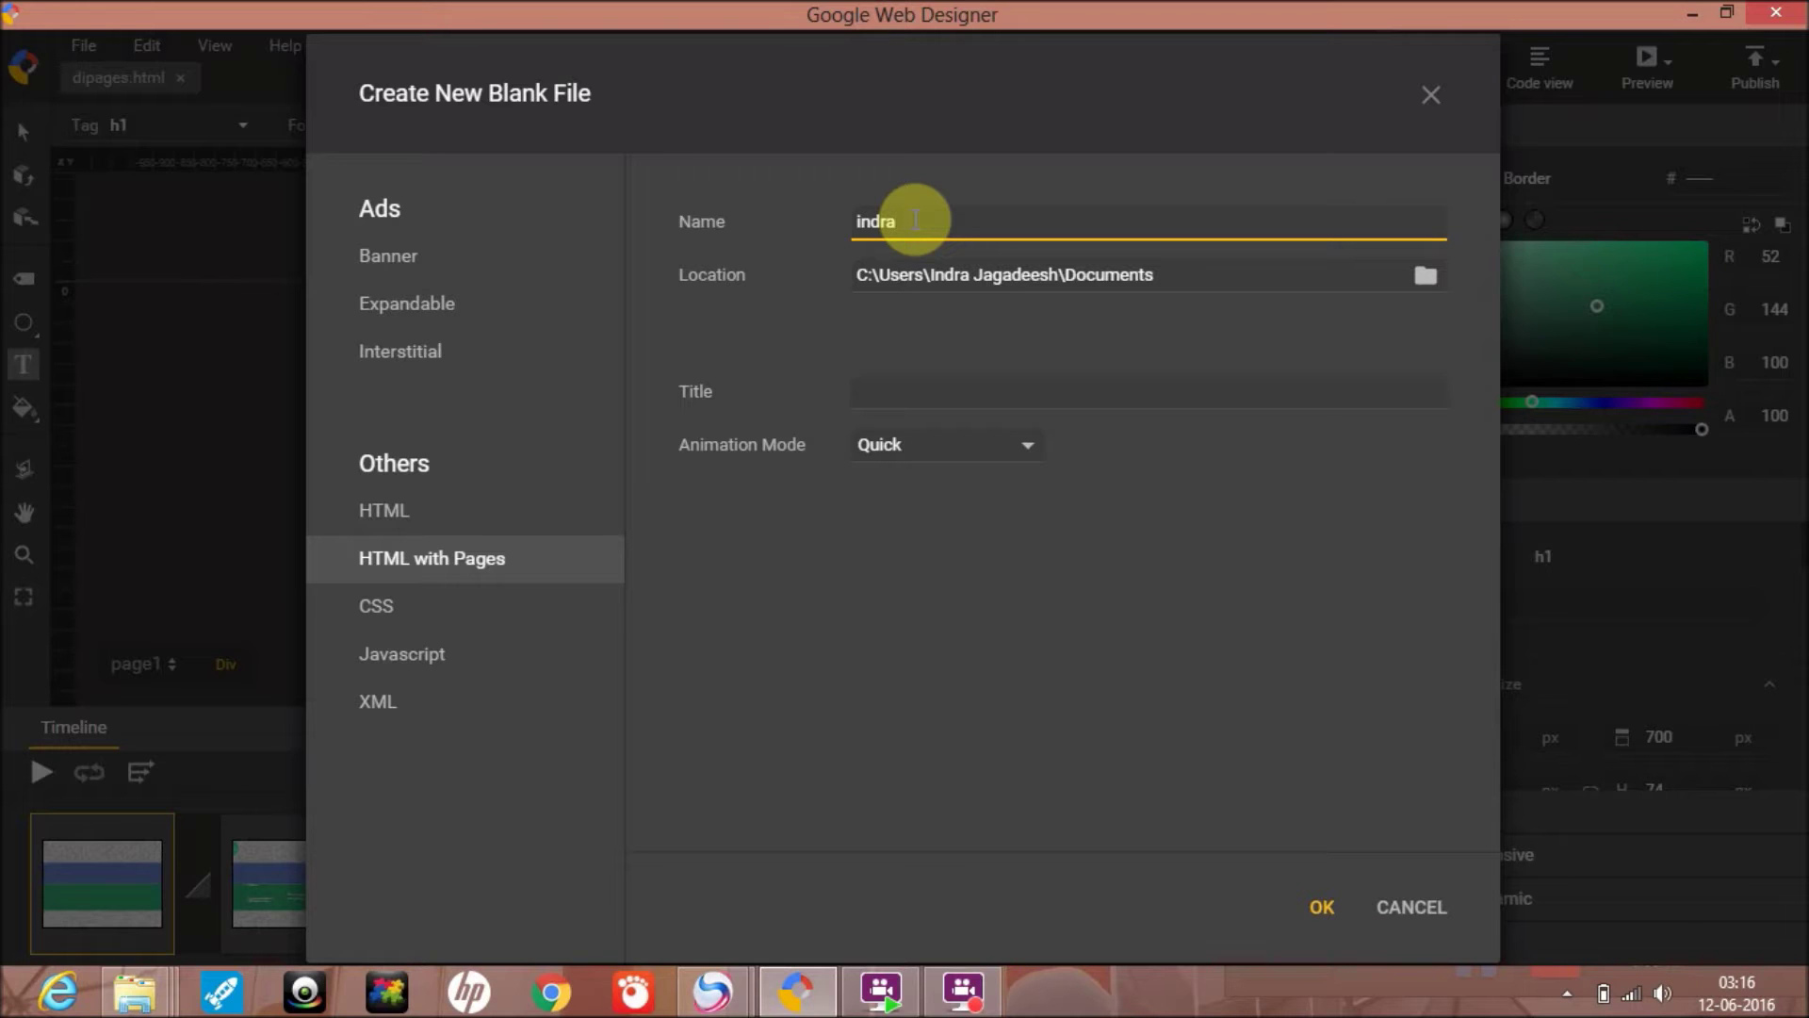
key(Return)
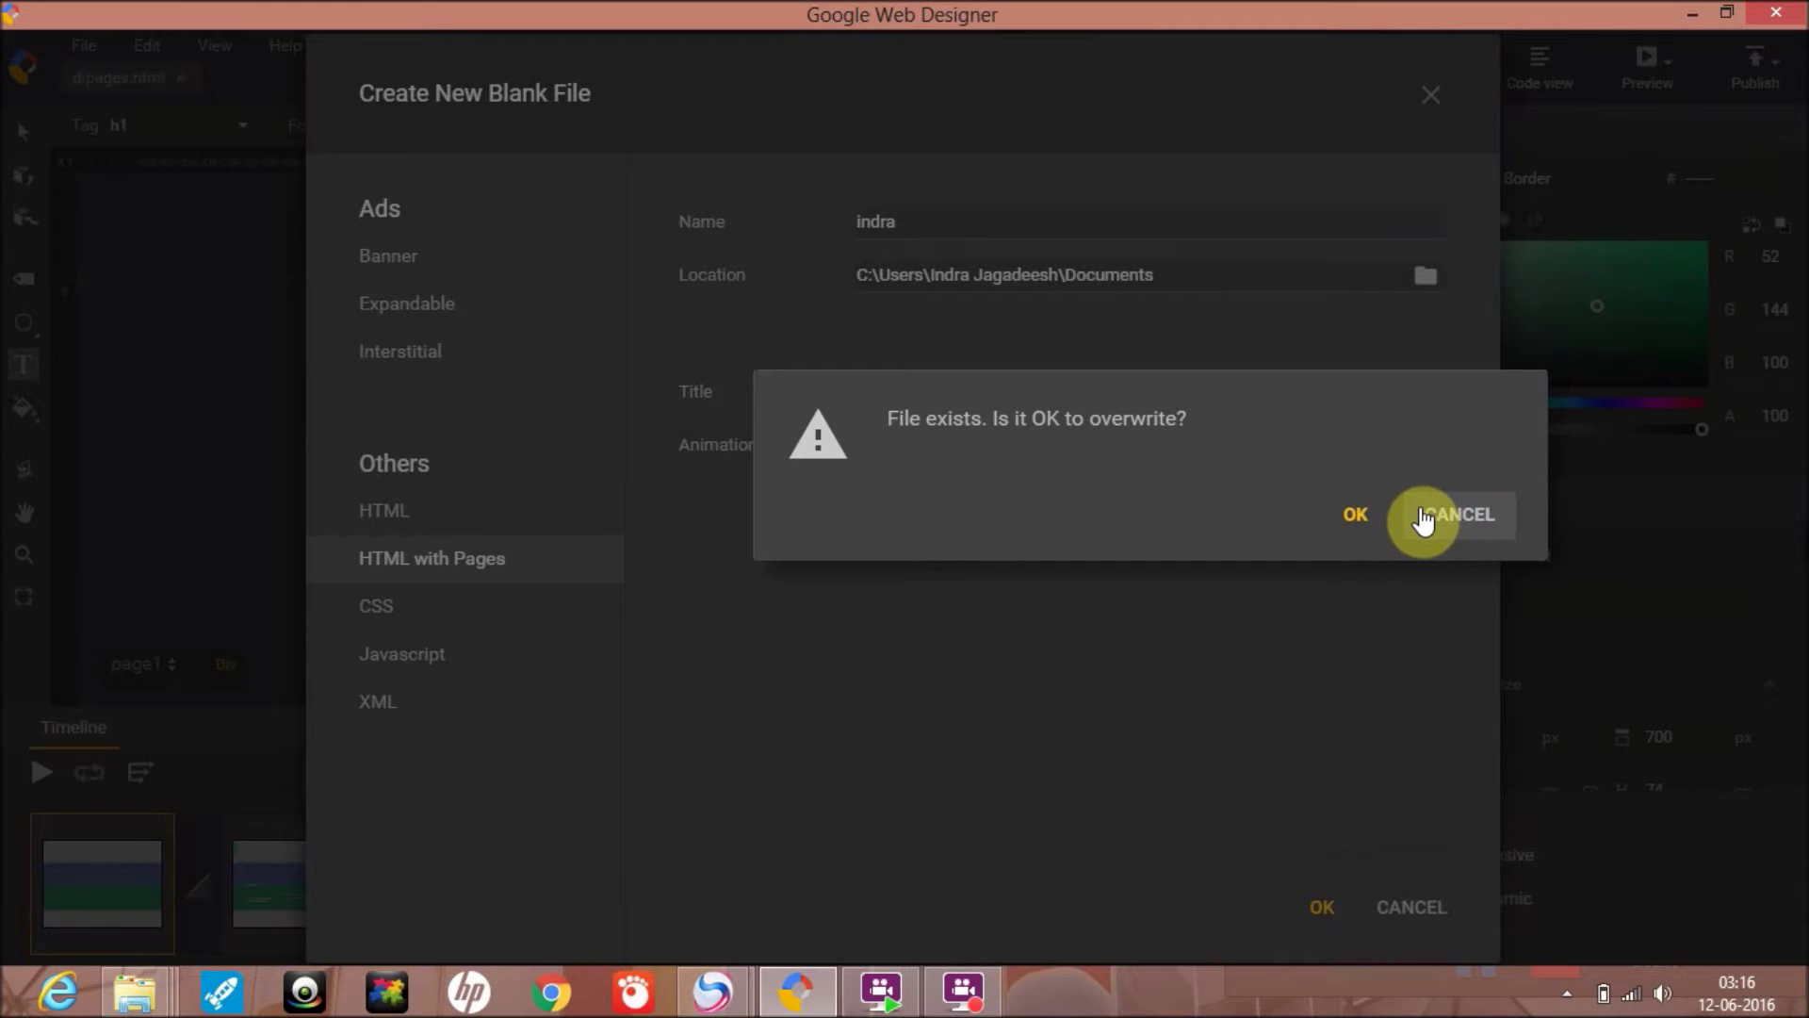
click(1157, 269)
click(1141, 231)
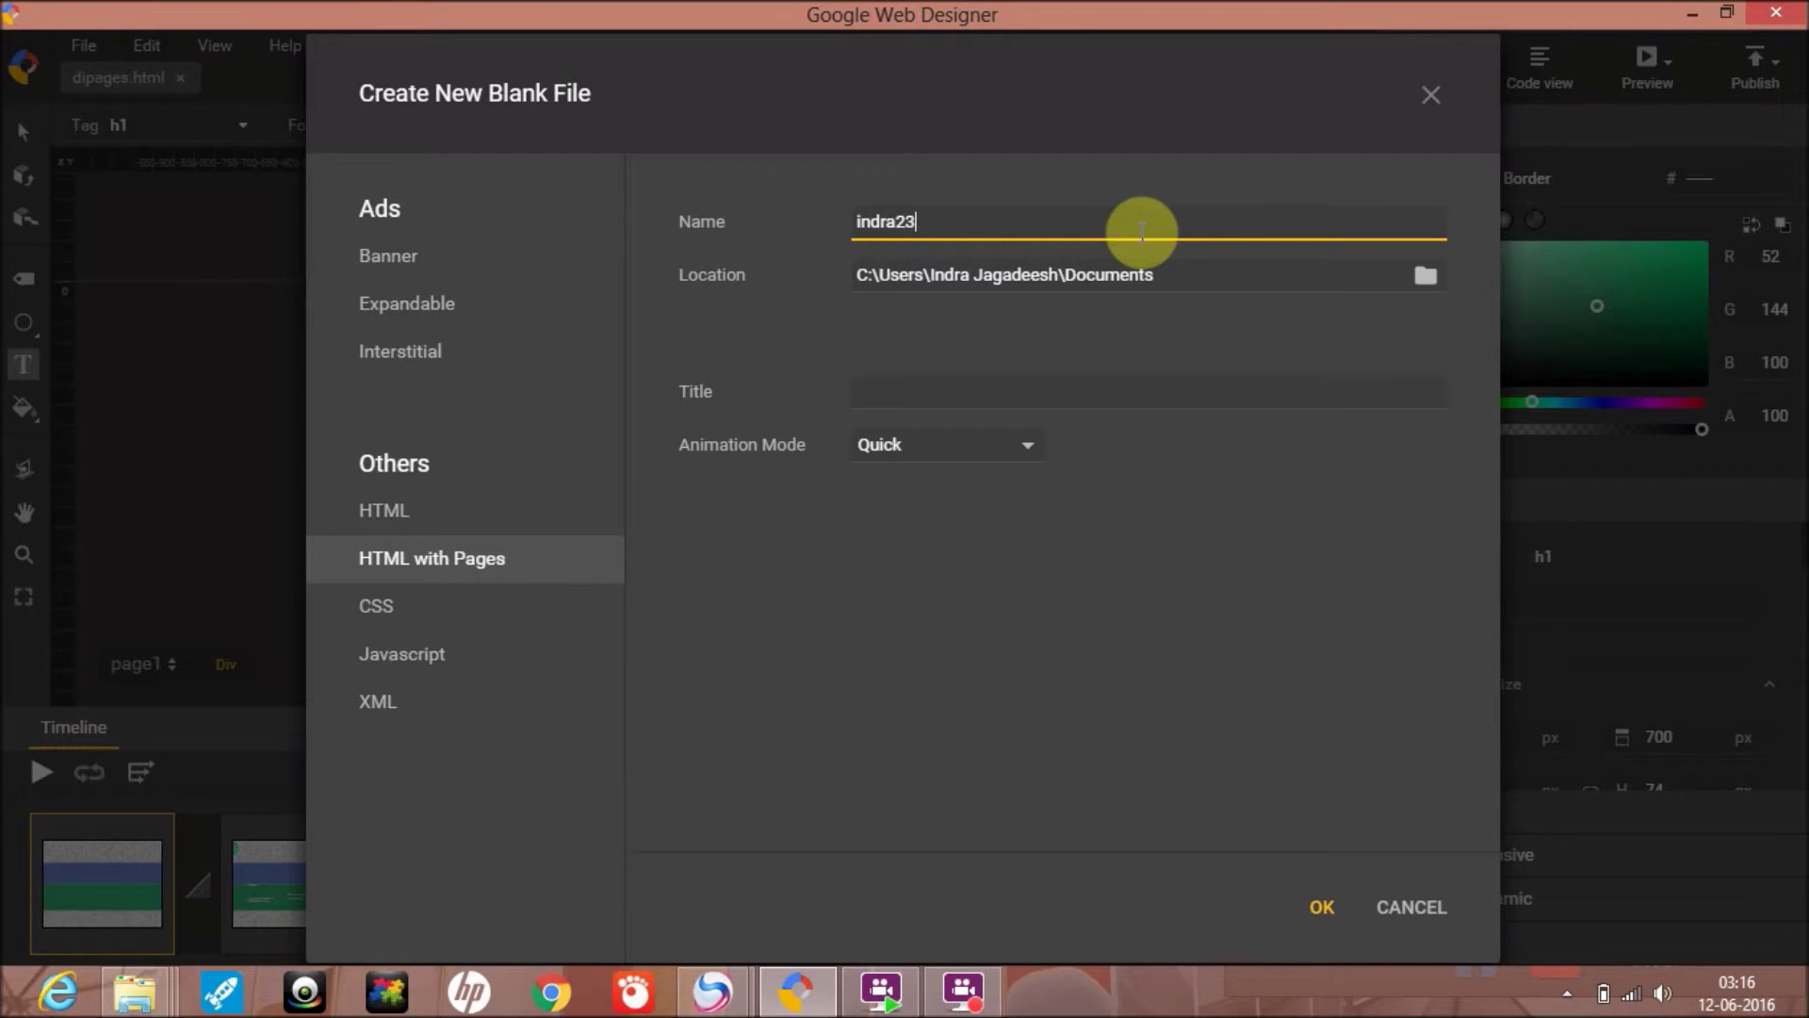
click(1321, 906)
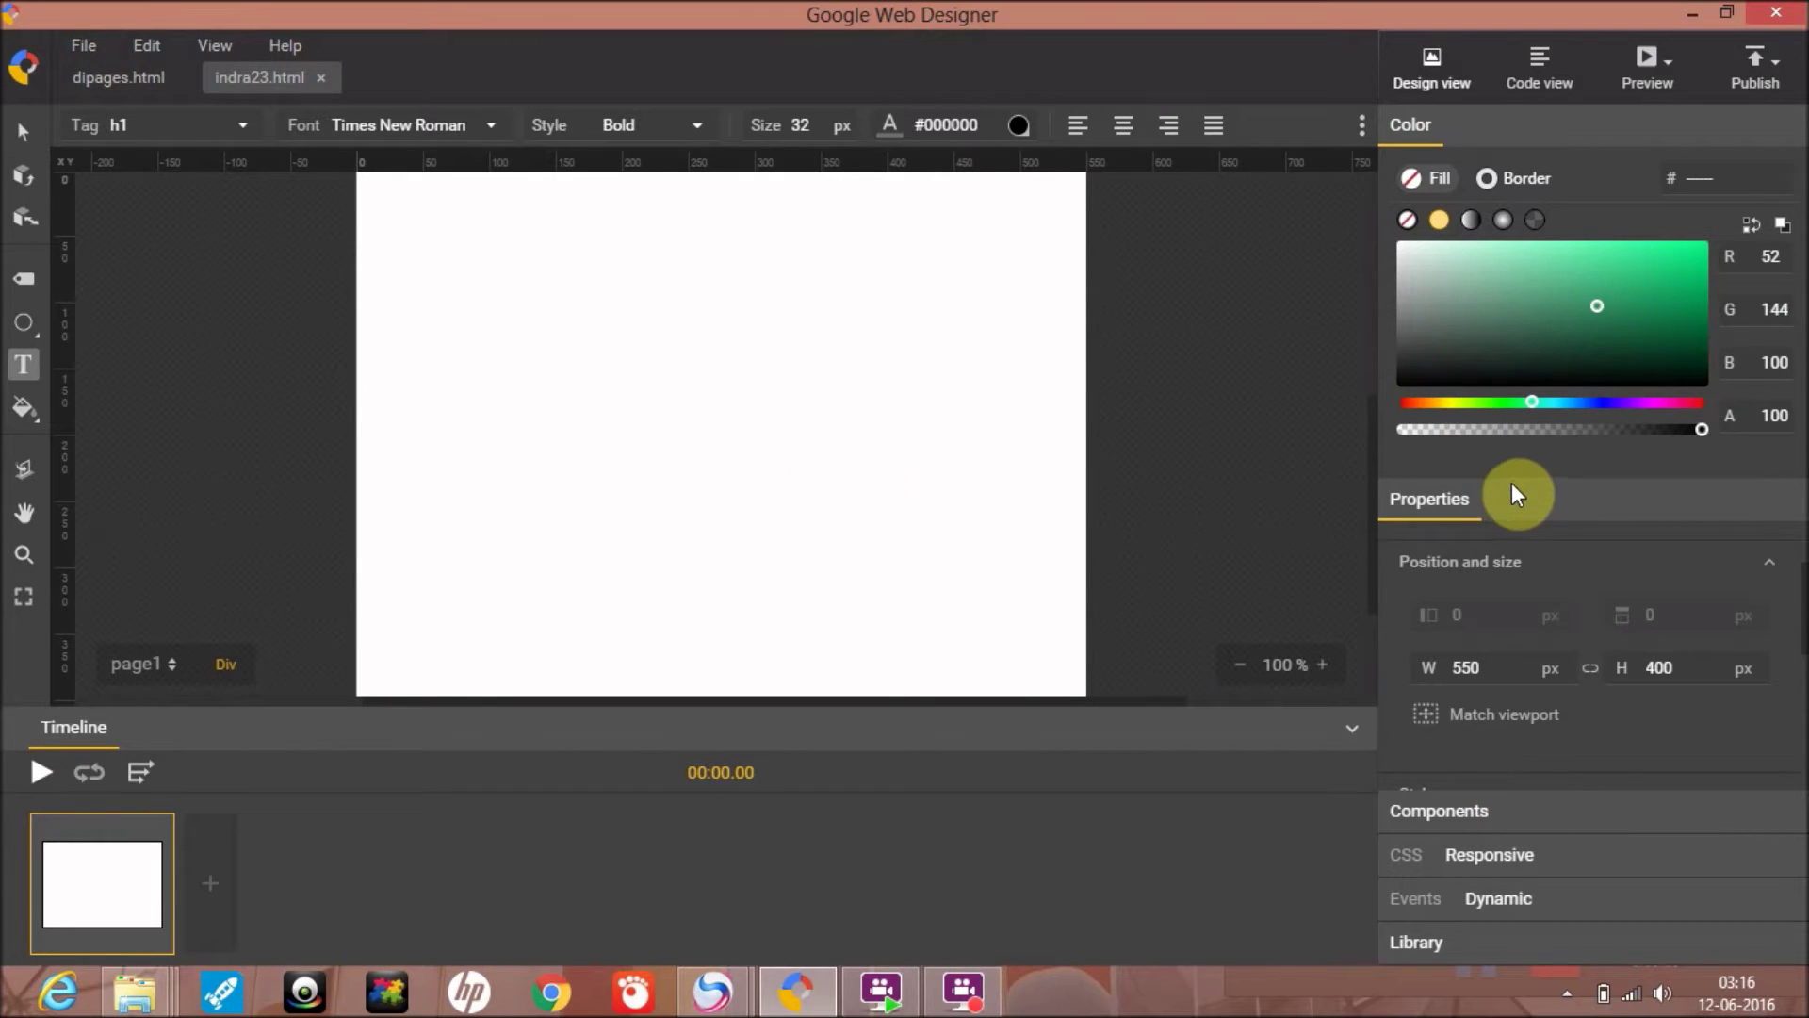
click(1513, 510)
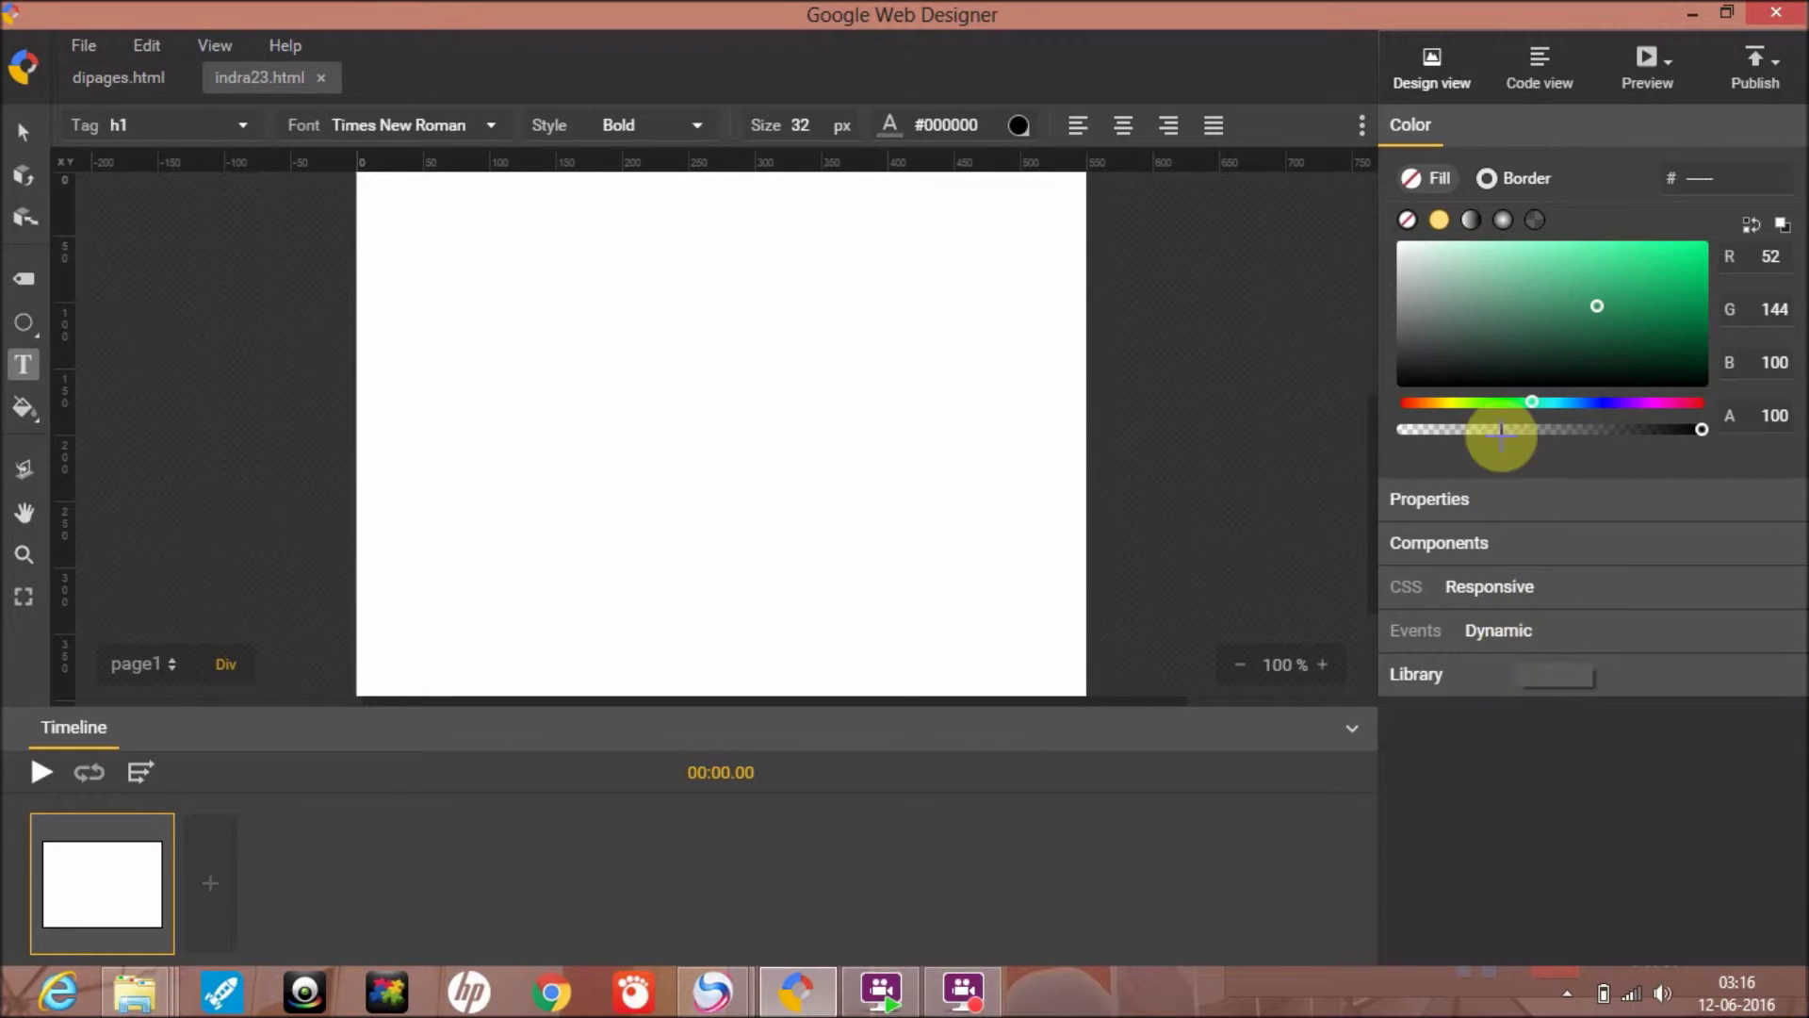
click(1501, 518)
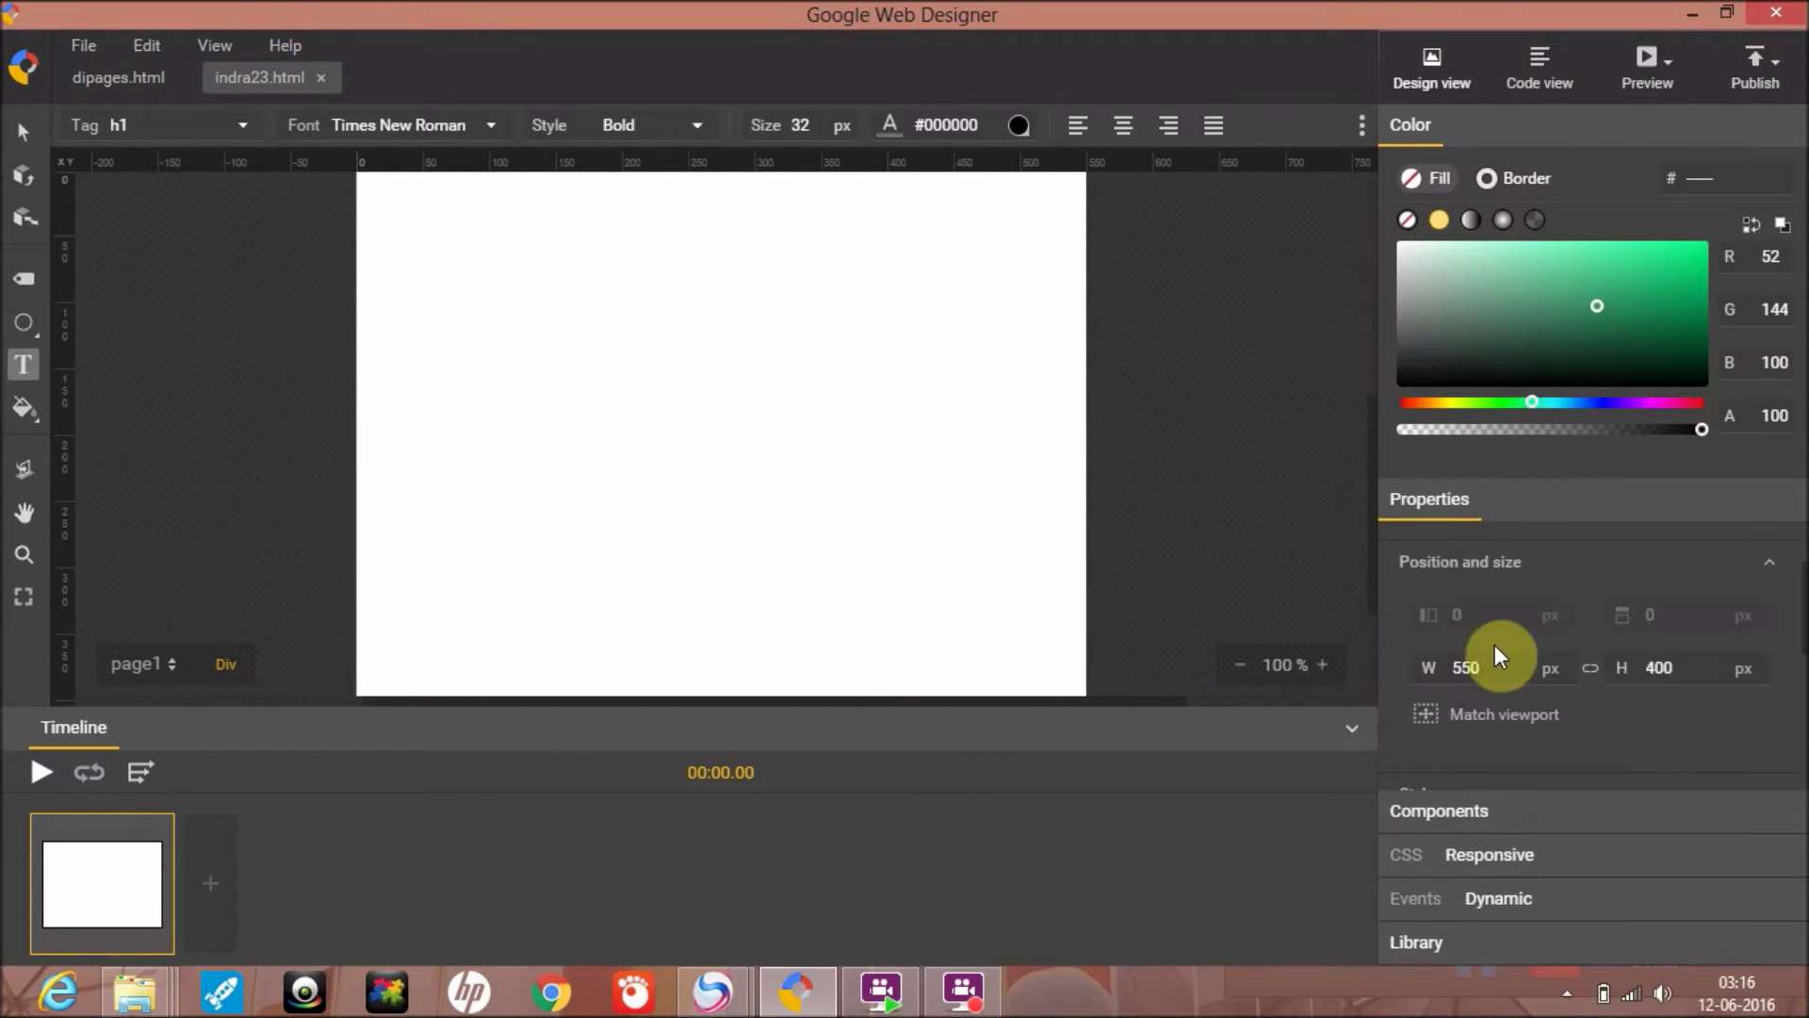
scroll(1513, 653, down, 2)
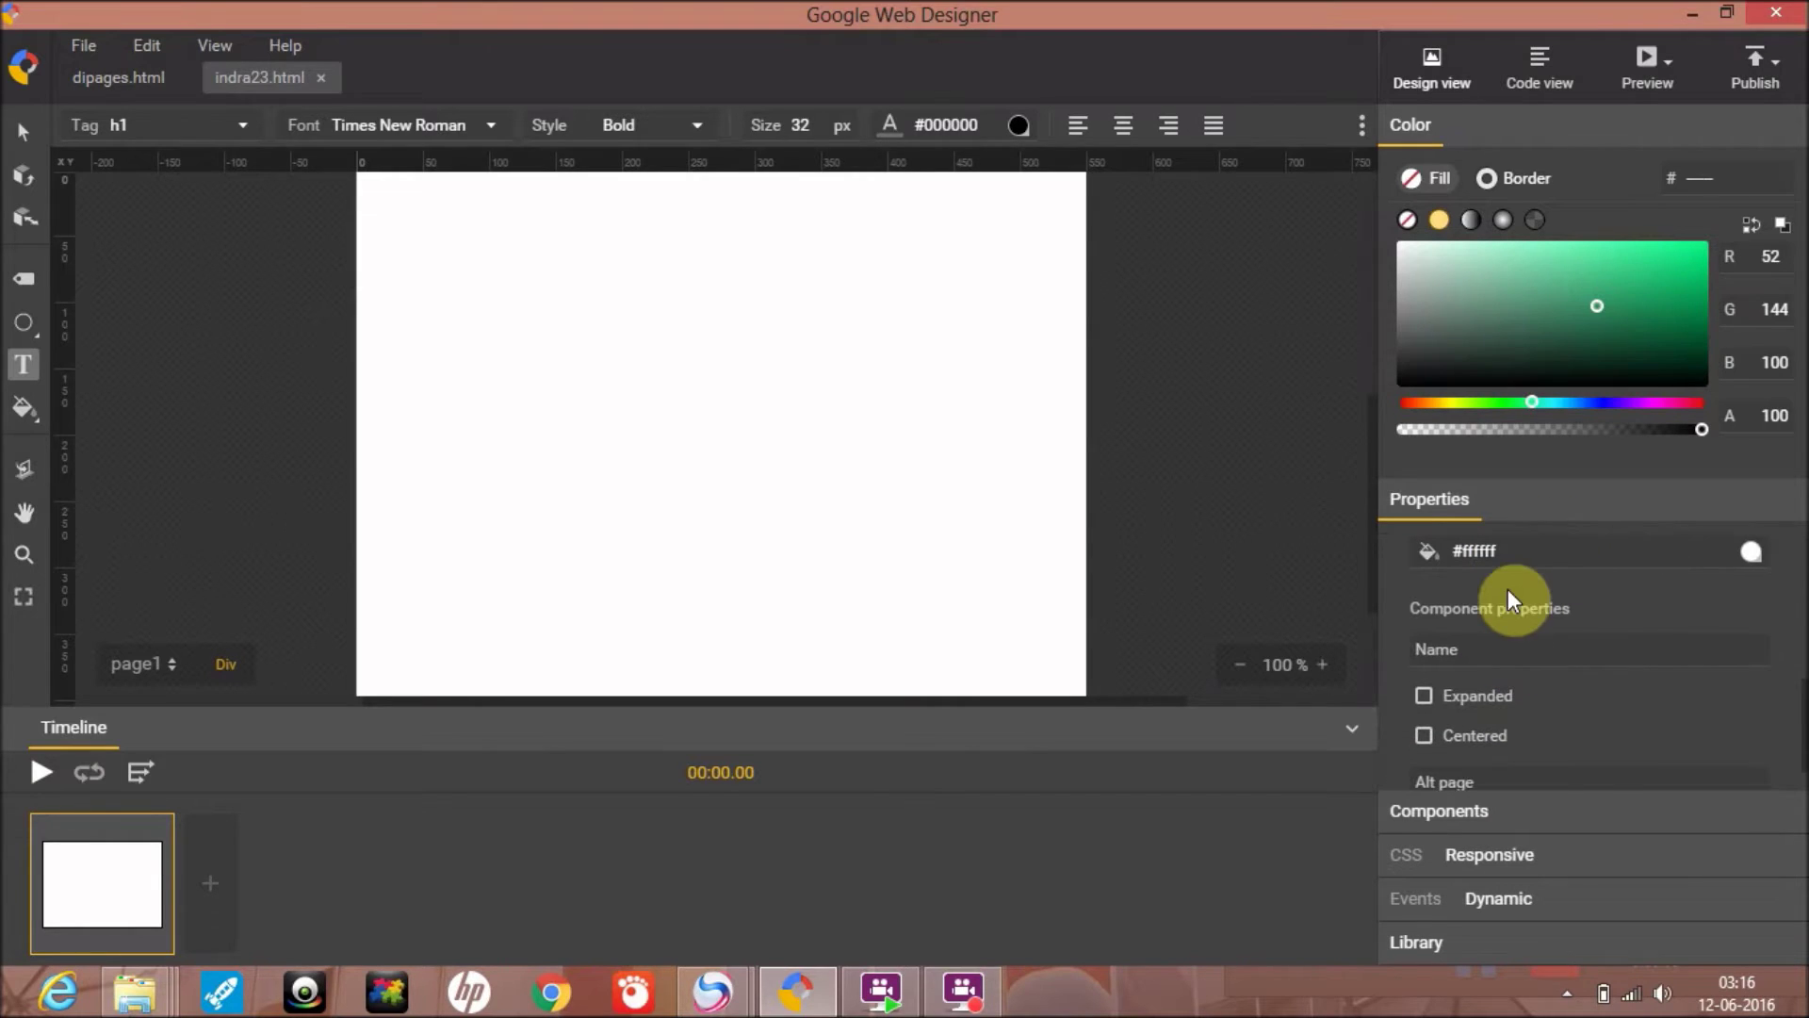
scroll(1509, 644, up, 2)
scroll(1510, 623, up, 2)
scroll(1510, 601, down, 2)
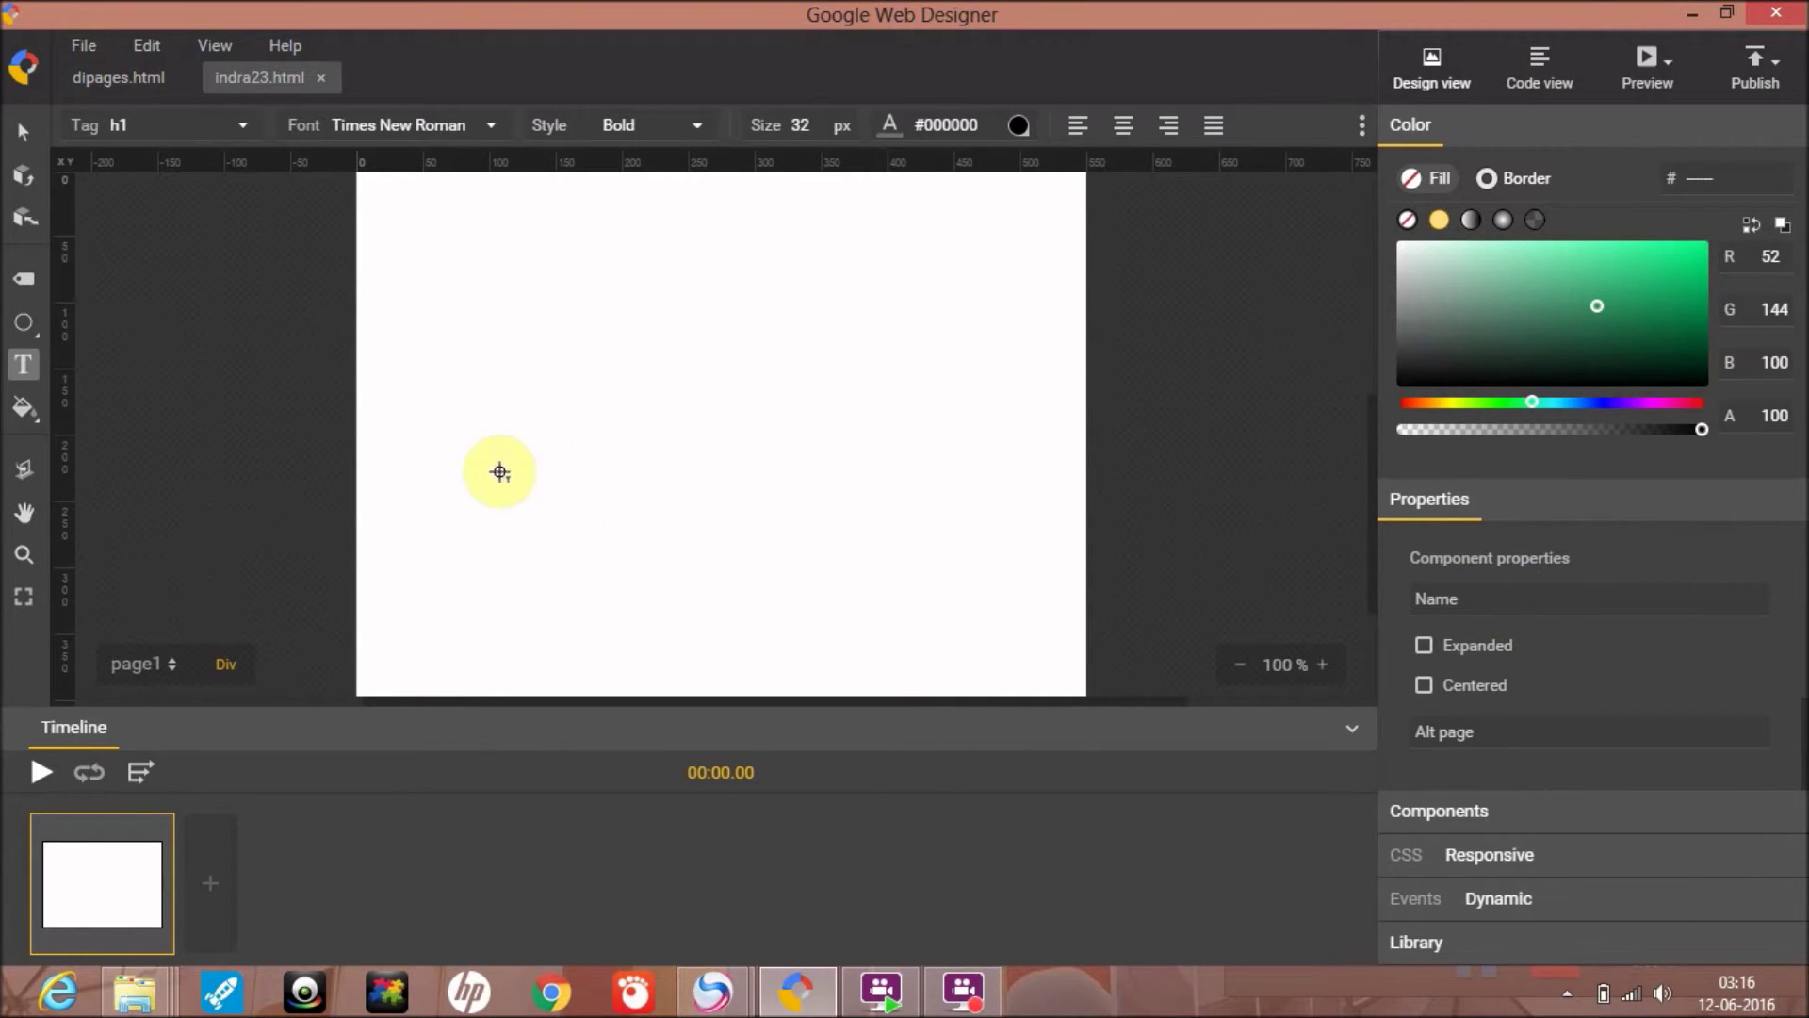
click(29, 282)
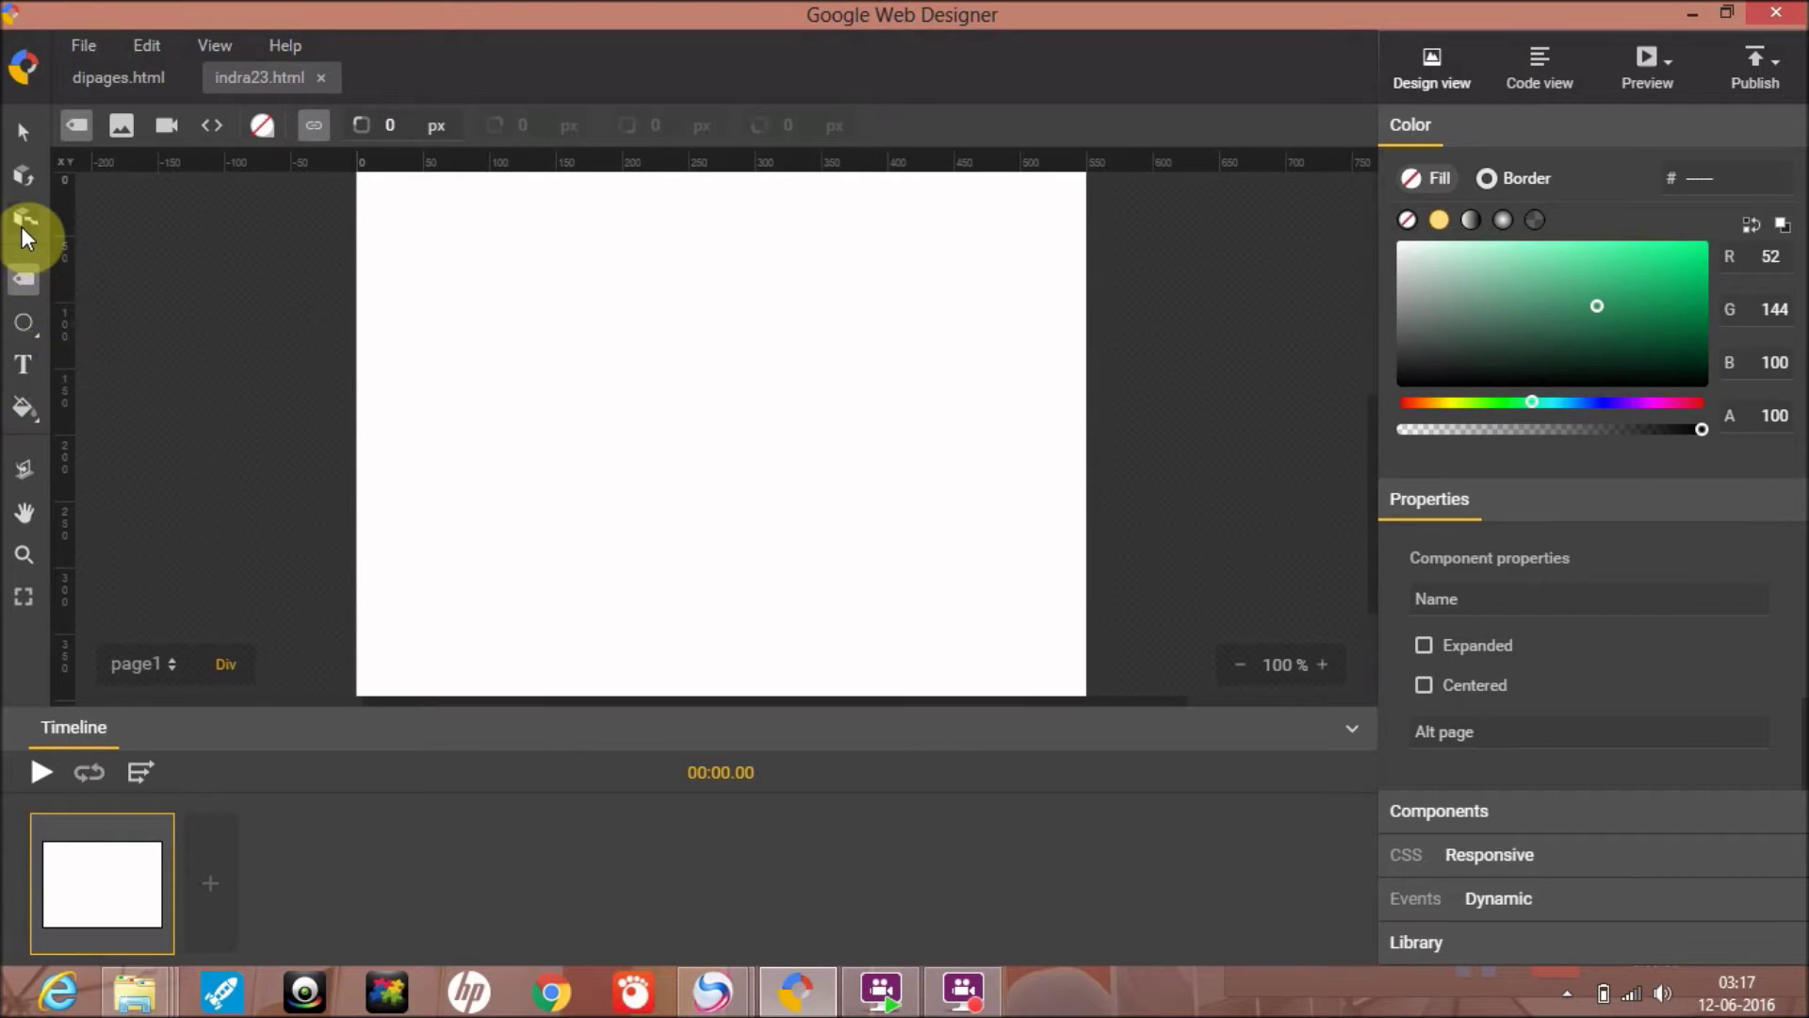
click(24, 370)
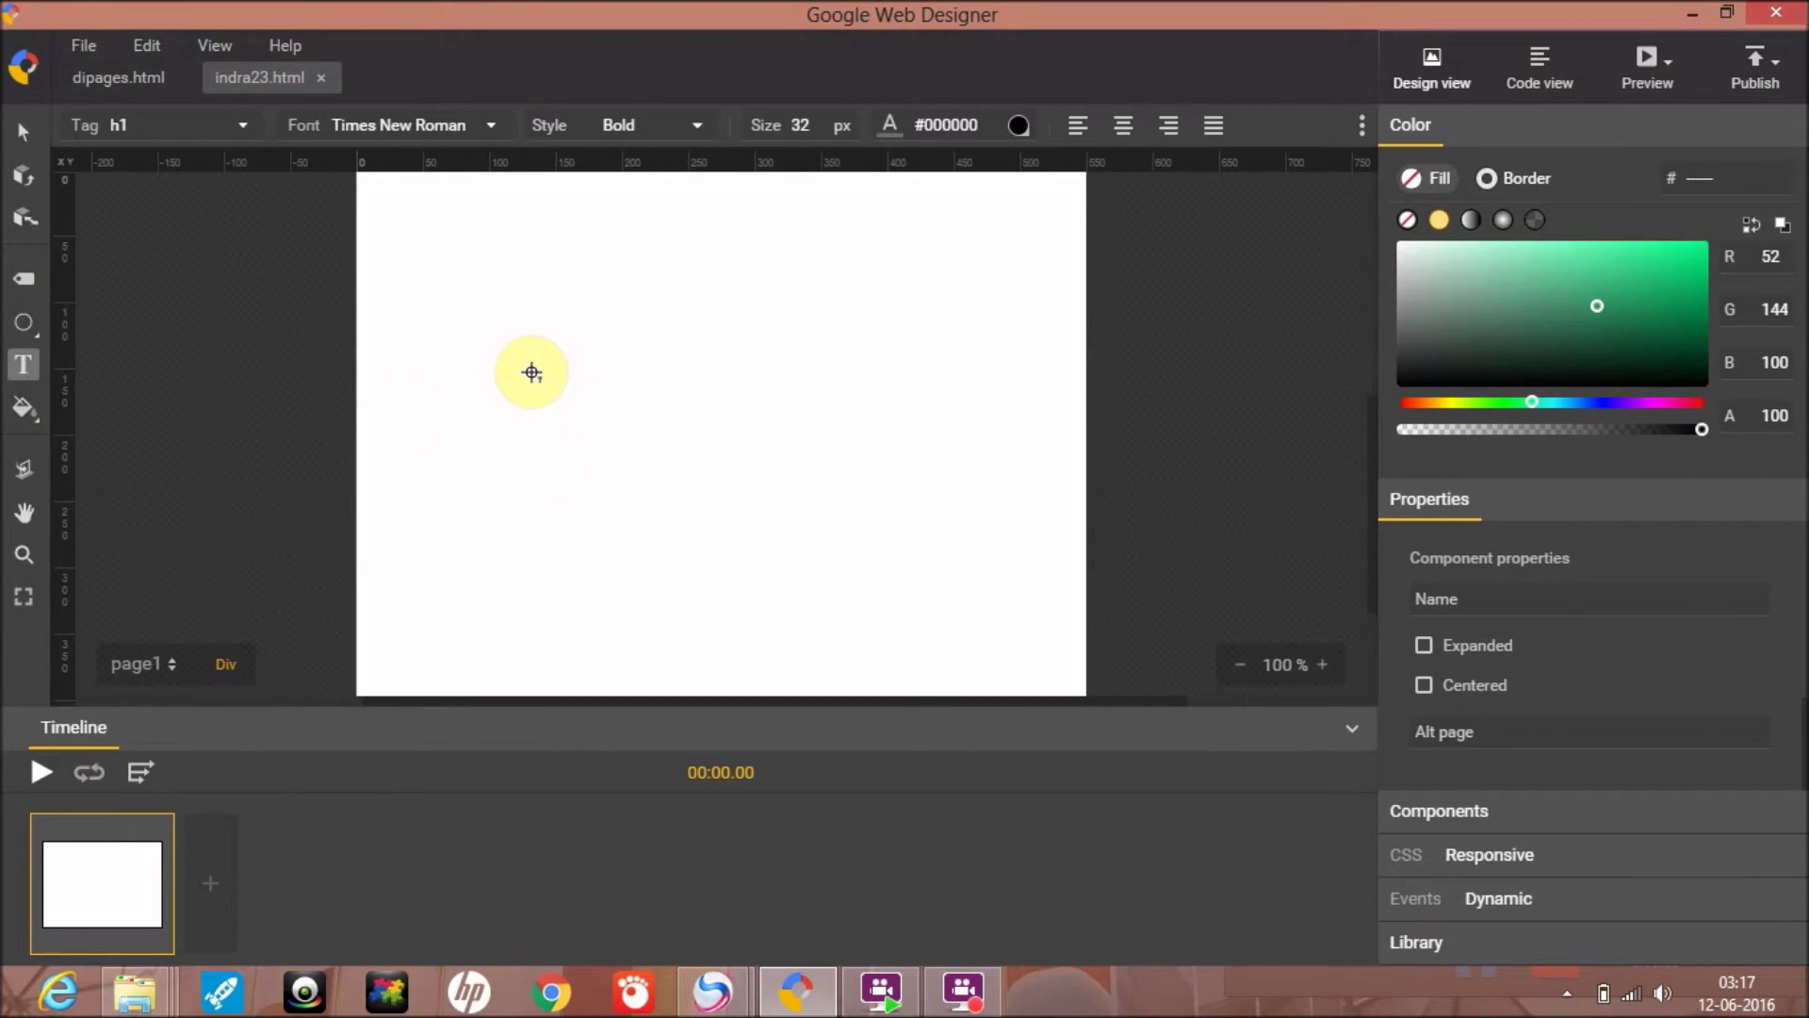
mouse_move(532, 373)
mouse_down()
mouse_move(660, 518)
mouse_move(704, 536)
mouse_up()
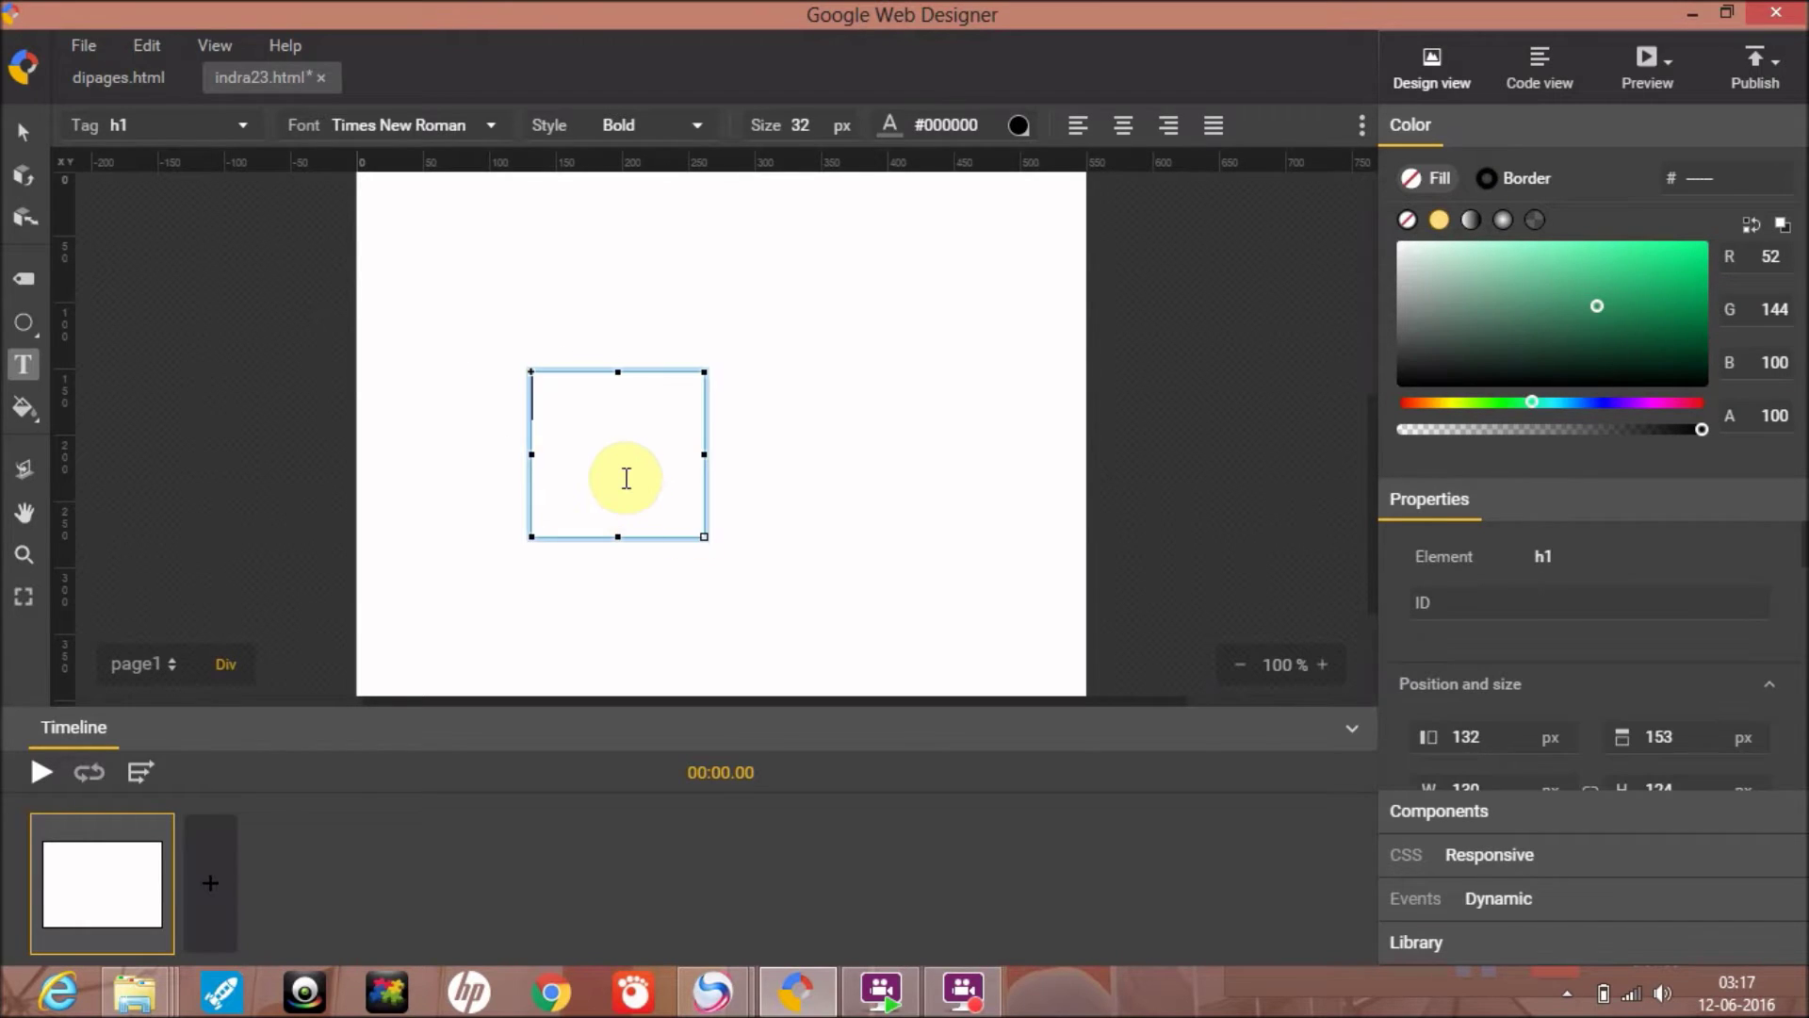
click(622, 476)
text(inn)
key(BackSpace)
text(d)
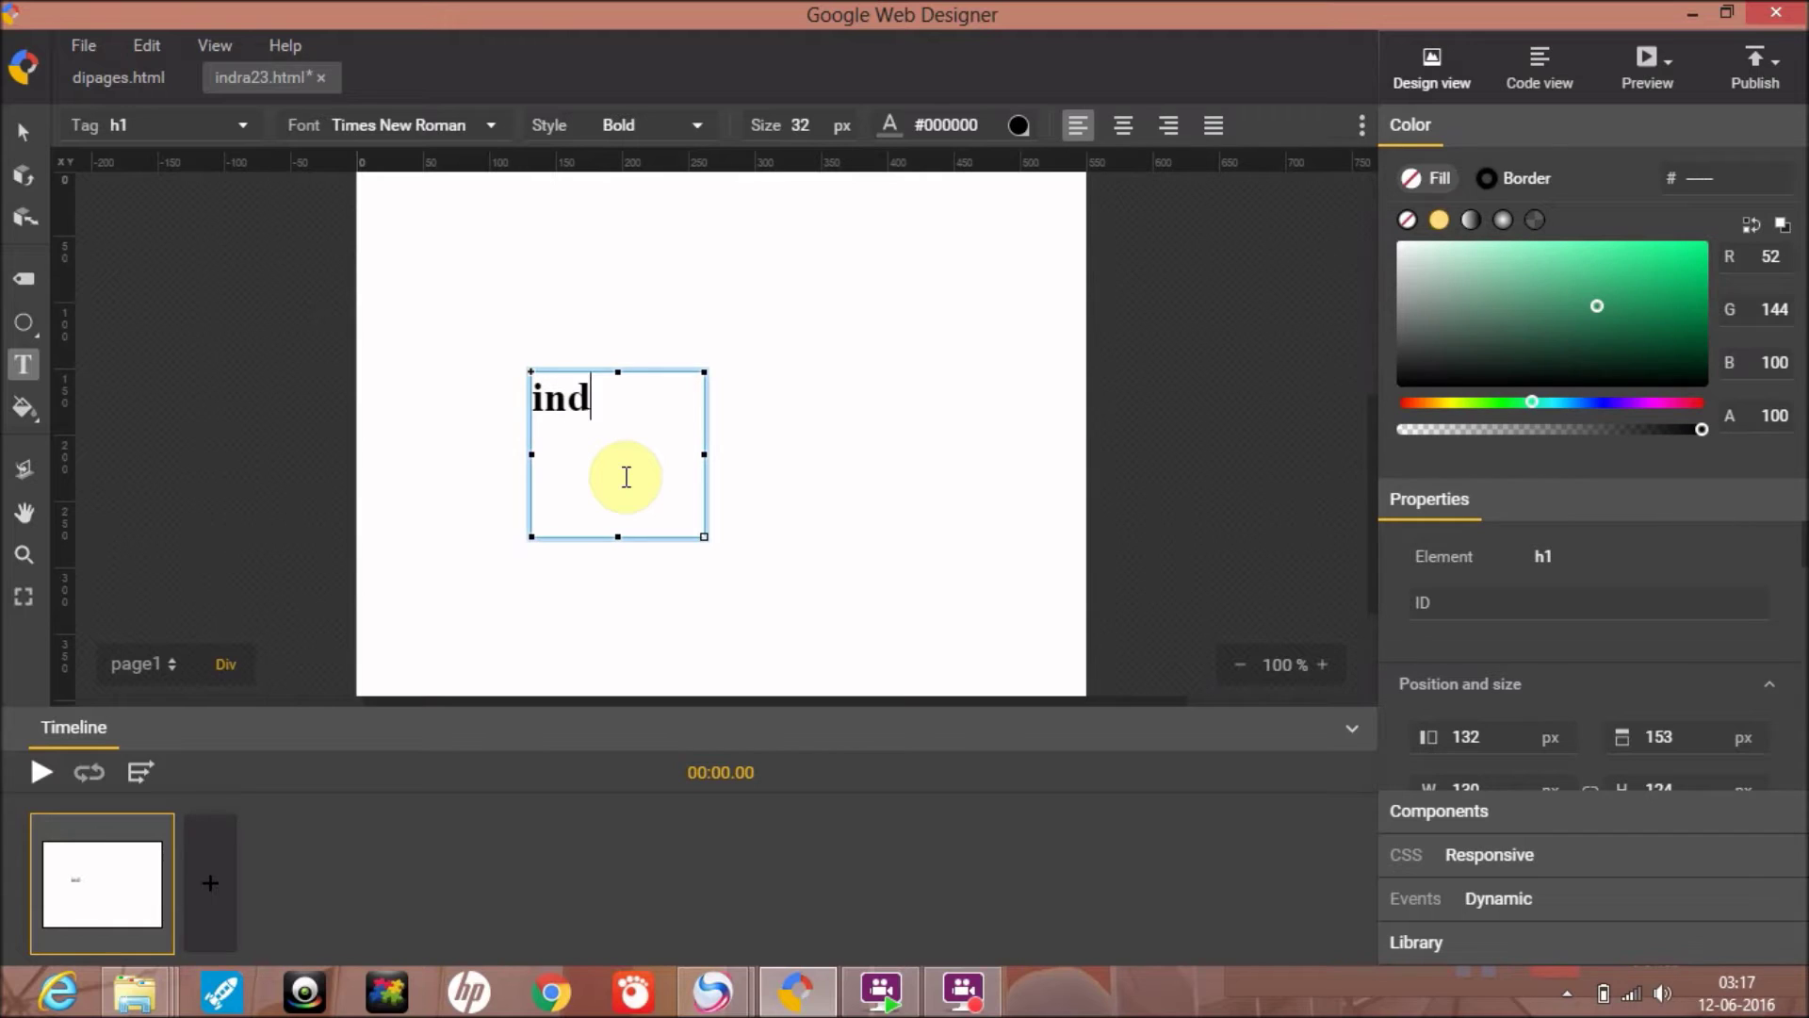
text(ra jaga)
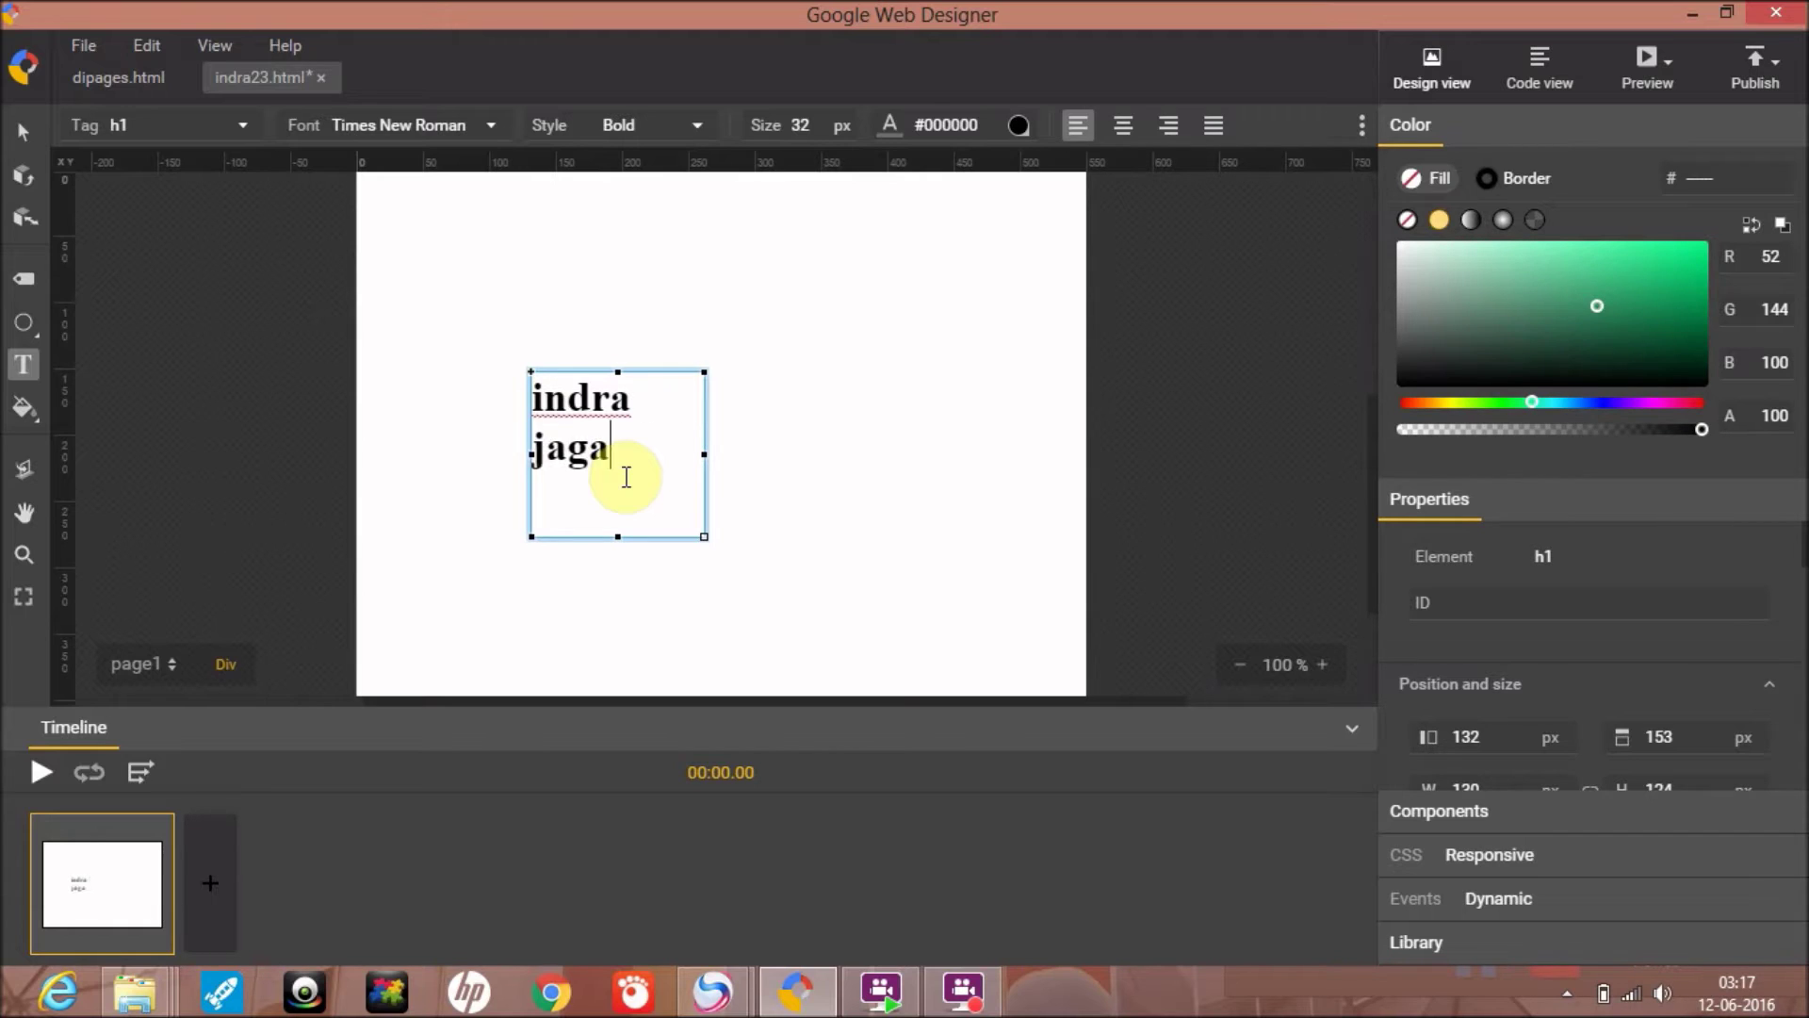
text(dees)
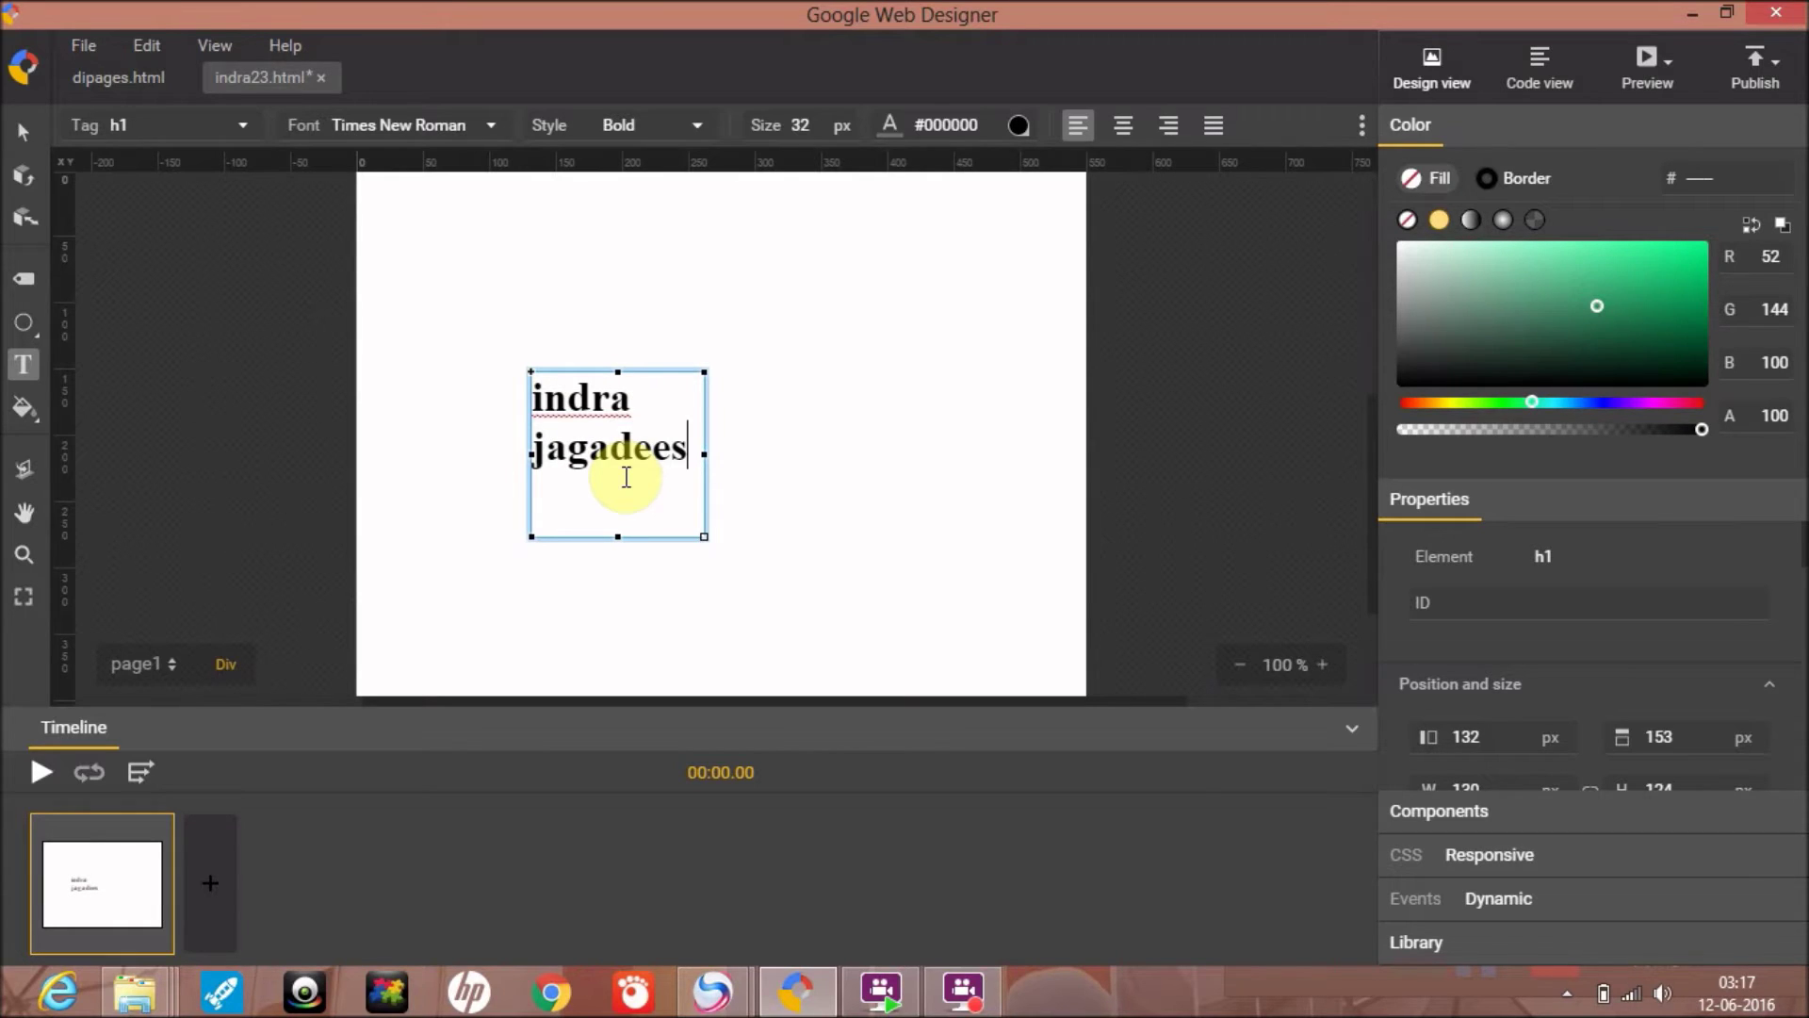
text(h)
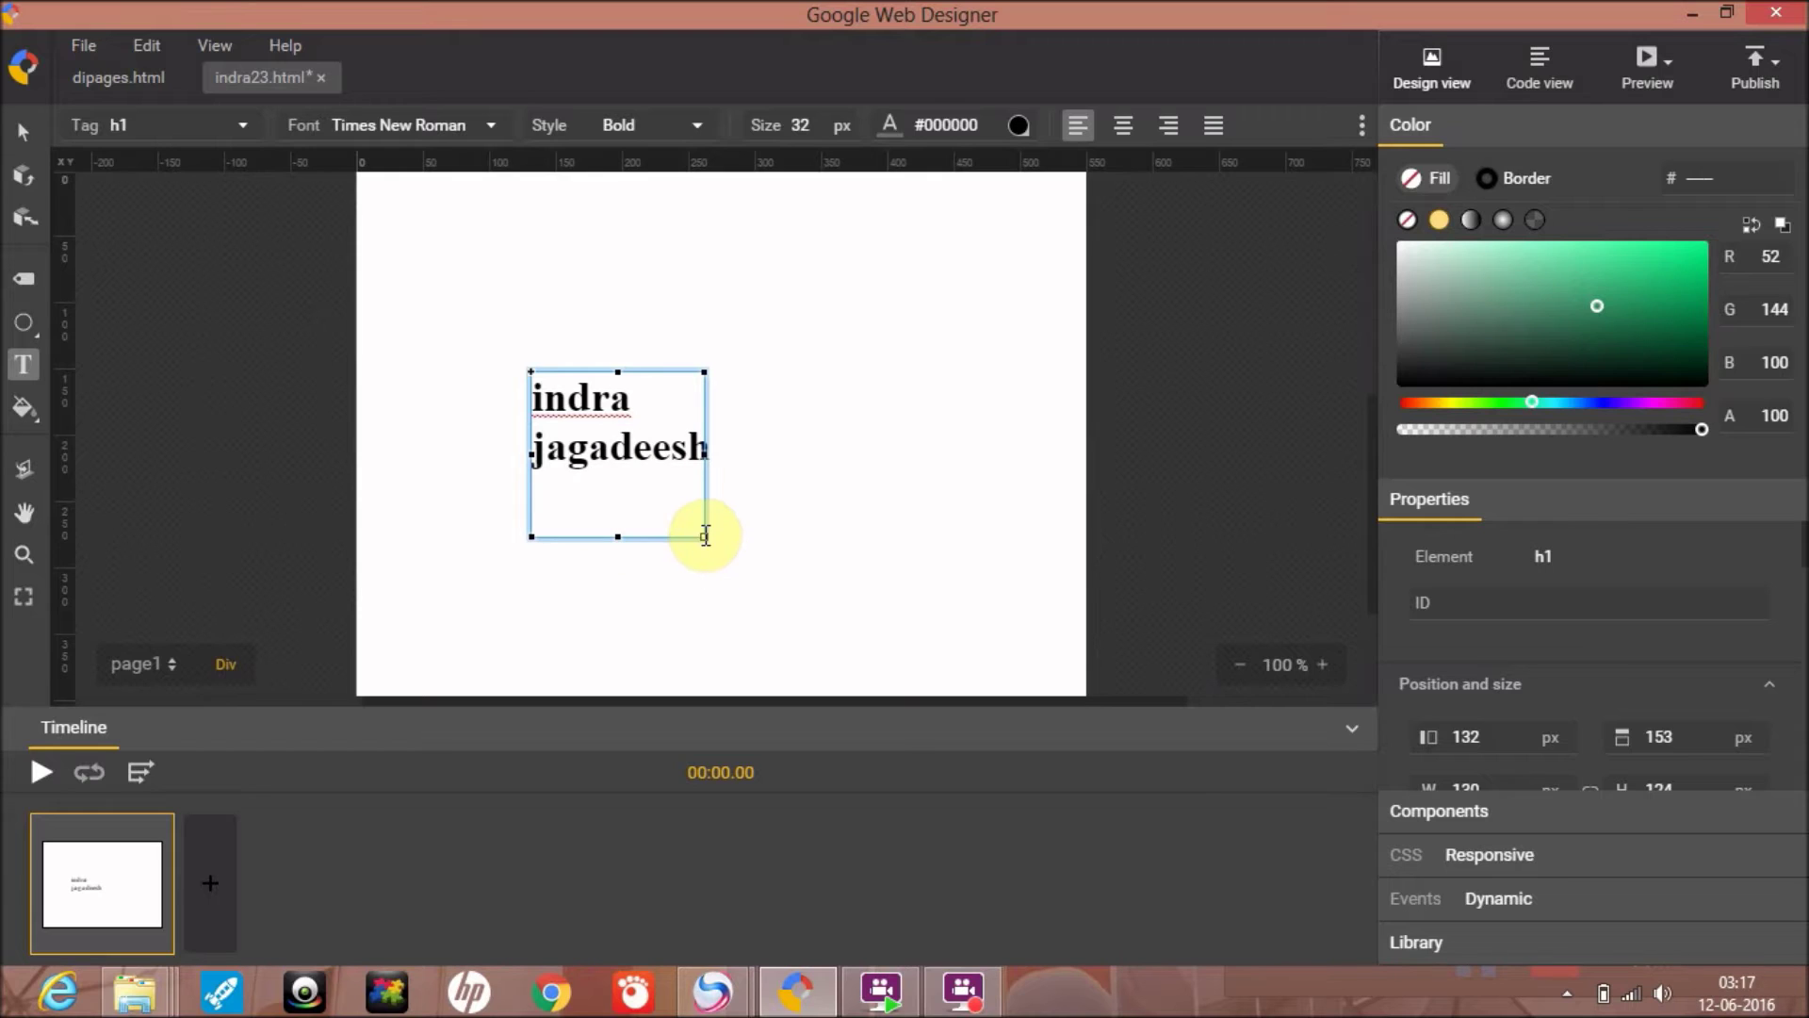
drag(704, 534, 827, 532)
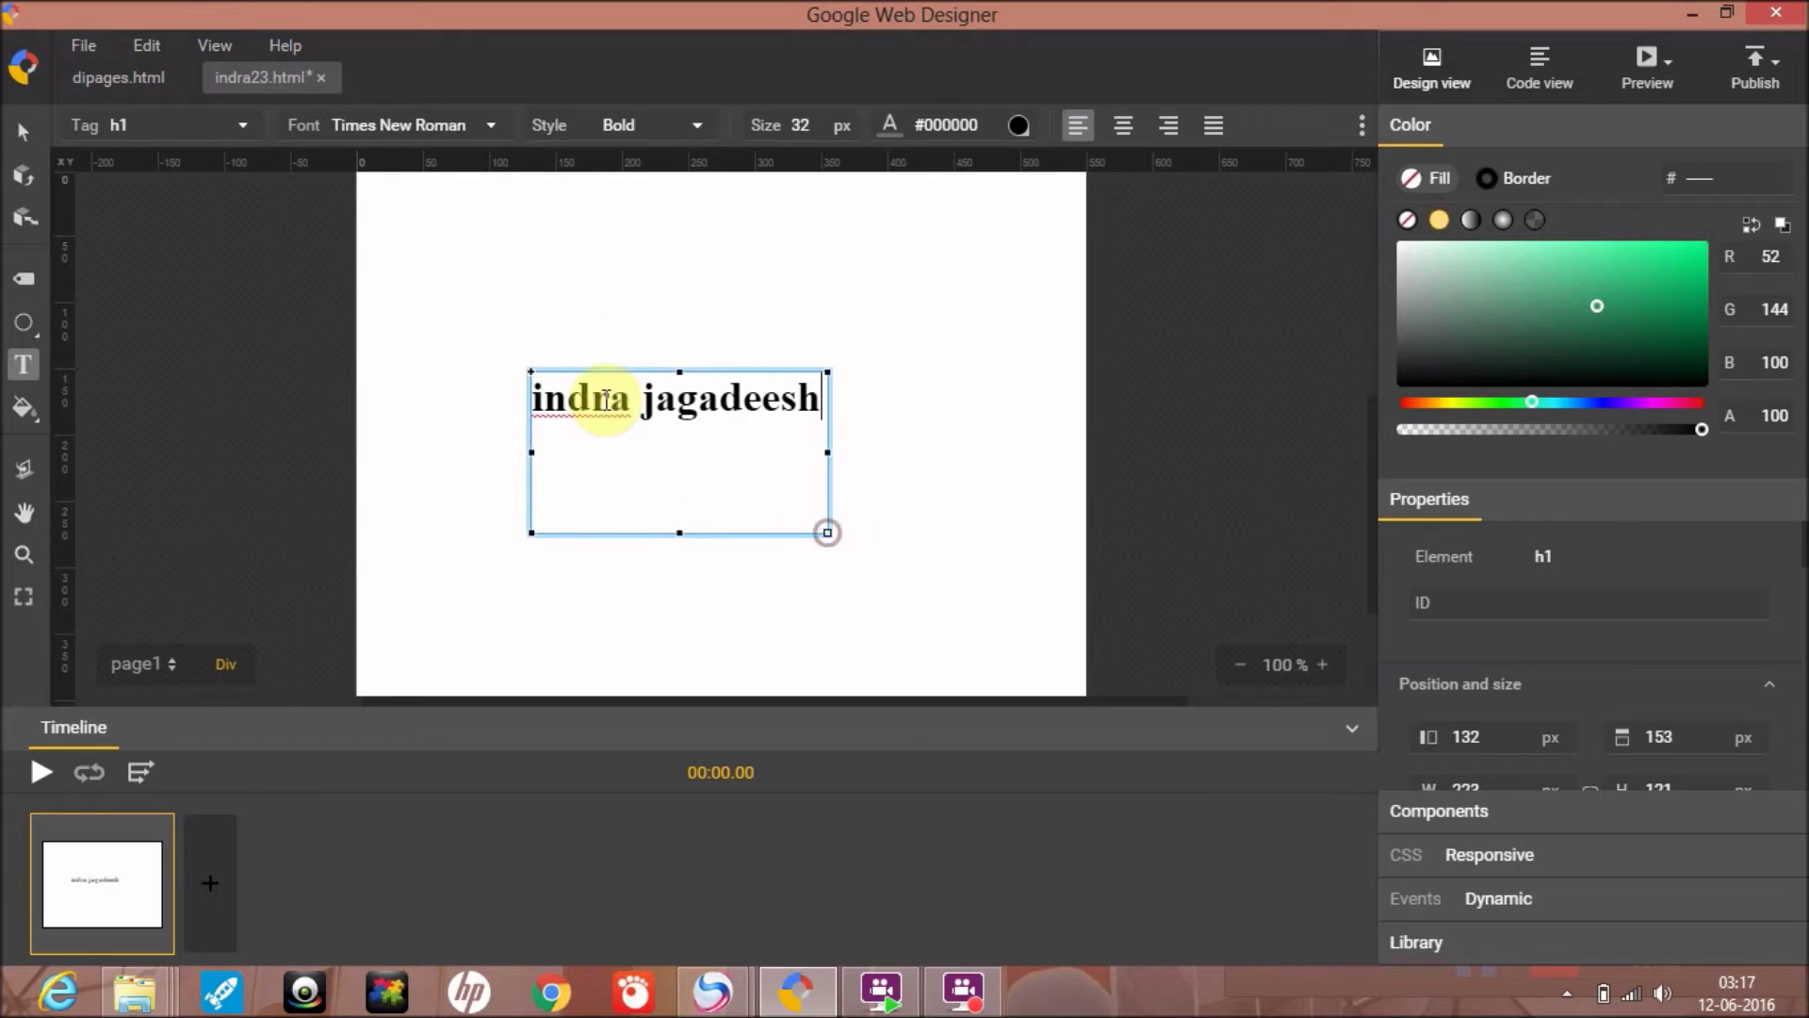
click(23, 174)
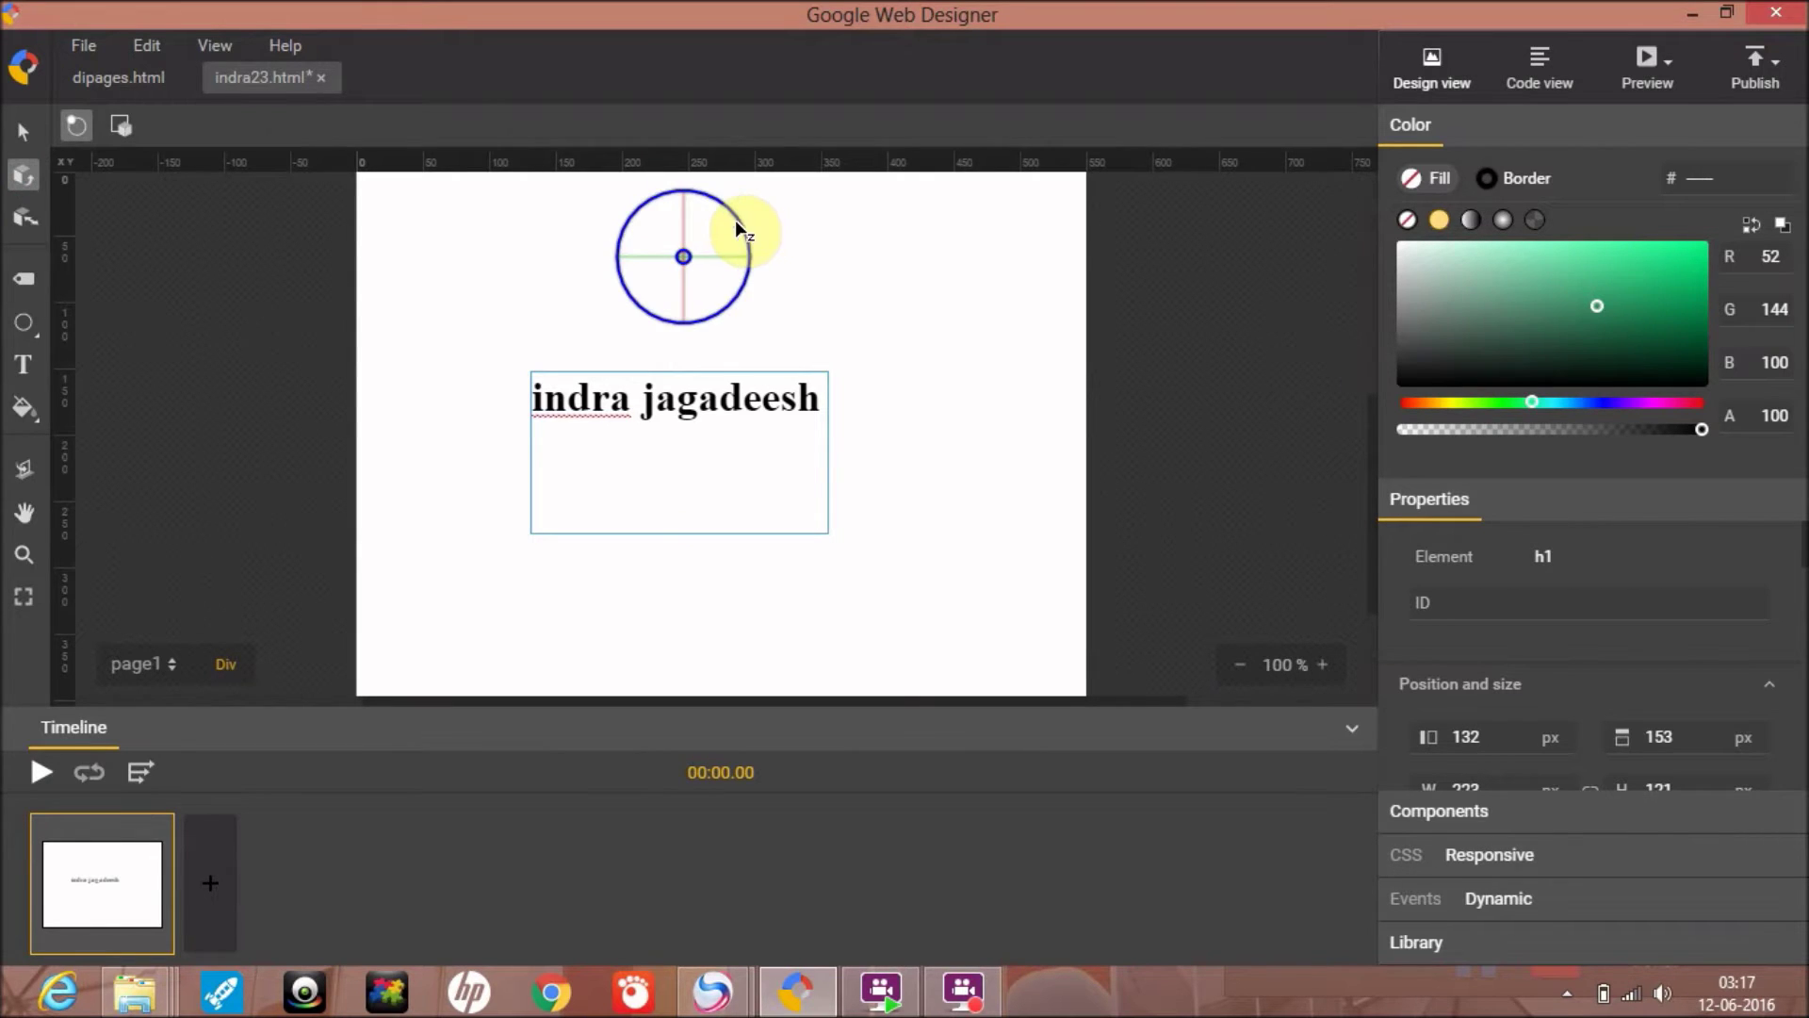
mouse_move(737, 226)
mouse_down()
mouse_move(713, 284)
mouse_move(635, 232)
mouse_move(740, 235)
mouse_move(751, 251)
mouse_move(708, 213)
mouse_move(671, 227)
mouse_move(726, 234)
mouse_up()
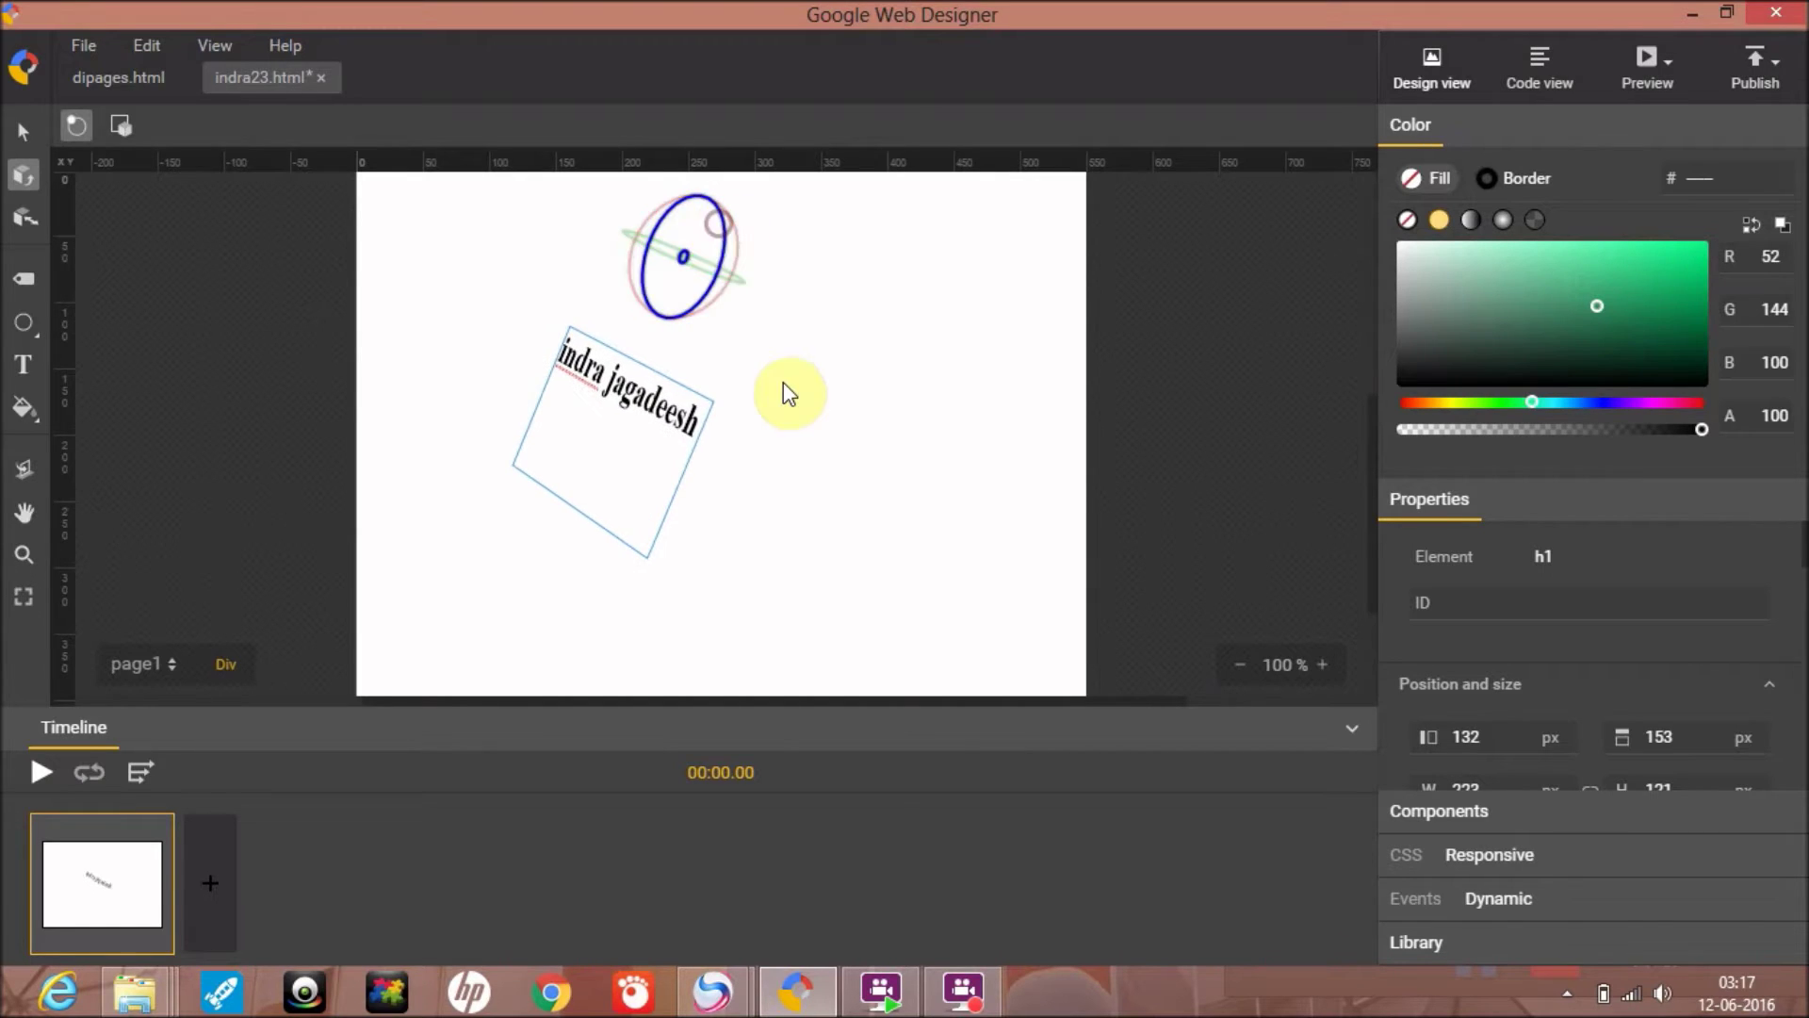
mouse_move(557, 343)
mouse_down()
mouse_move(605, 405)
mouse_move(747, 397)
mouse_up()
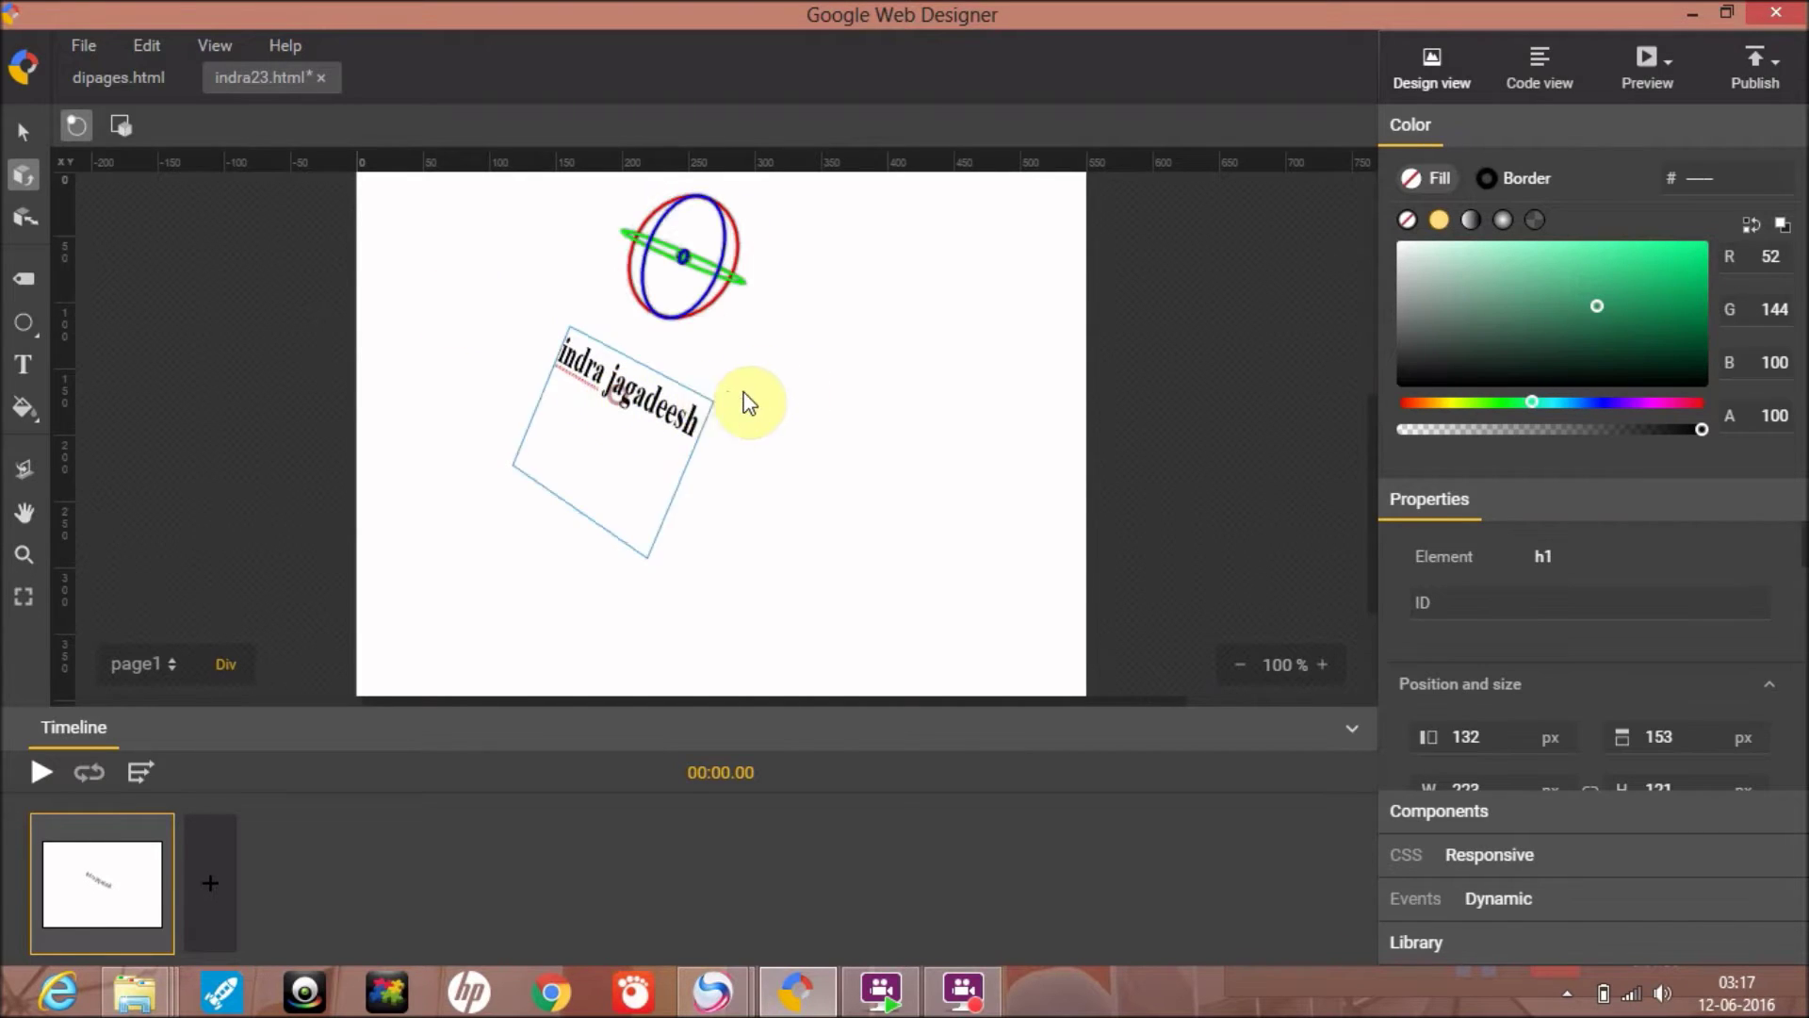
click(455, 314)
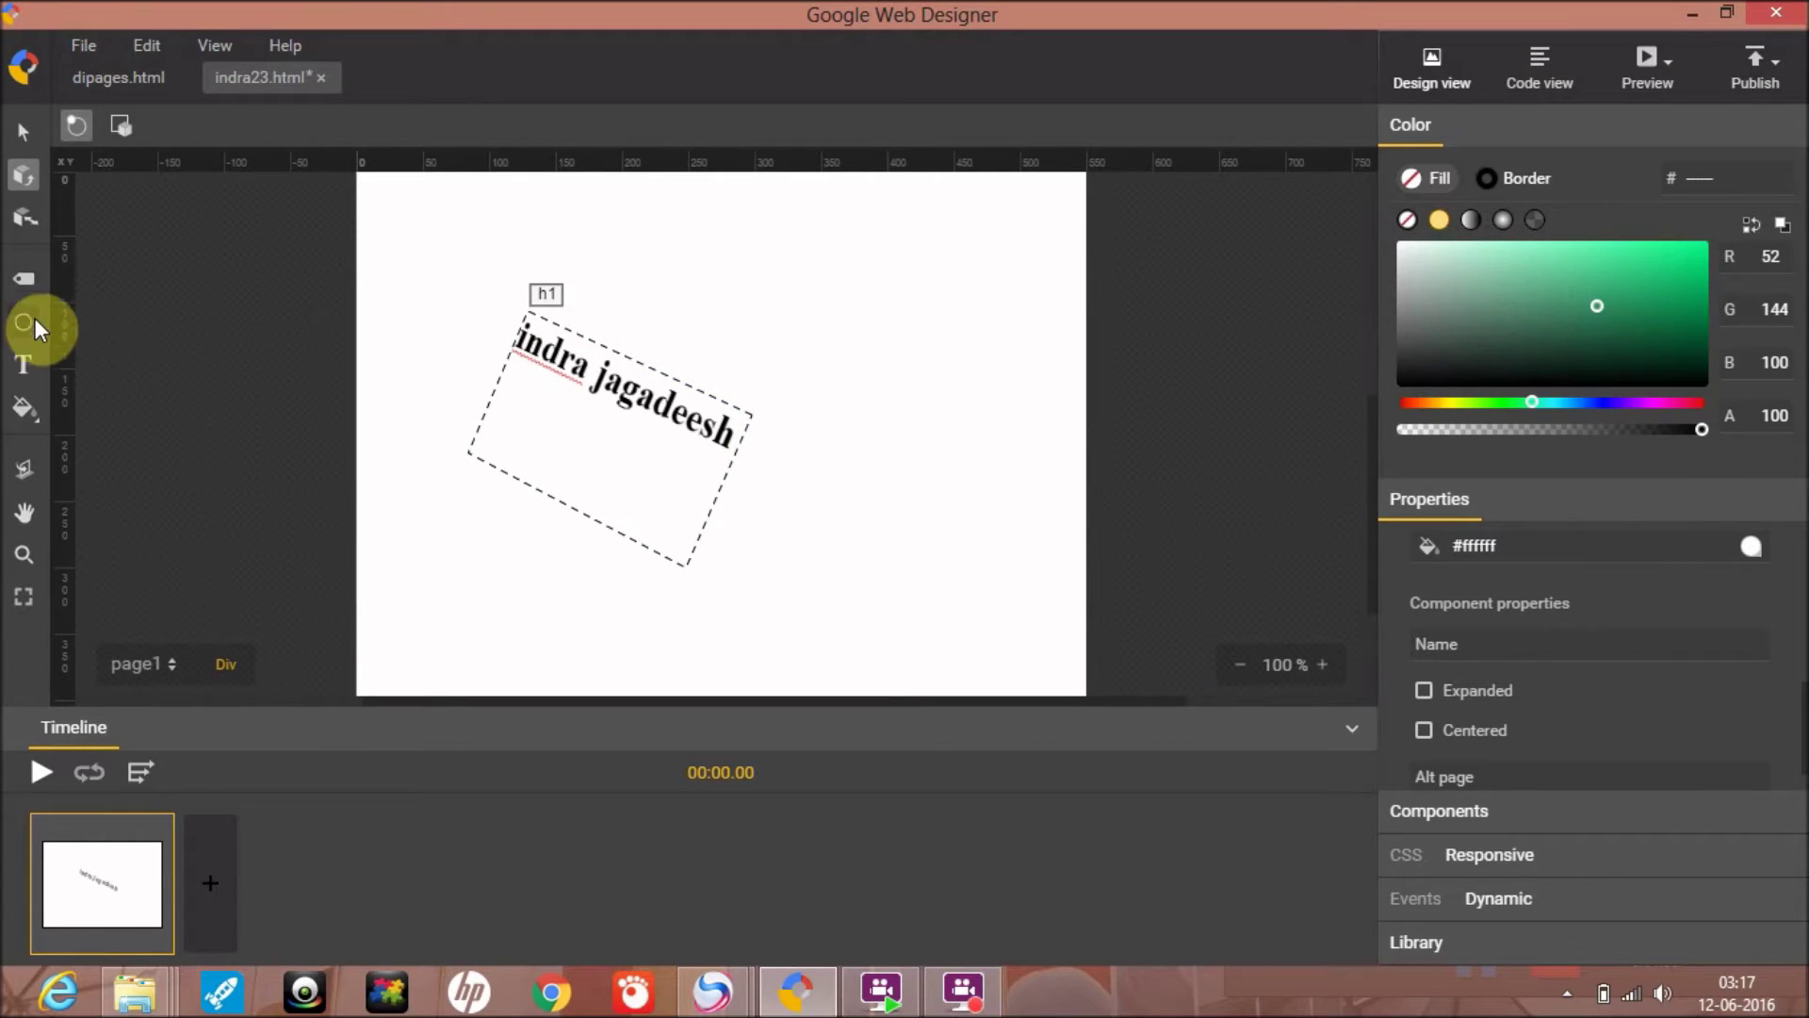
click(27, 281)
Step: Draw a wide green div across the stage middle, nudge it up, and bring the heading in front
drag(377, 350, 1050, 517)
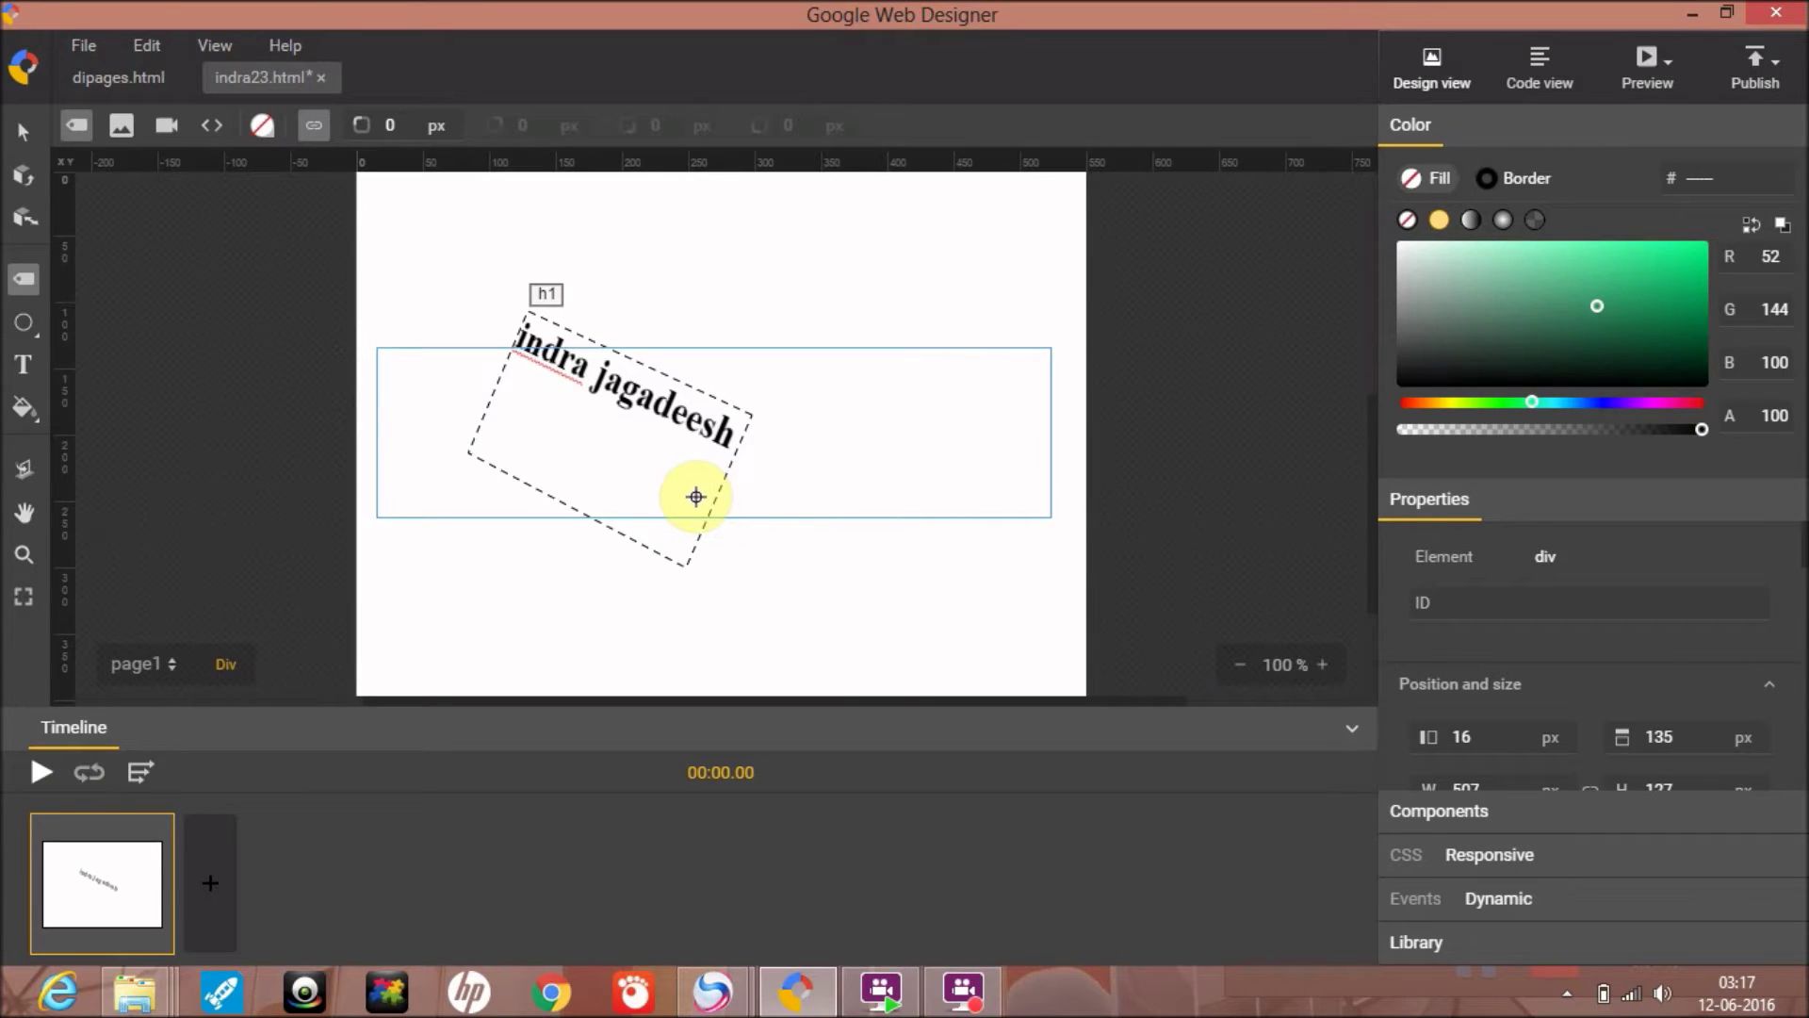
click(1615, 268)
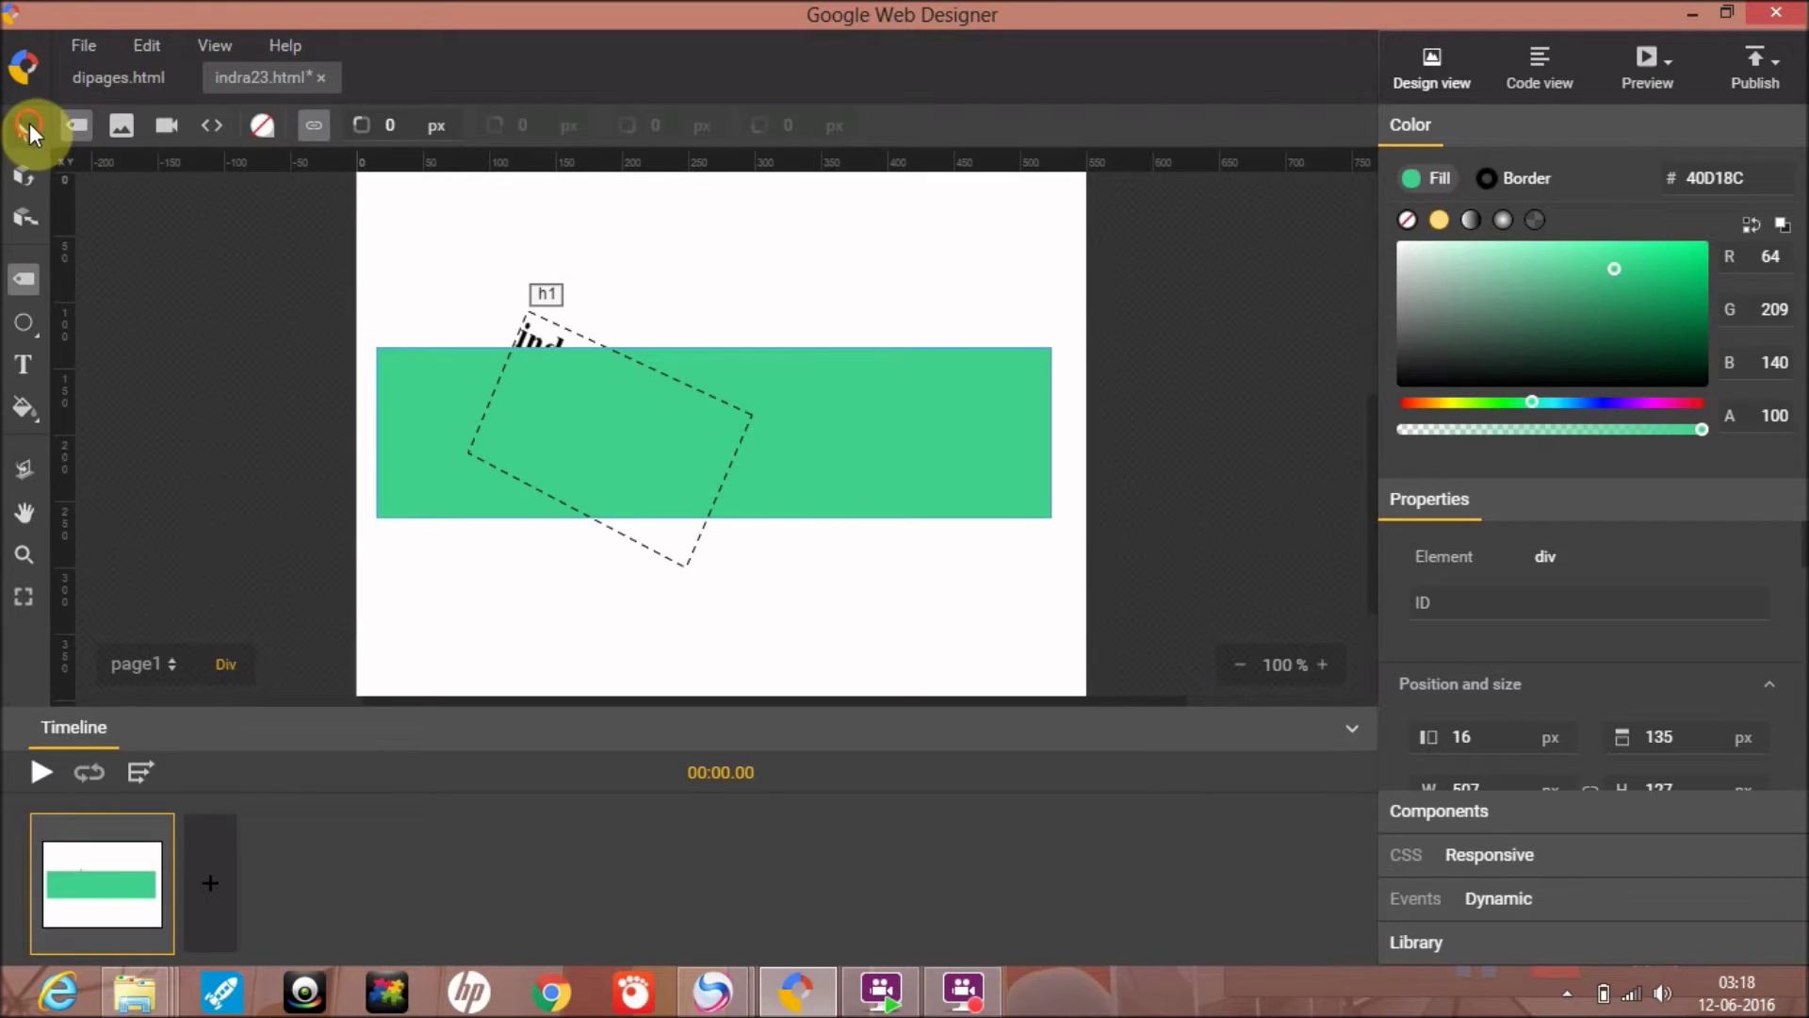
click(24, 128)
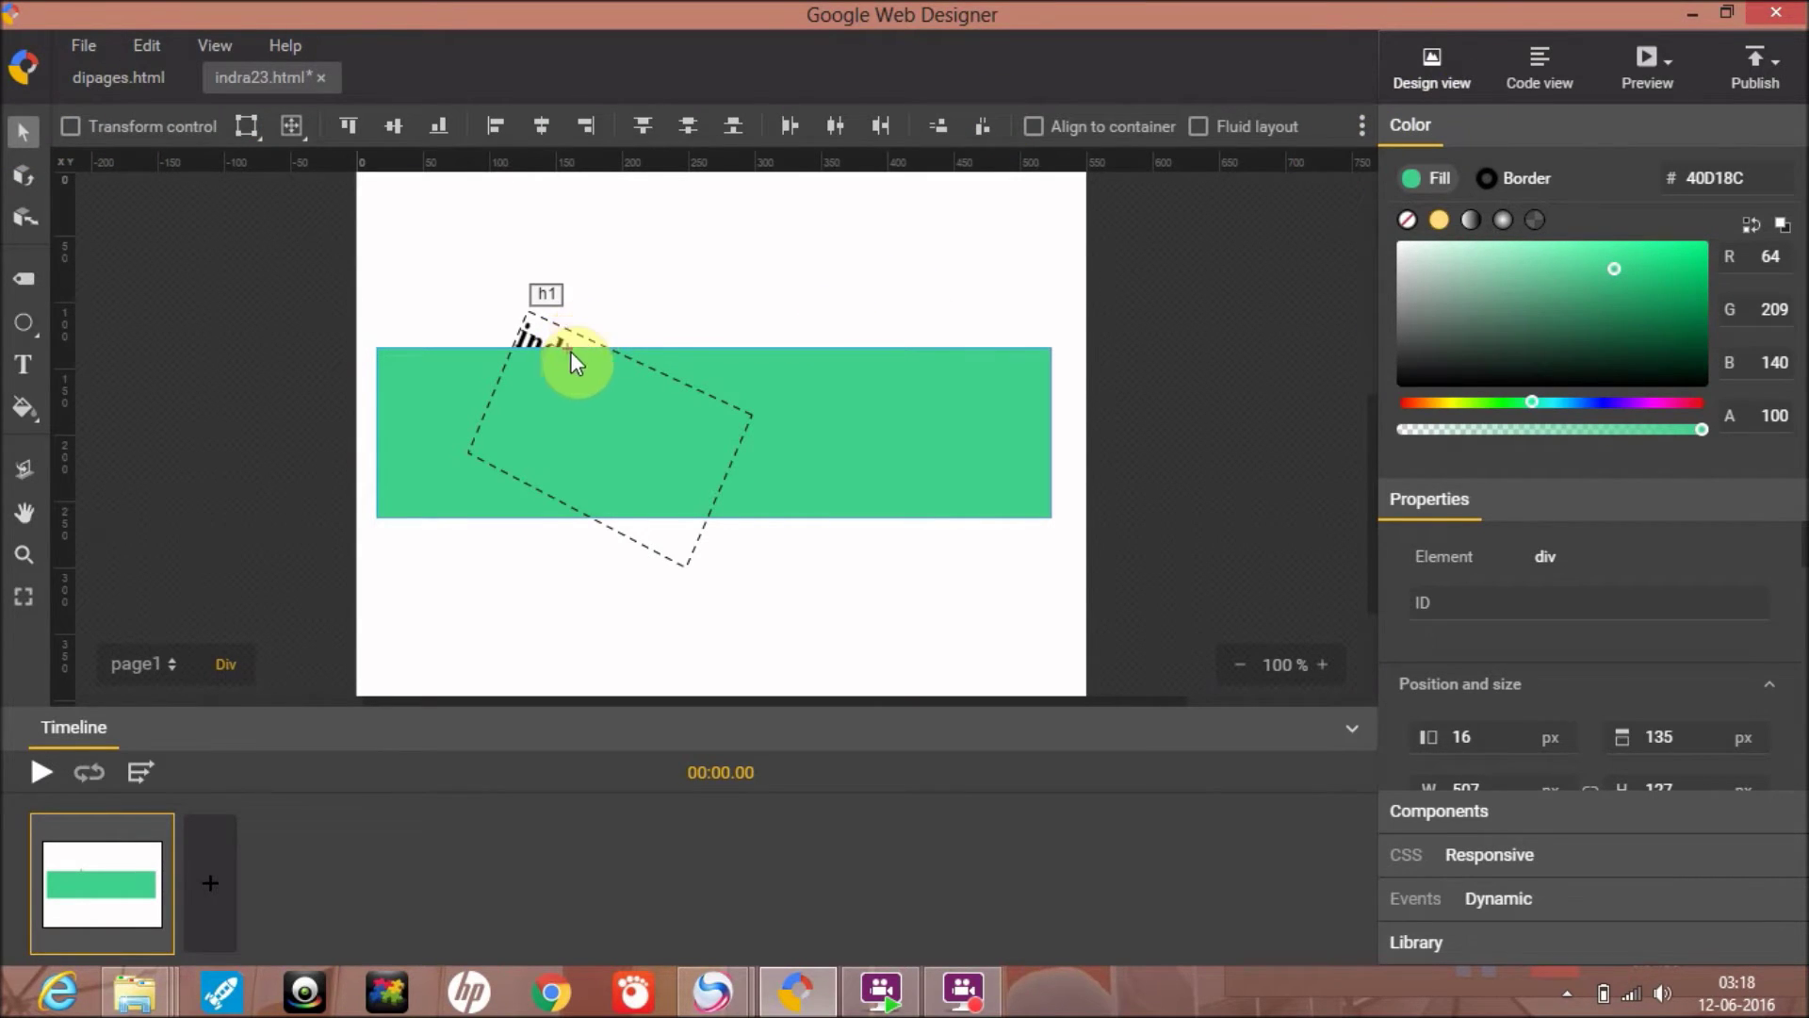
drag(570, 352, 570, 342)
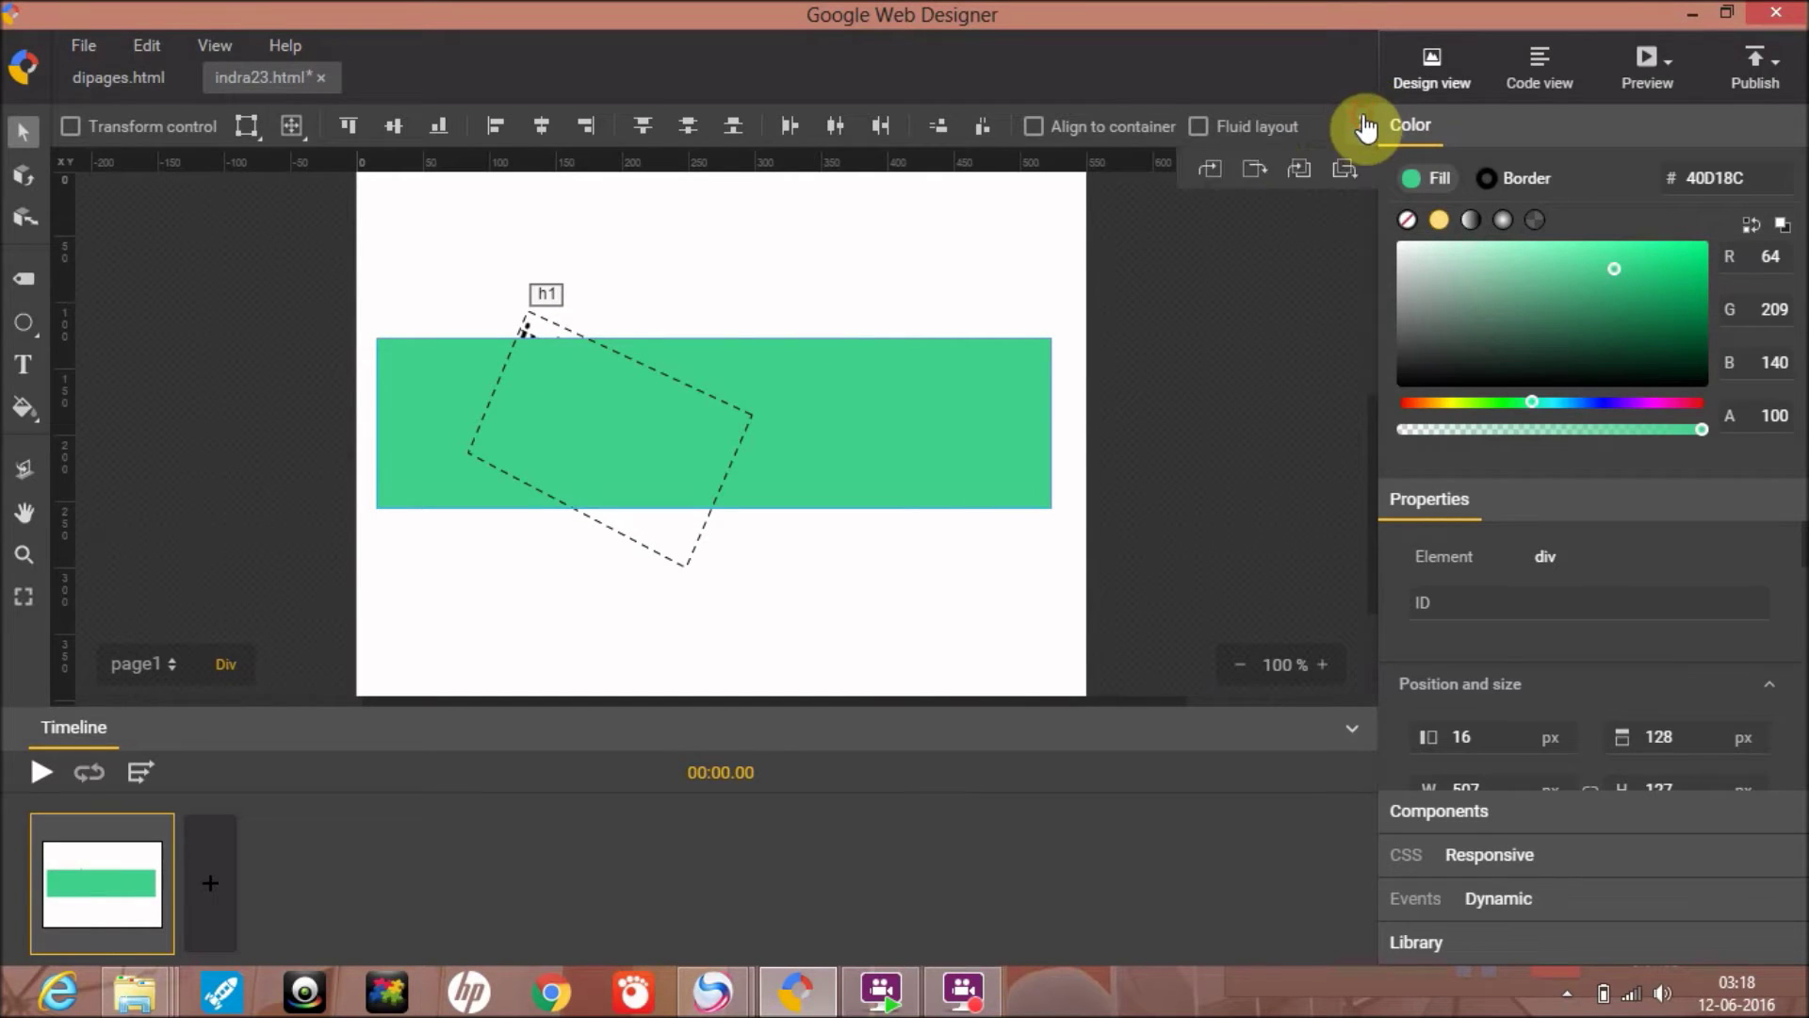
click(1336, 168)
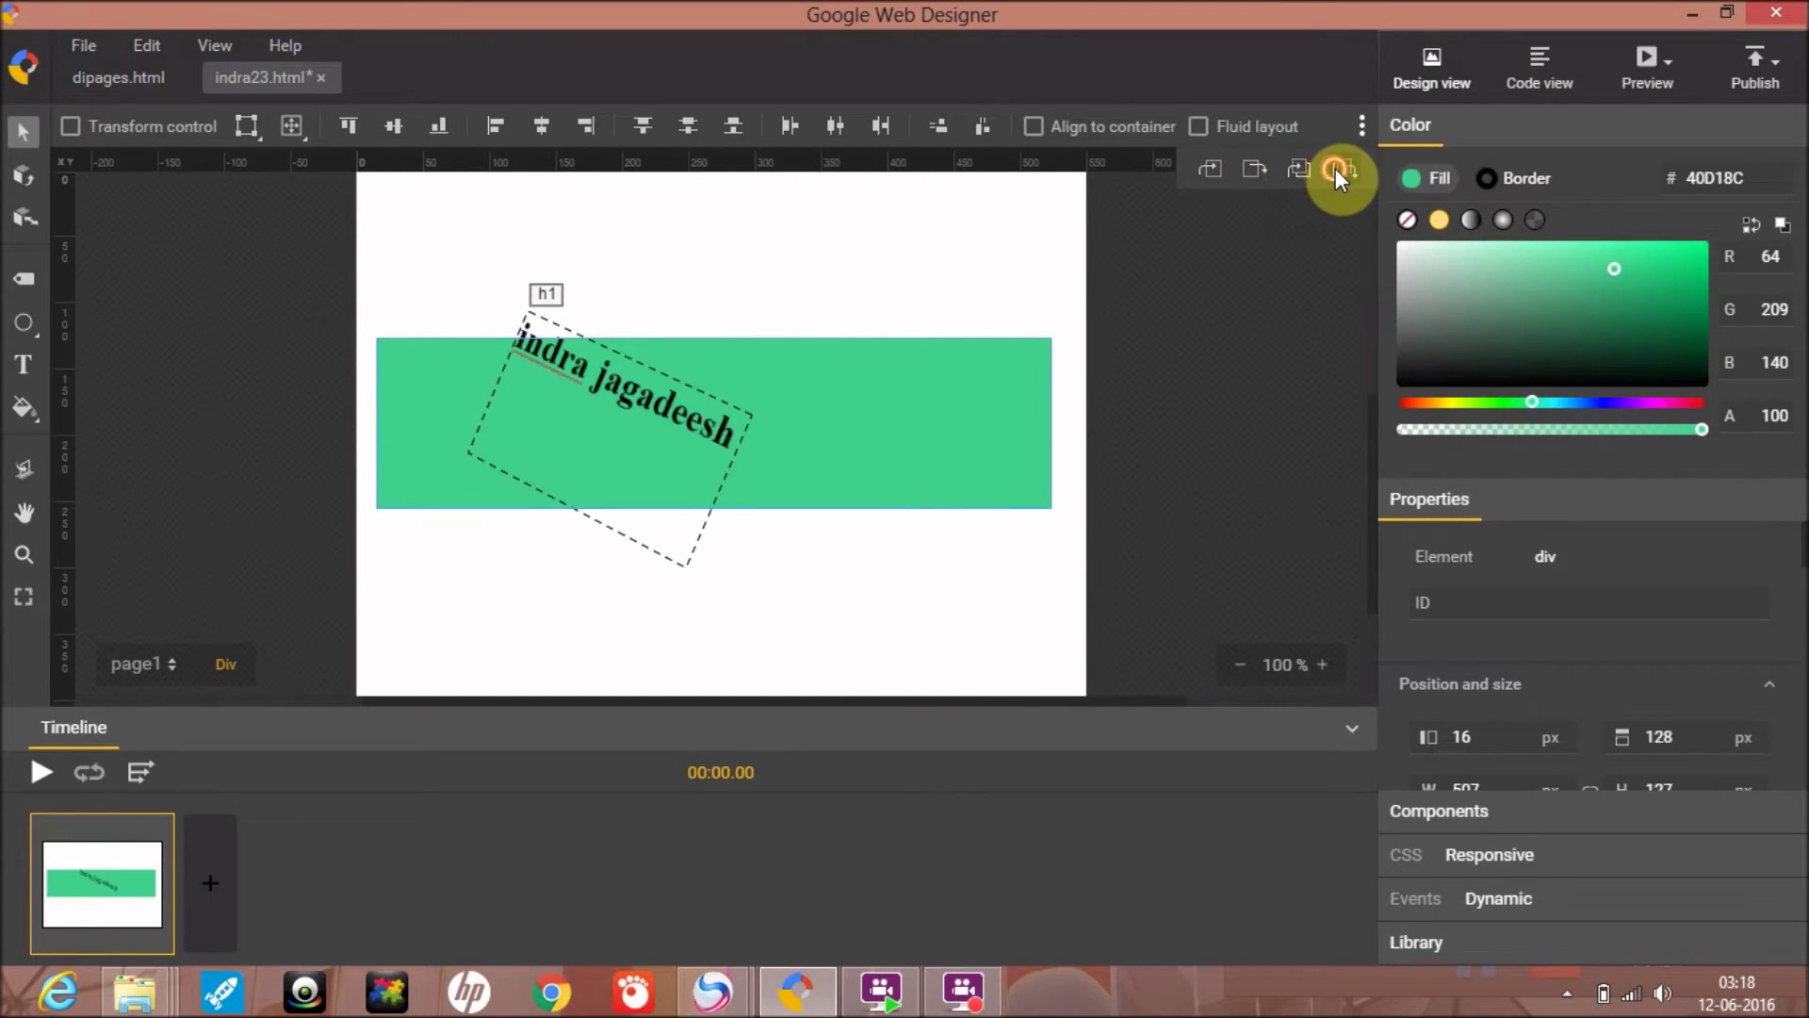
click(833, 468)
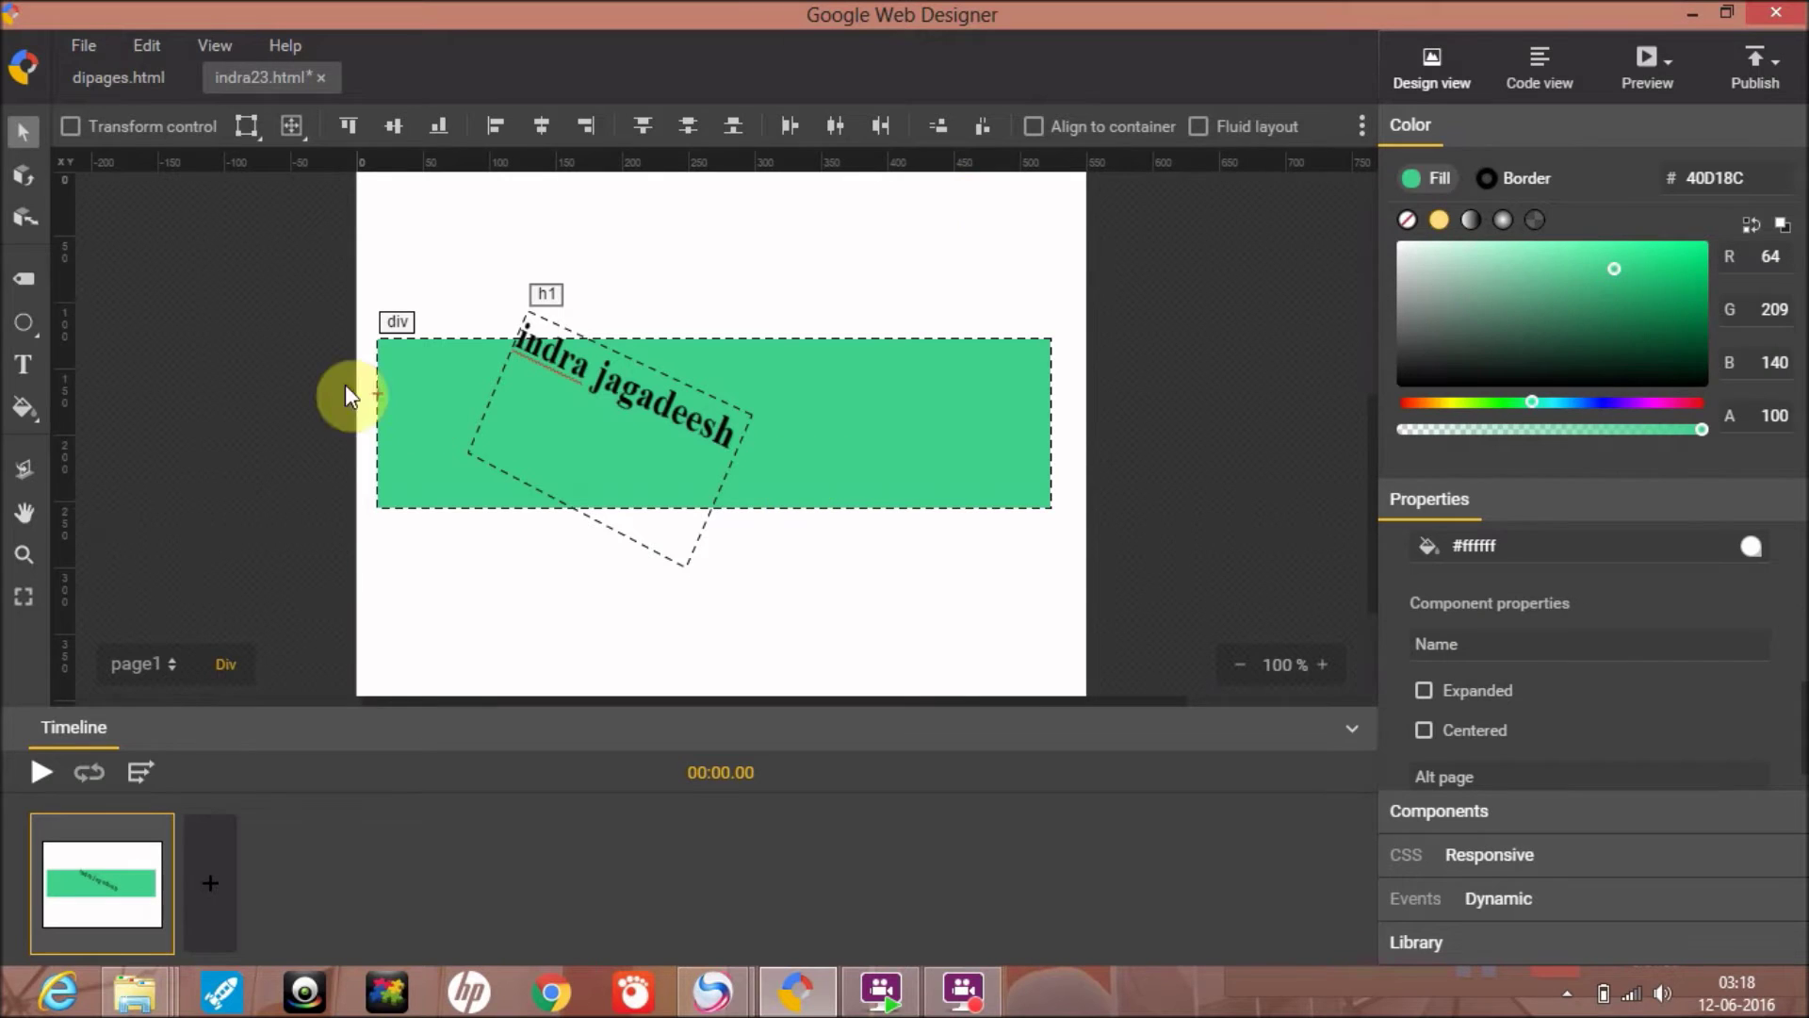
Step: Bring the desktop laptop image onto the stage and move it up and left
double_click(1332, 11)
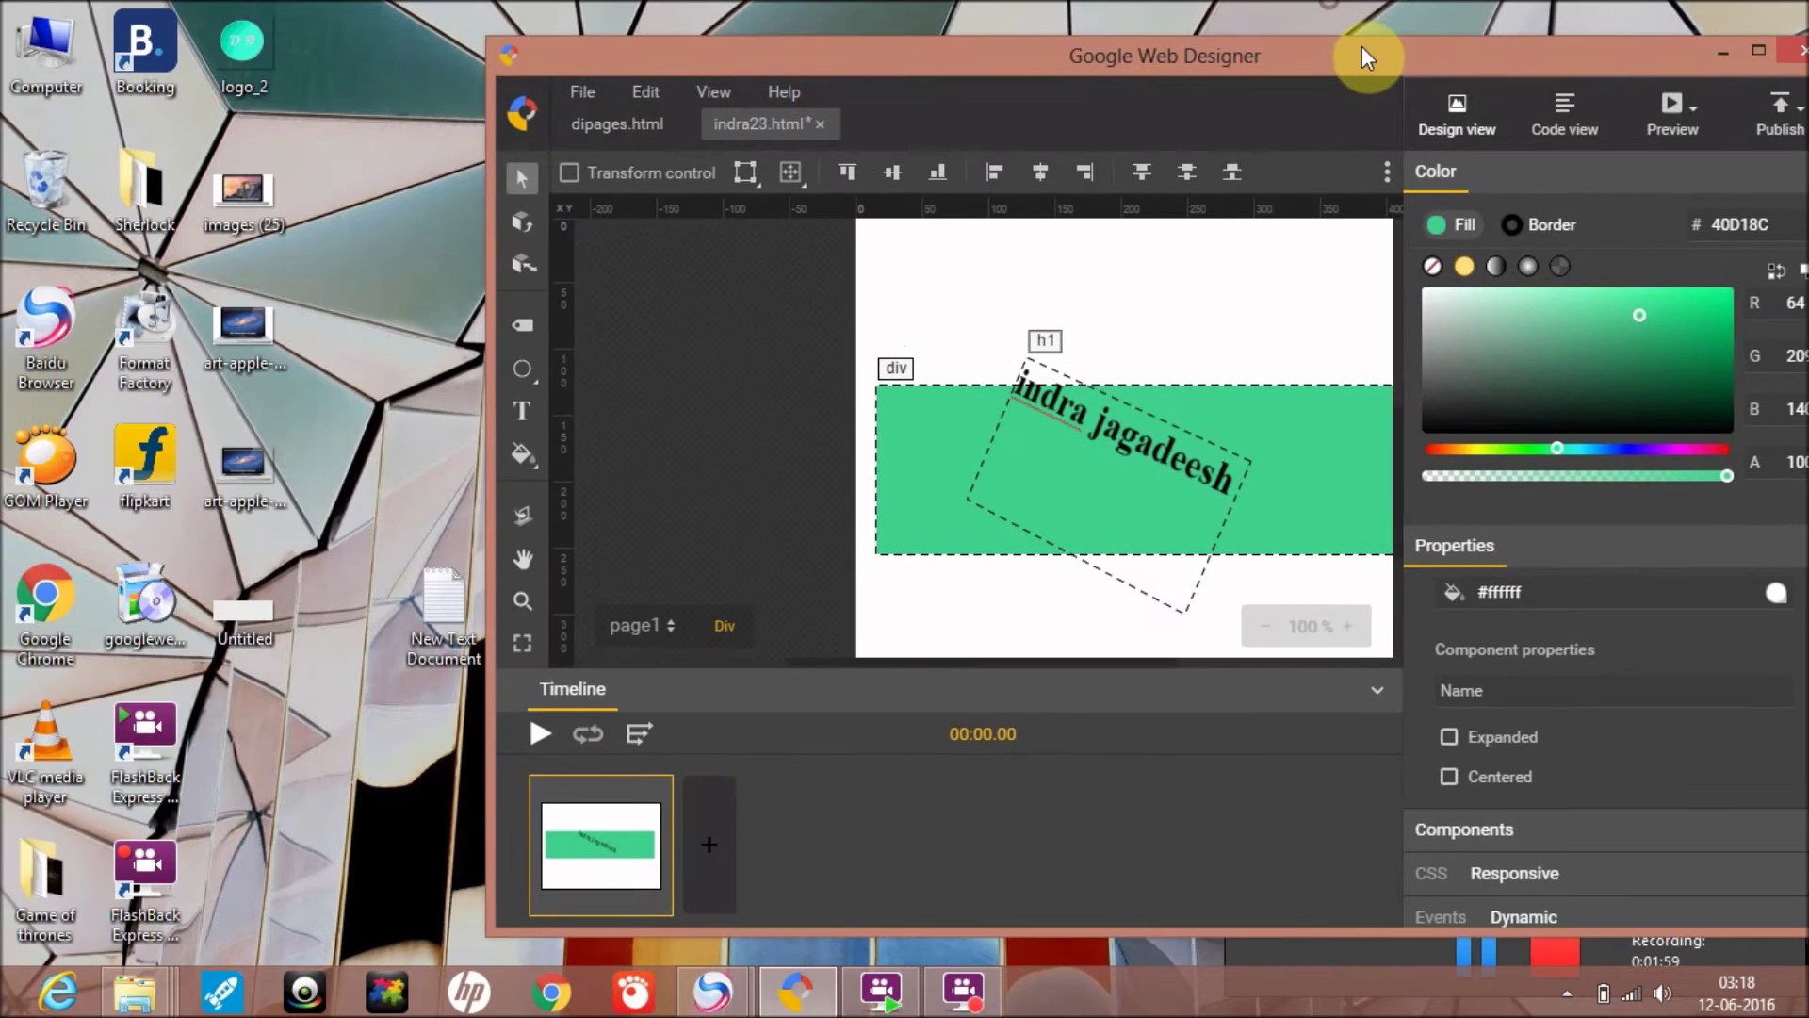
drag(202, 490, 1023, 431)
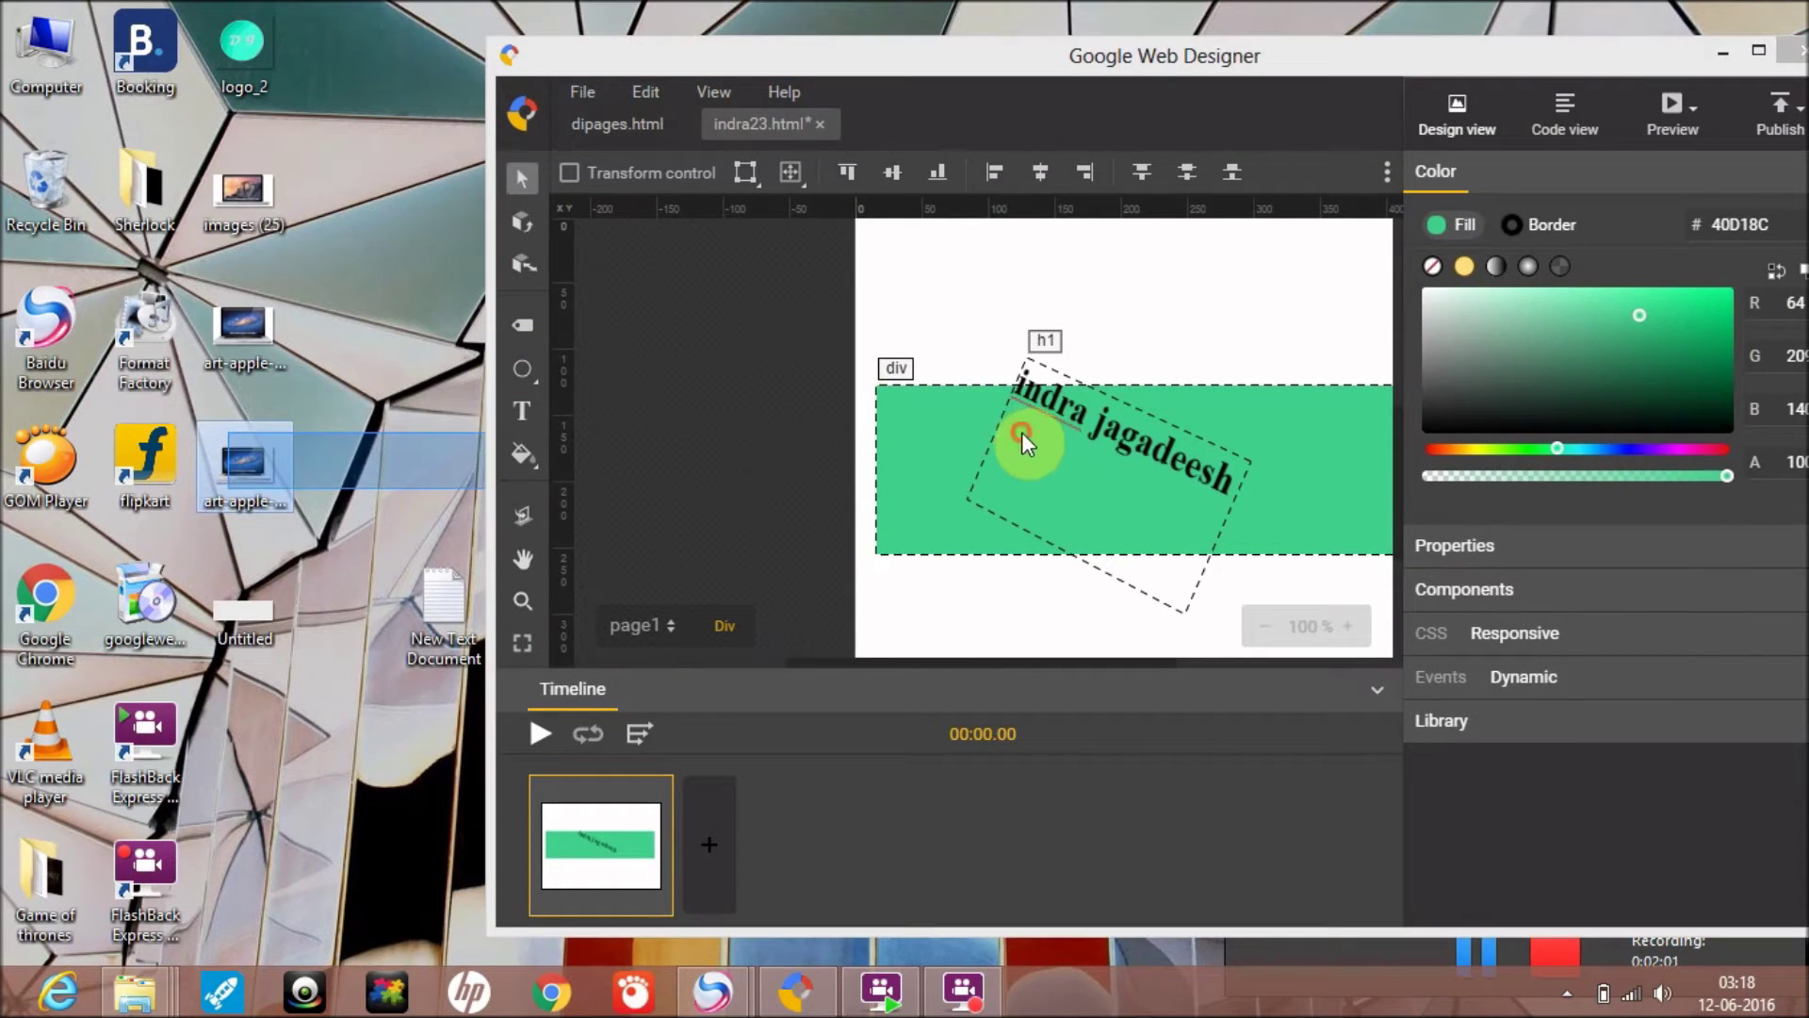
mouse_move(258, 484)
mouse_down()
mouse_move(938, 465)
mouse_move(1048, 487)
mouse_up()
click(1759, 50)
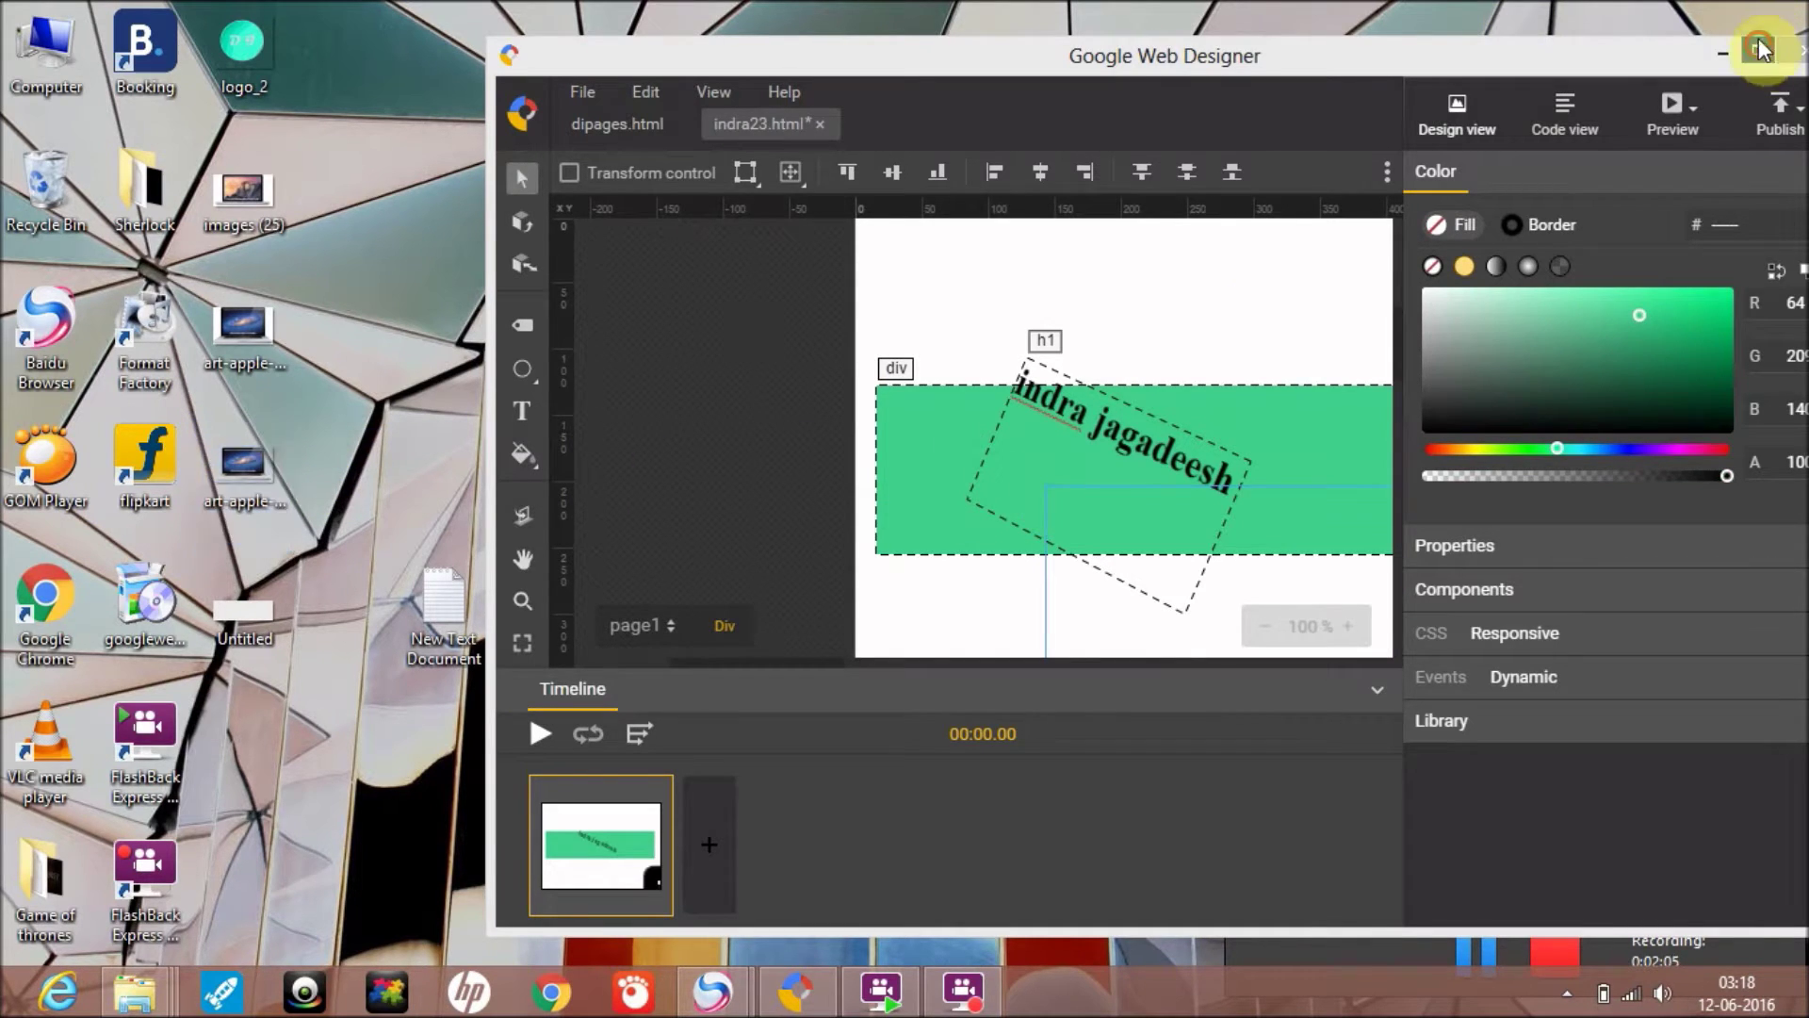
drag(1190, 573, 822, 357)
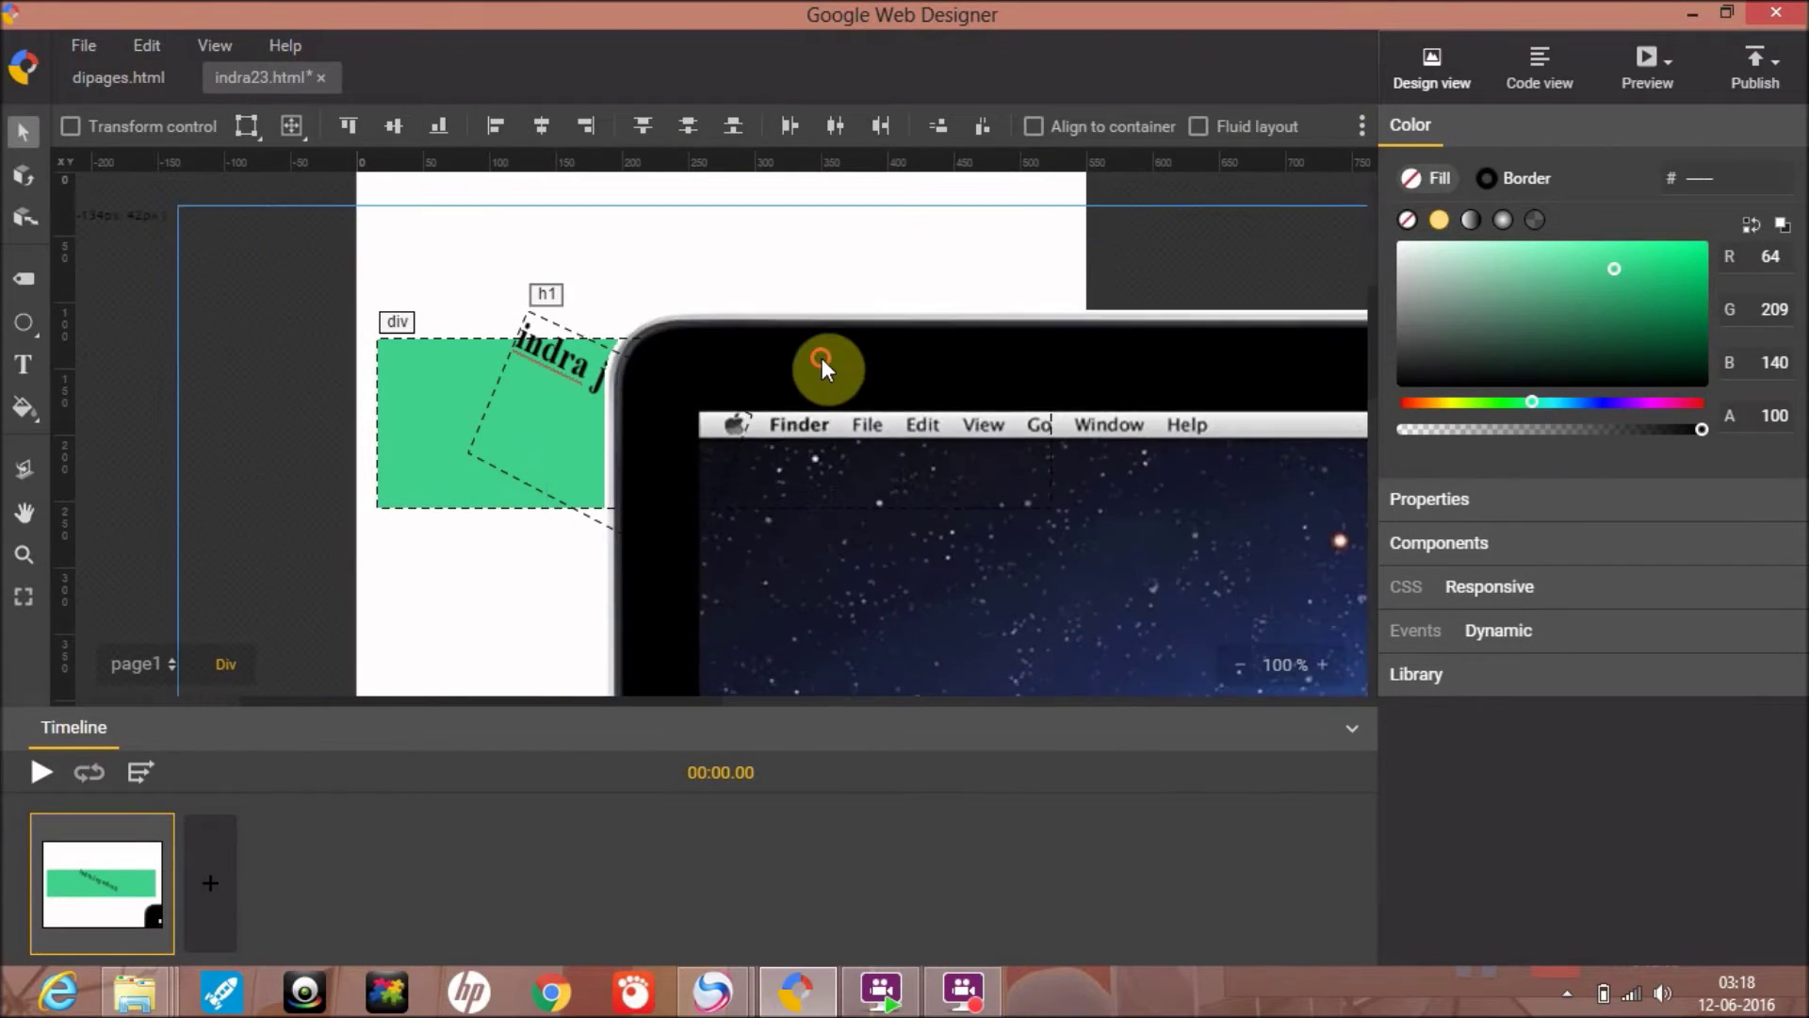
Step: Resize the laptop image to 500 × 340 px and move it to the page centre
click(1498, 502)
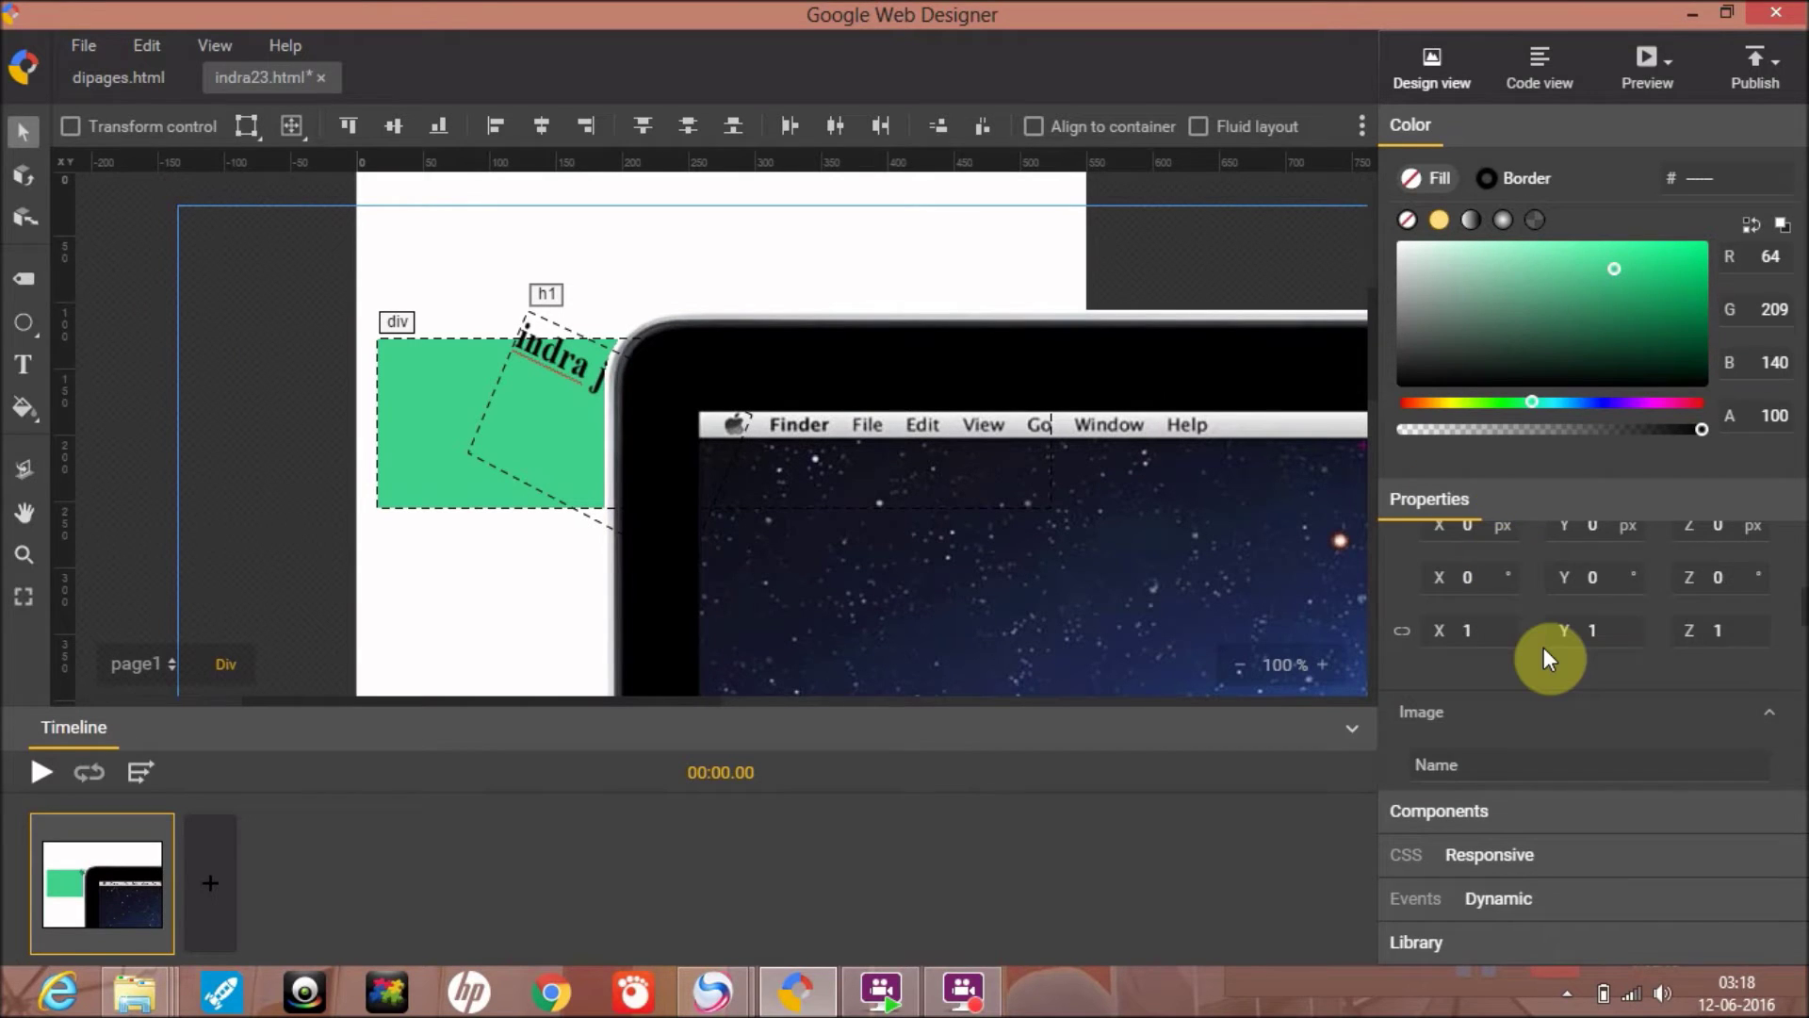
double_click(1514, 683)
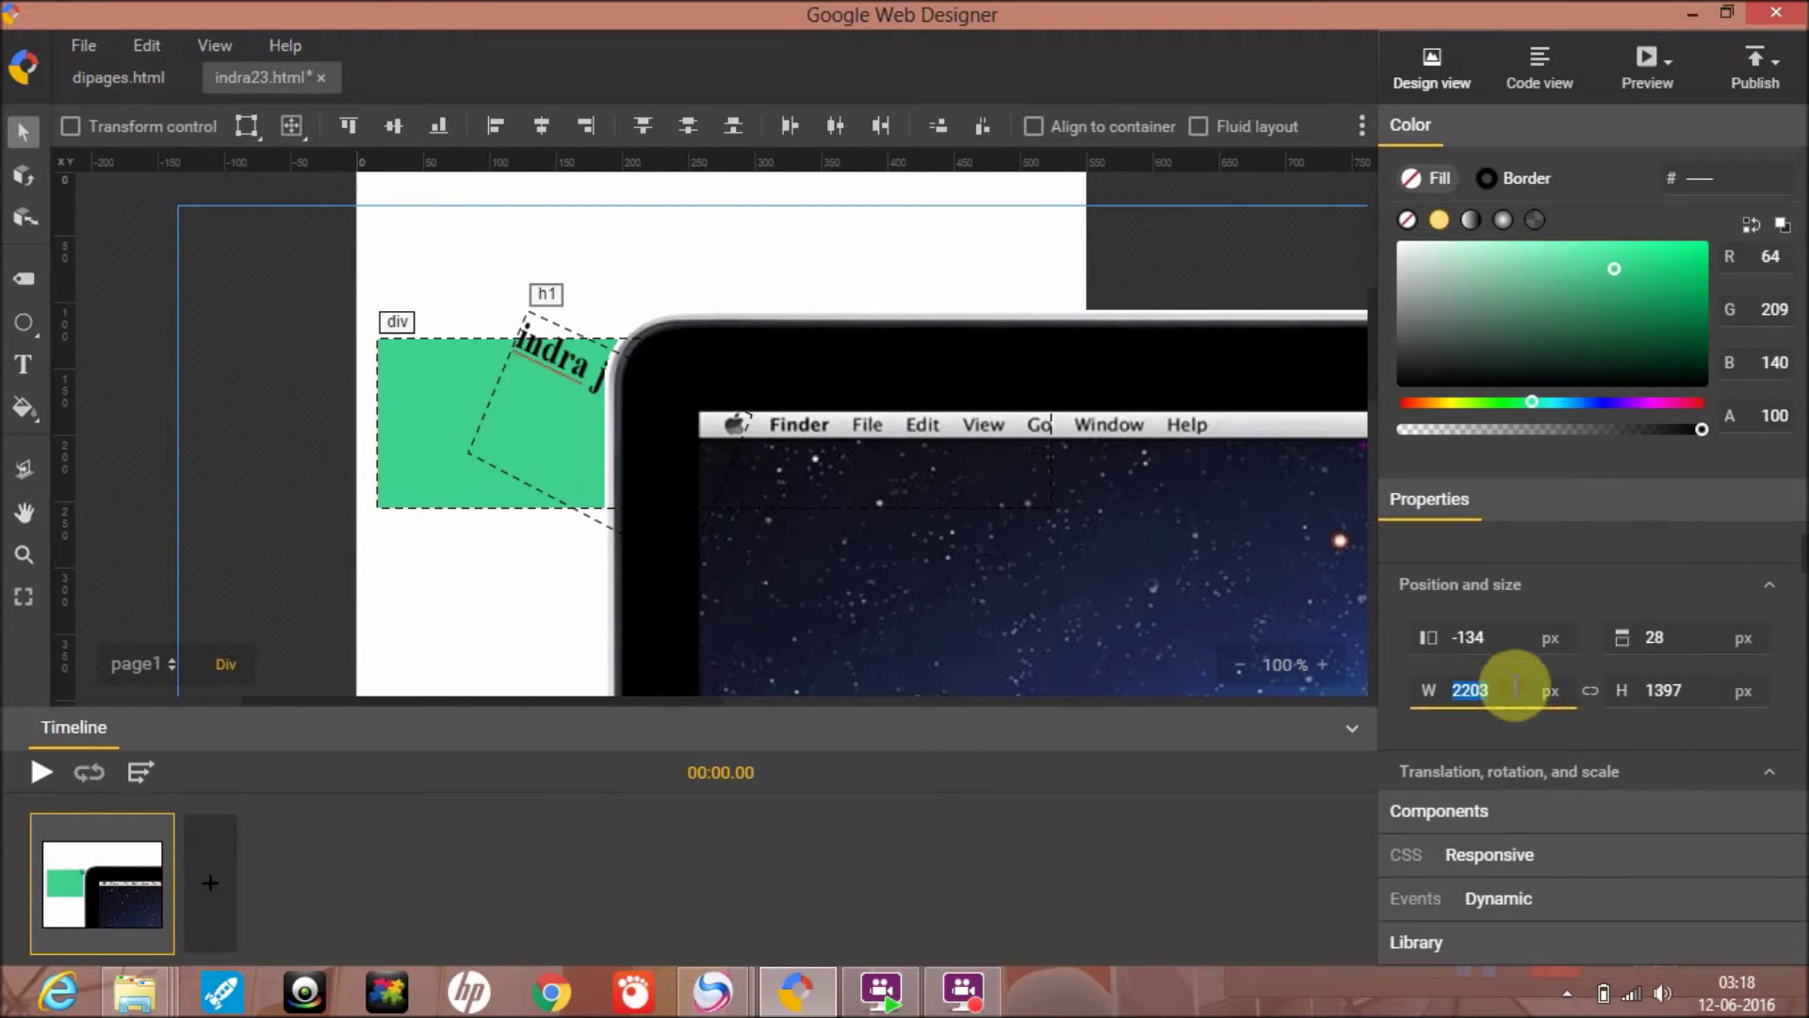
text(500)
key(Return)
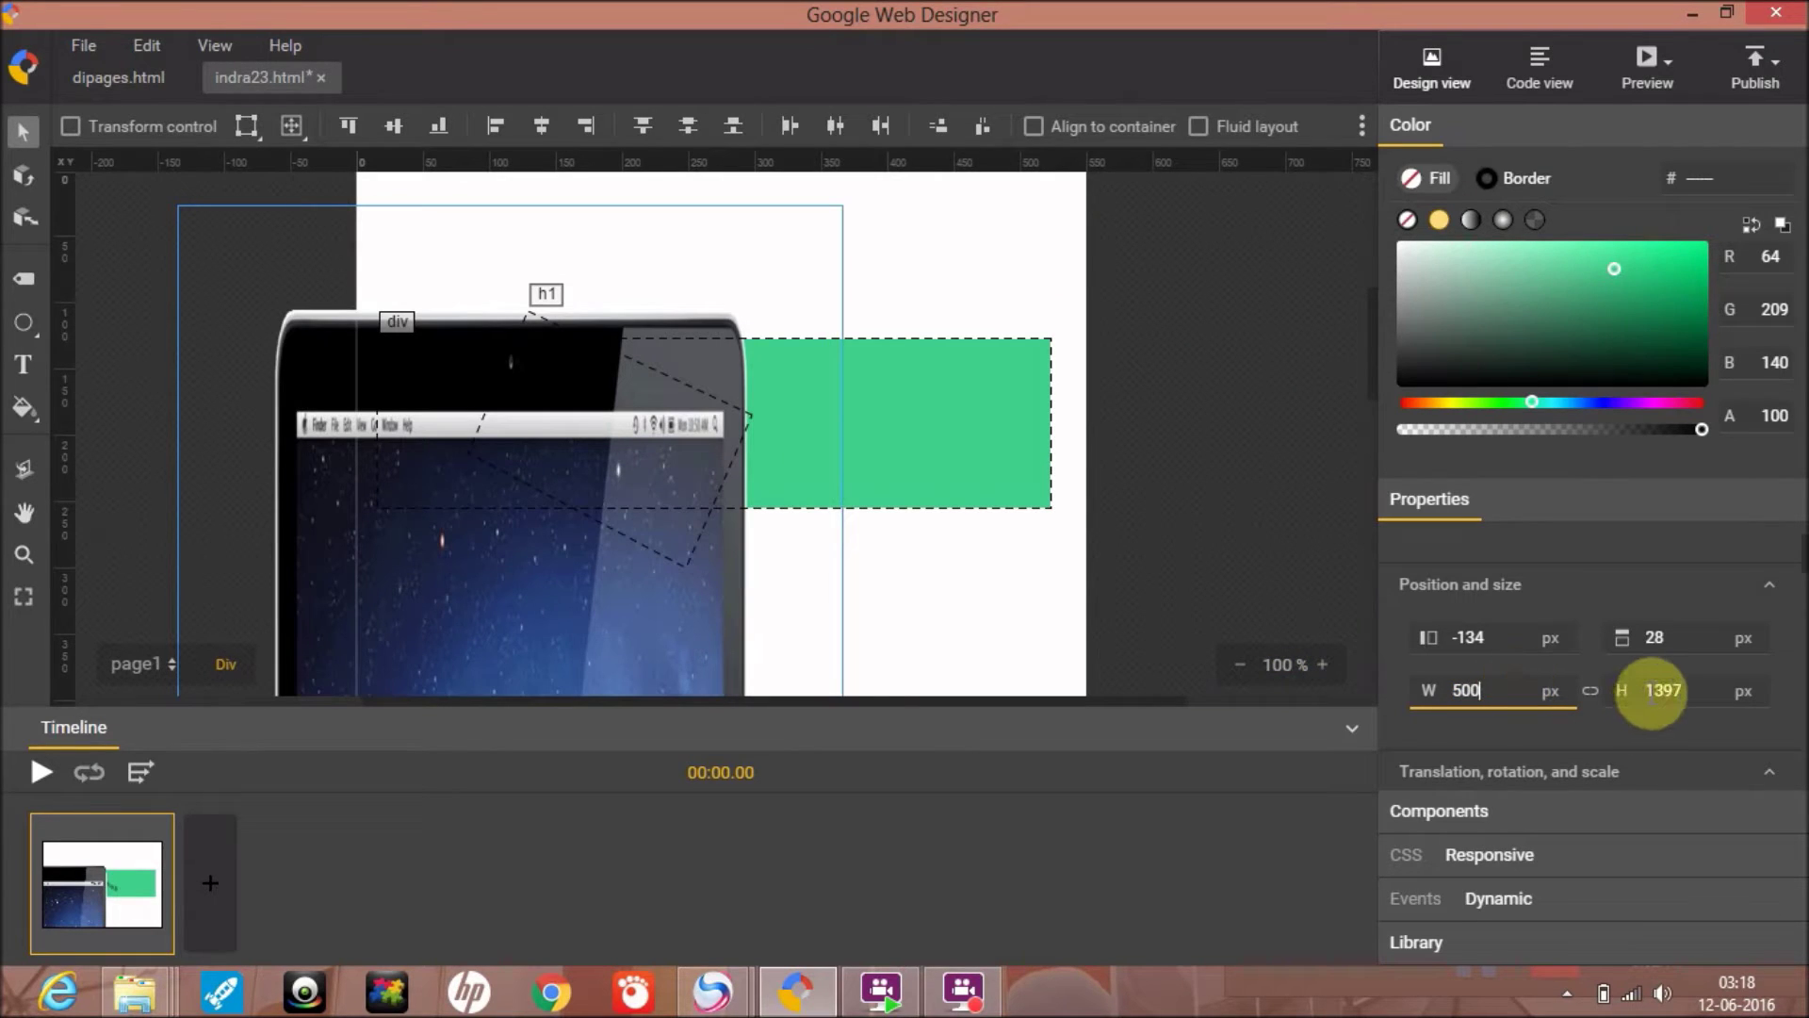
double_click(1665, 690)
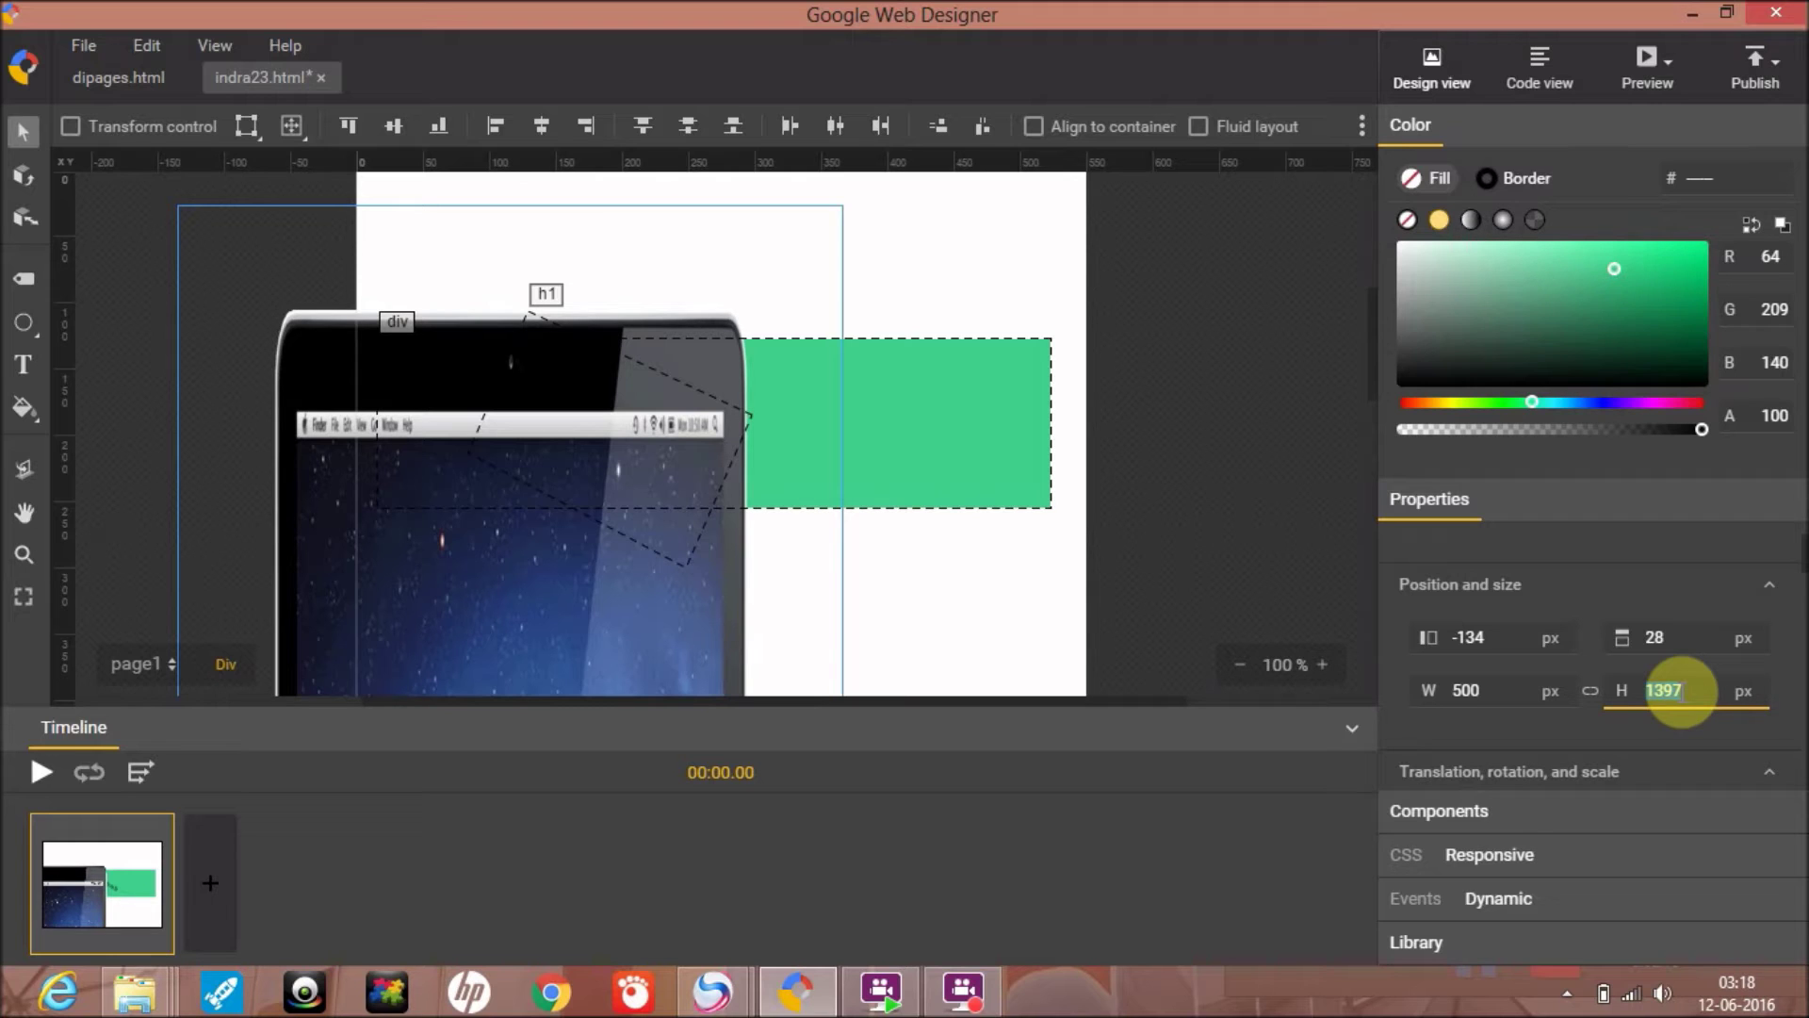
text(340)
key(Return)
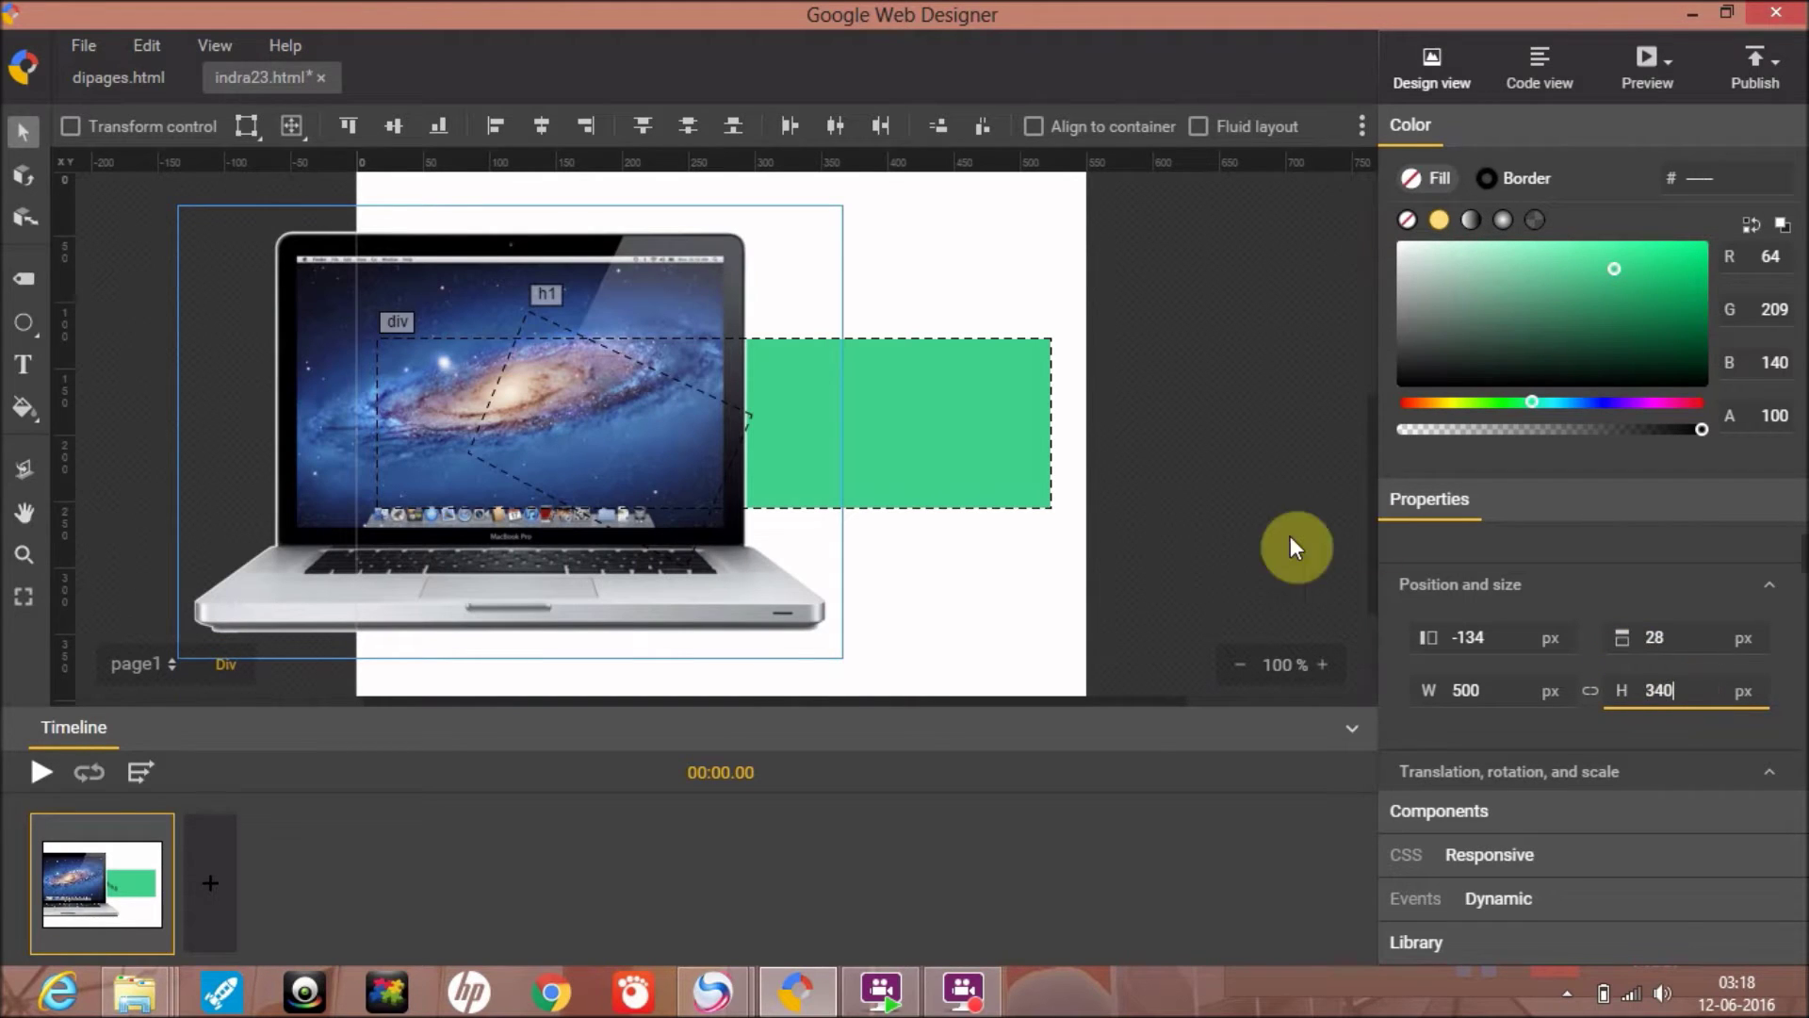
click(589, 484)
drag(635, 491, 793, 494)
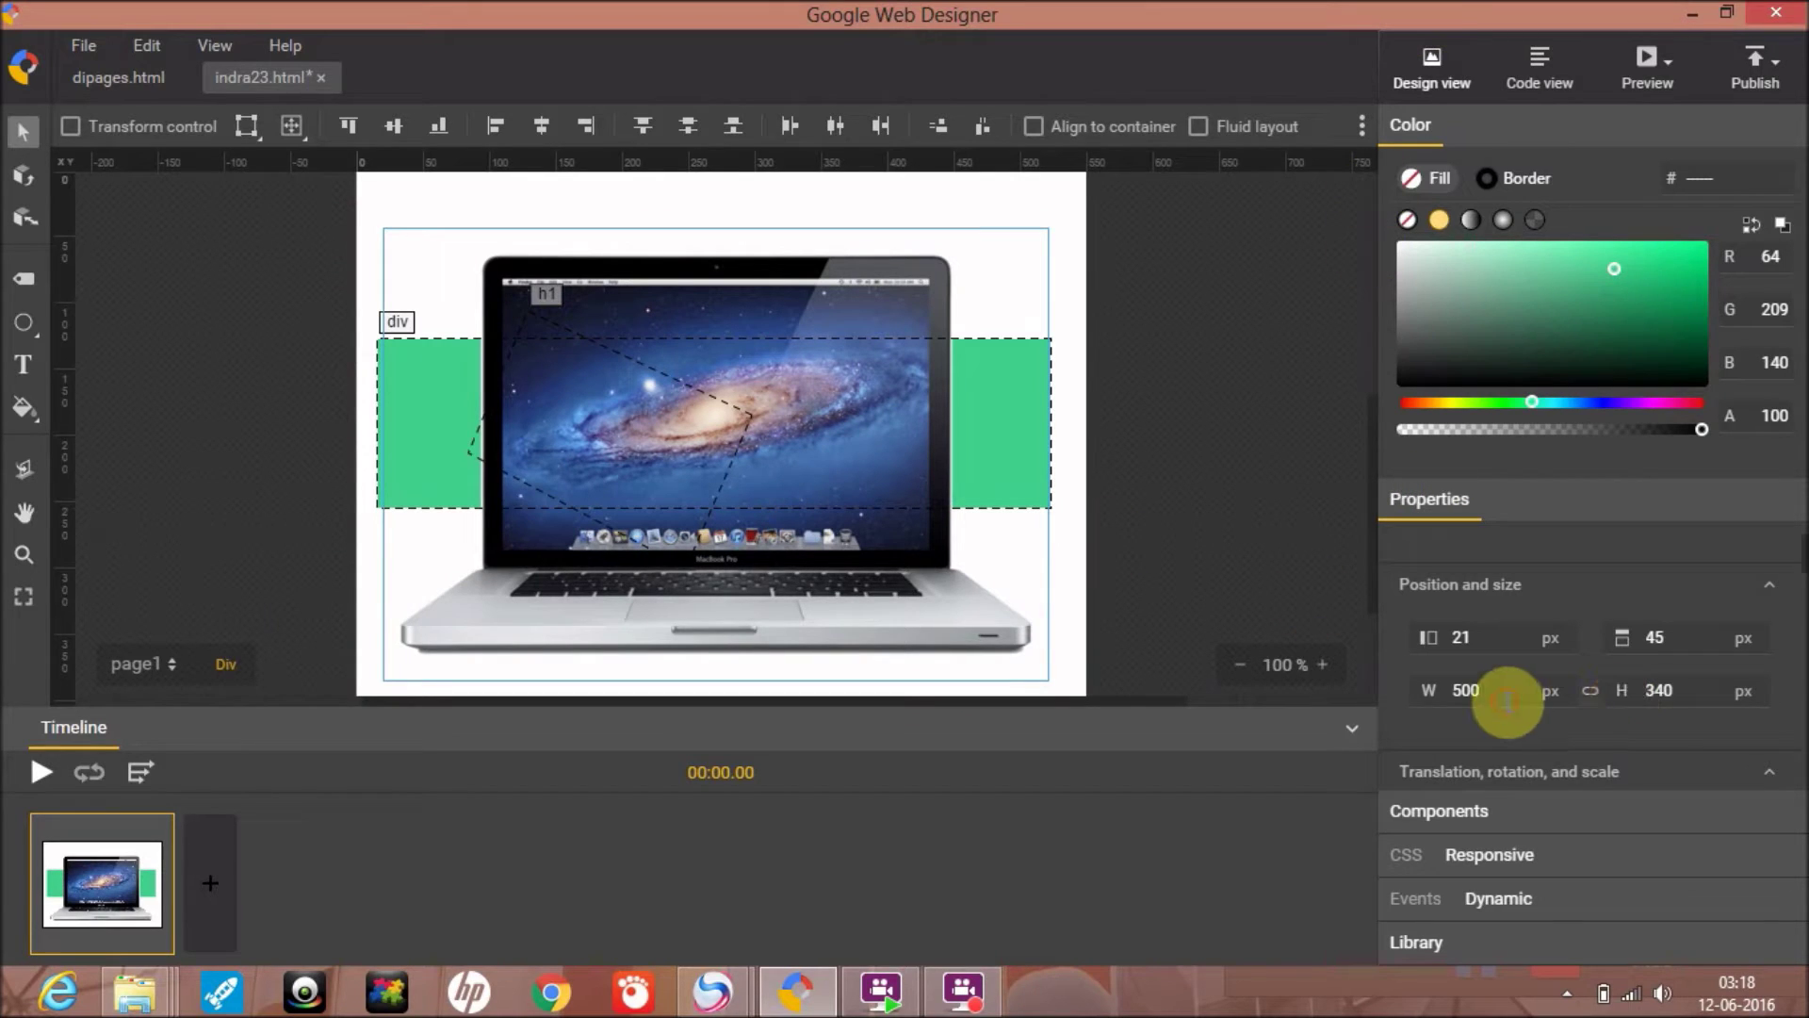
Step: Shrink the laptop image to 200 px wide and place it at the banner's right end
click(1508, 701)
key(Return)
mouse_move(578, 309)
mouse_down()
mouse_move(1016, 425)
mouse_move(994, 426)
mouse_up()
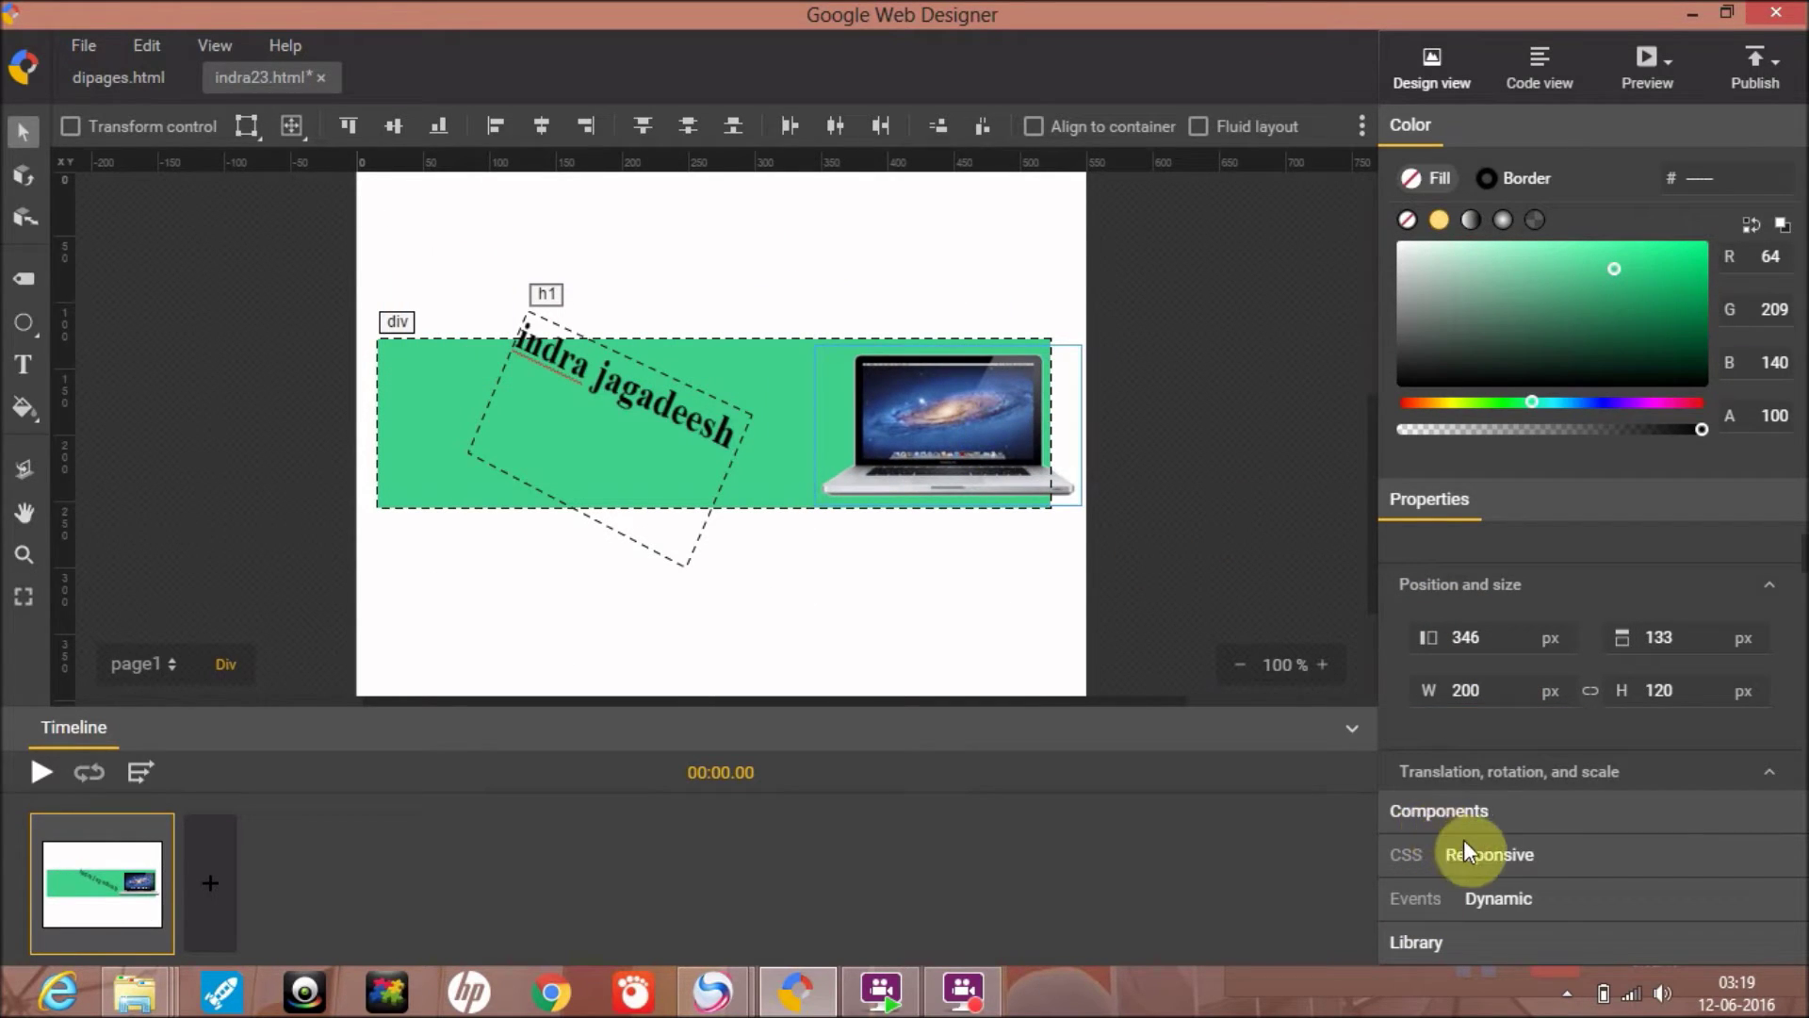
click(1450, 809)
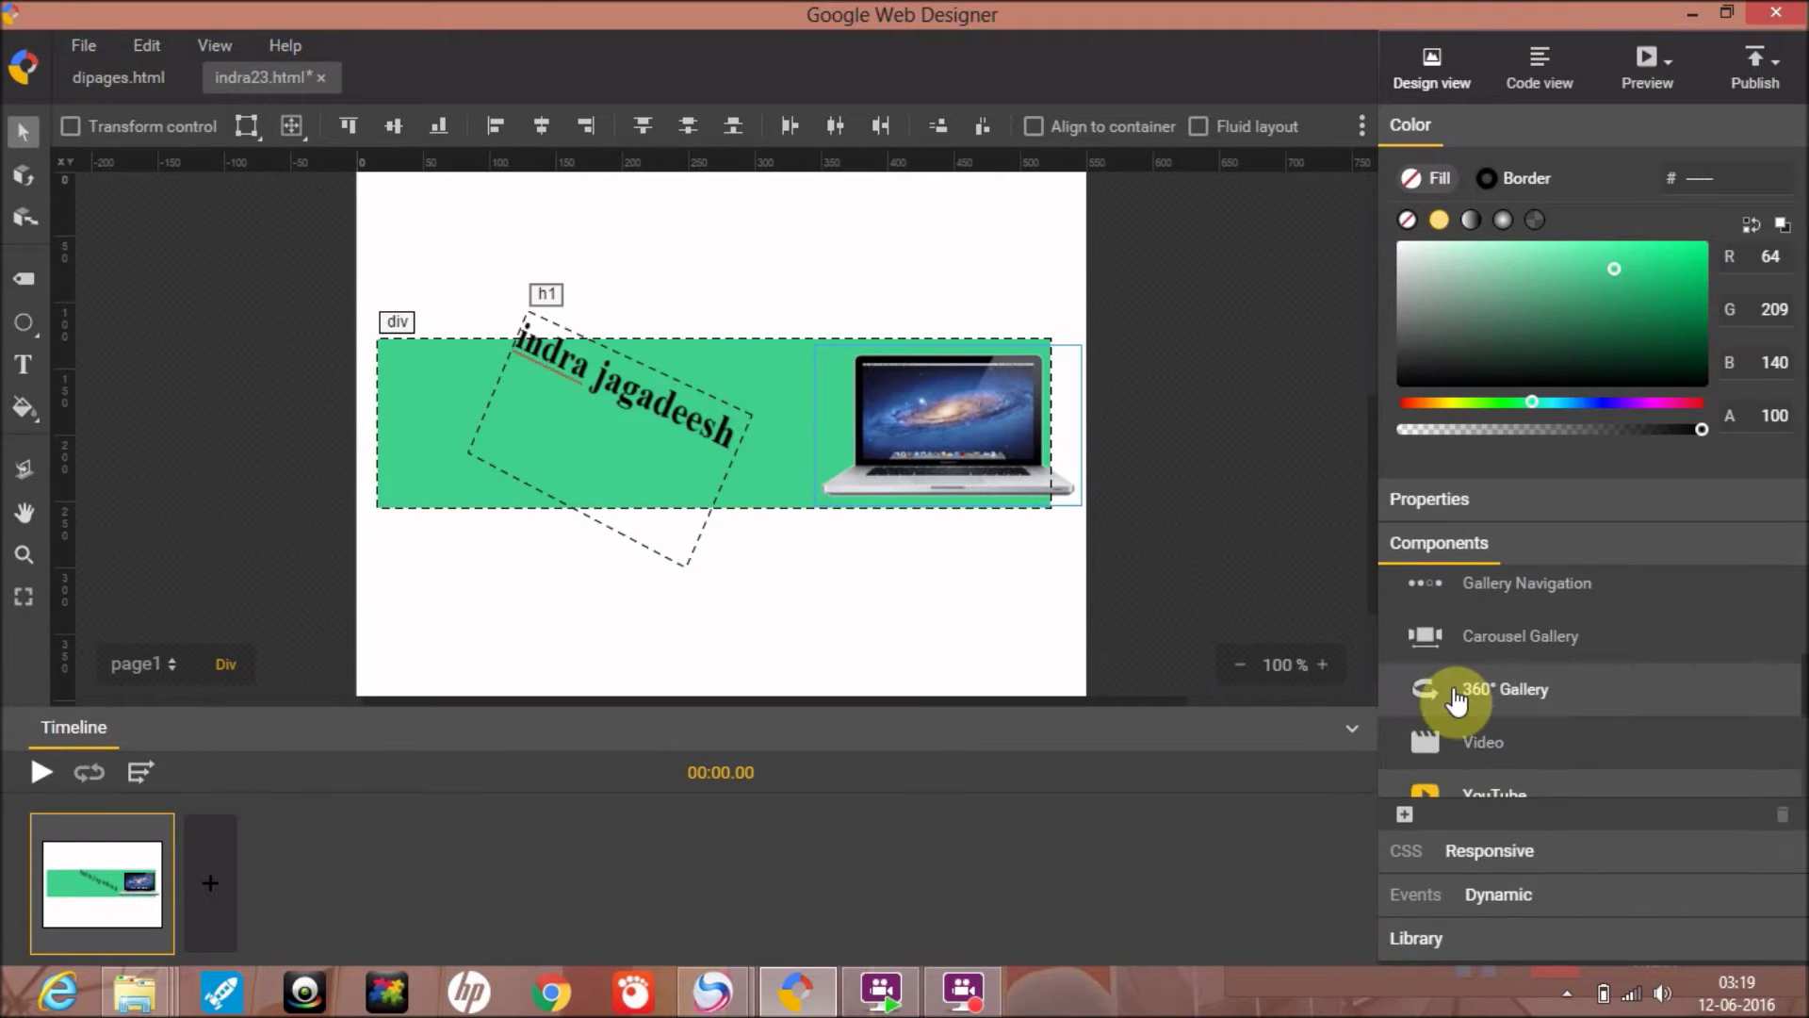
scroll(1457, 700, down, 3)
scroll(1456, 700, up, 1)
scroll(1456, 699, up, 1)
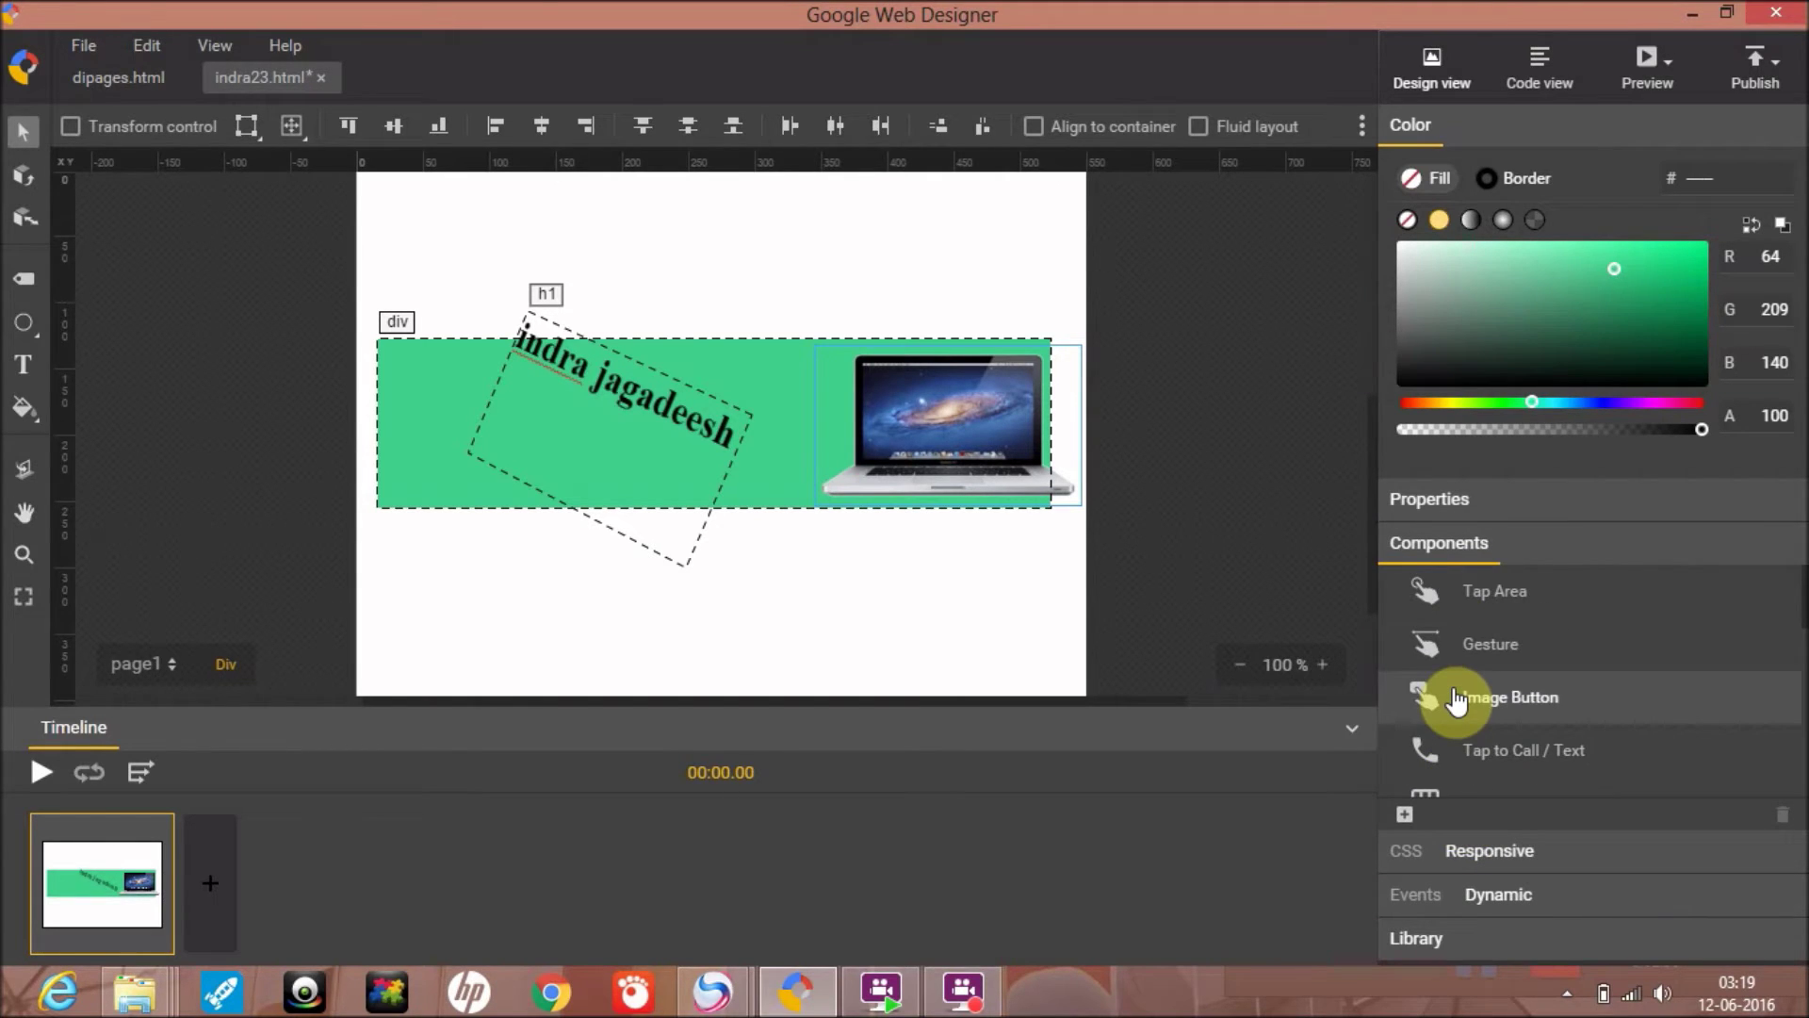
scroll(1486, 721, down, 2)
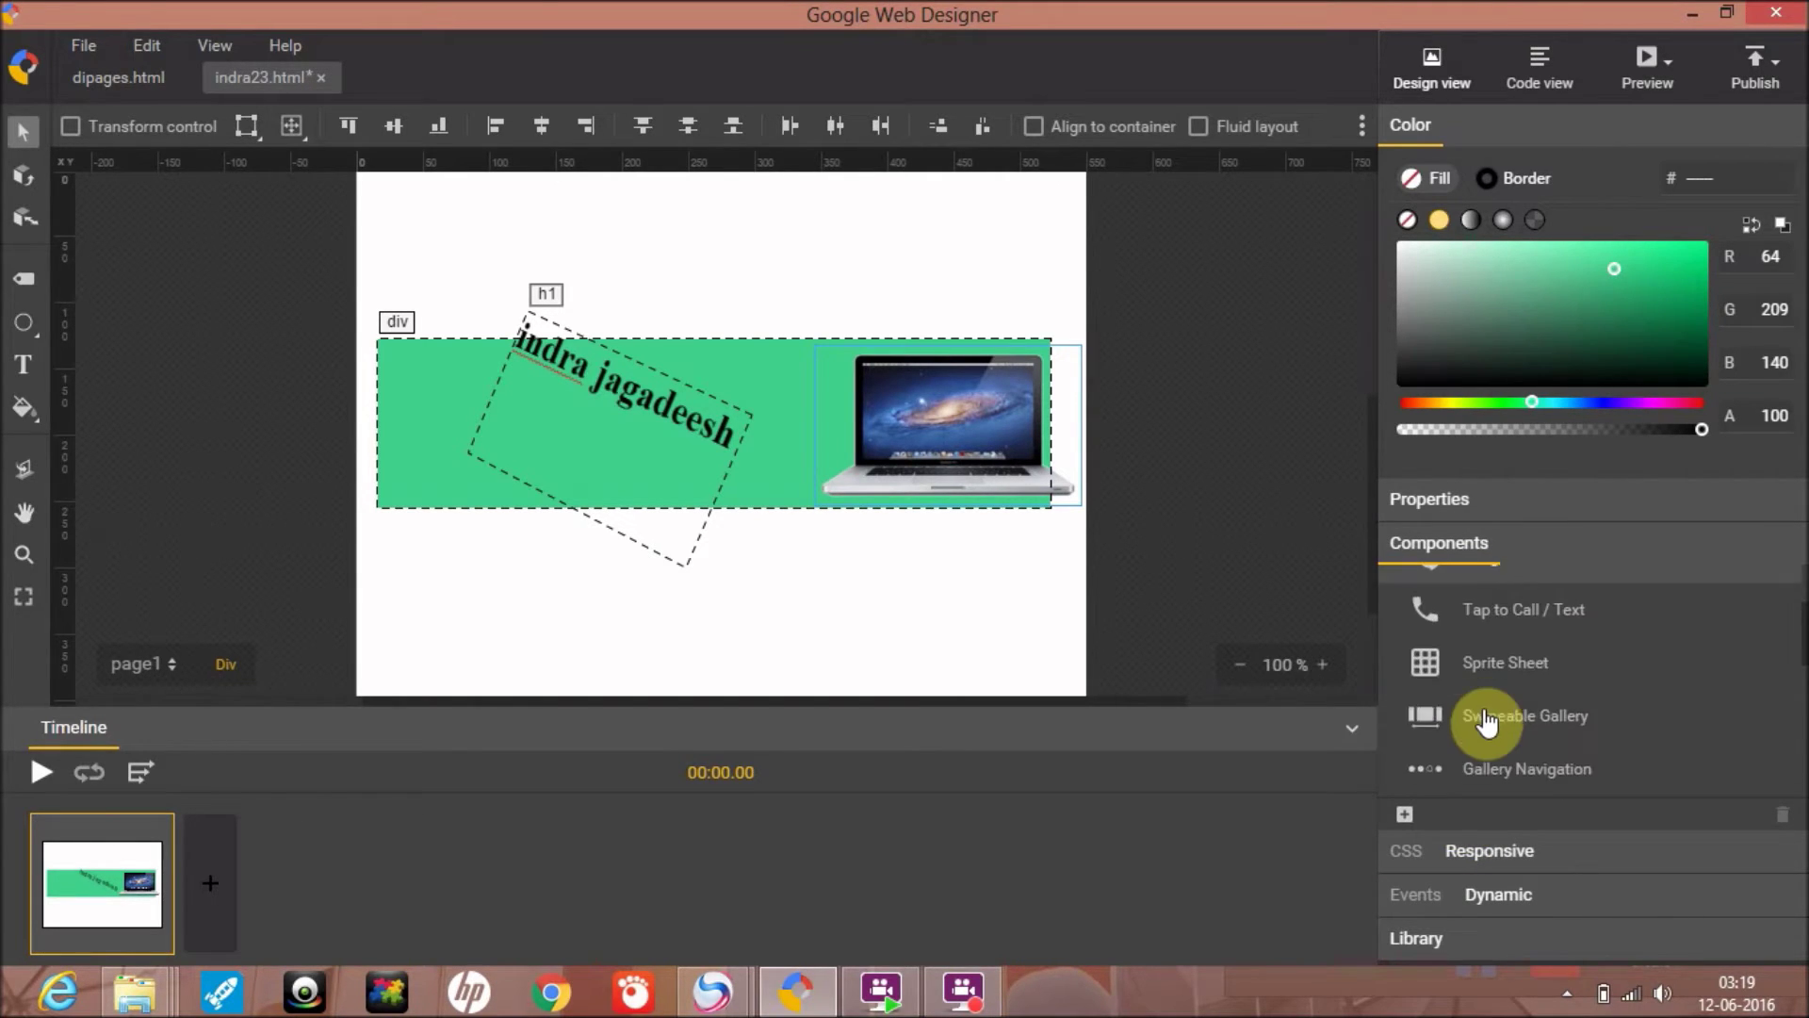
scroll(1485, 721, down, 2)
scroll(1485, 721, down, 1)
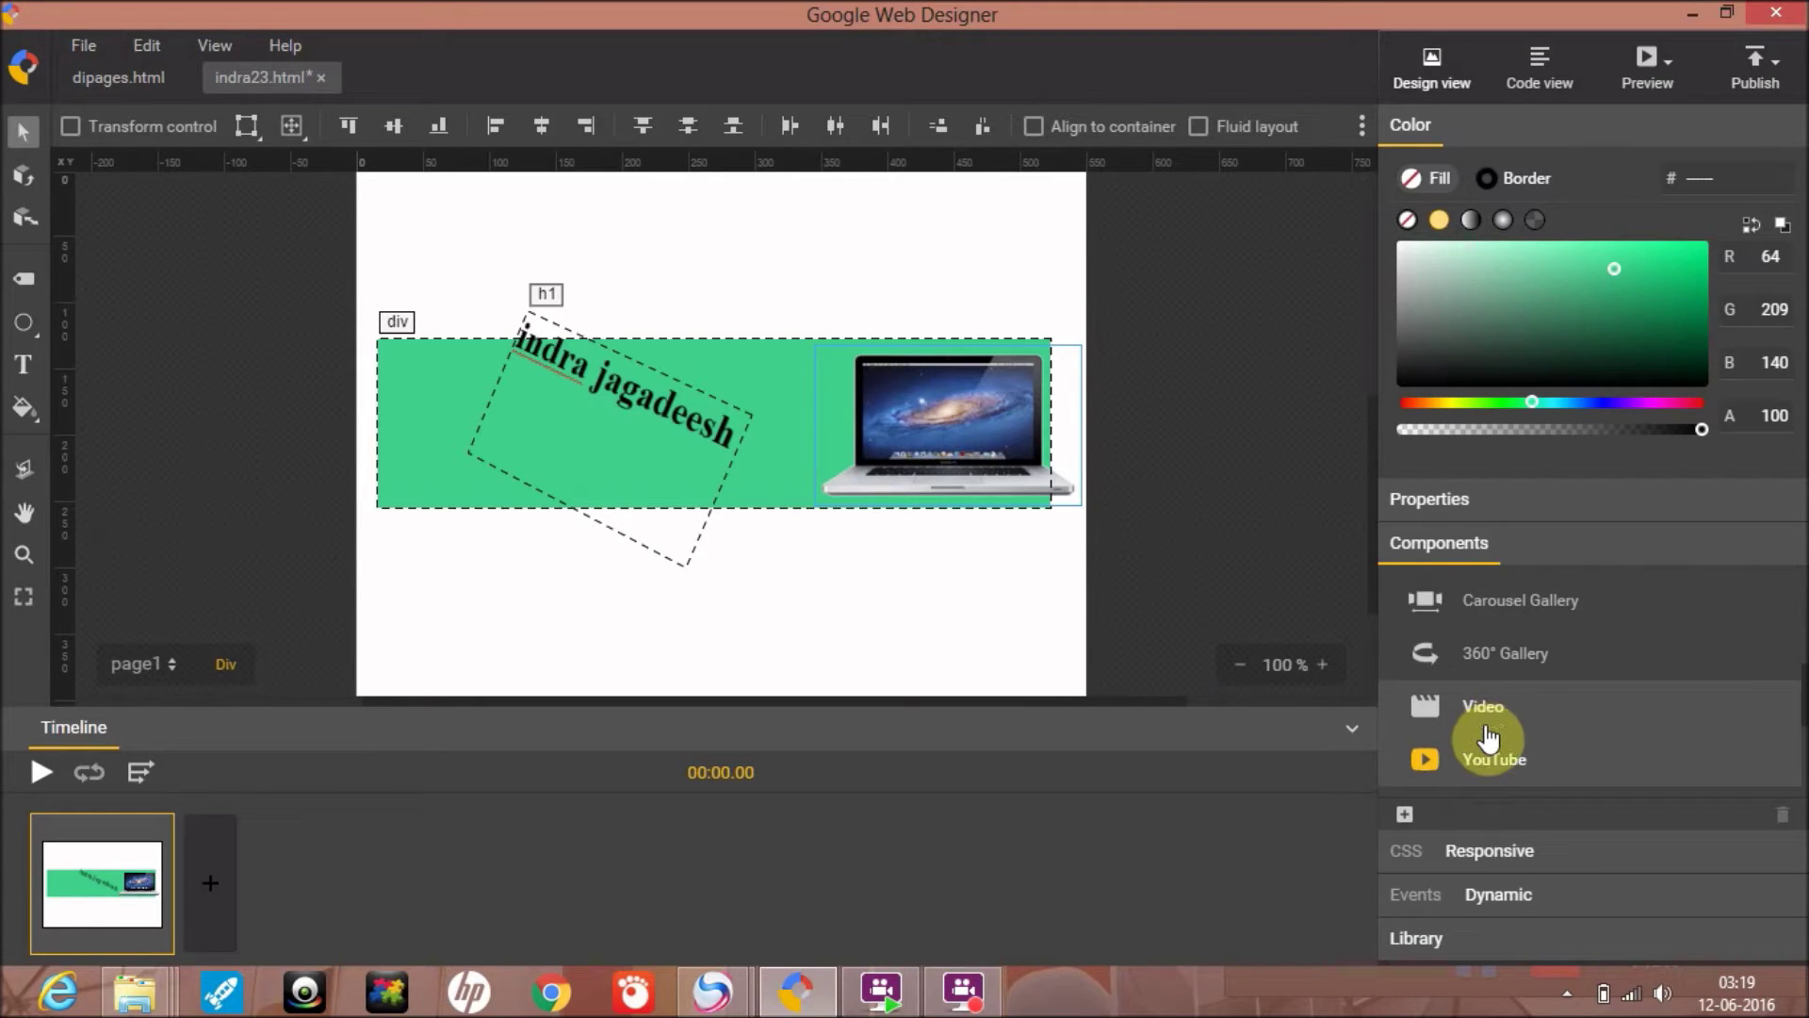
click(1496, 765)
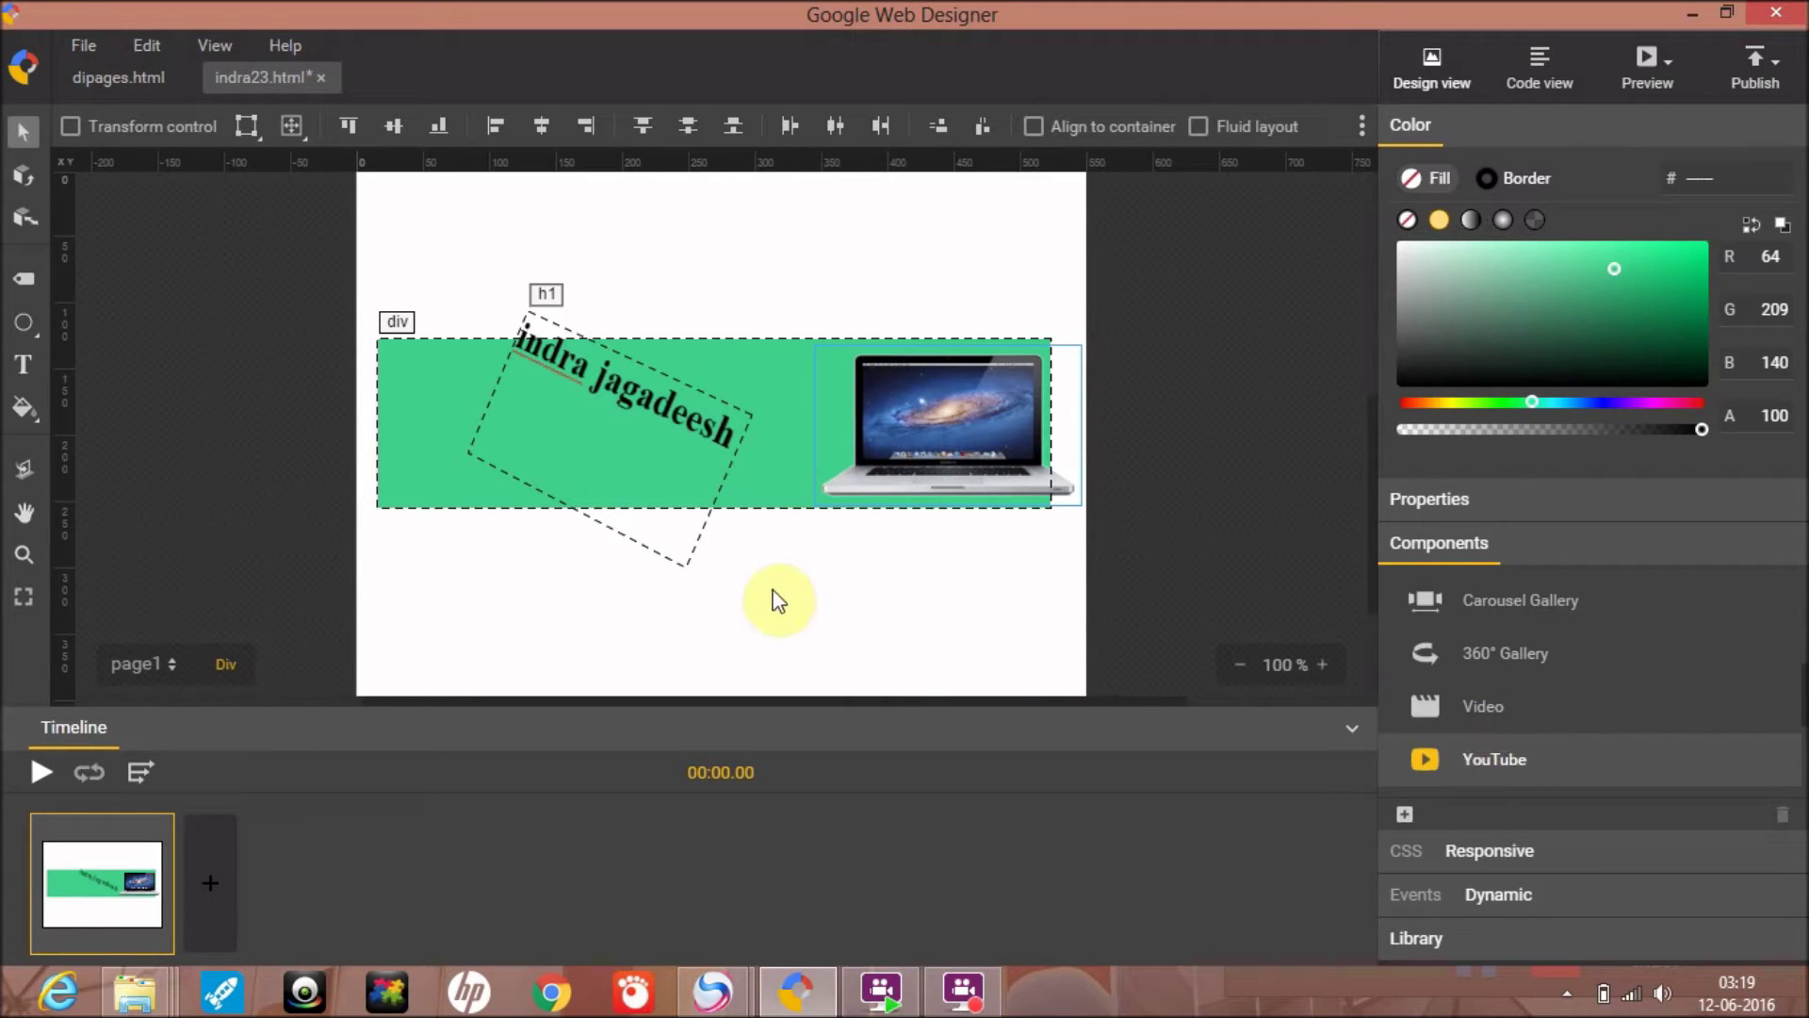
Step: Place a YouTube player below the green banner
drag(1495, 764, 736, 465)
drag(771, 565, 747, 559)
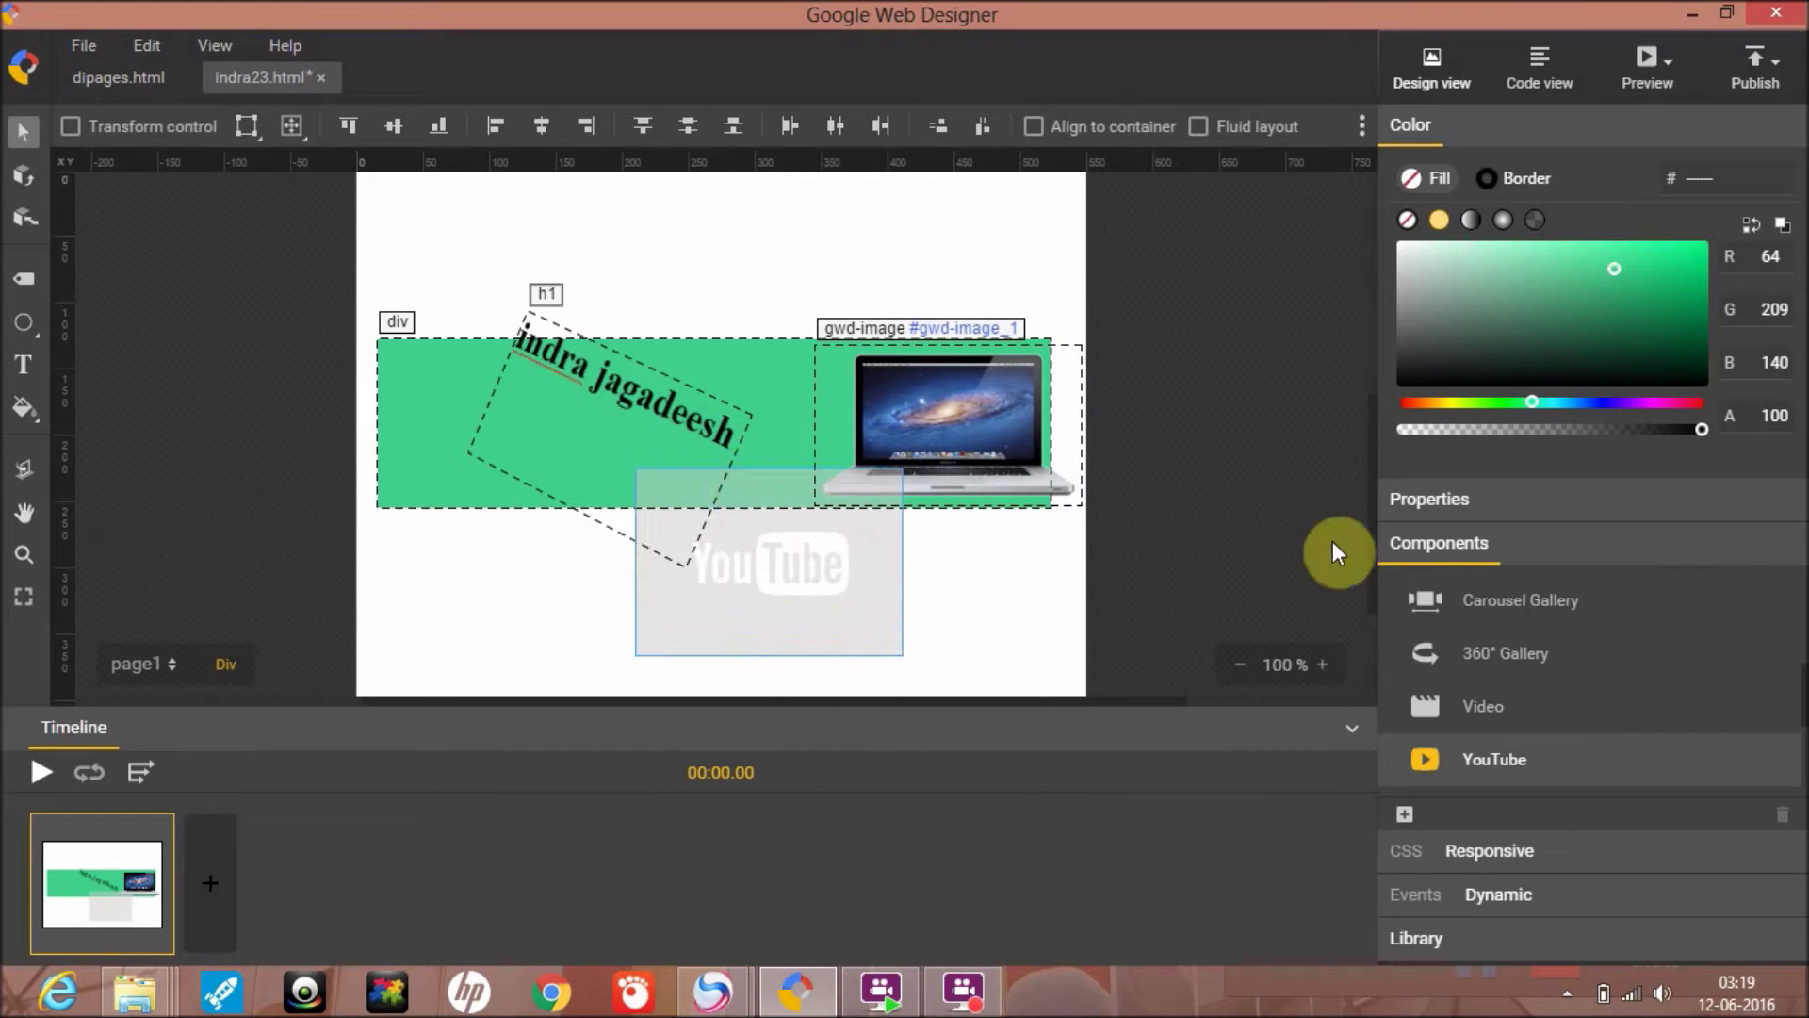
click(1439, 498)
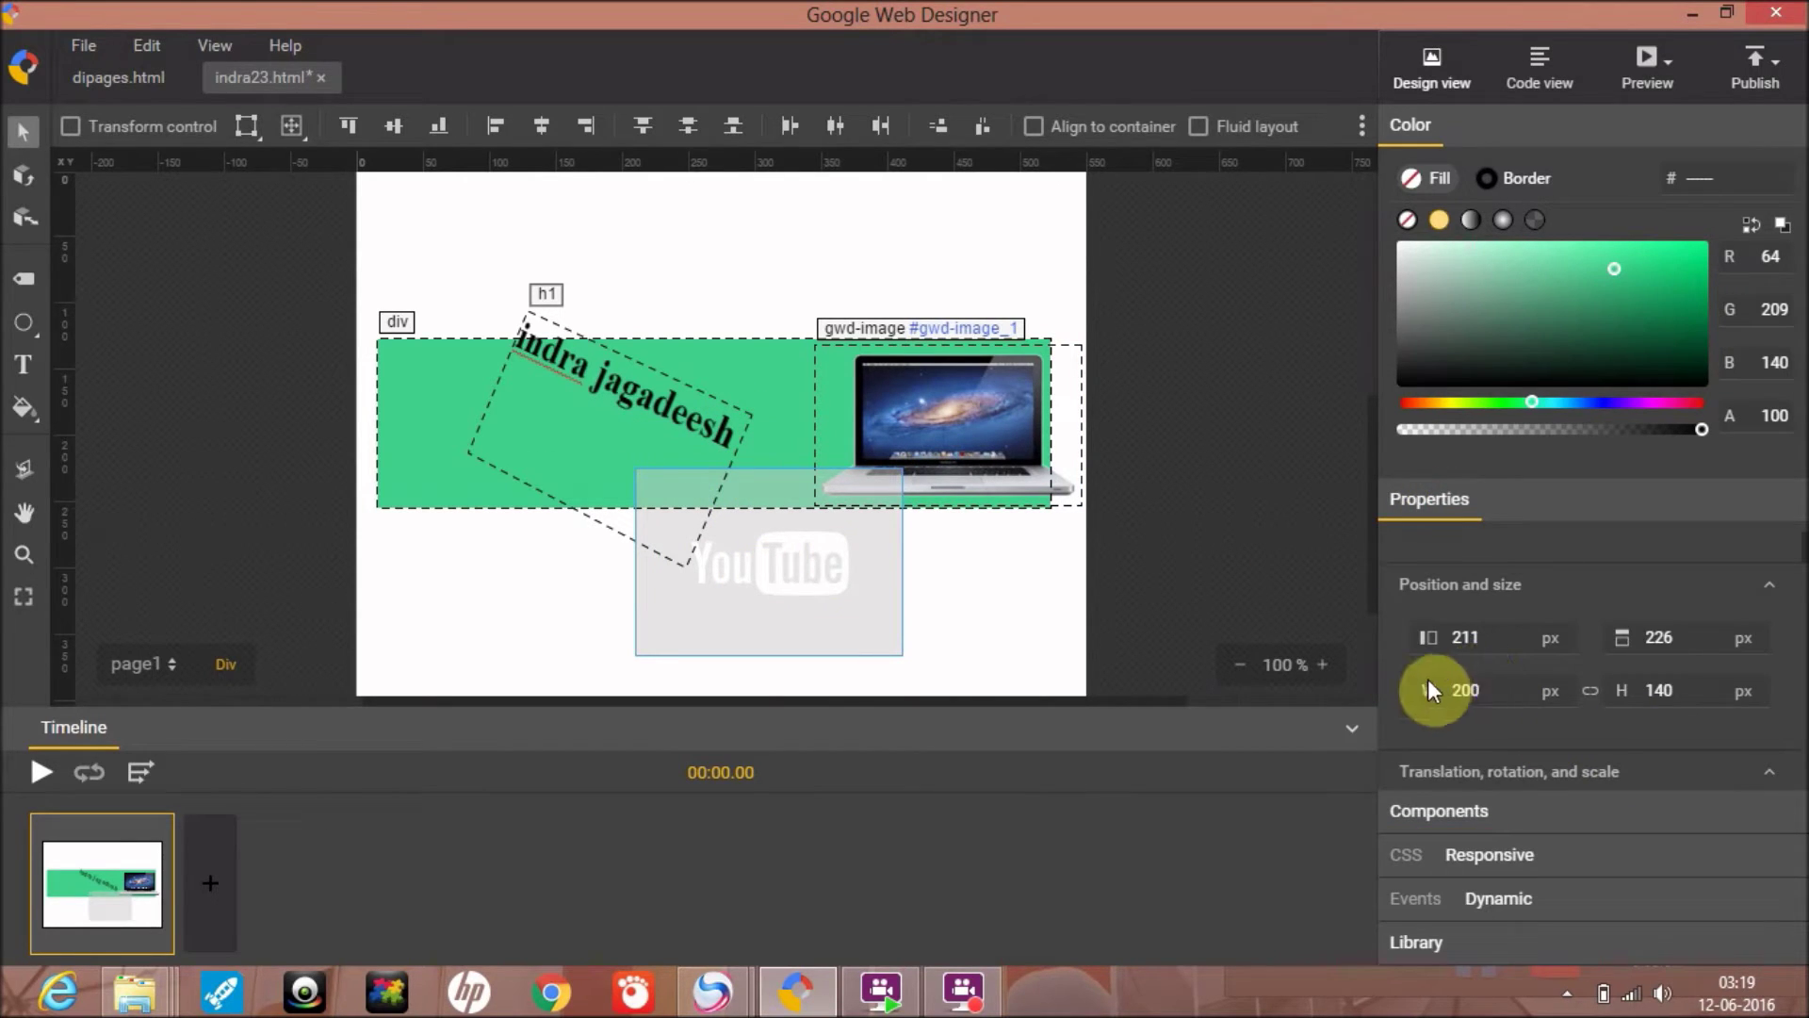
scroll(1675, 660, down, 3)
scroll(1673, 660, down, 3)
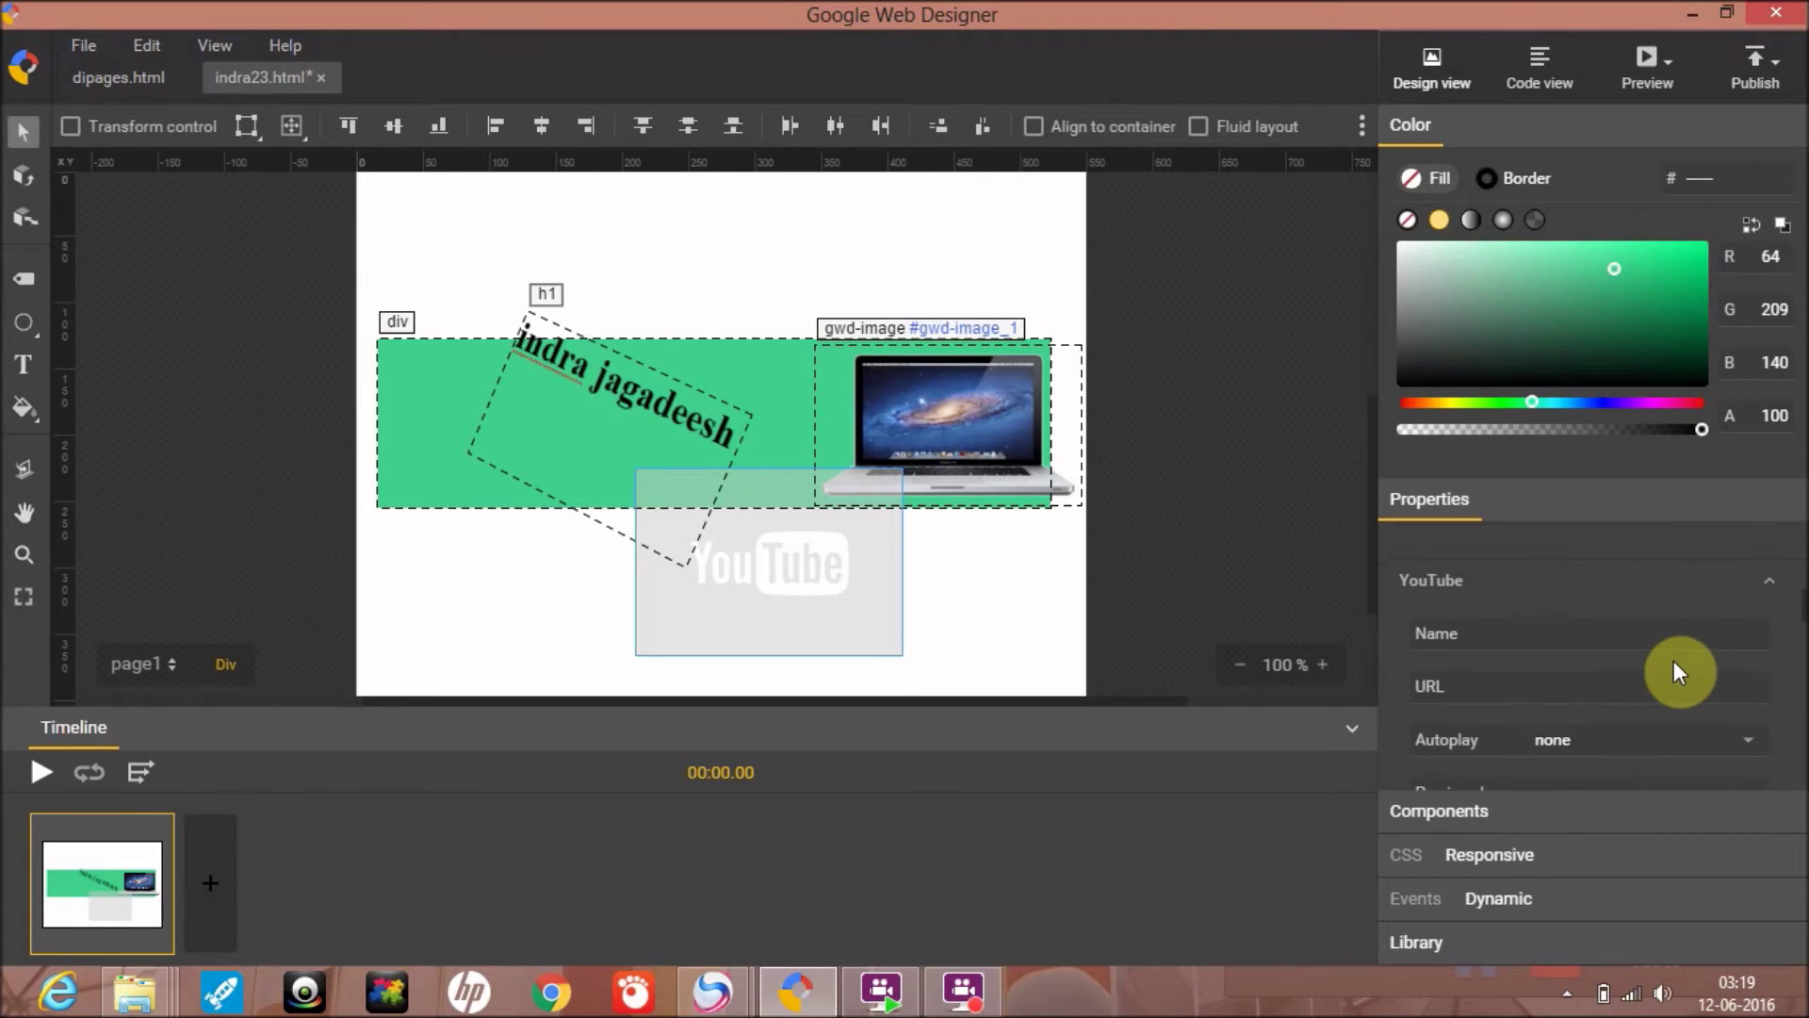
Step: Paste the channel URL into the YouTube player and move the heading above the banner
click(1524, 648)
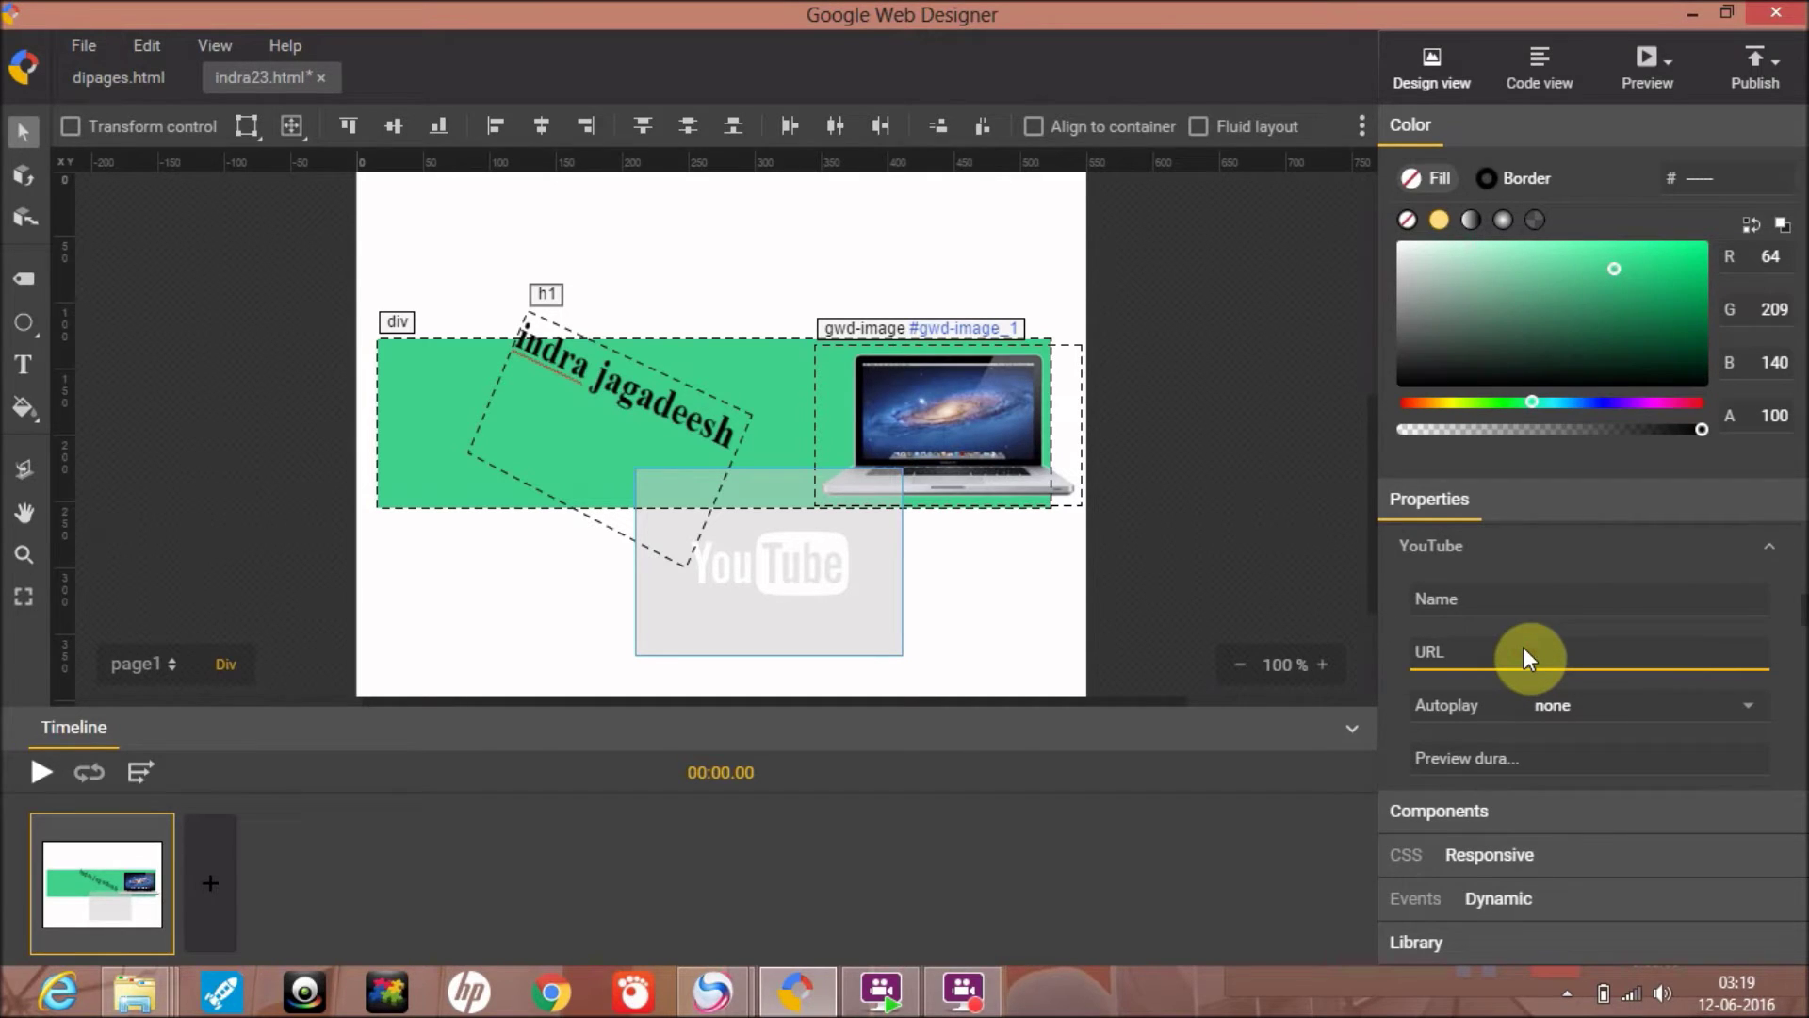
key(ctrl+v)
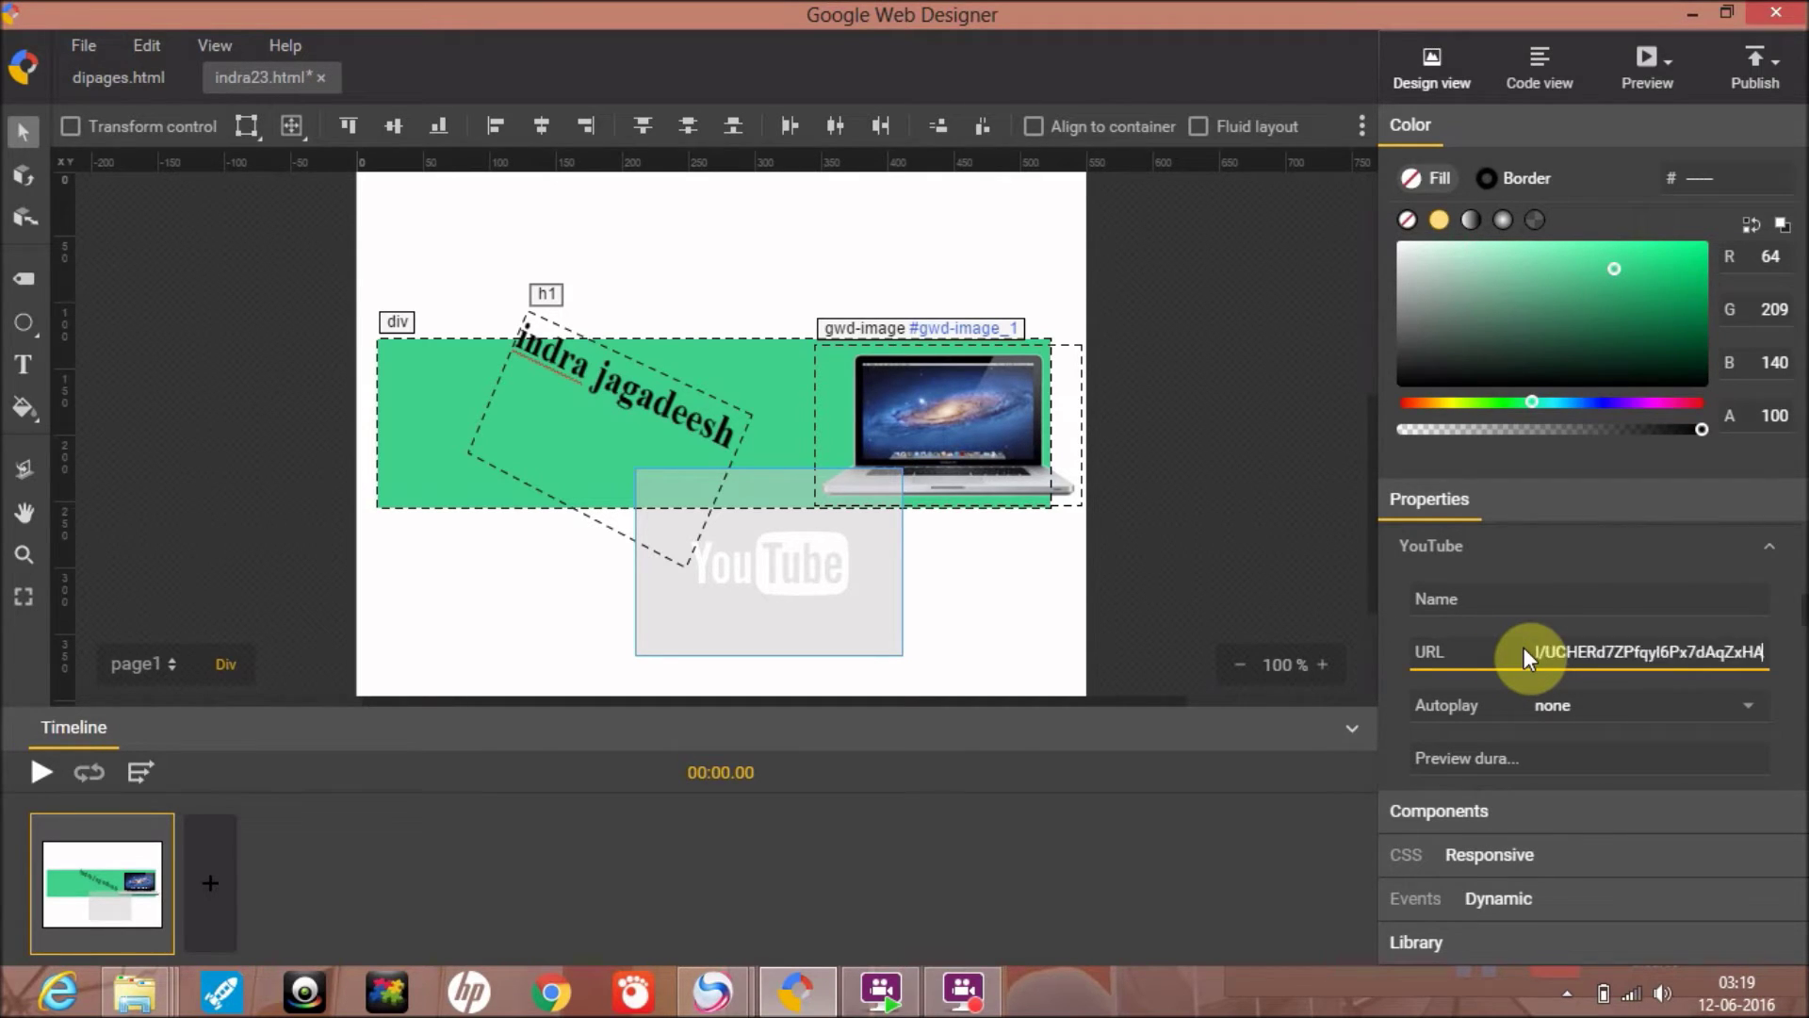
click(1029, 608)
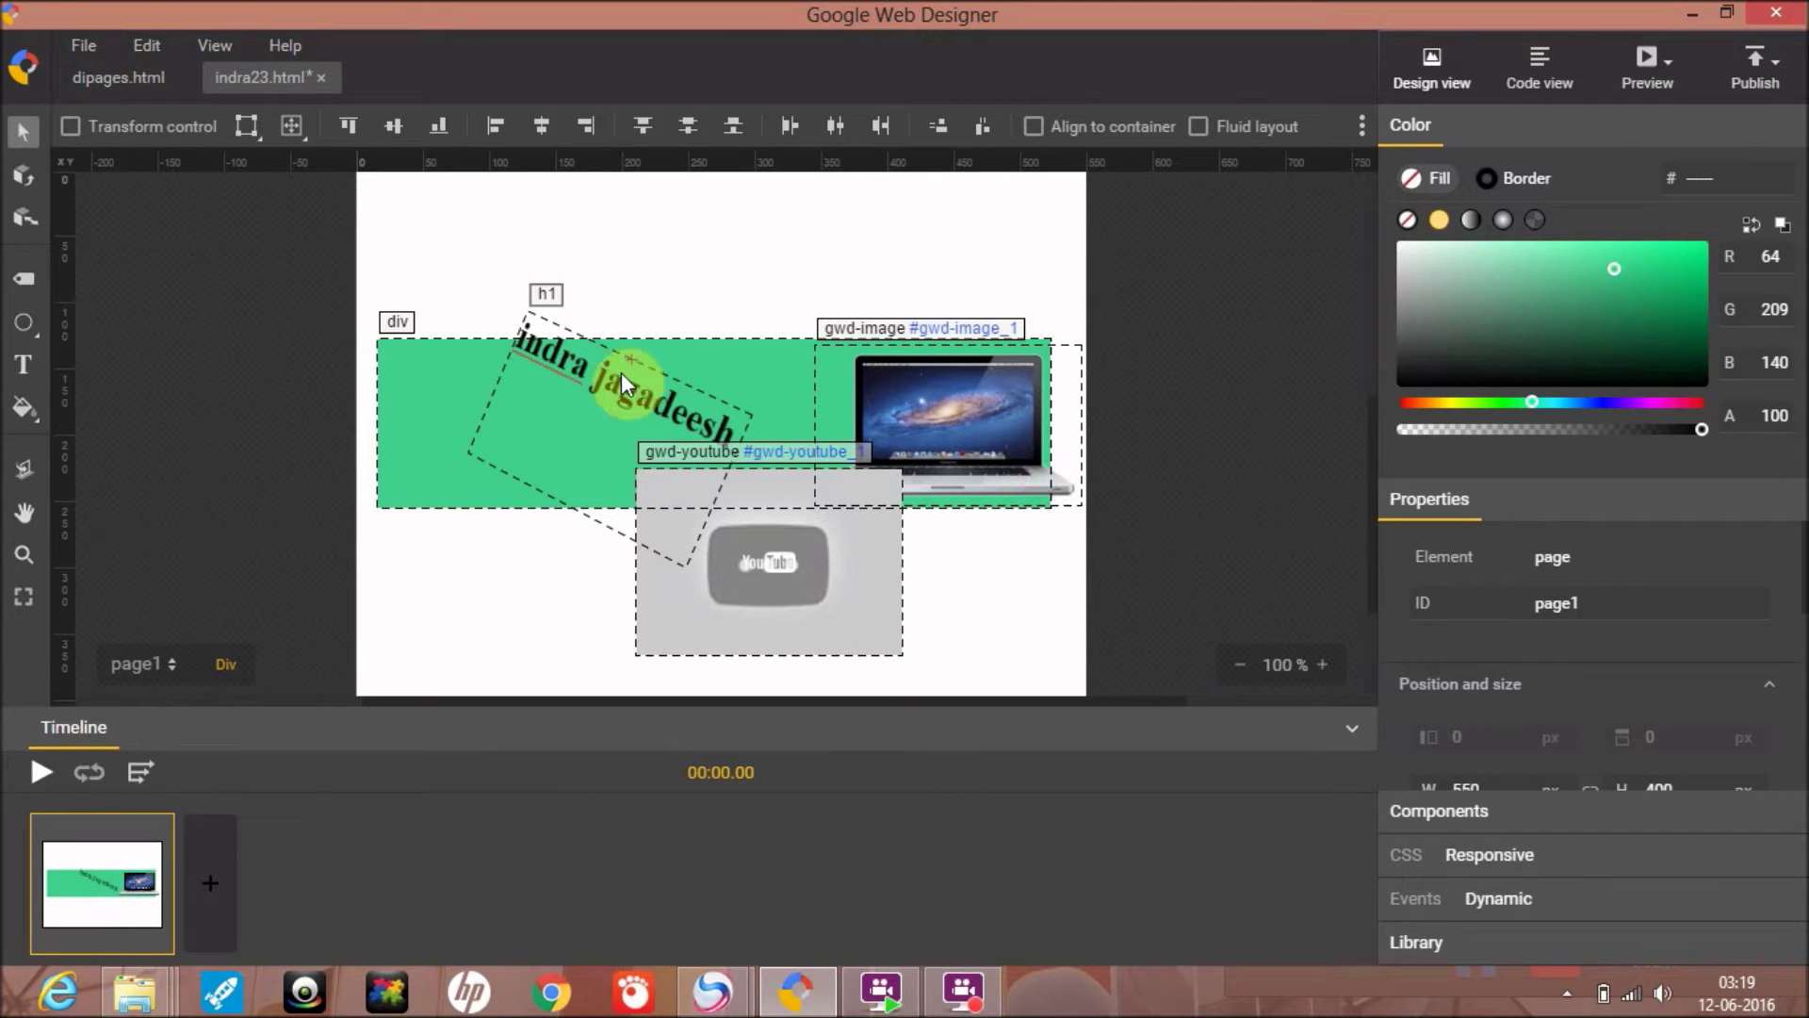
drag(570, 332, 482, 230)
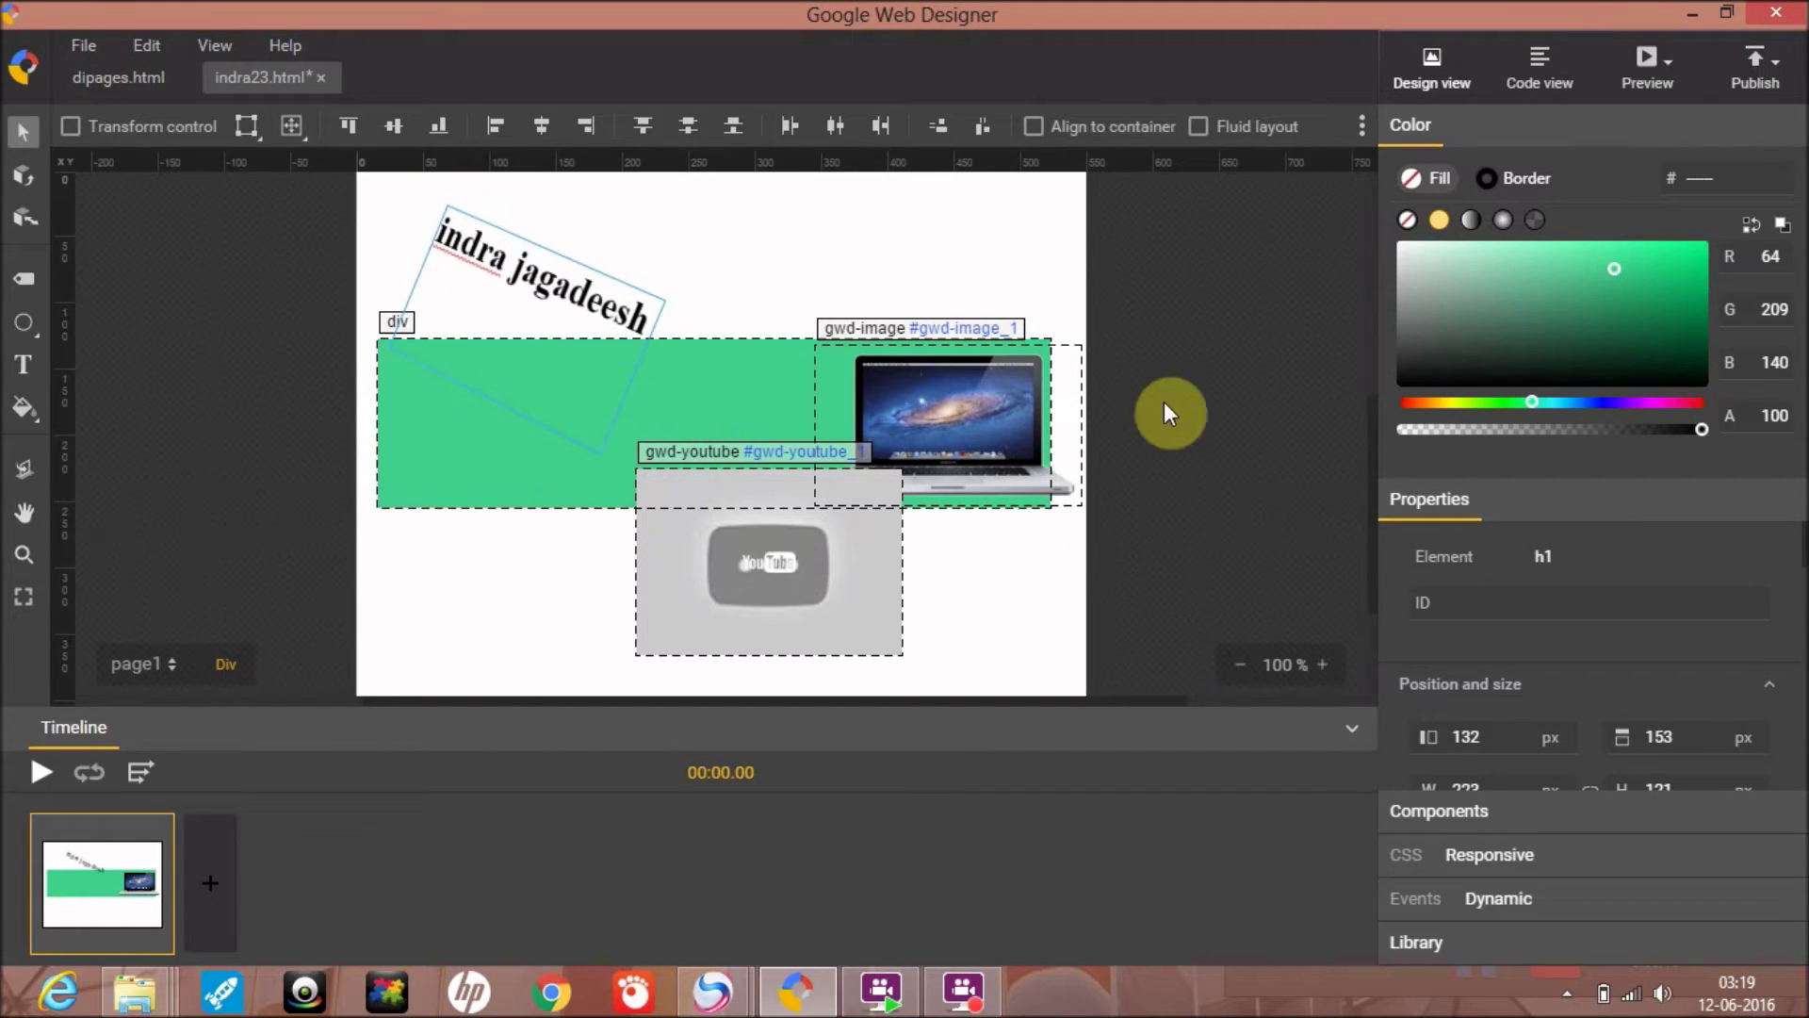
click(1626, 80)
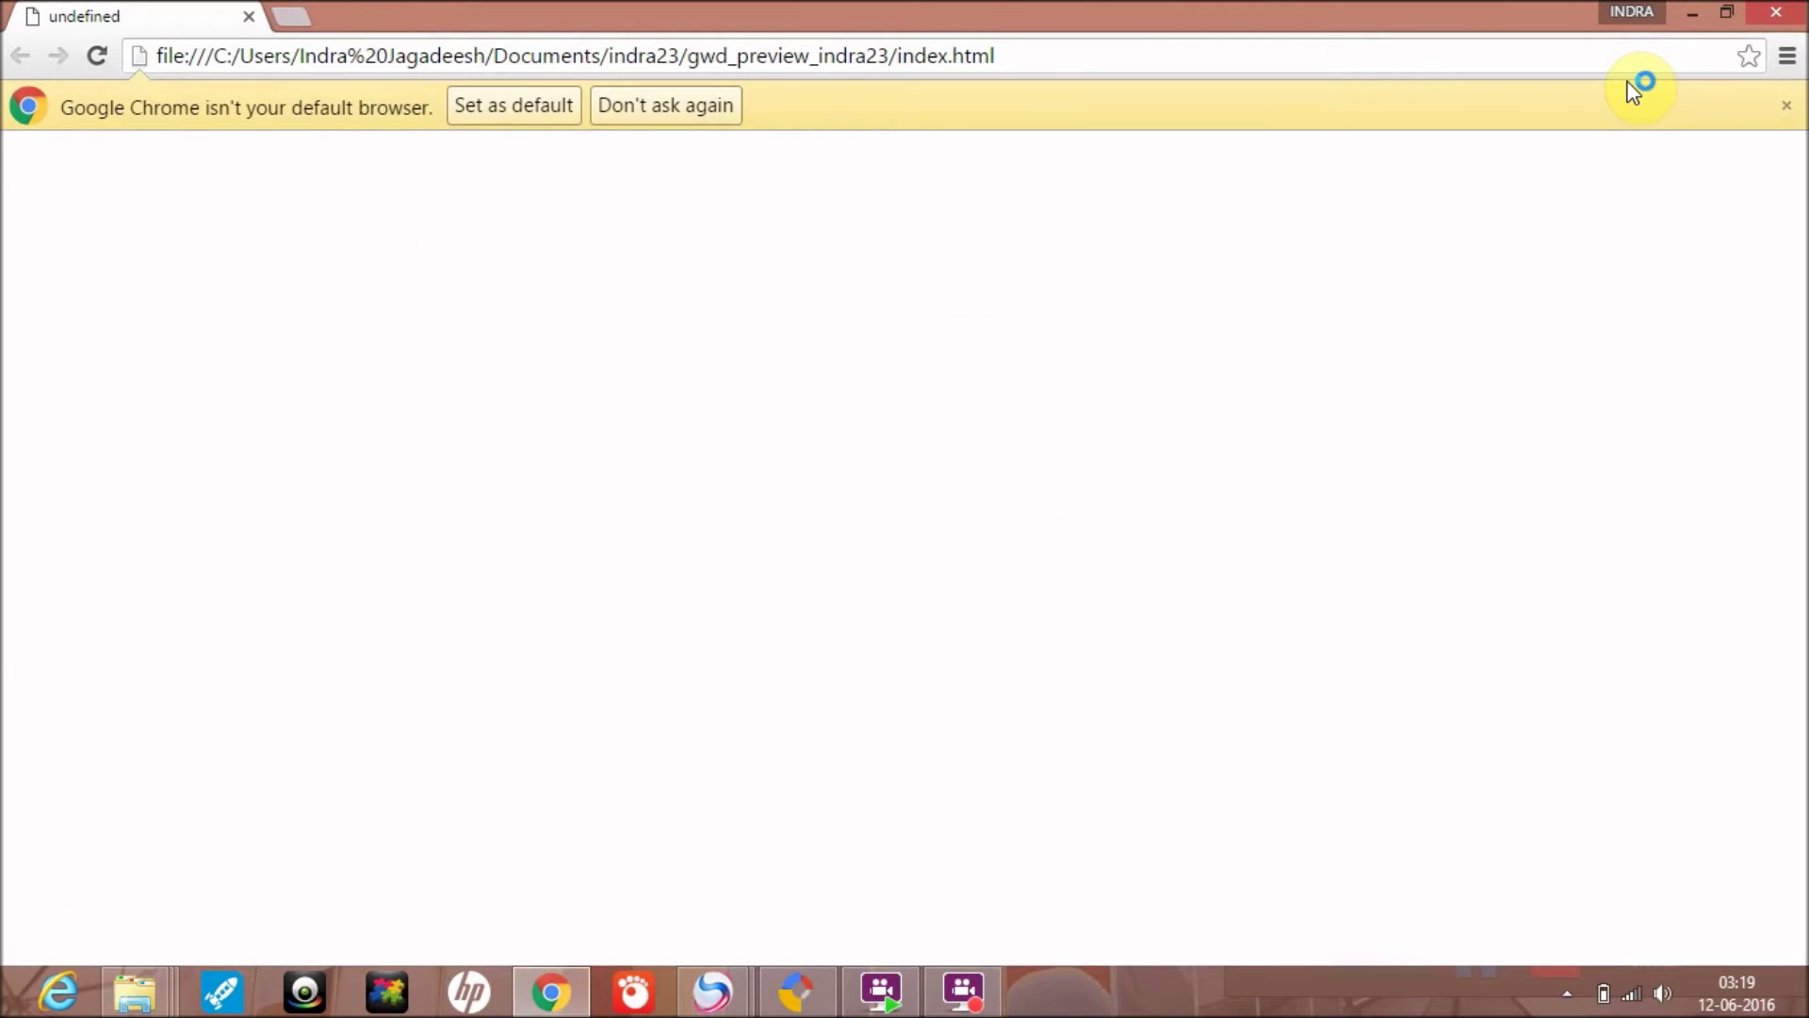
Step: Switch to the dipages.html document, preview it in Chrome, and minimize the preview
click(1696, 15)
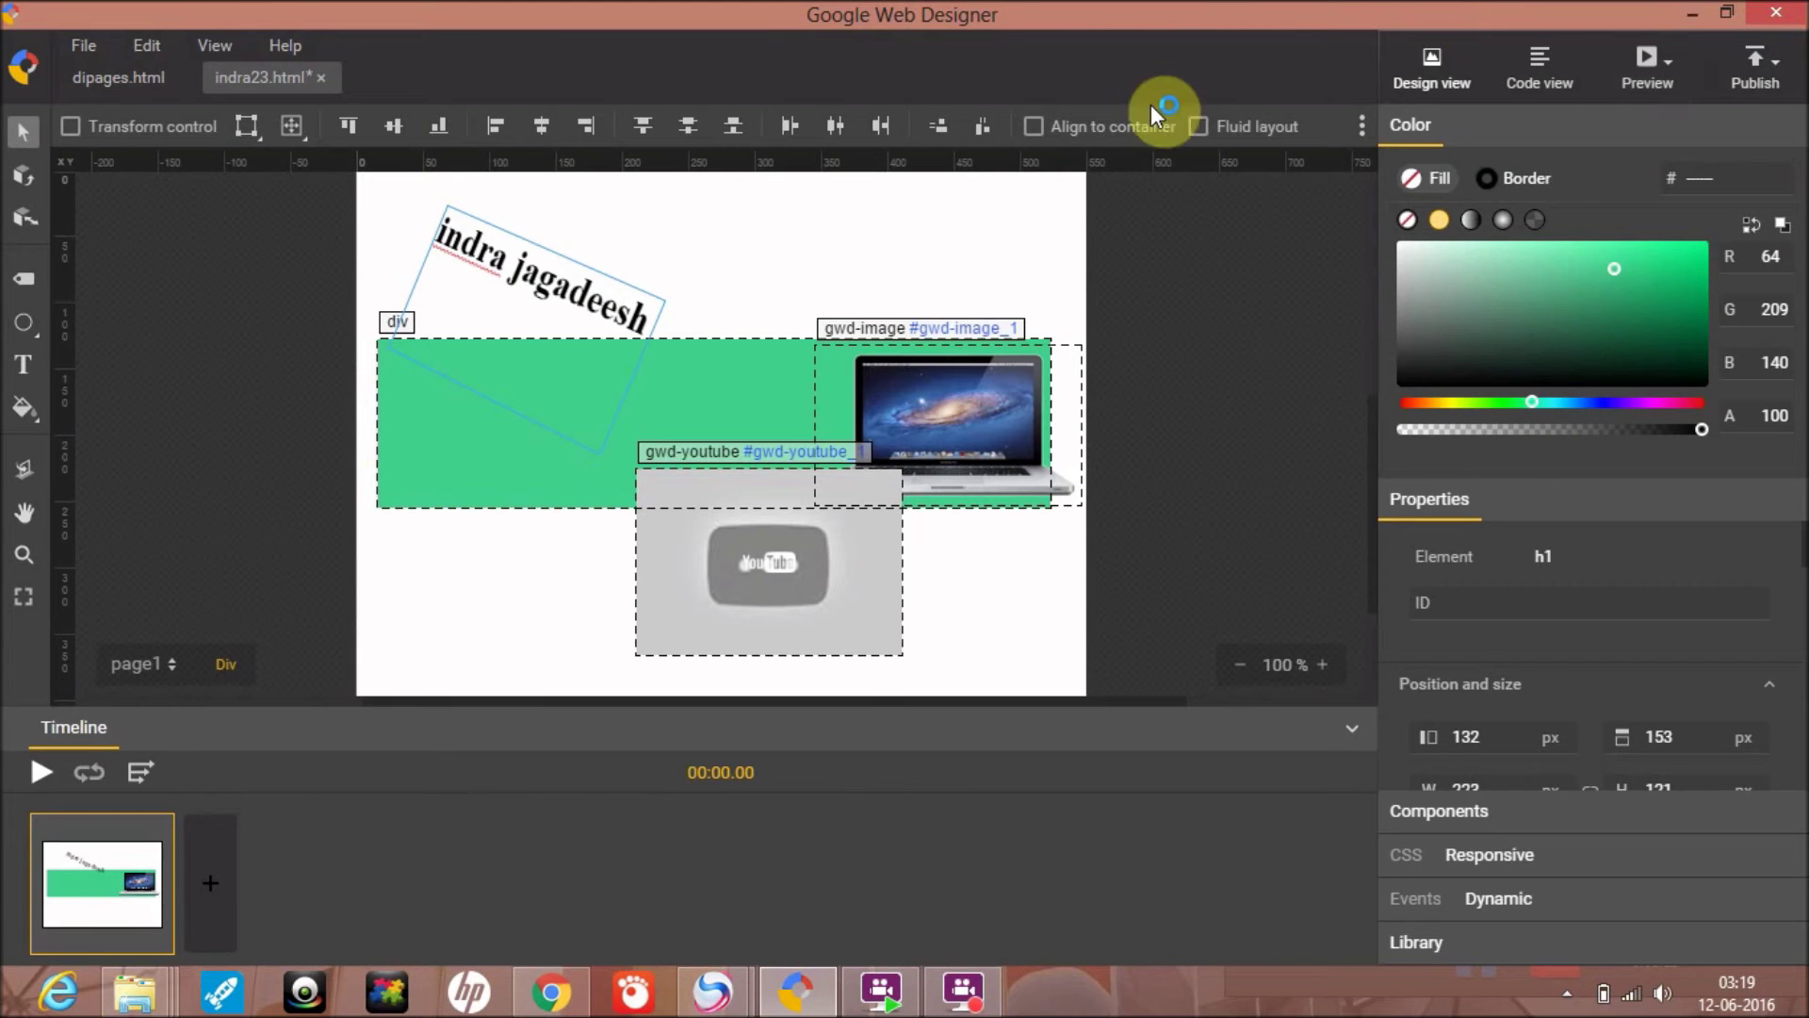
click(127, 83)
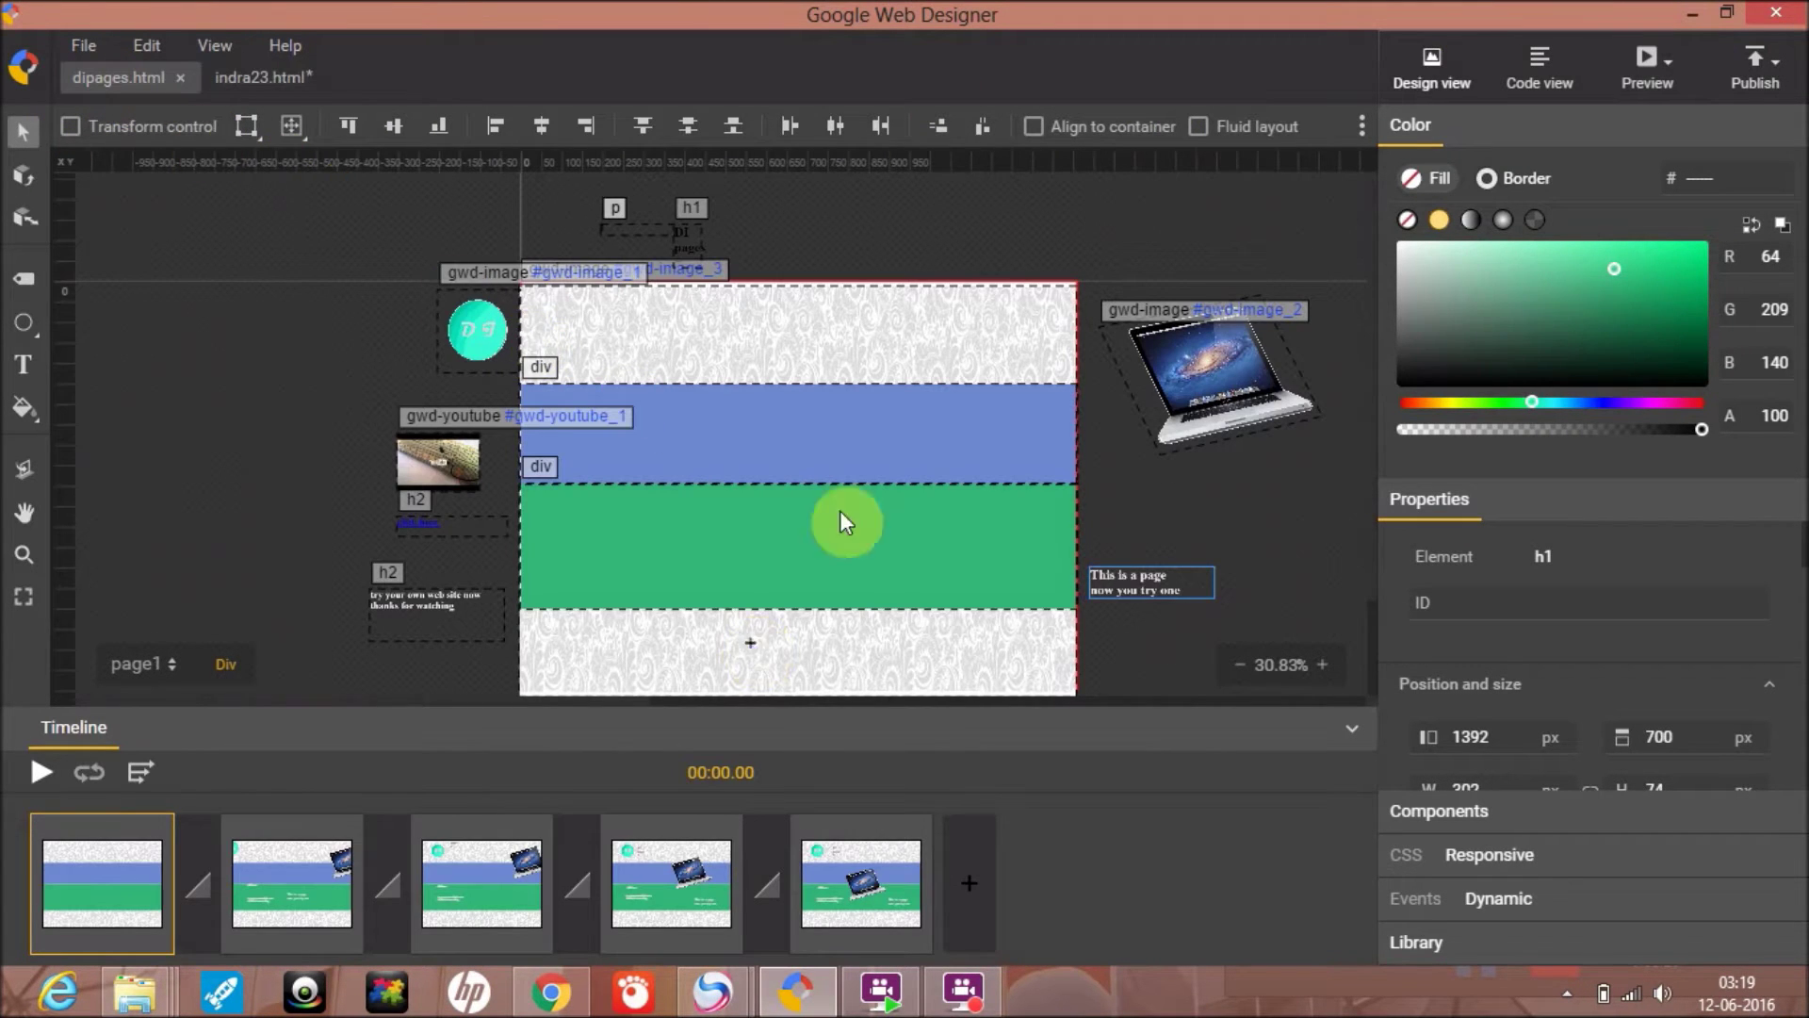
click(1652, 56)
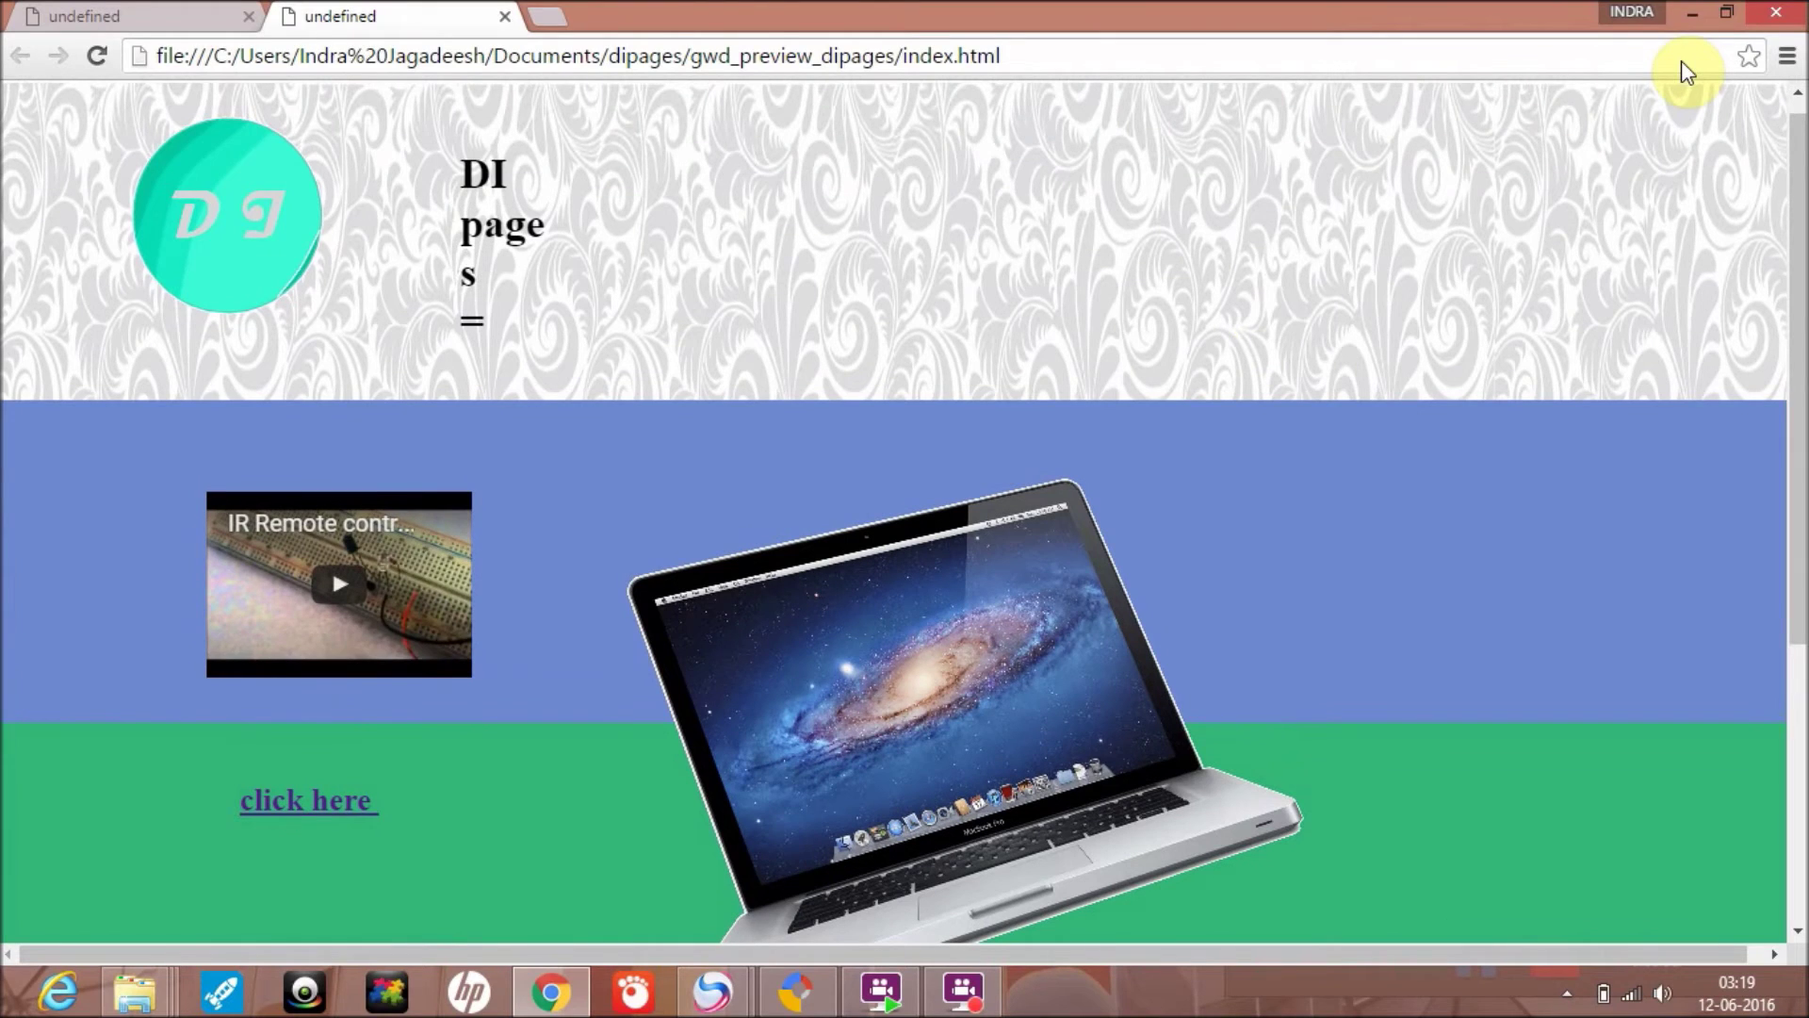
click(1690, 15)
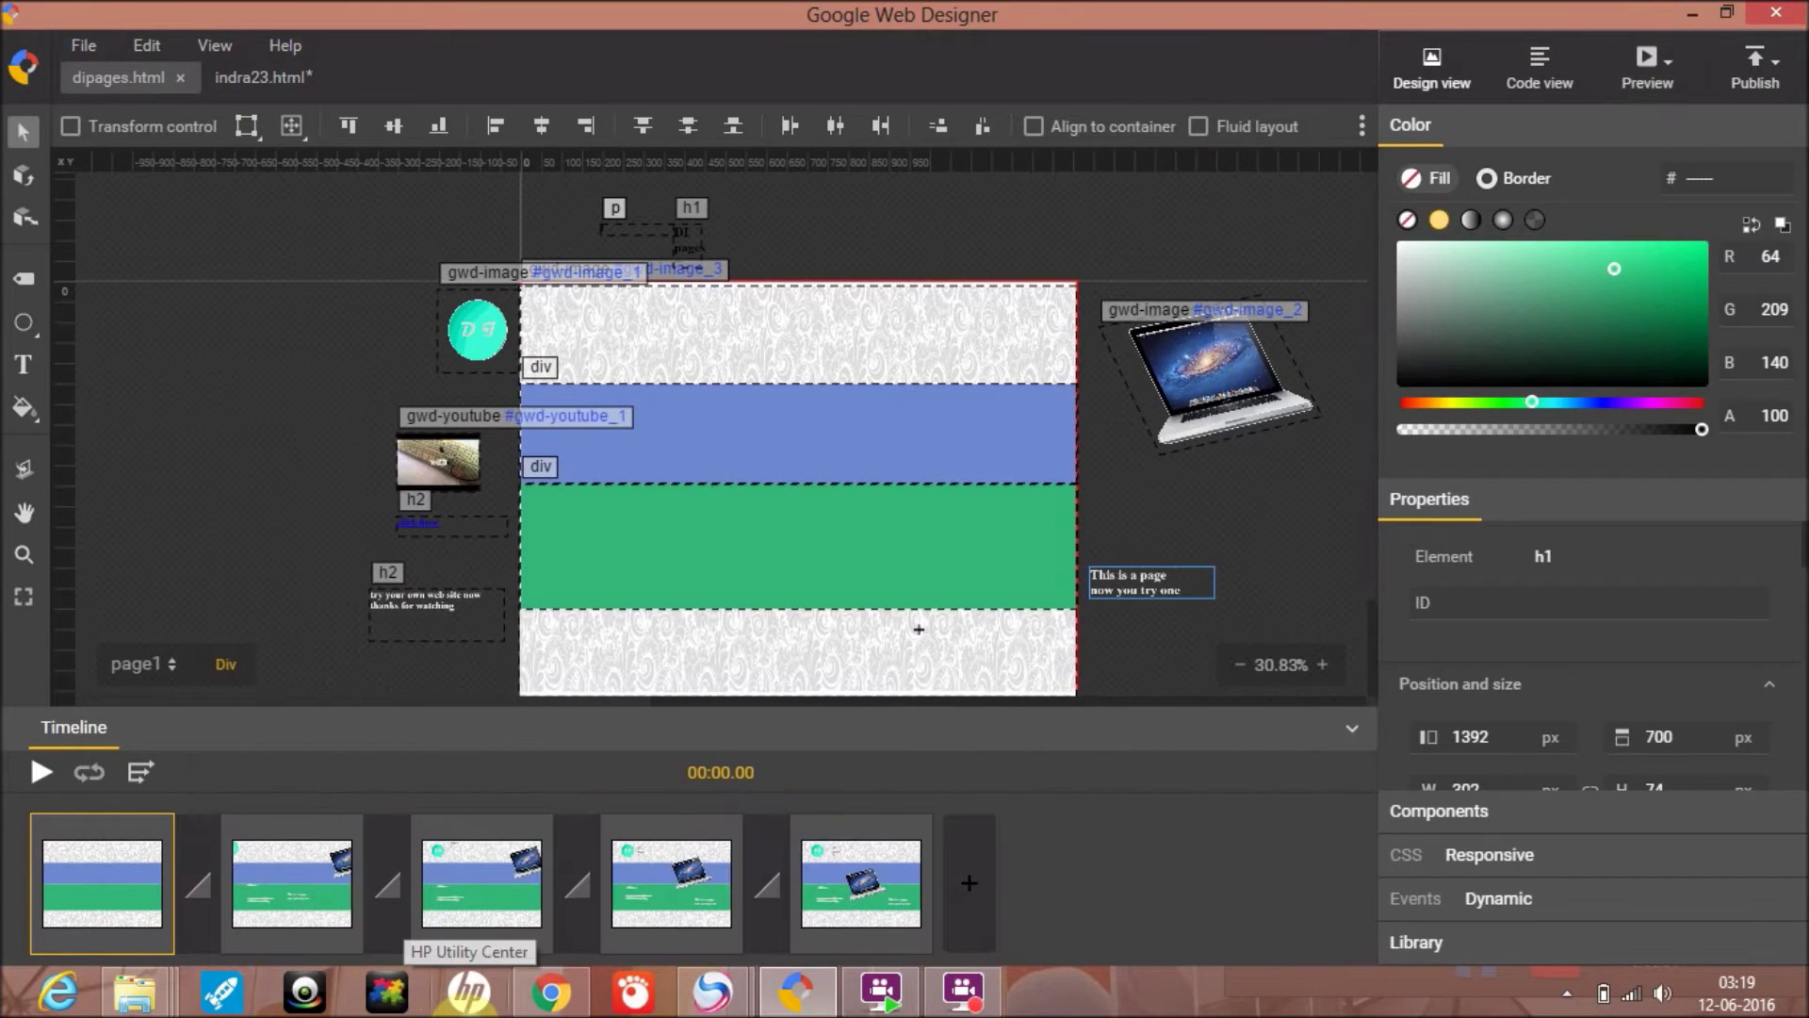
click(134, 991)
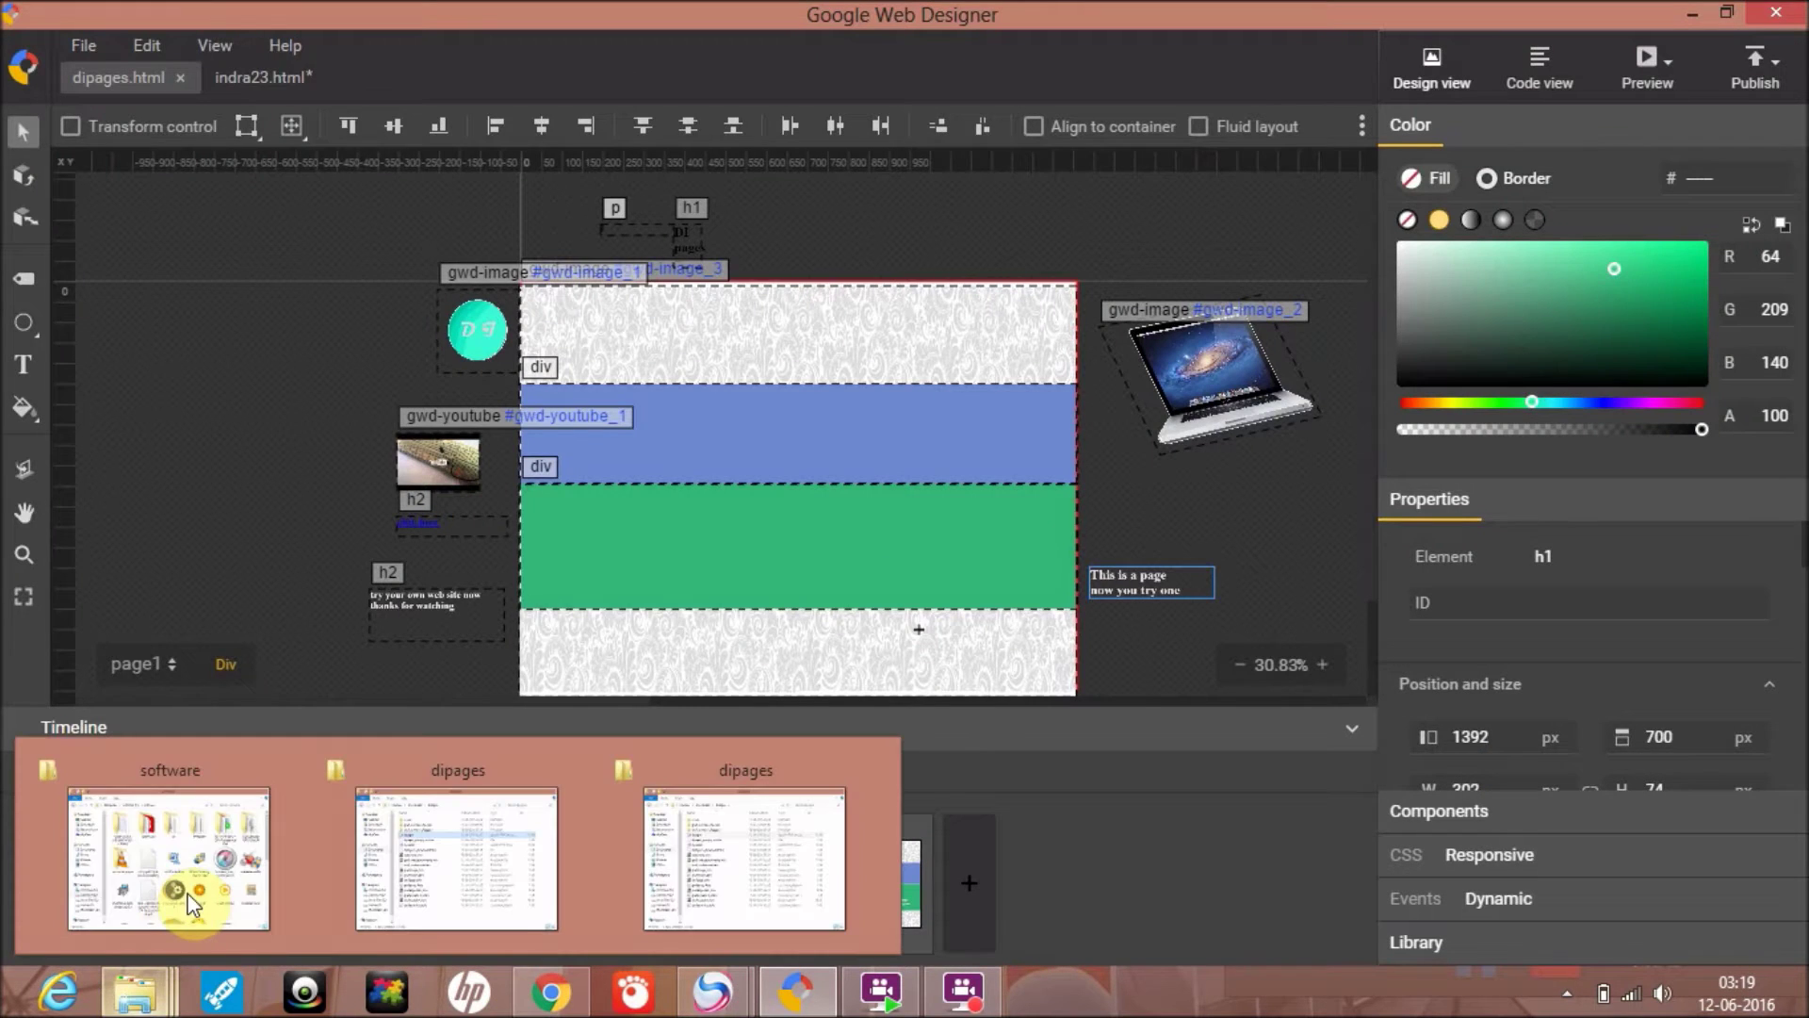
Step: Open the saved page from the Documents dipages folder and follow its click-here link
click(456, 864)
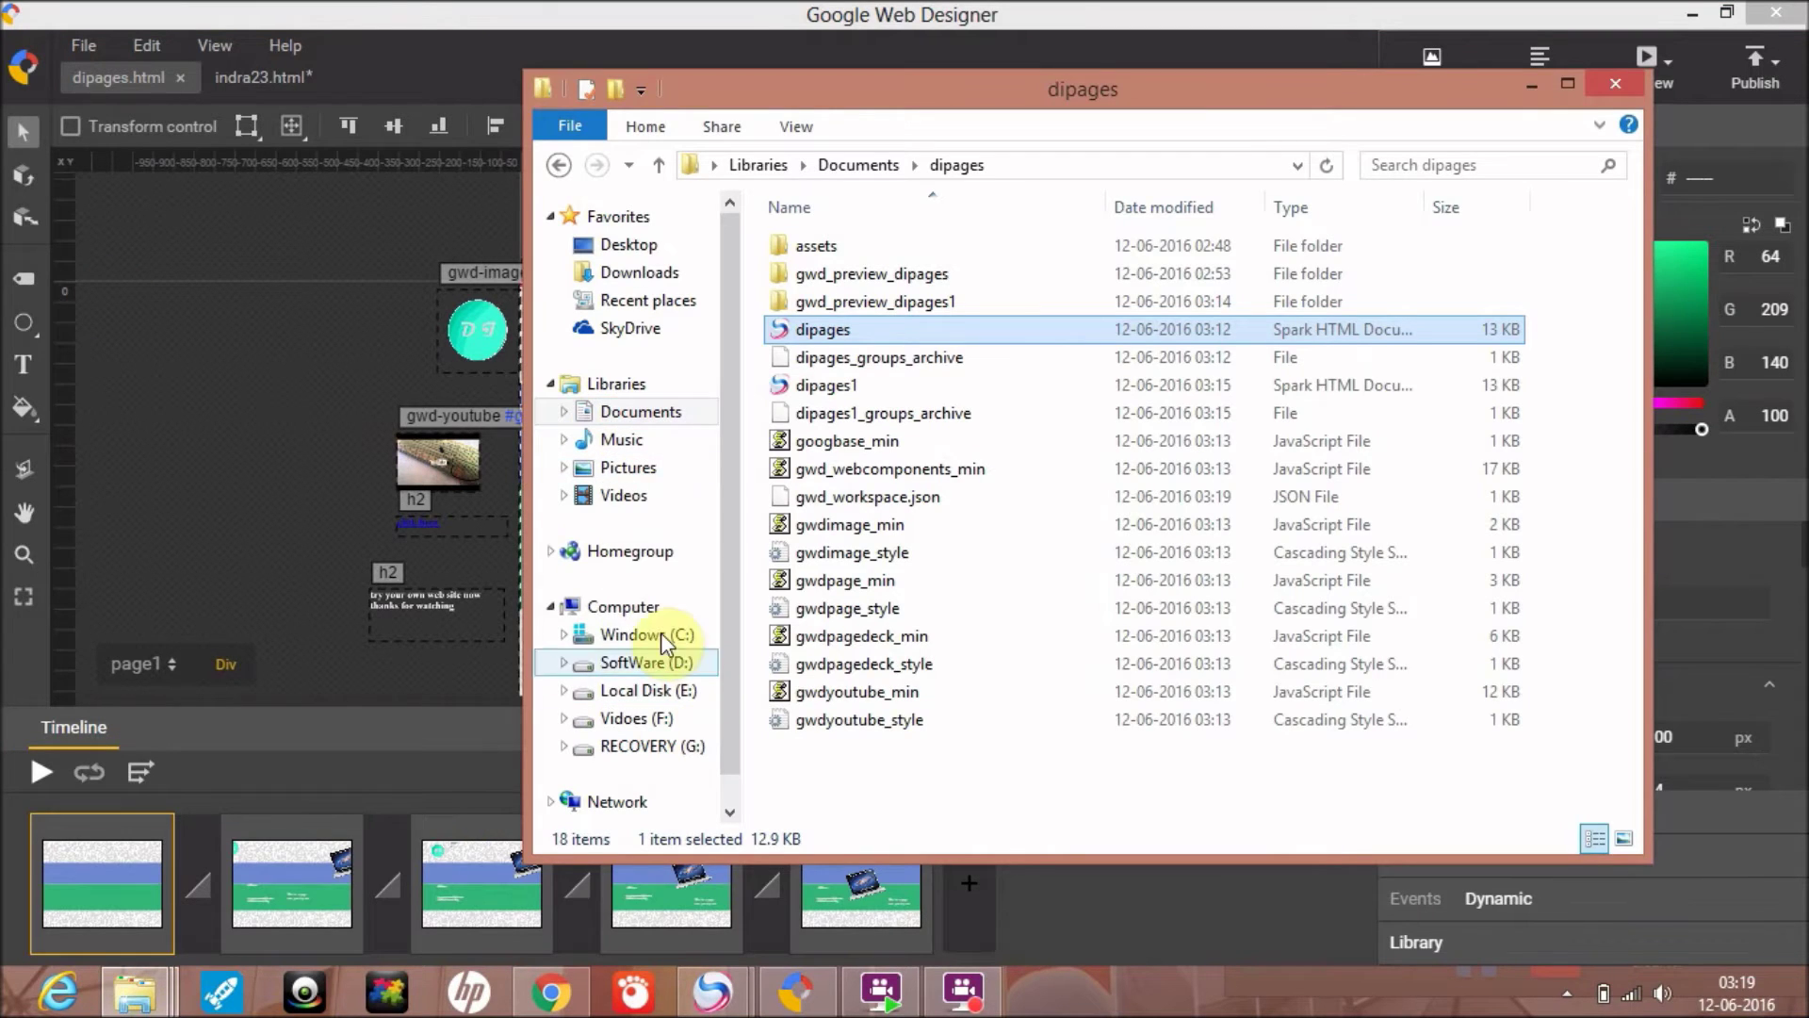
click(663, 423)
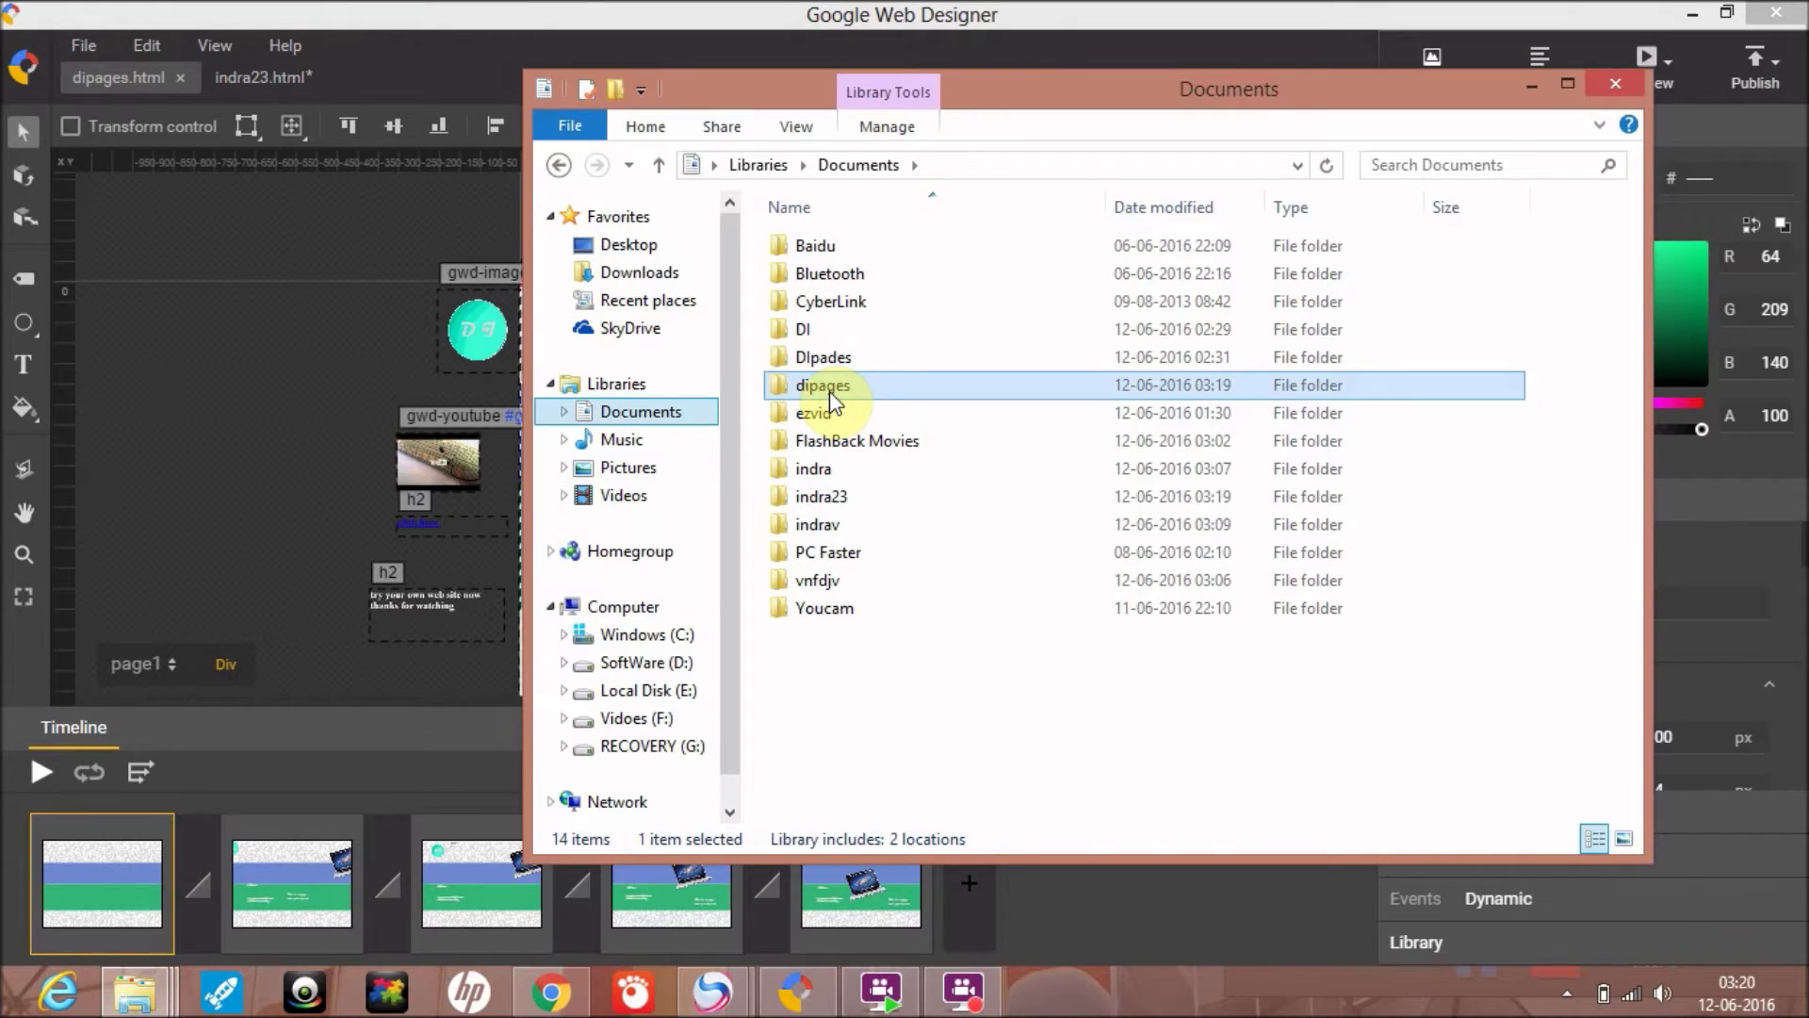
double_click(829, 392)
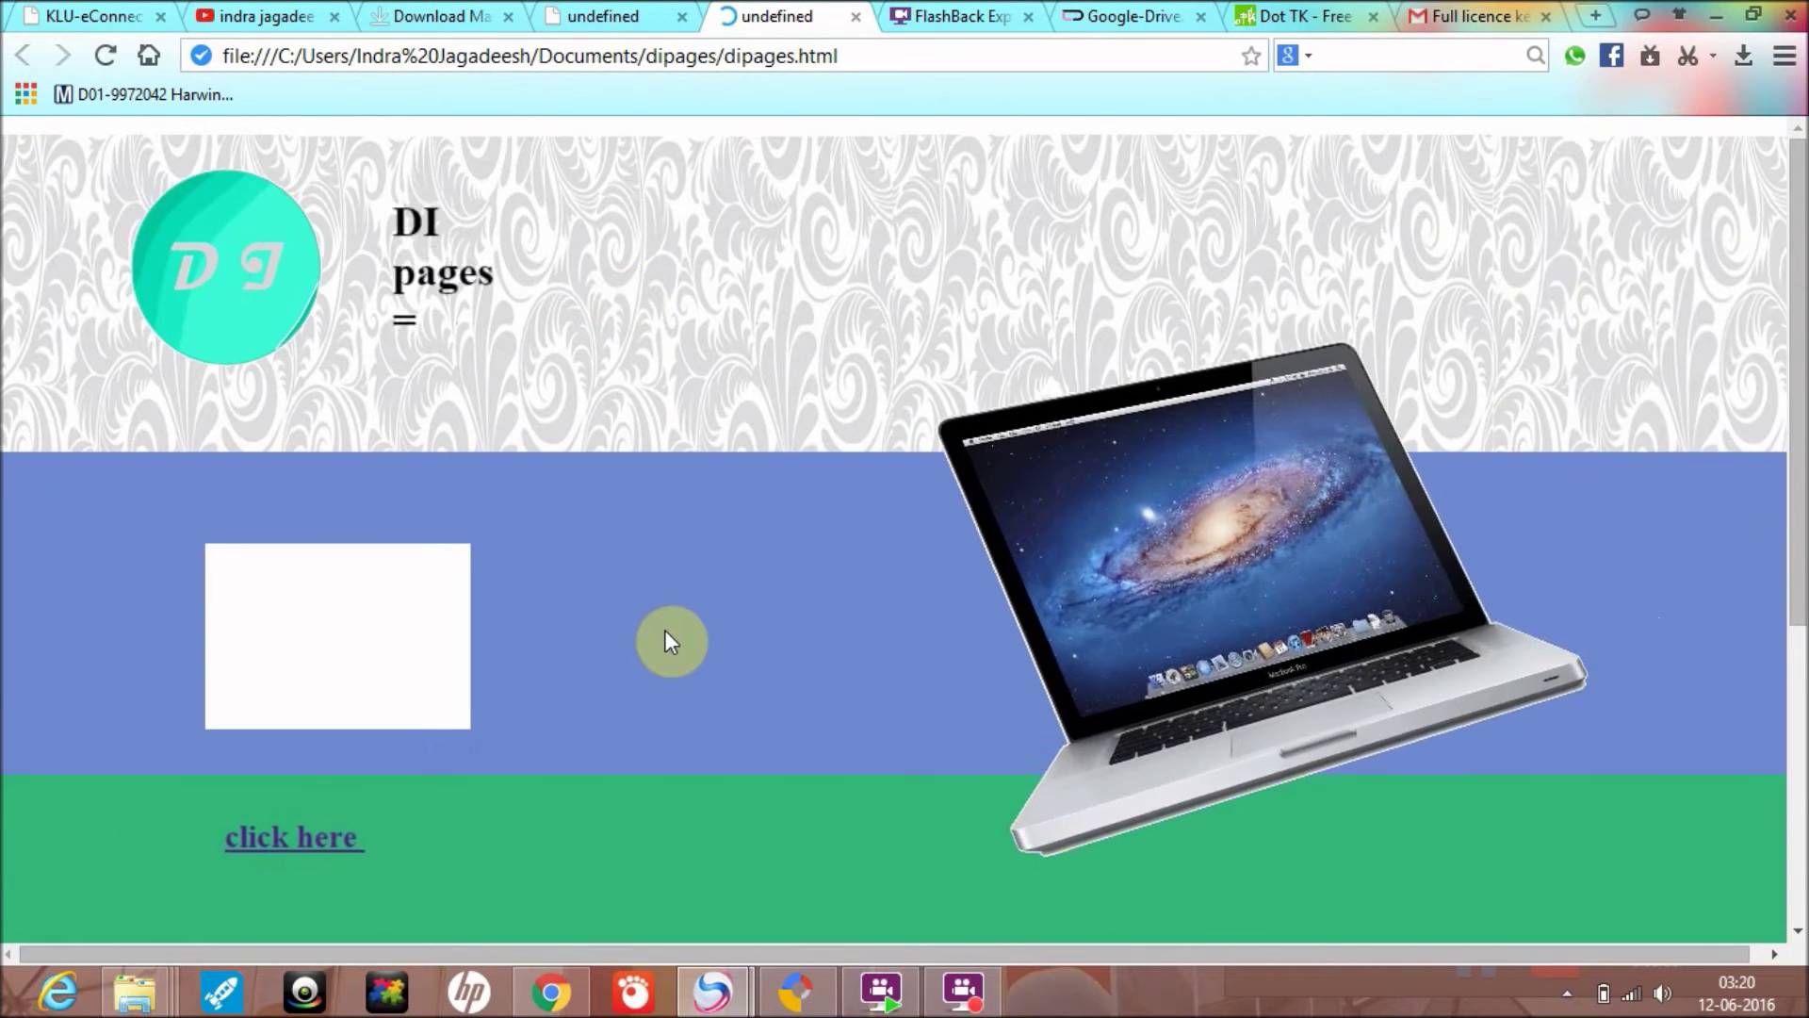
scroll(665, 630, down, 2)
scroll(664, 630, up, 2)
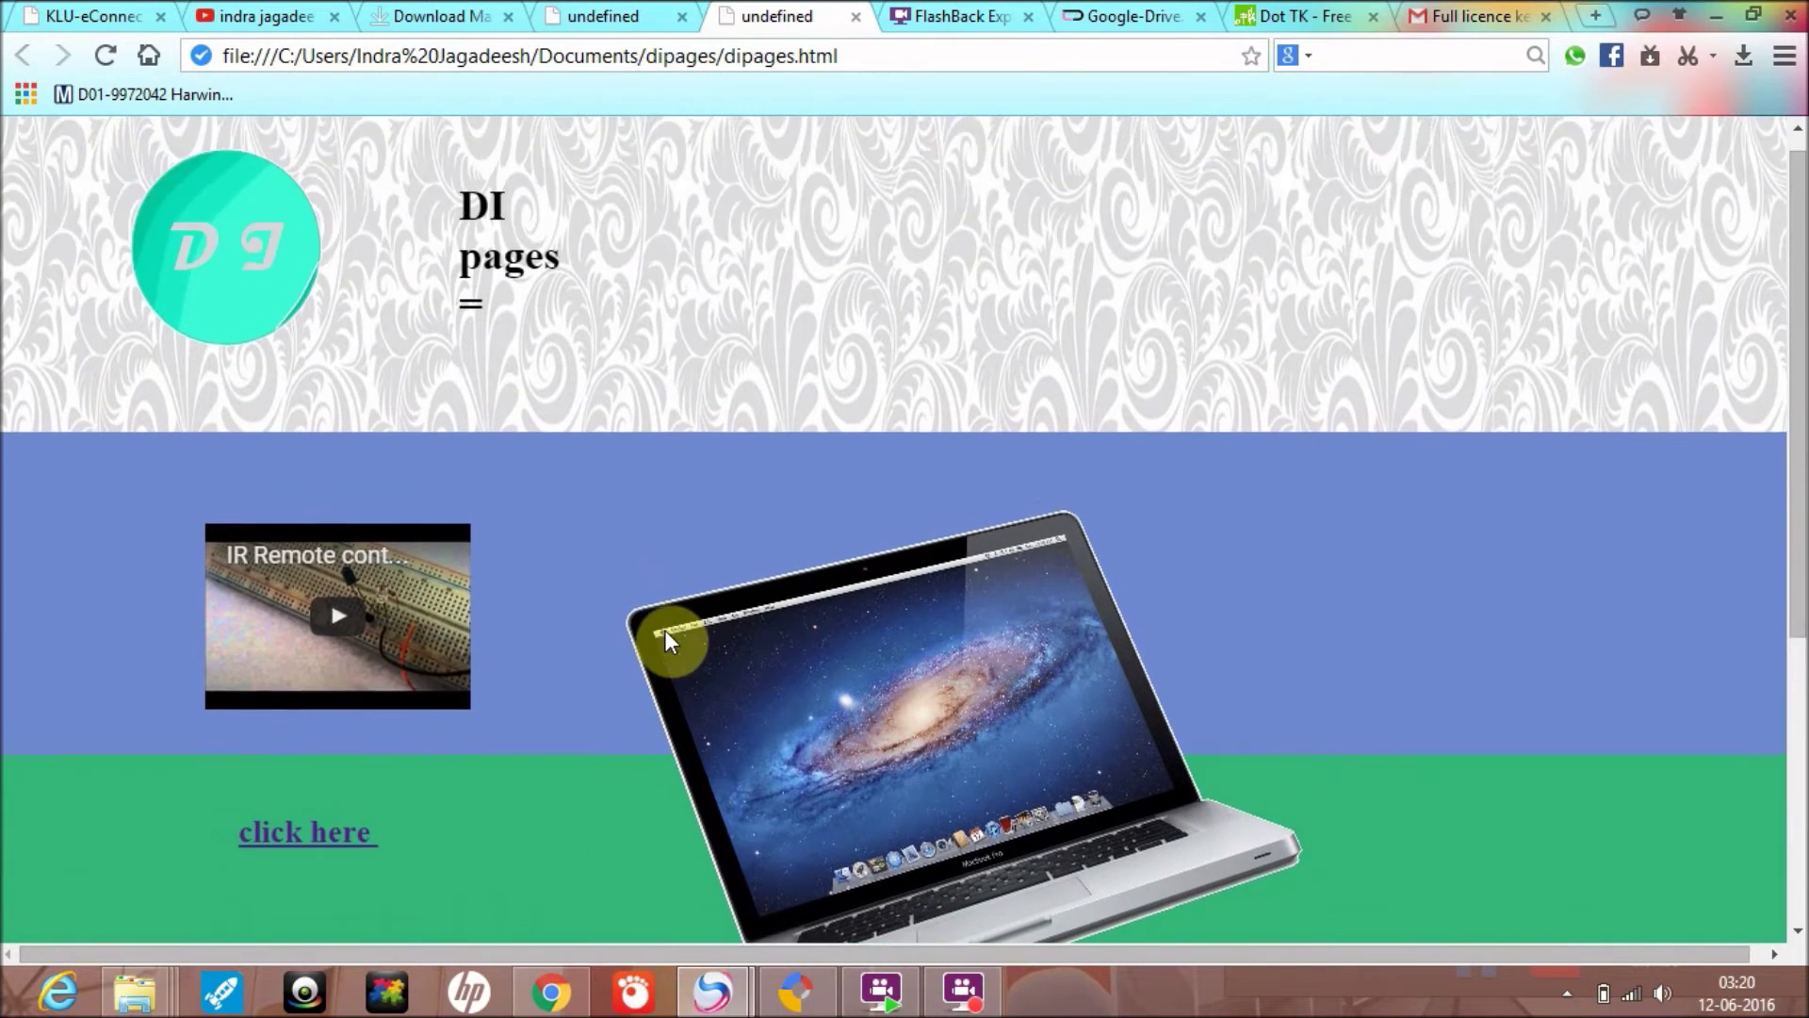
scroll(665, 630, down, 1)
click(280, 683)
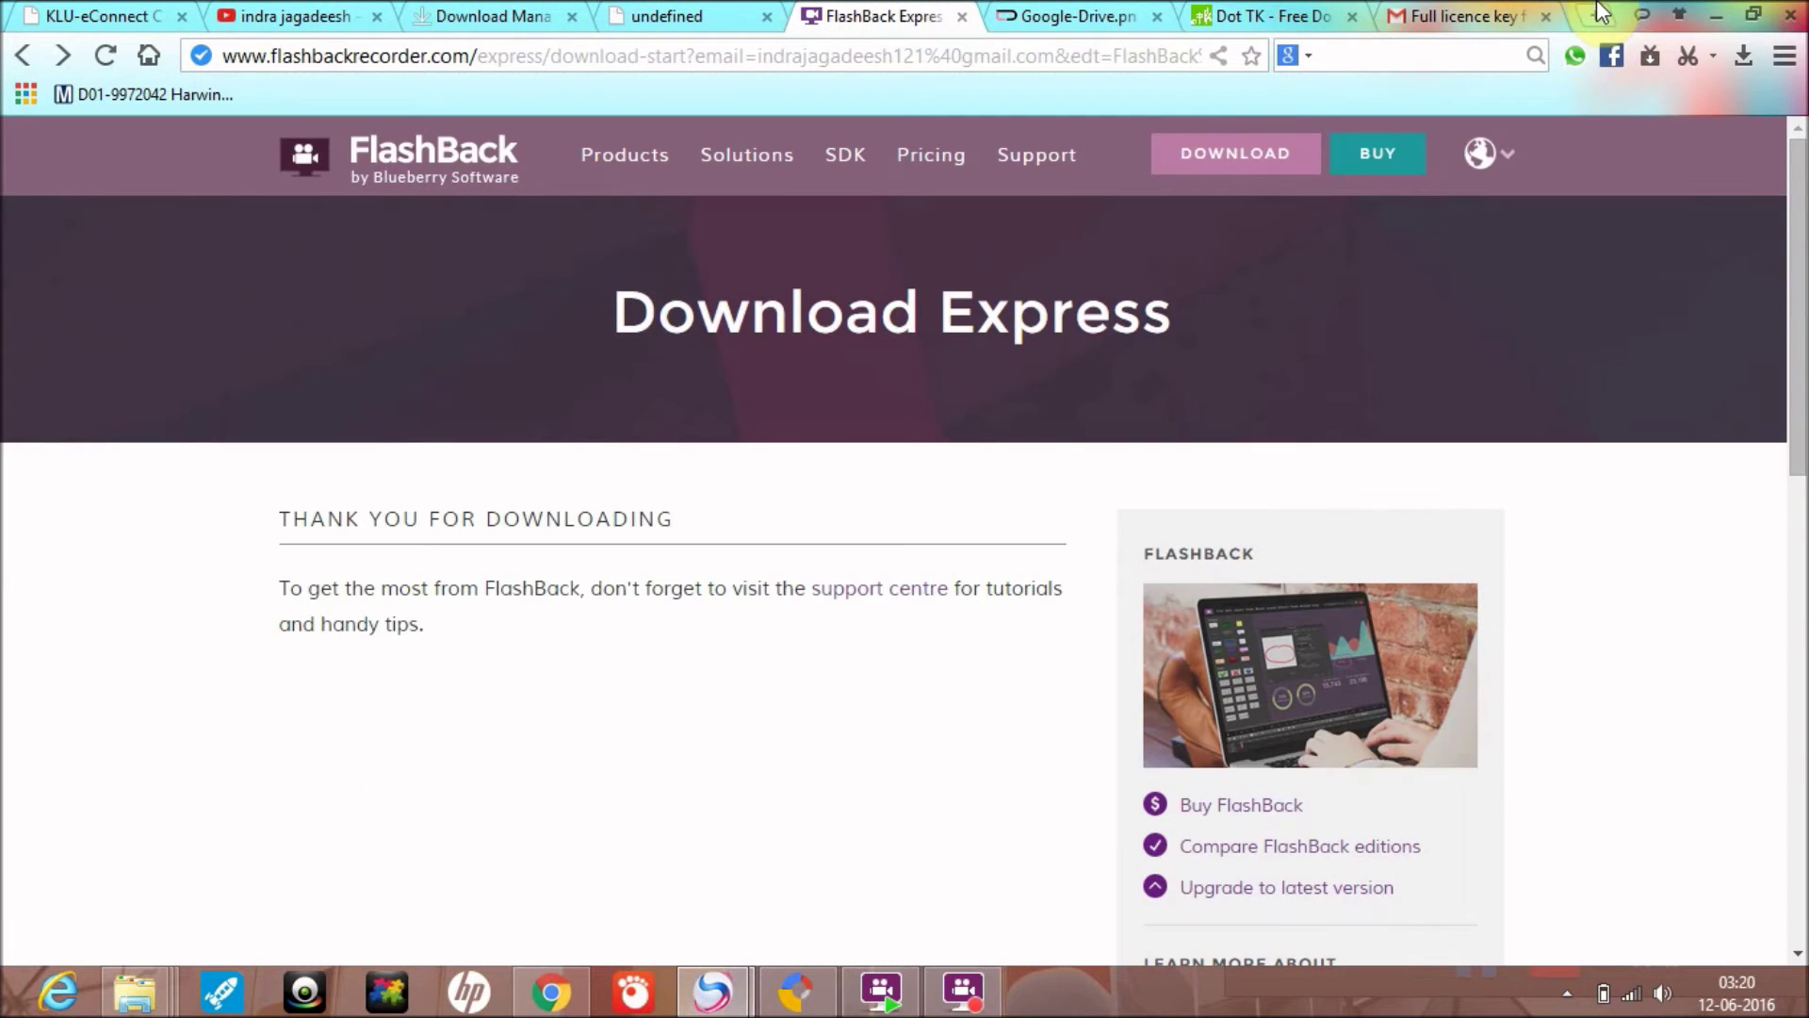
click(1591, 15)
Step: Reach Google Drive through the Google homepage apps grid and show its New menu
click(1375, 16)
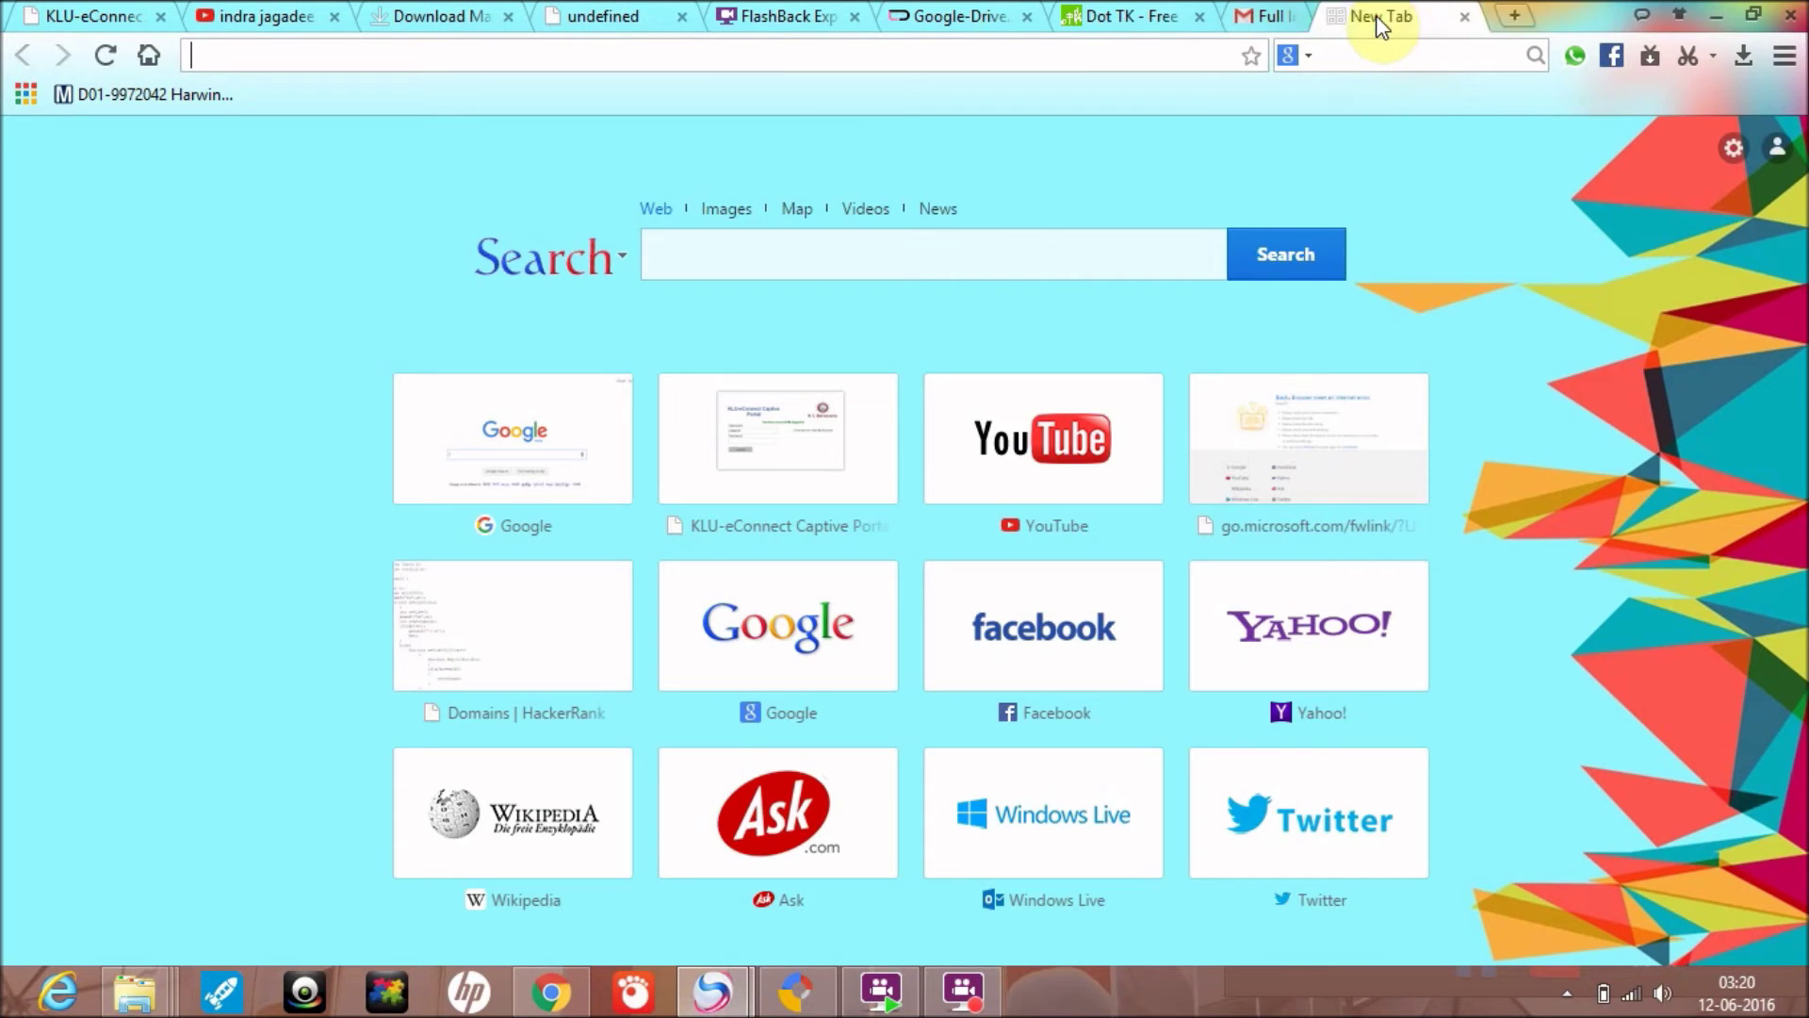
click(526, 424)
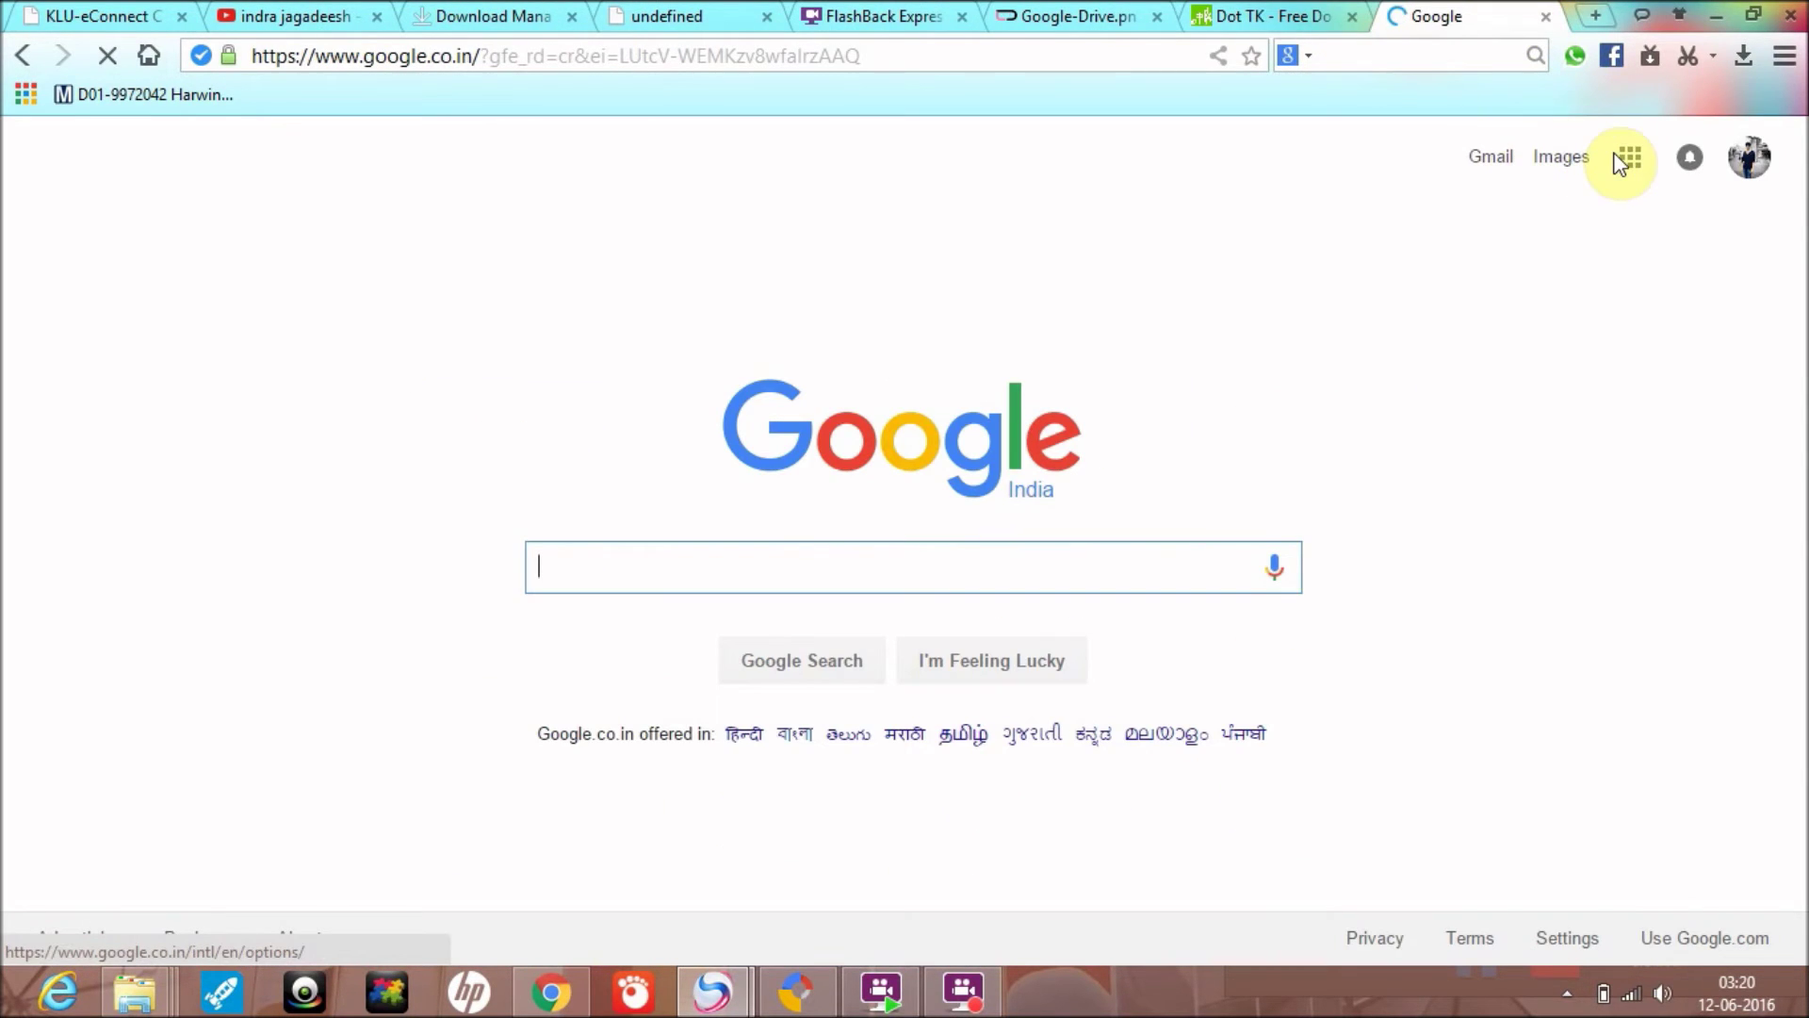
click(1624, 157)
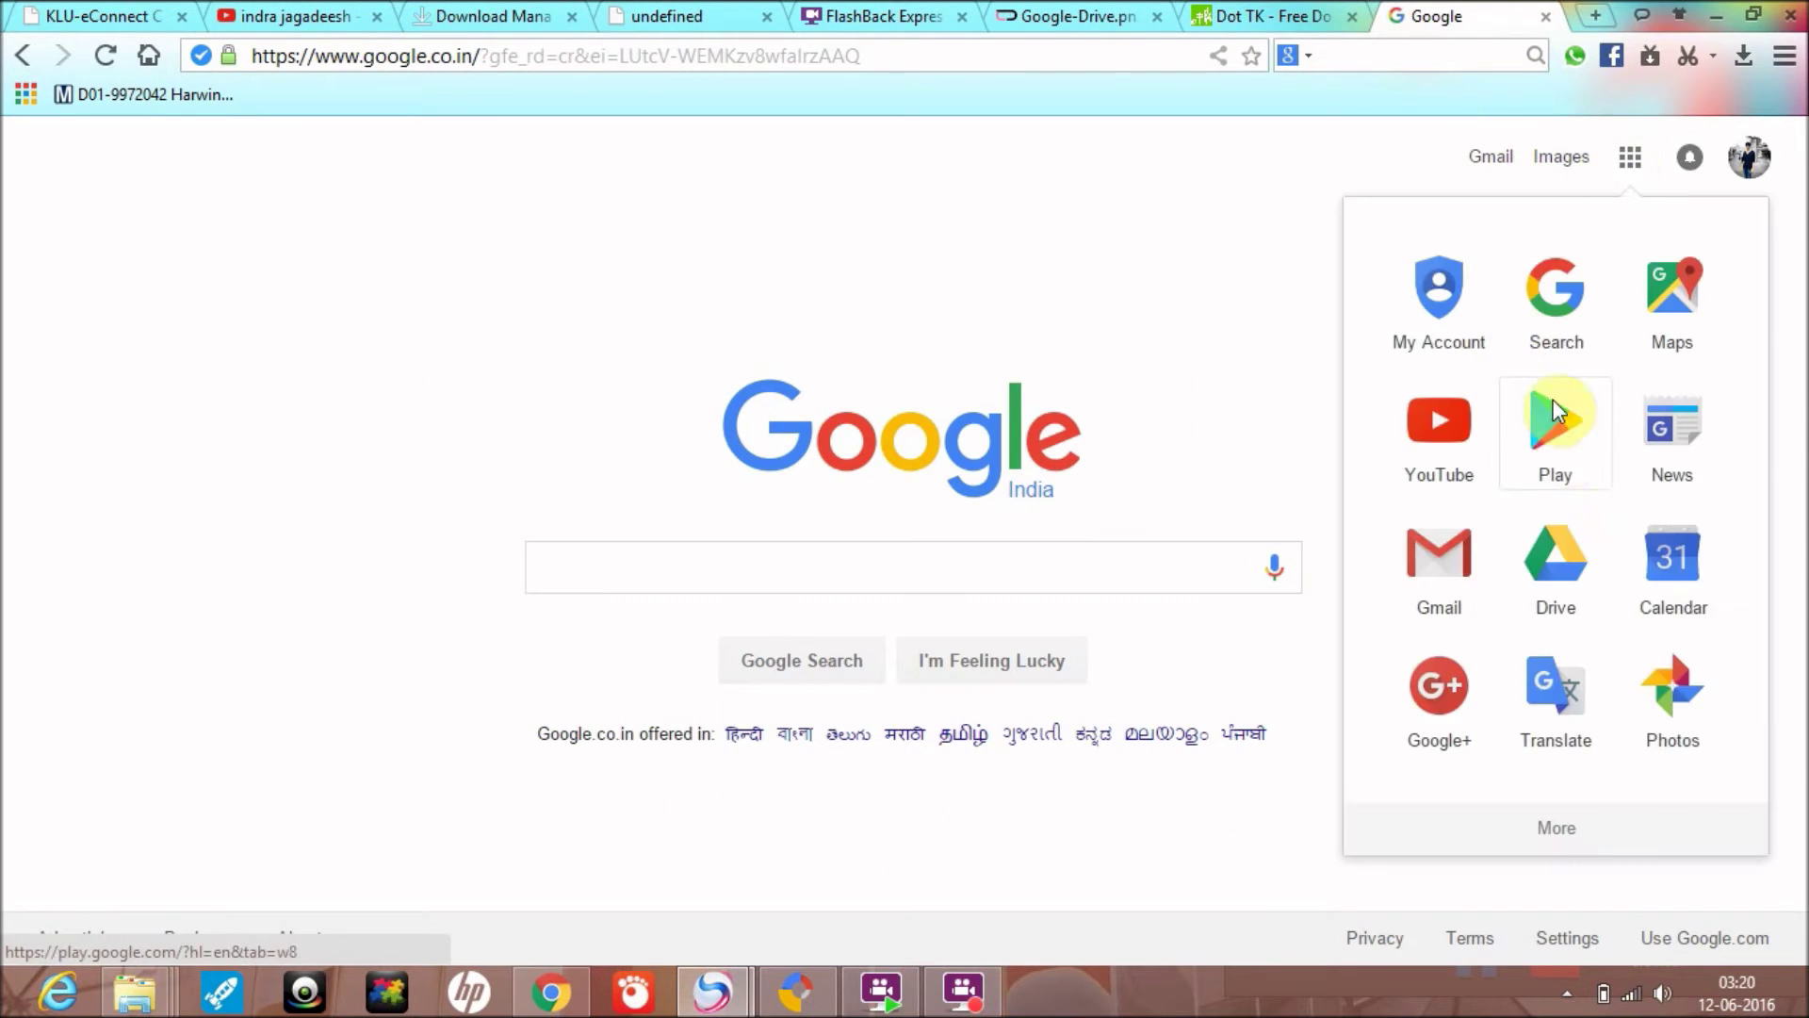
click(1548, 616)
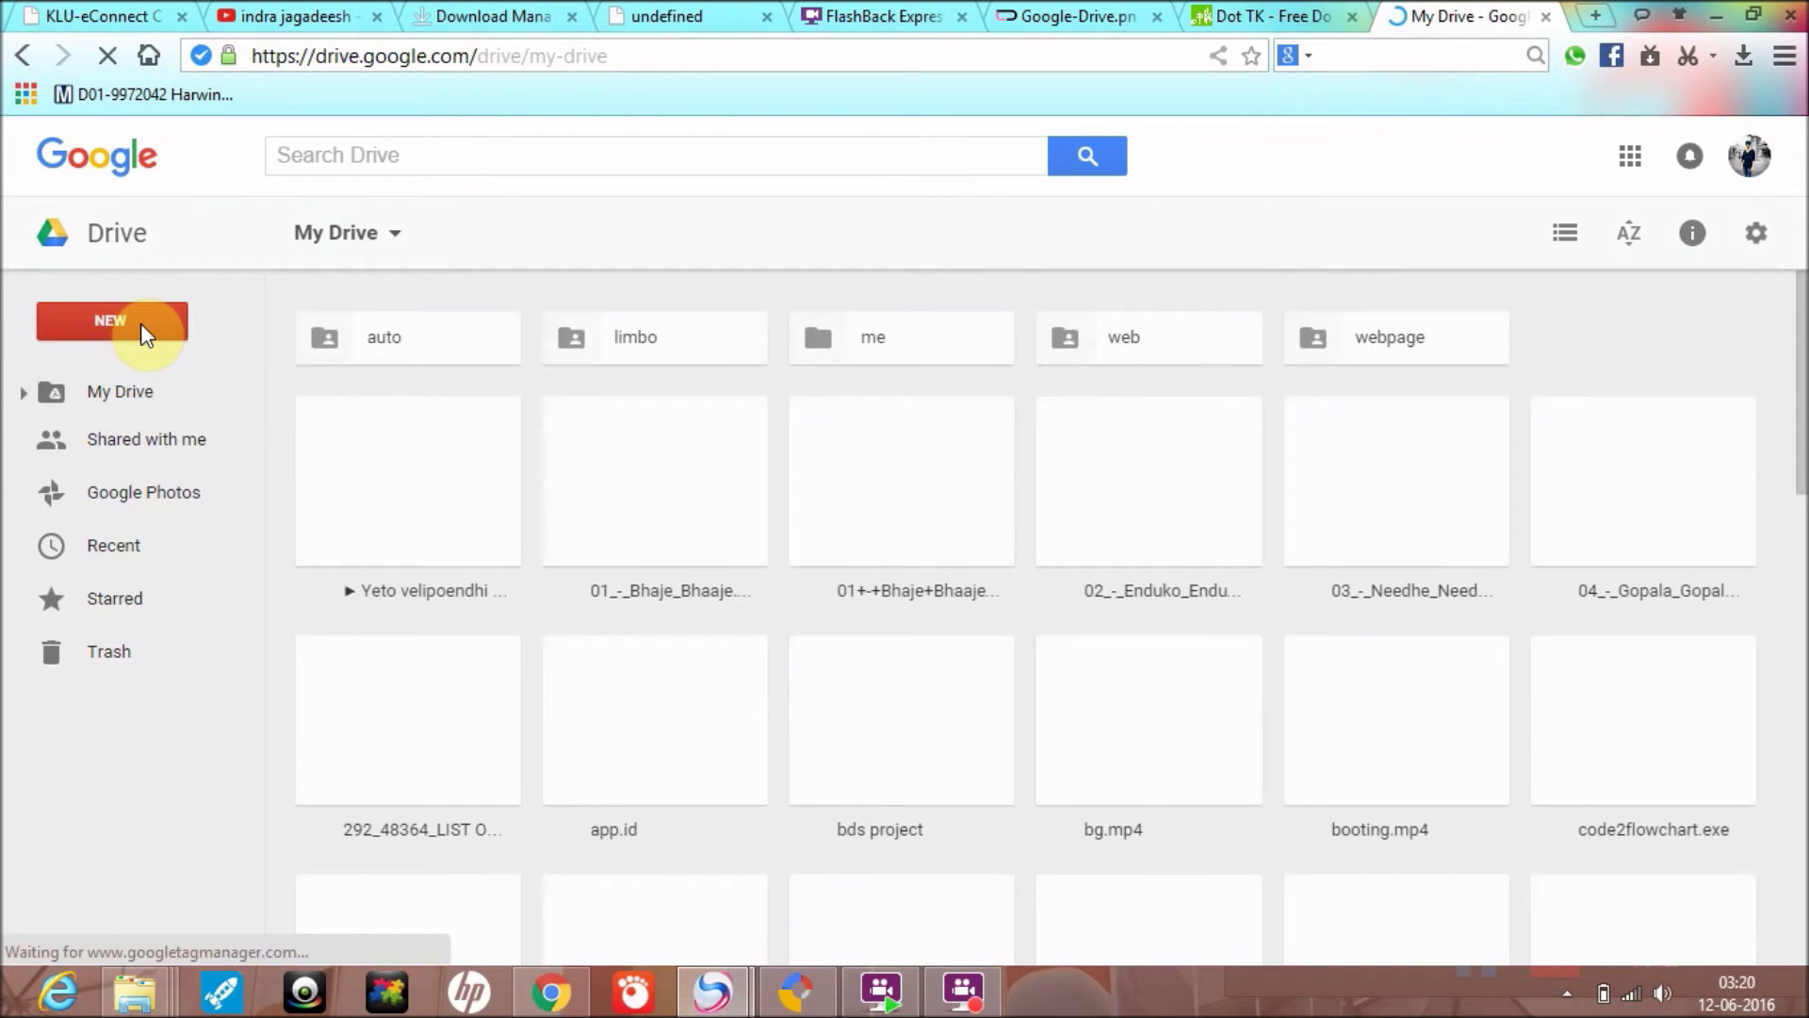
click(141, 324)
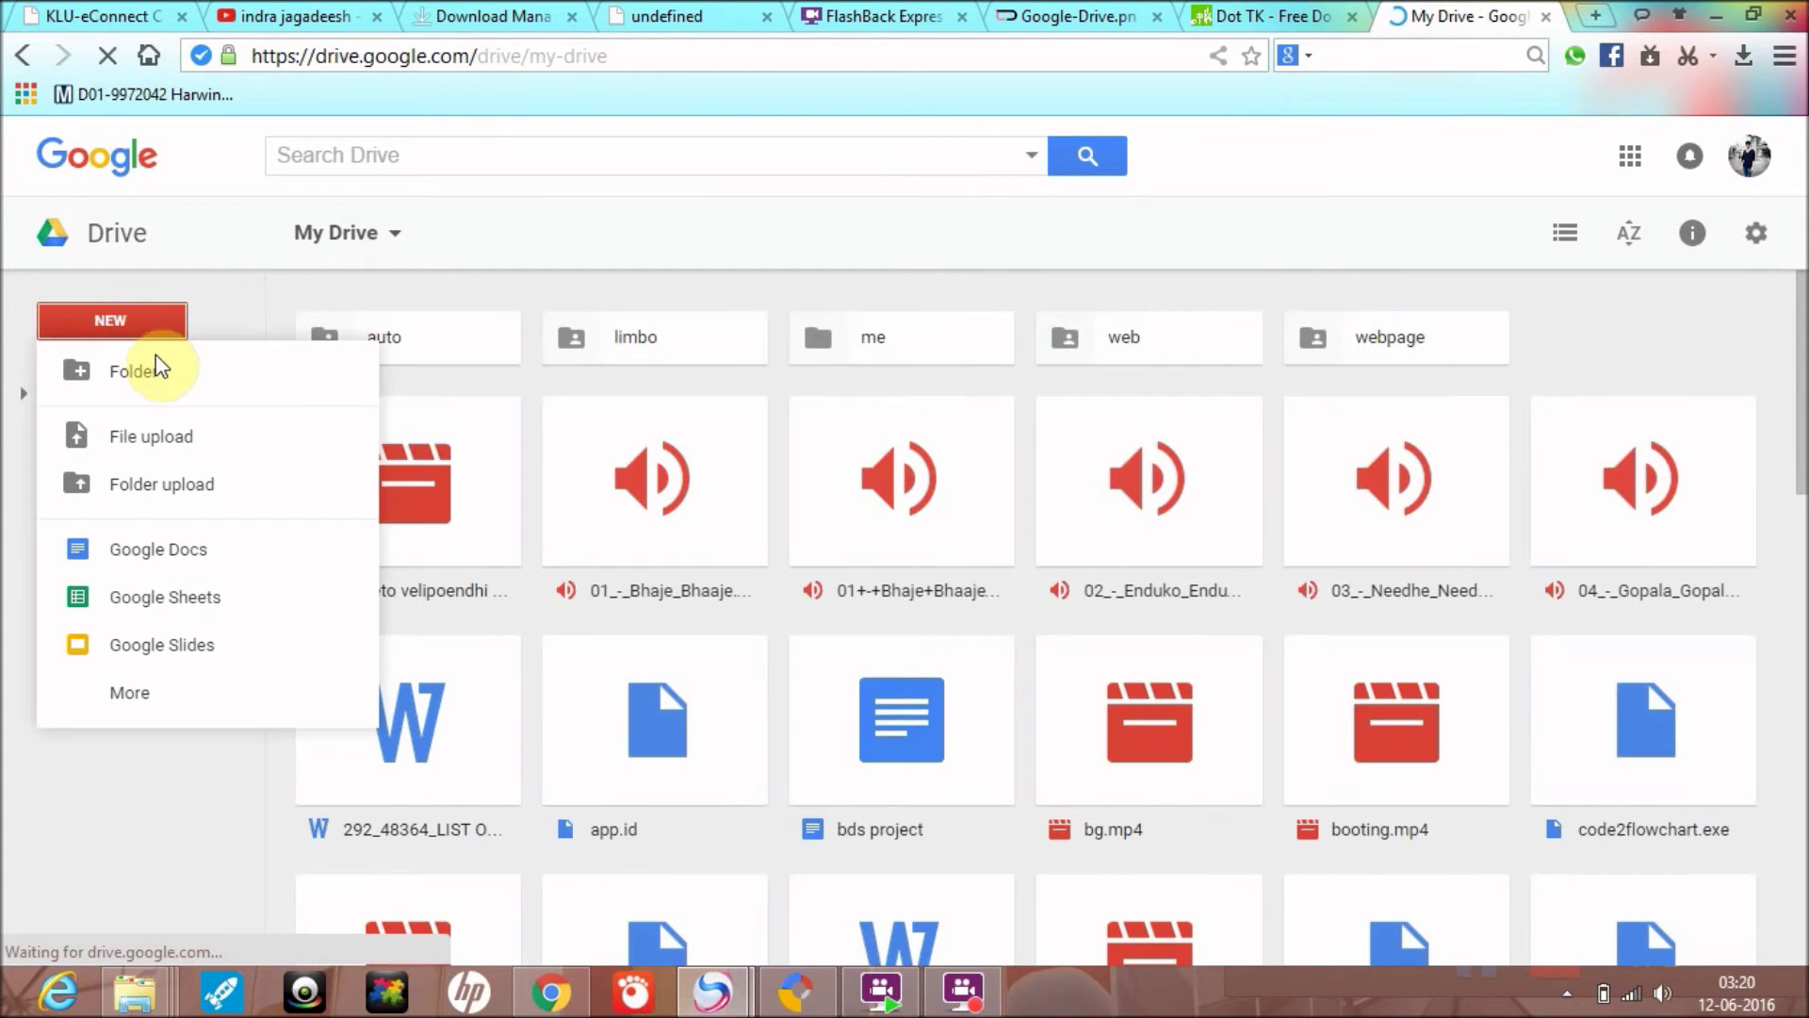
Step: Create a My Drive folder named 'page' and open it
click(153, 365)
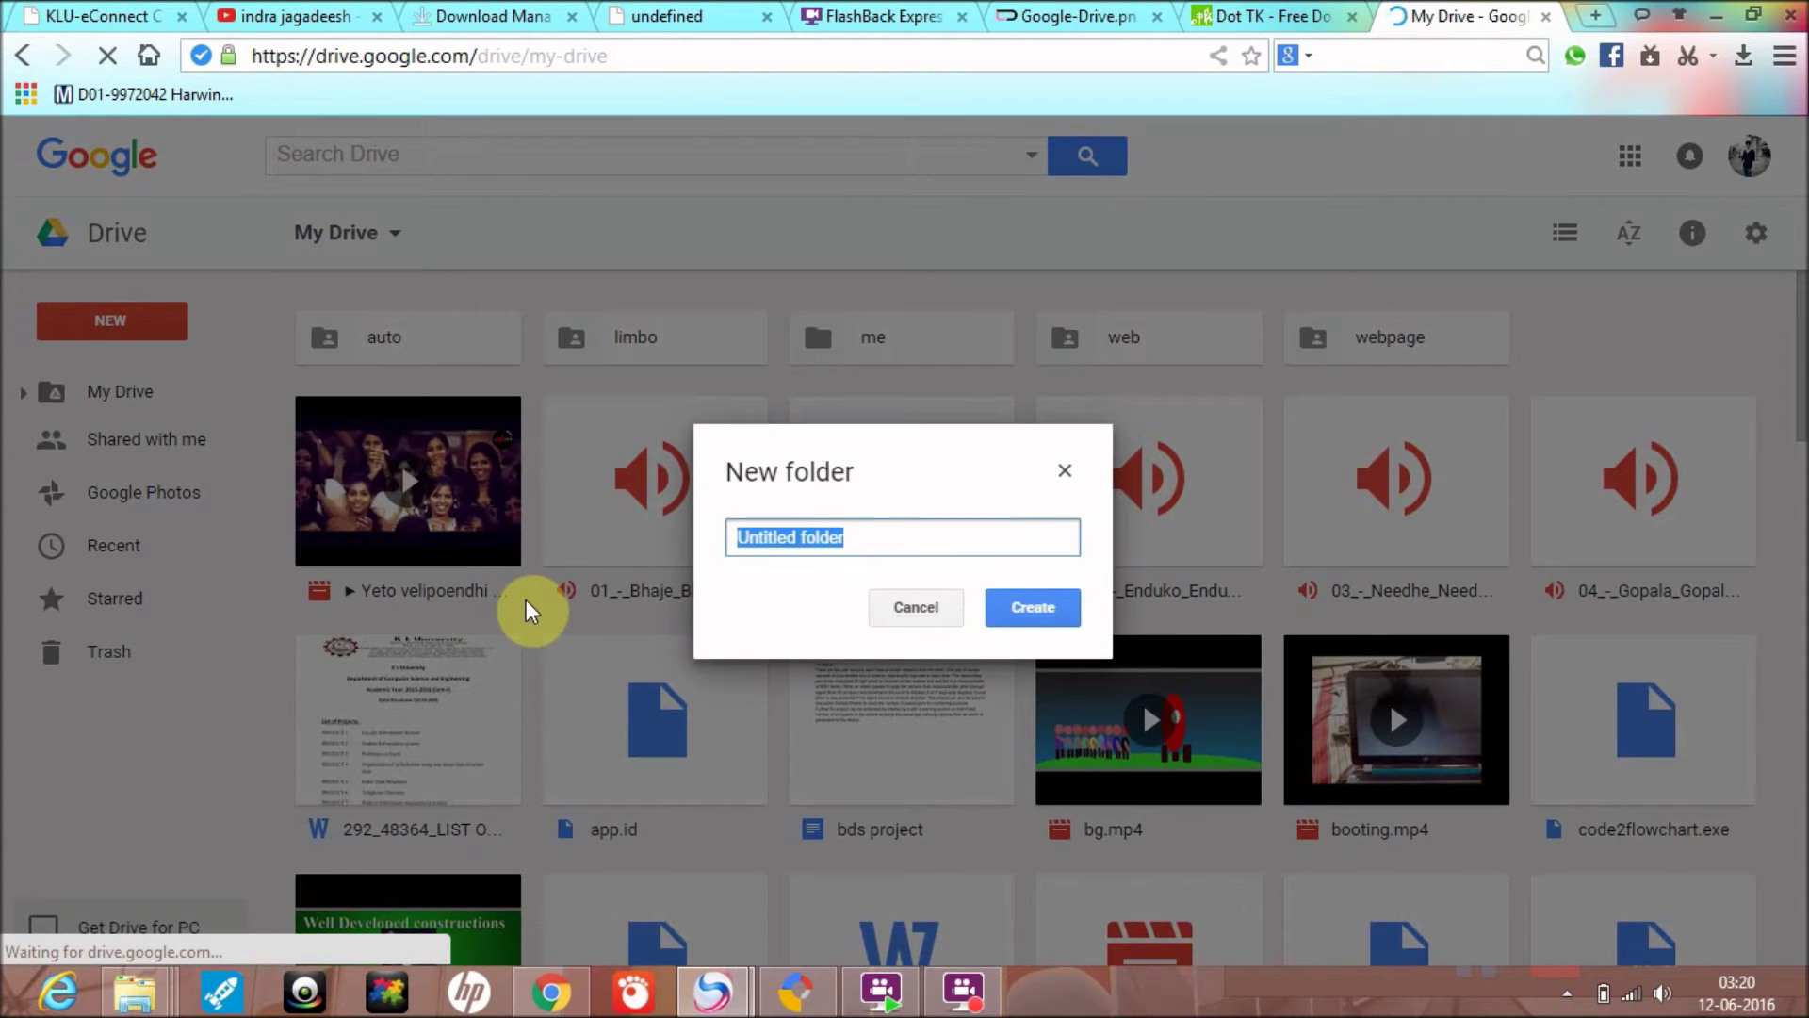
key(BackSpace)
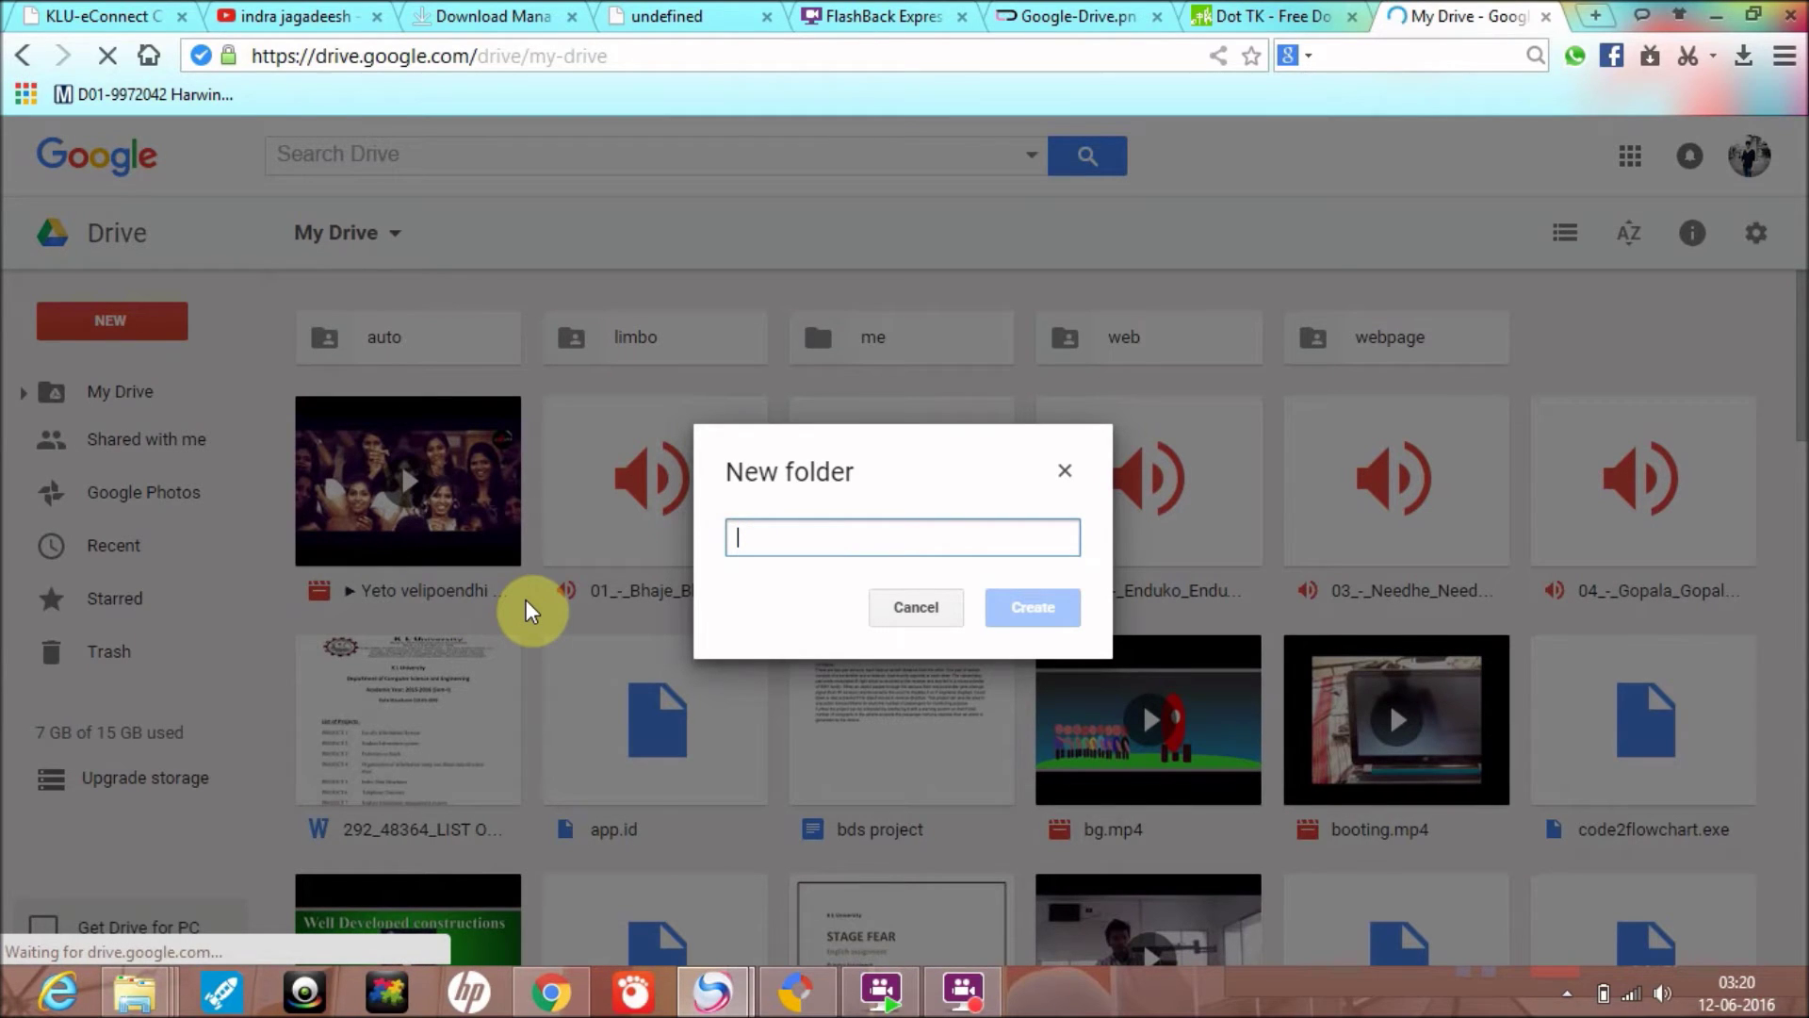
text(page)
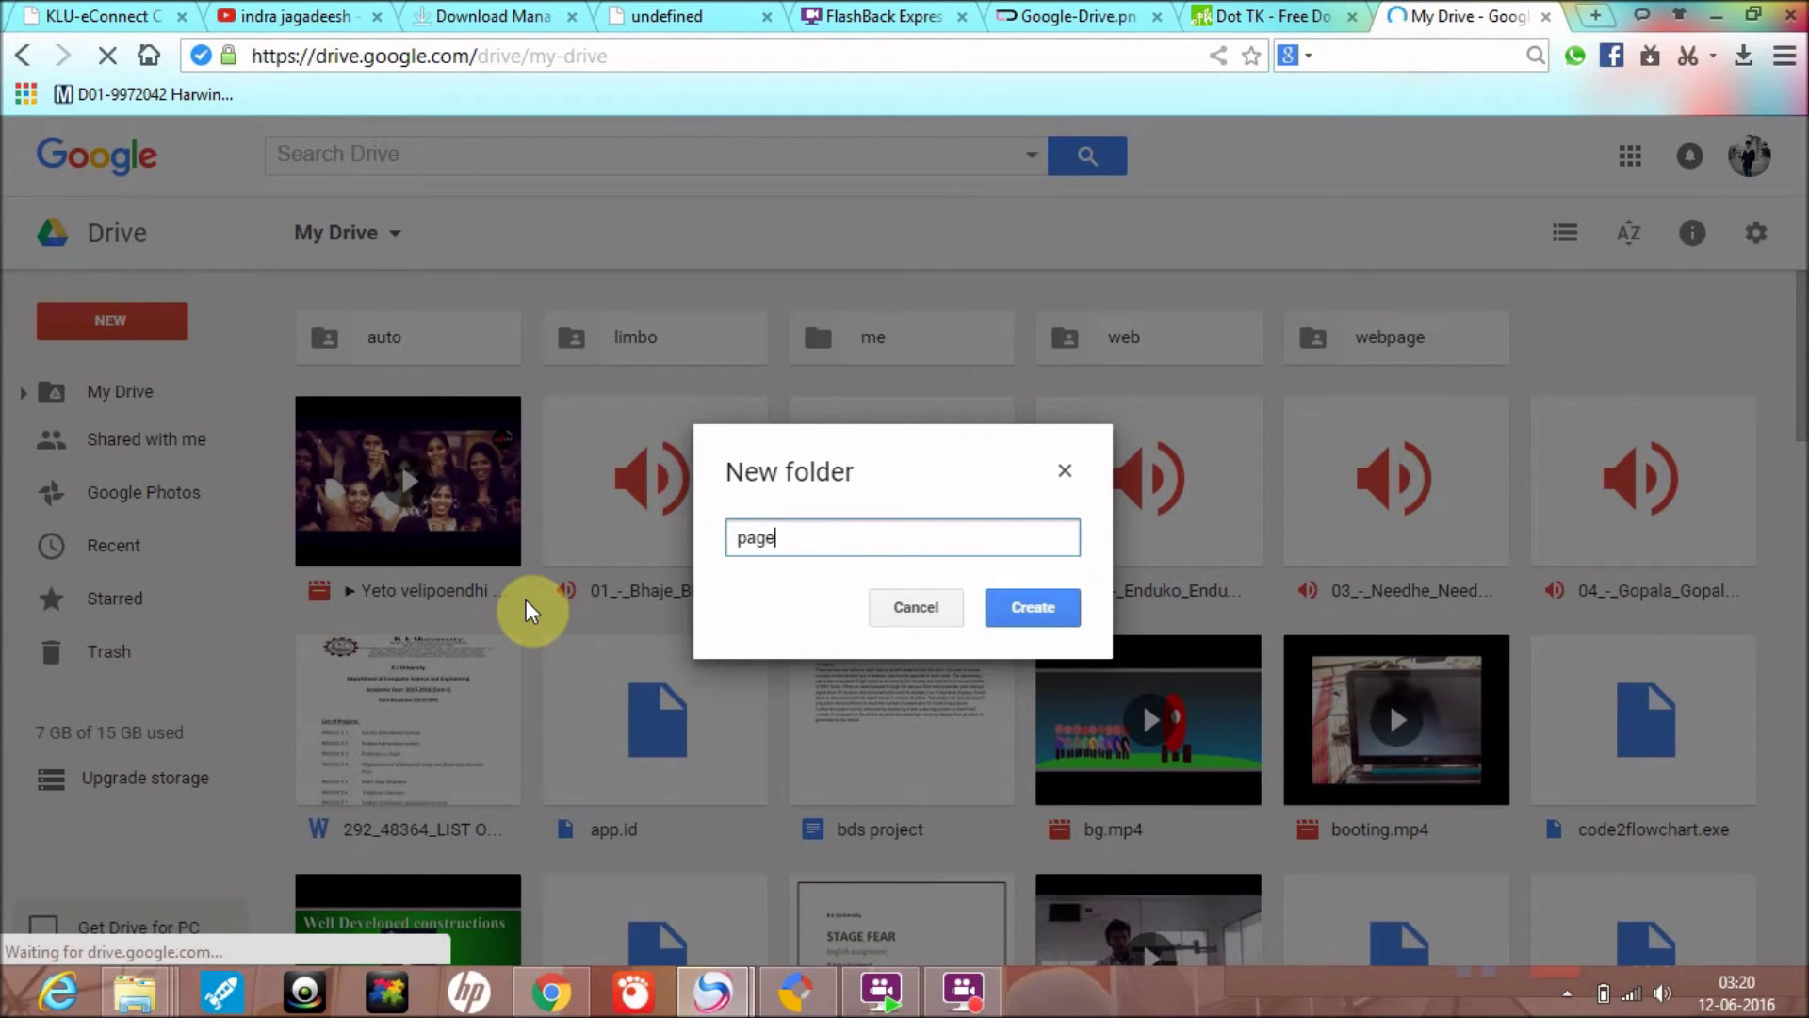
key(Return)
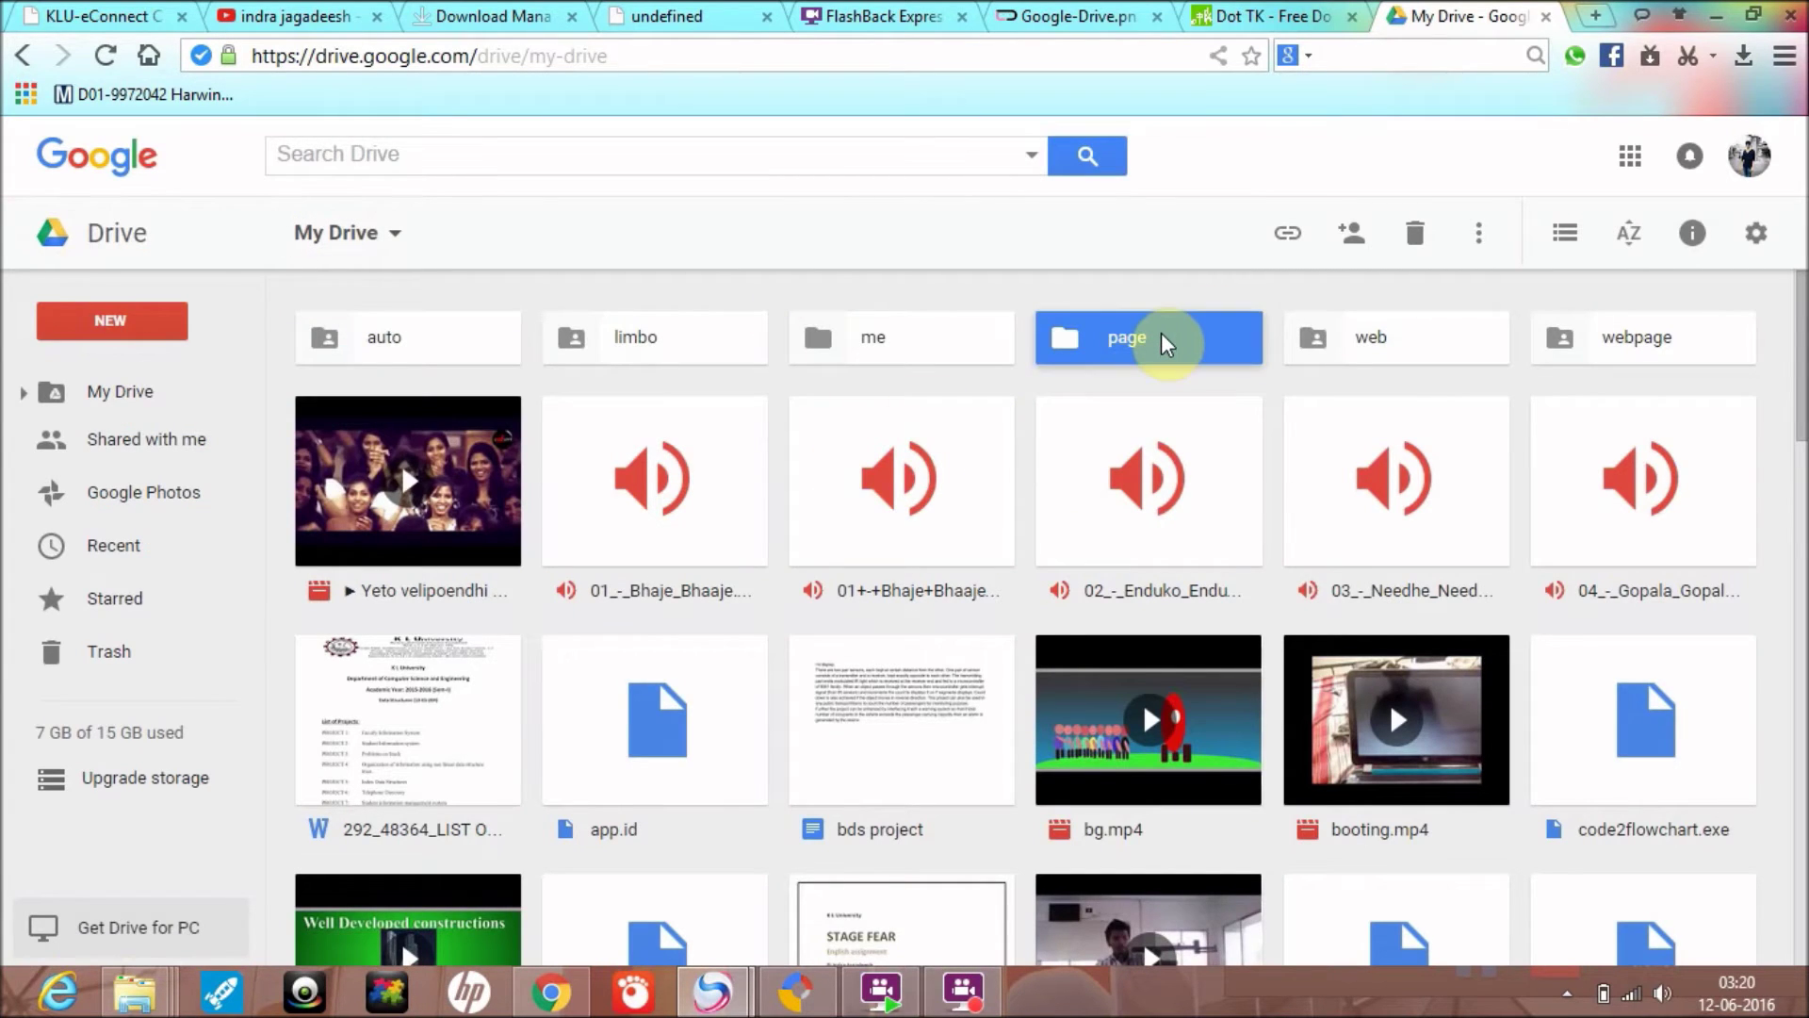
double_click(1162, 335)
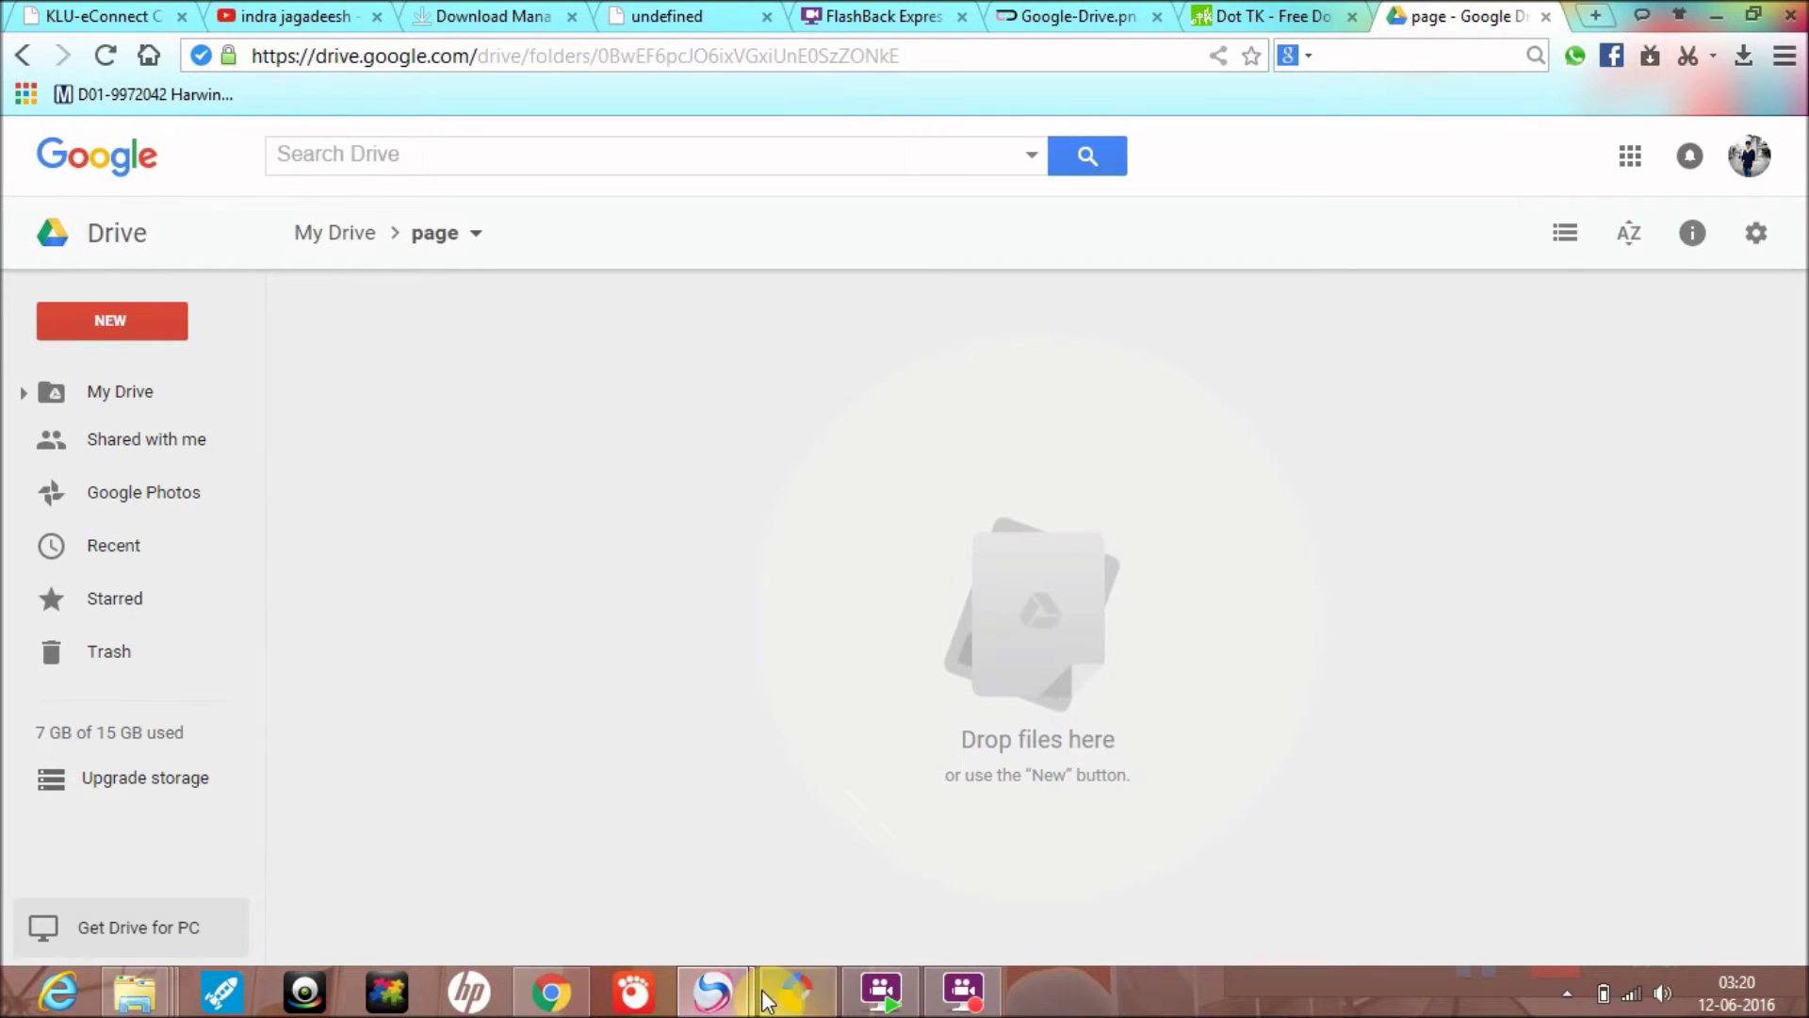
mouse_move(135, 994)
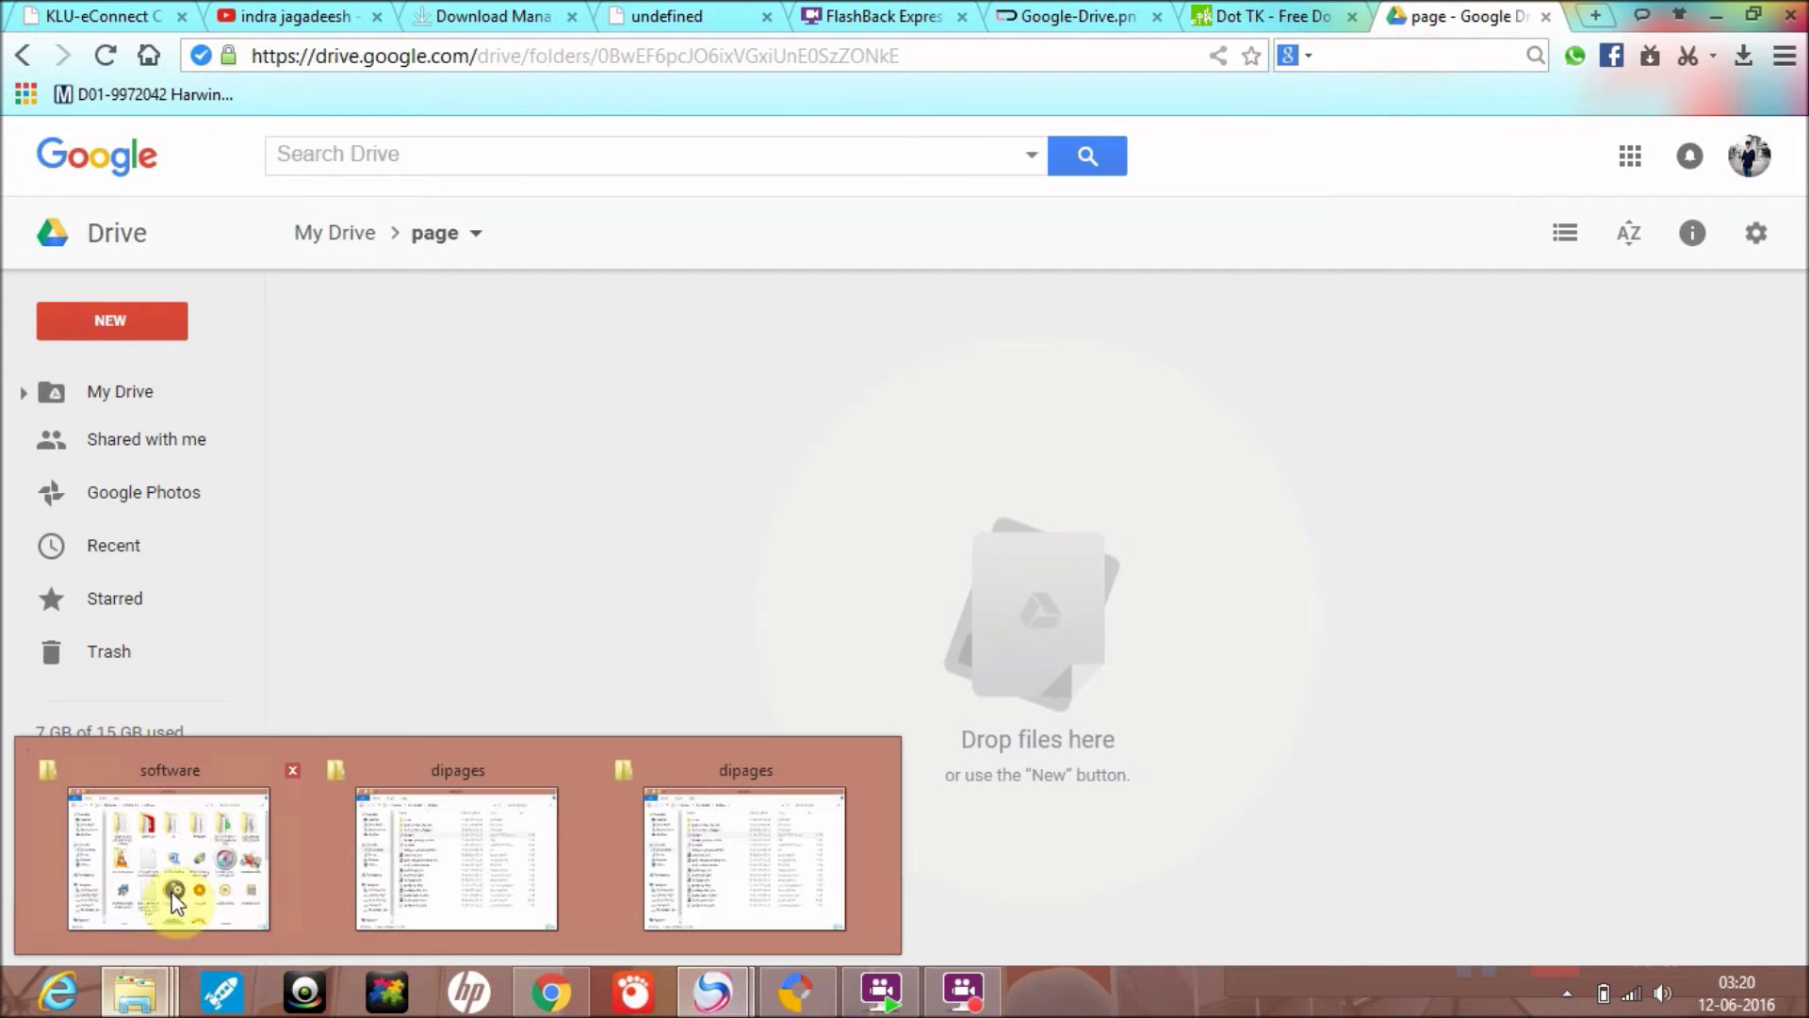
Step: Upload all 18 dipages project files from Explorer into the Drive page folder
click(370, 876)
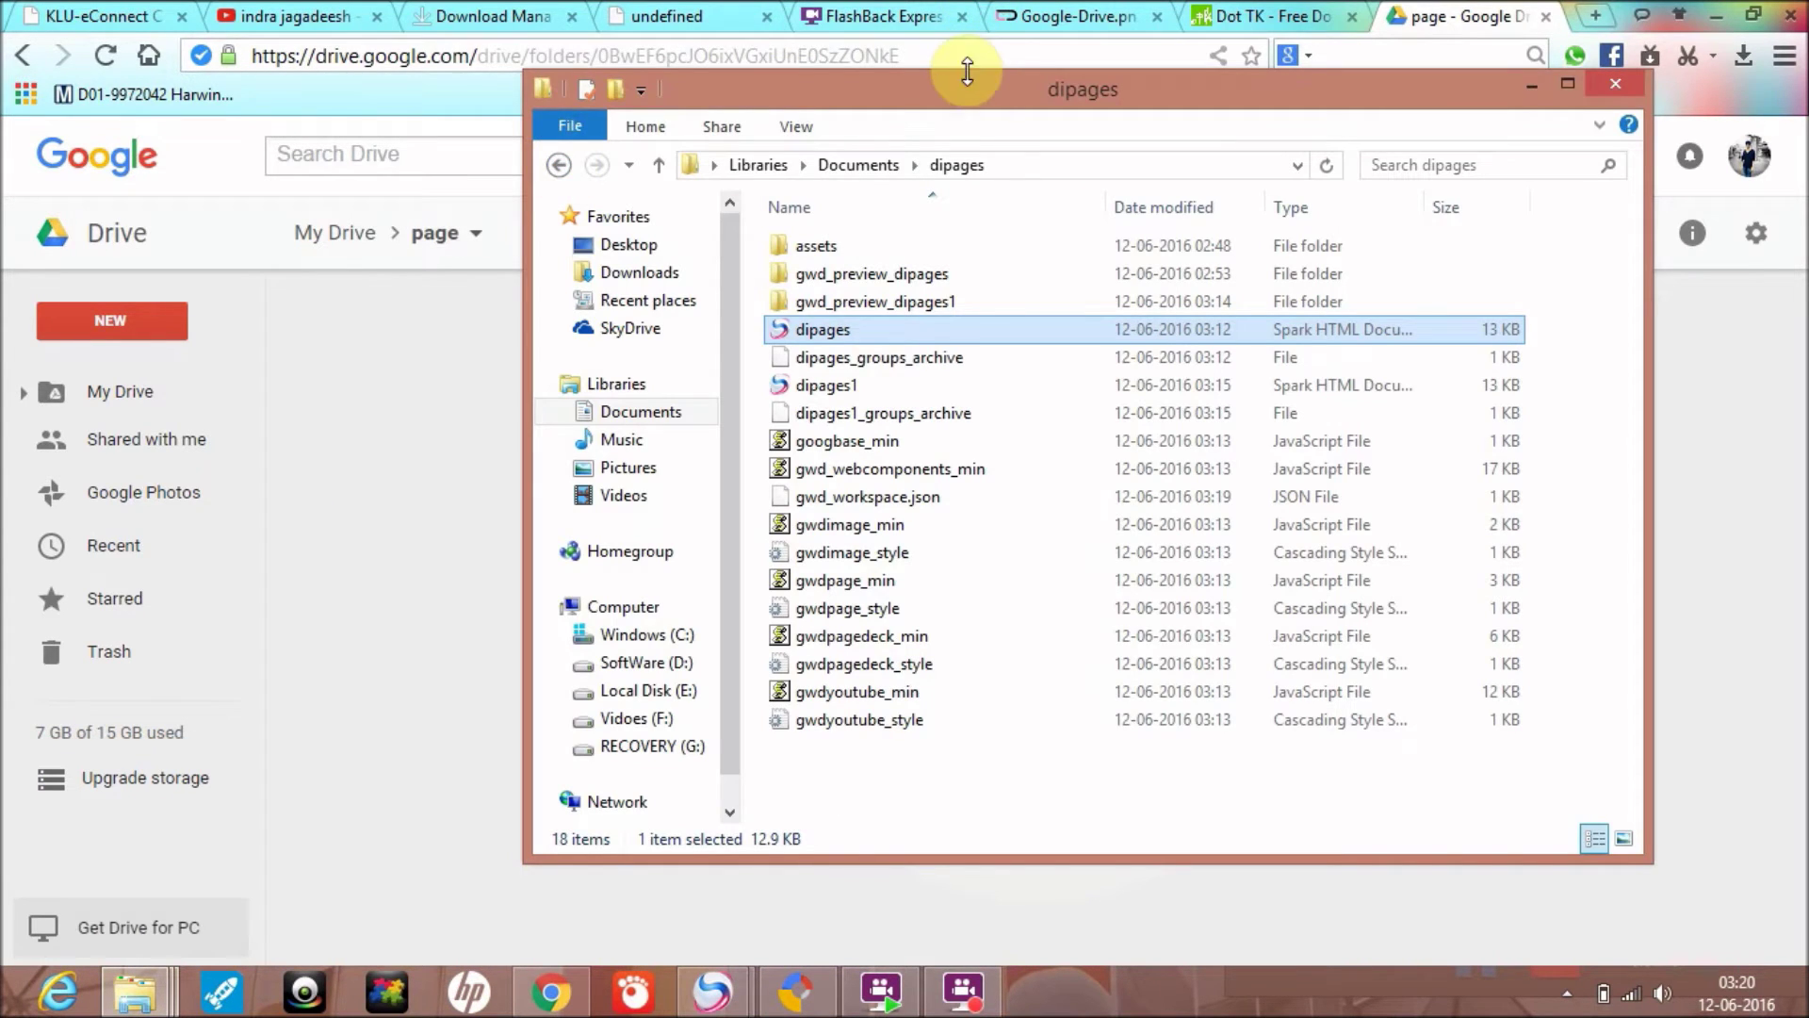
drag(973, 104, 1360, 147)
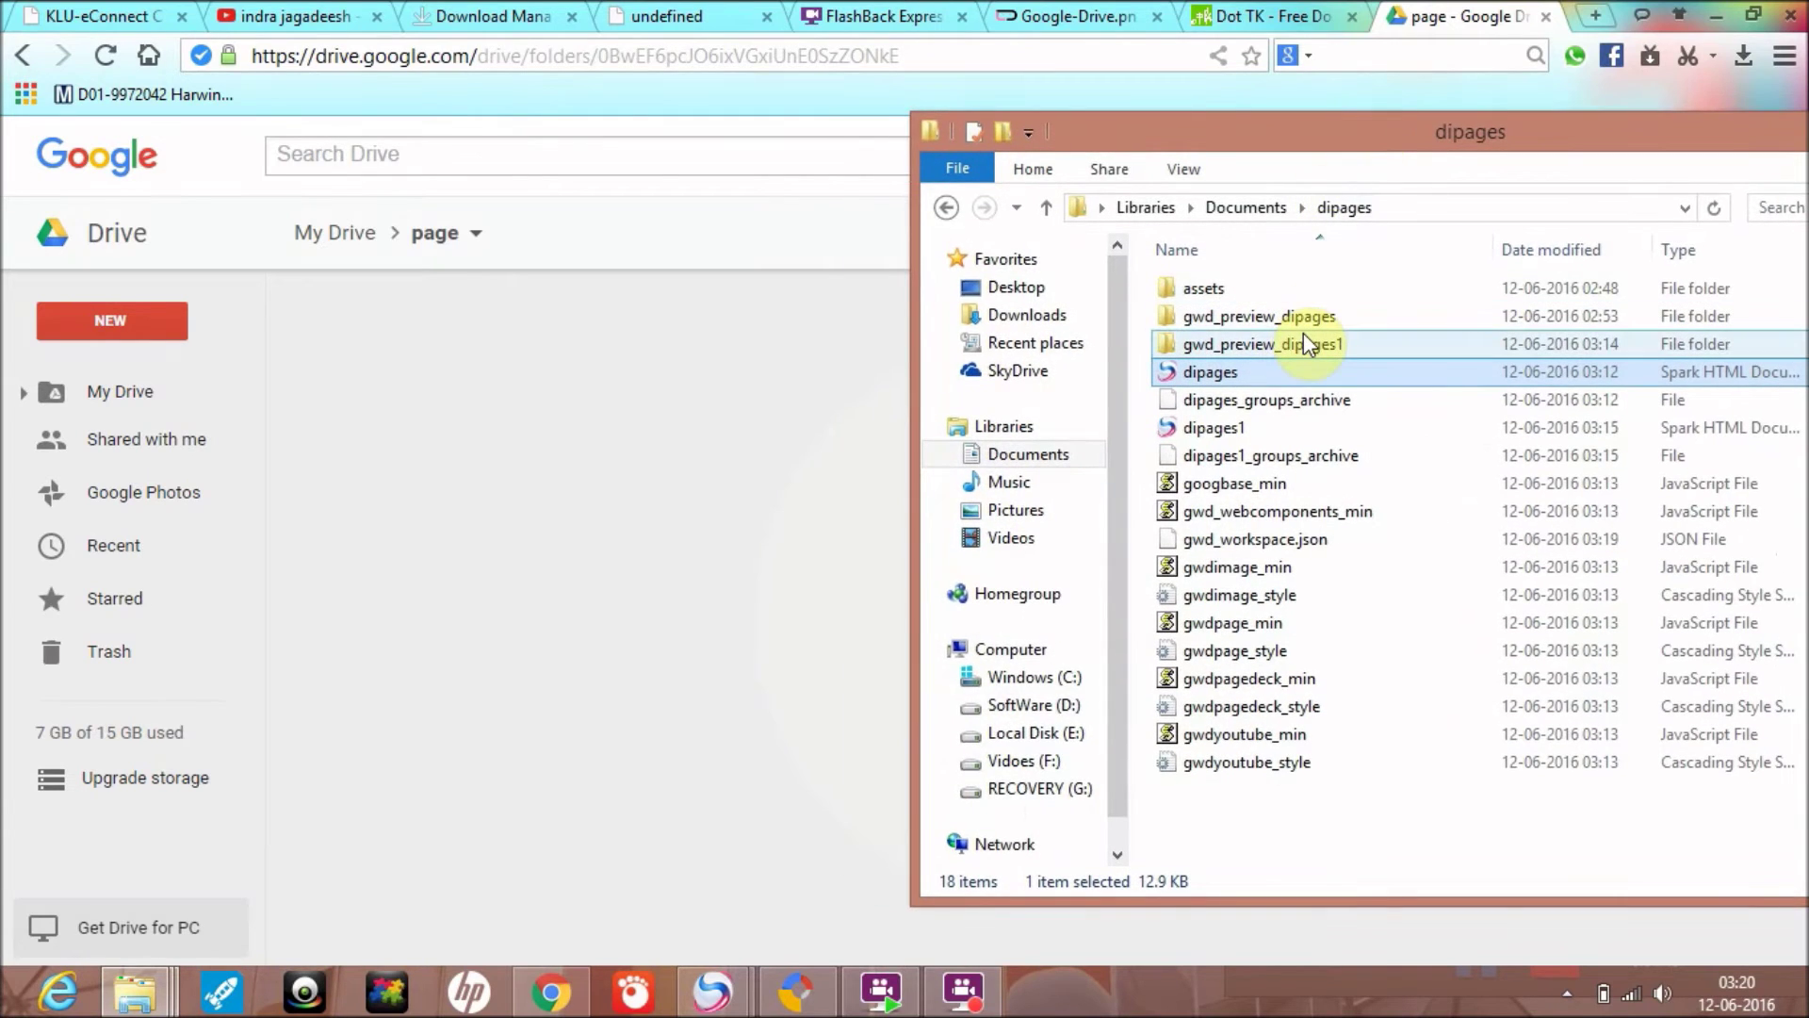
key(ctrl+a)
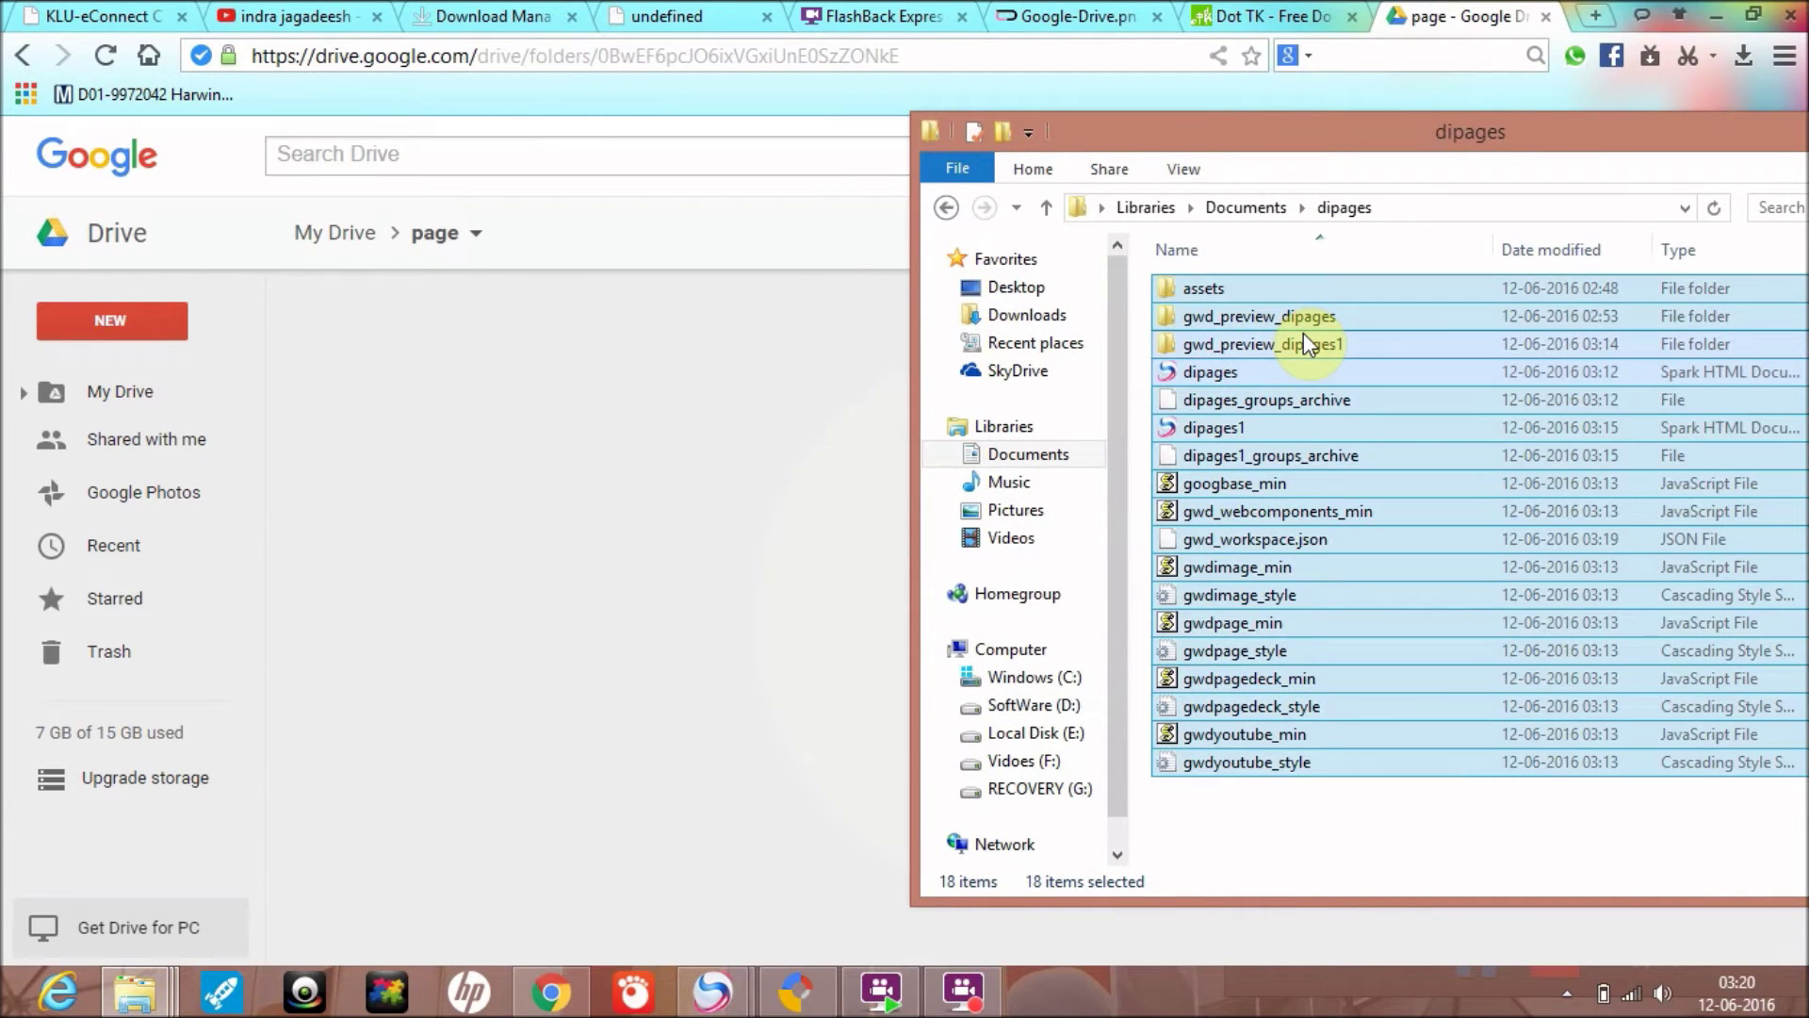
drag(1304, 332, 624, 492)
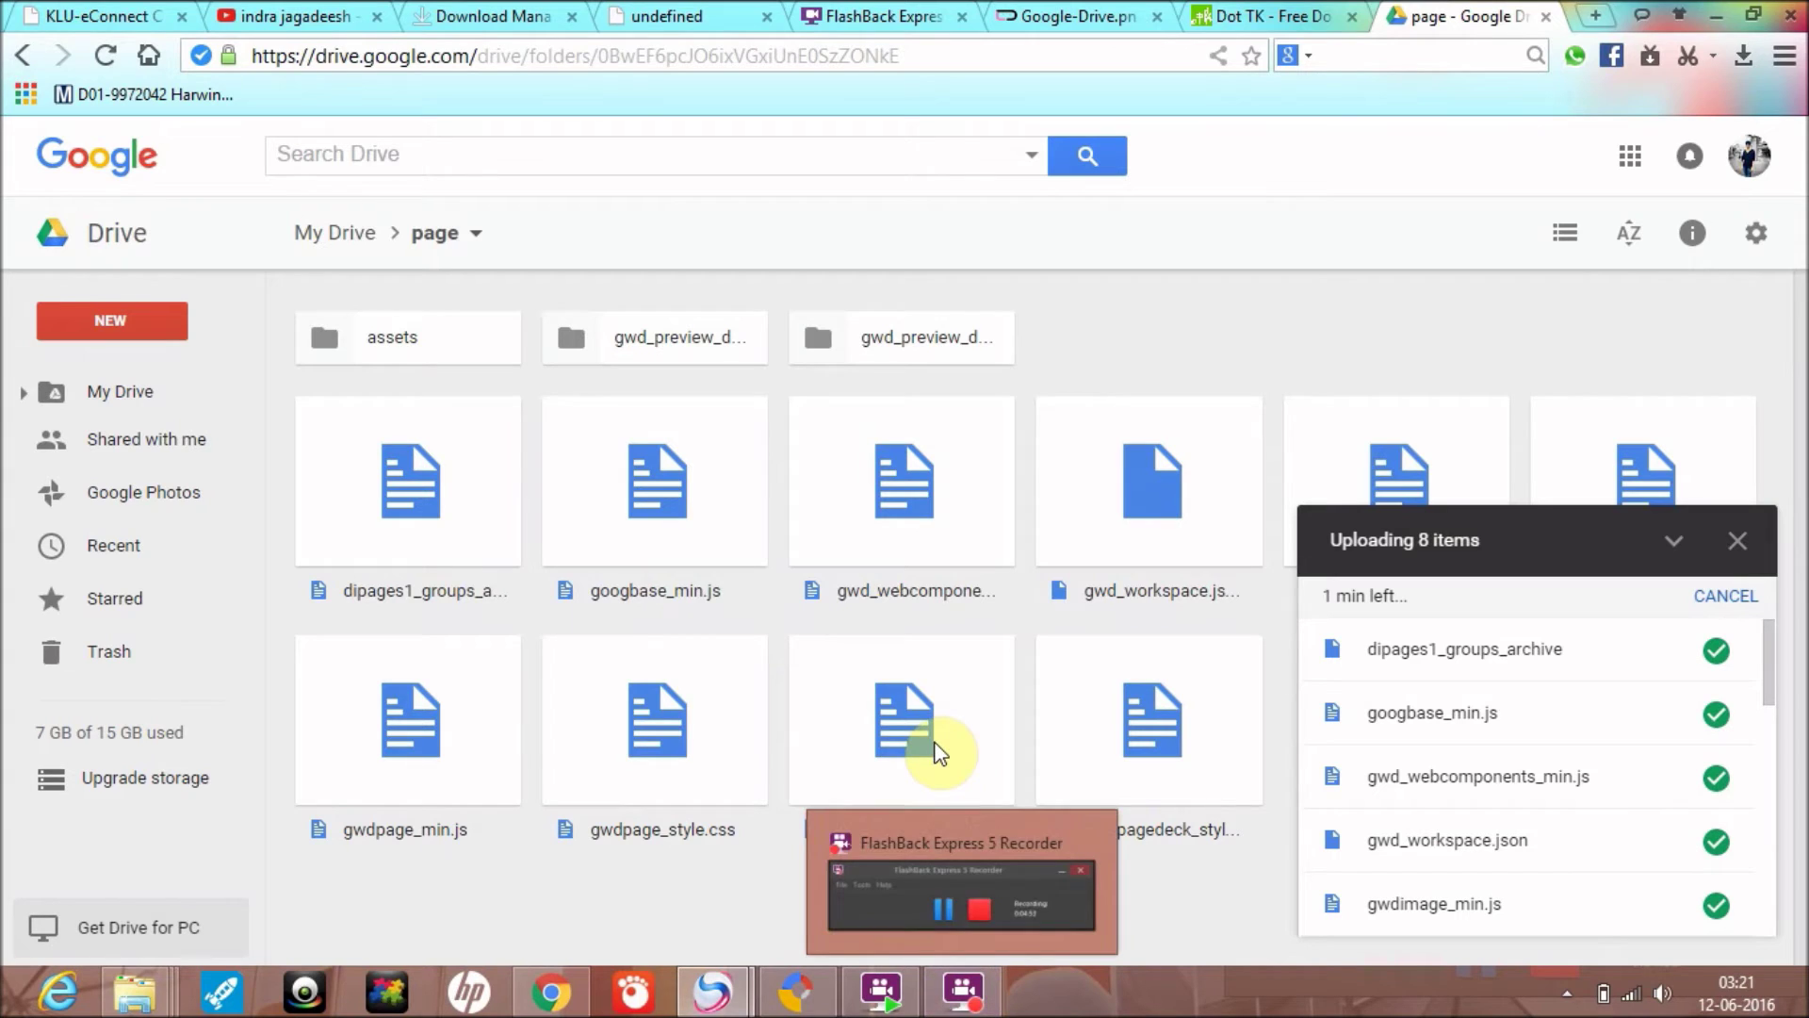
scroll(1625, 735, down, 5)
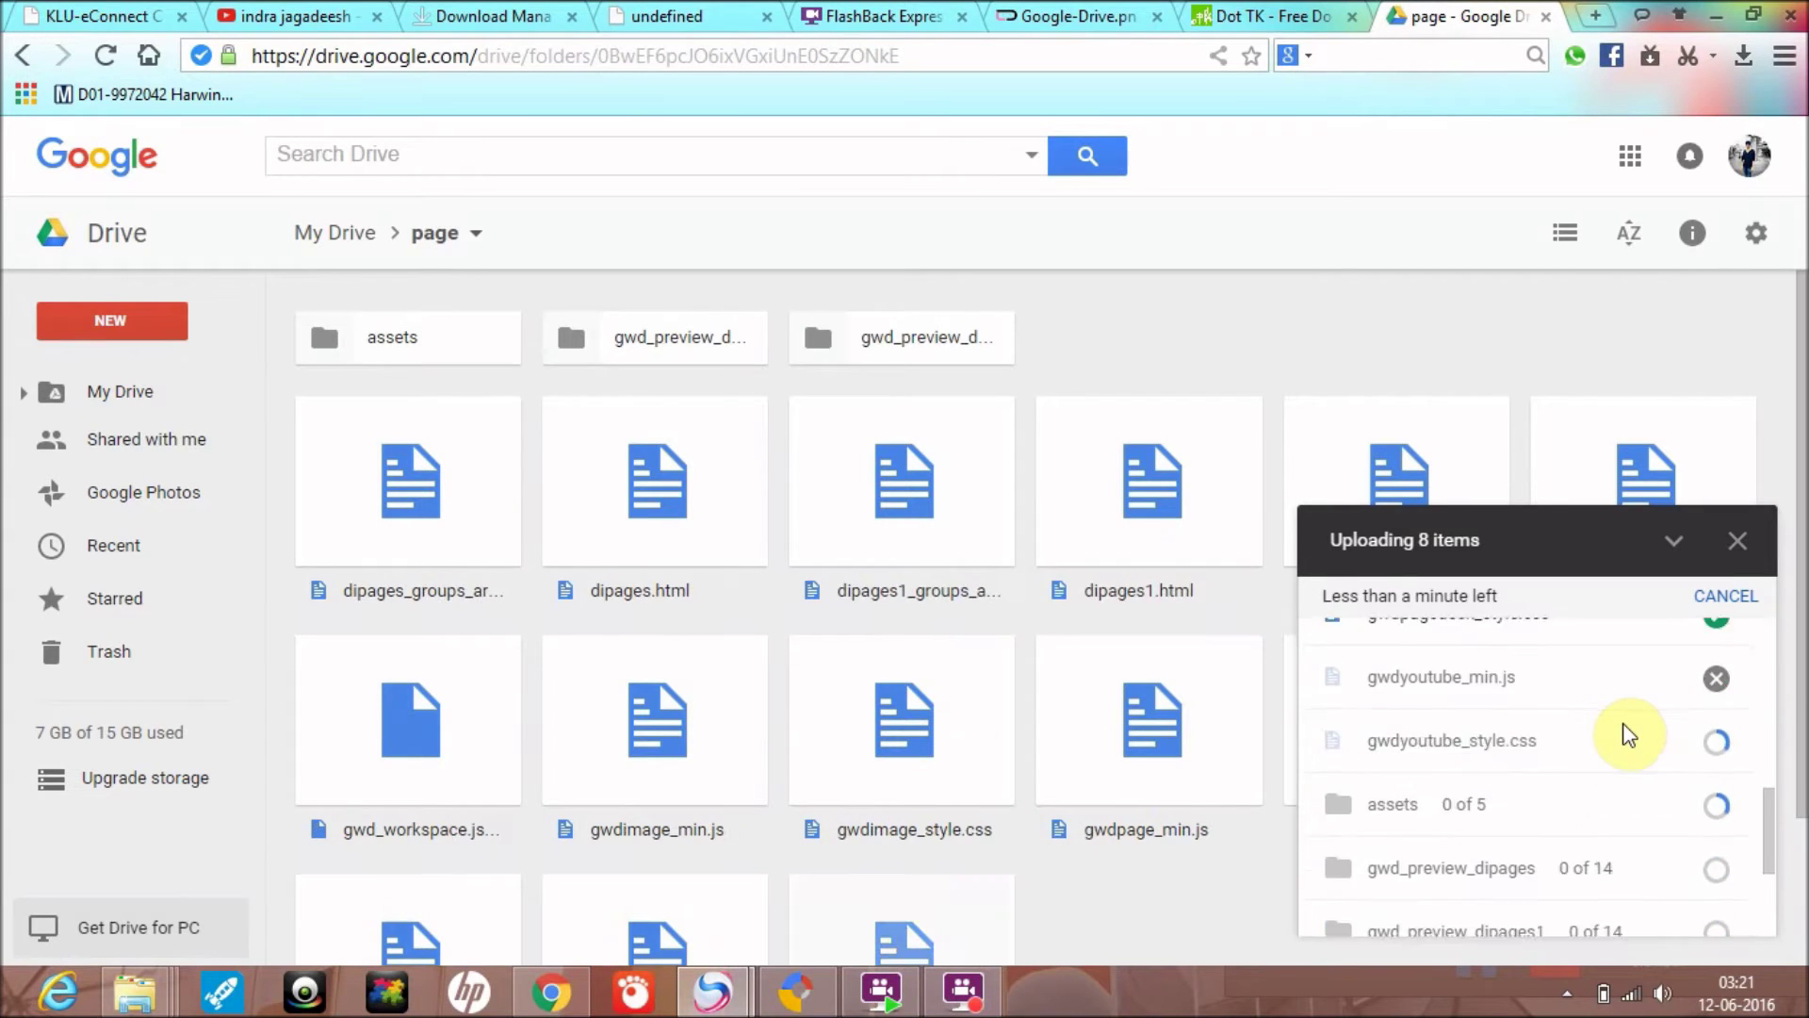
scroll(1624, 736, down, 2)
scroll(1624, 736, up, 2)
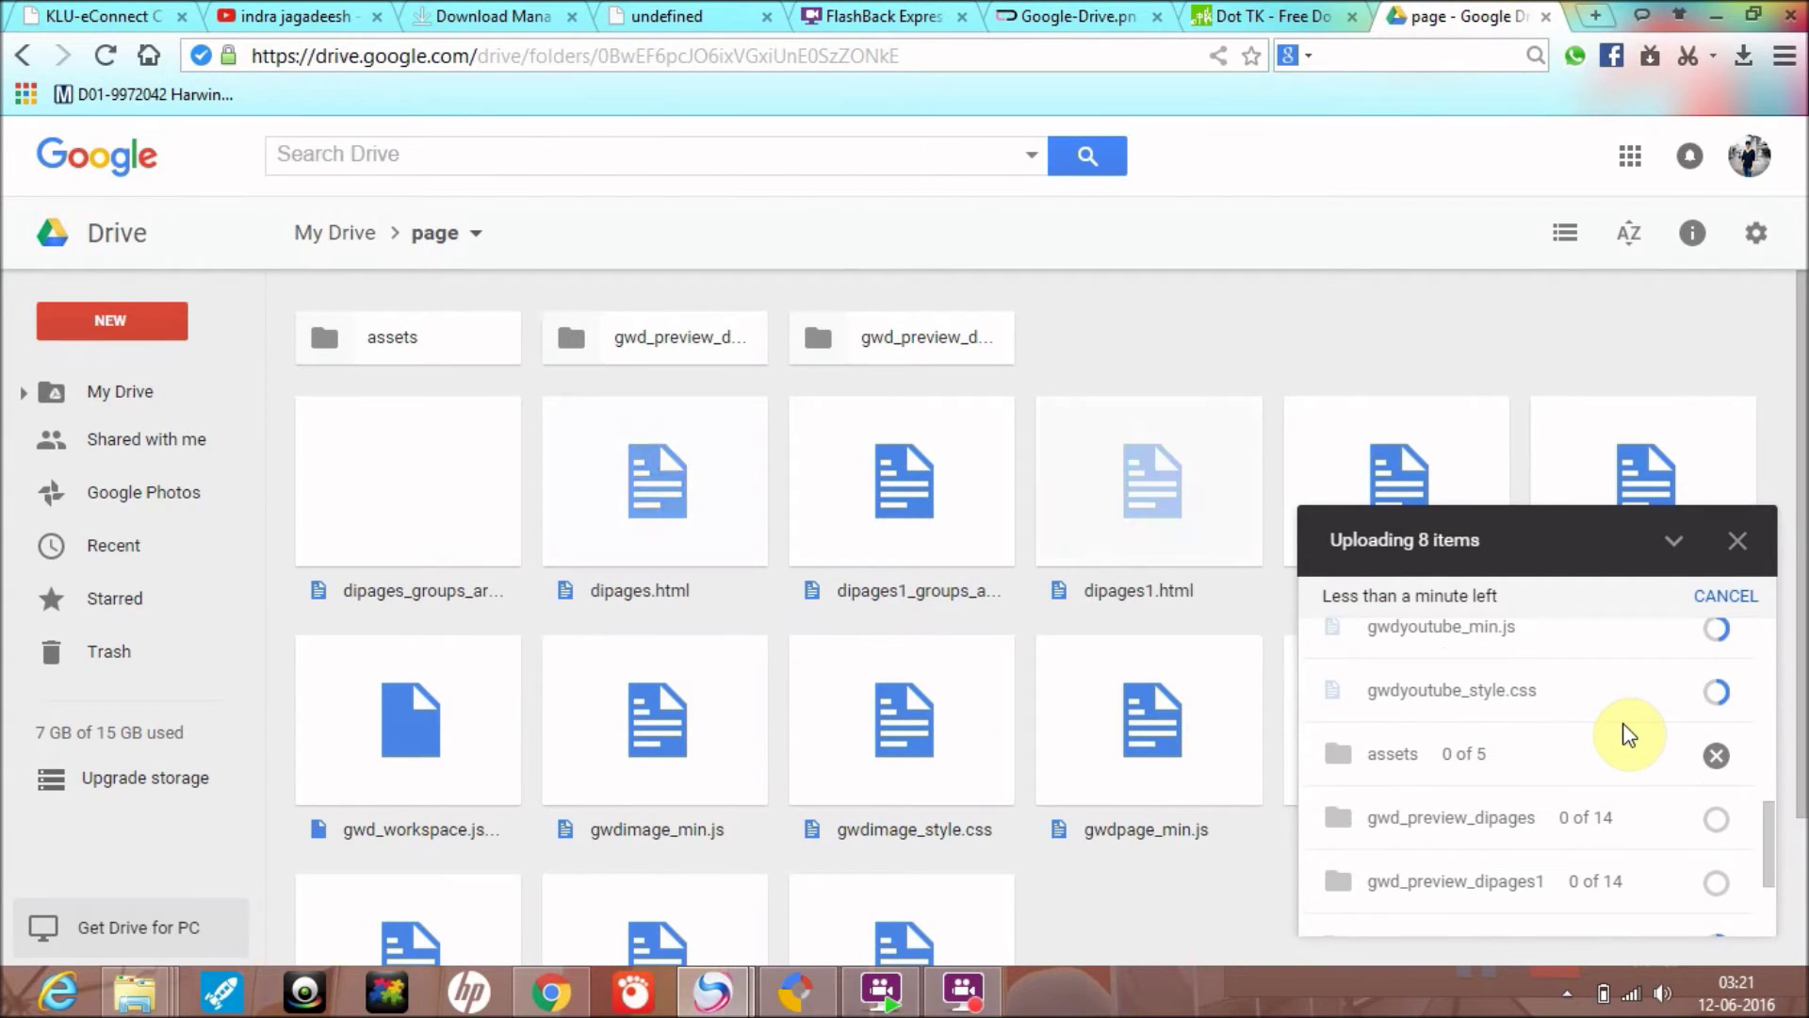
scroll(1625, 735, up, 2)
scroll(1626, 735, up, 1)
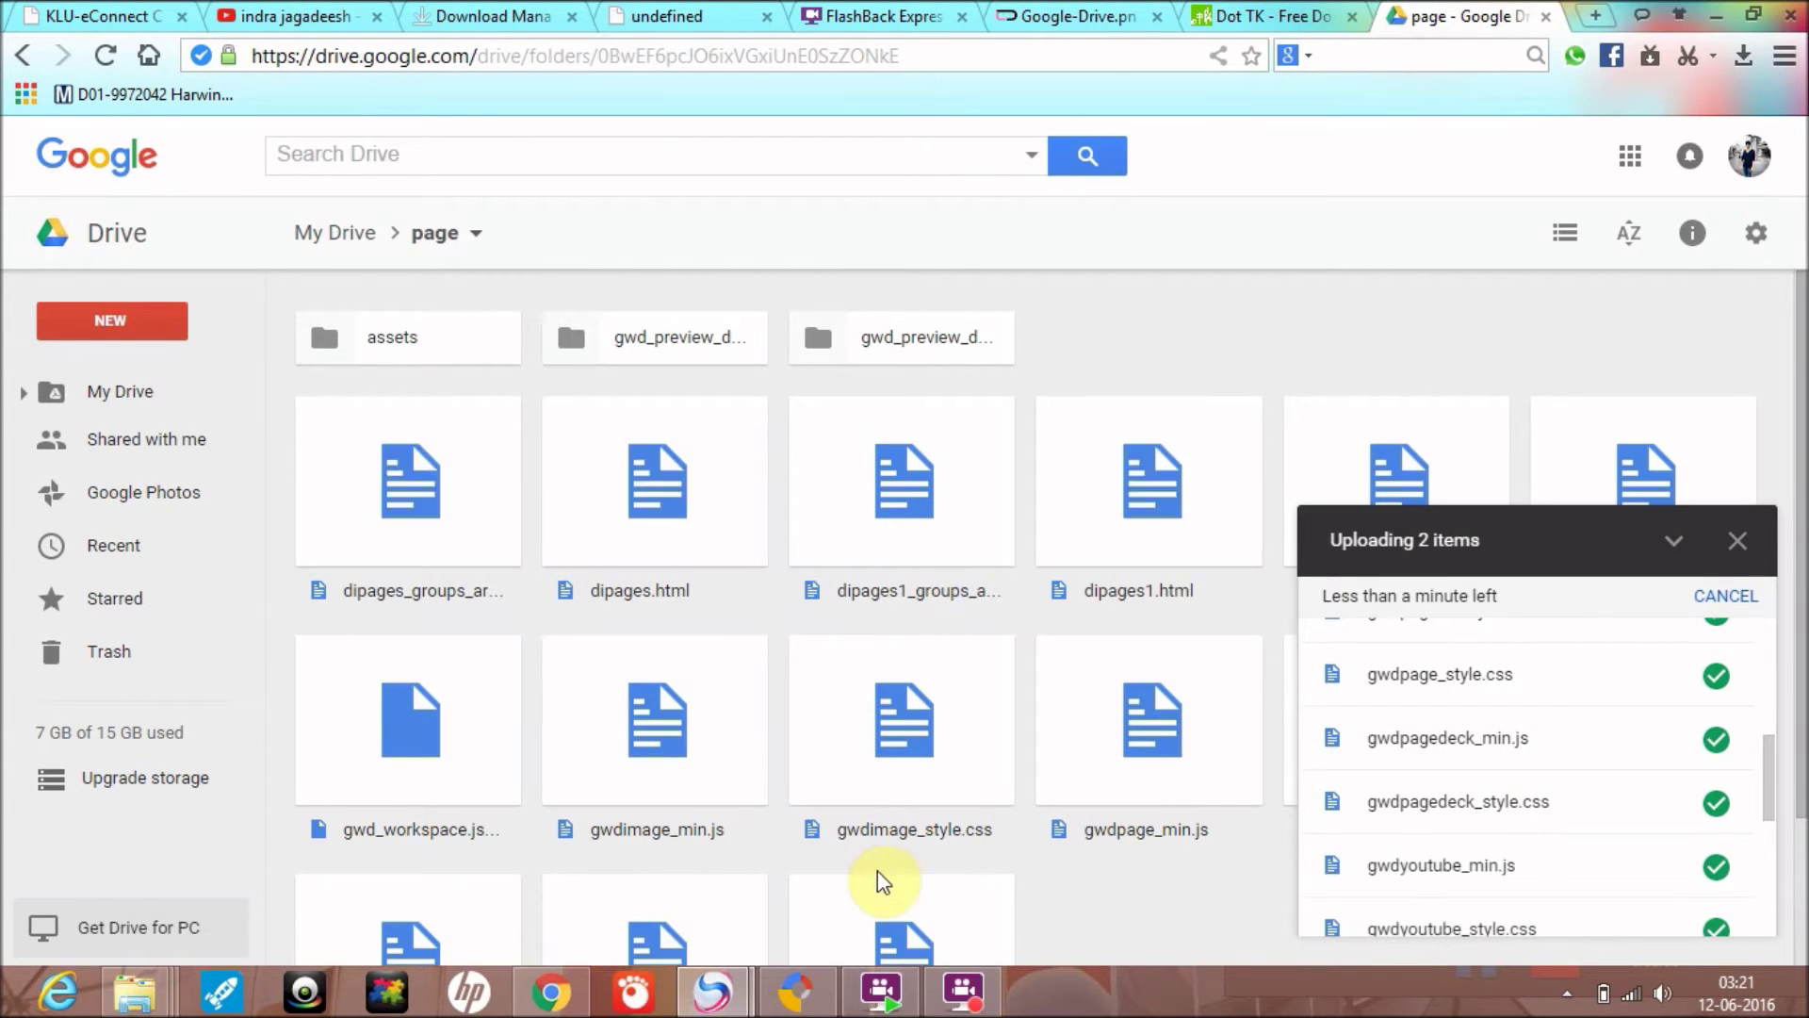
scroll(1394, 687, down, 3)
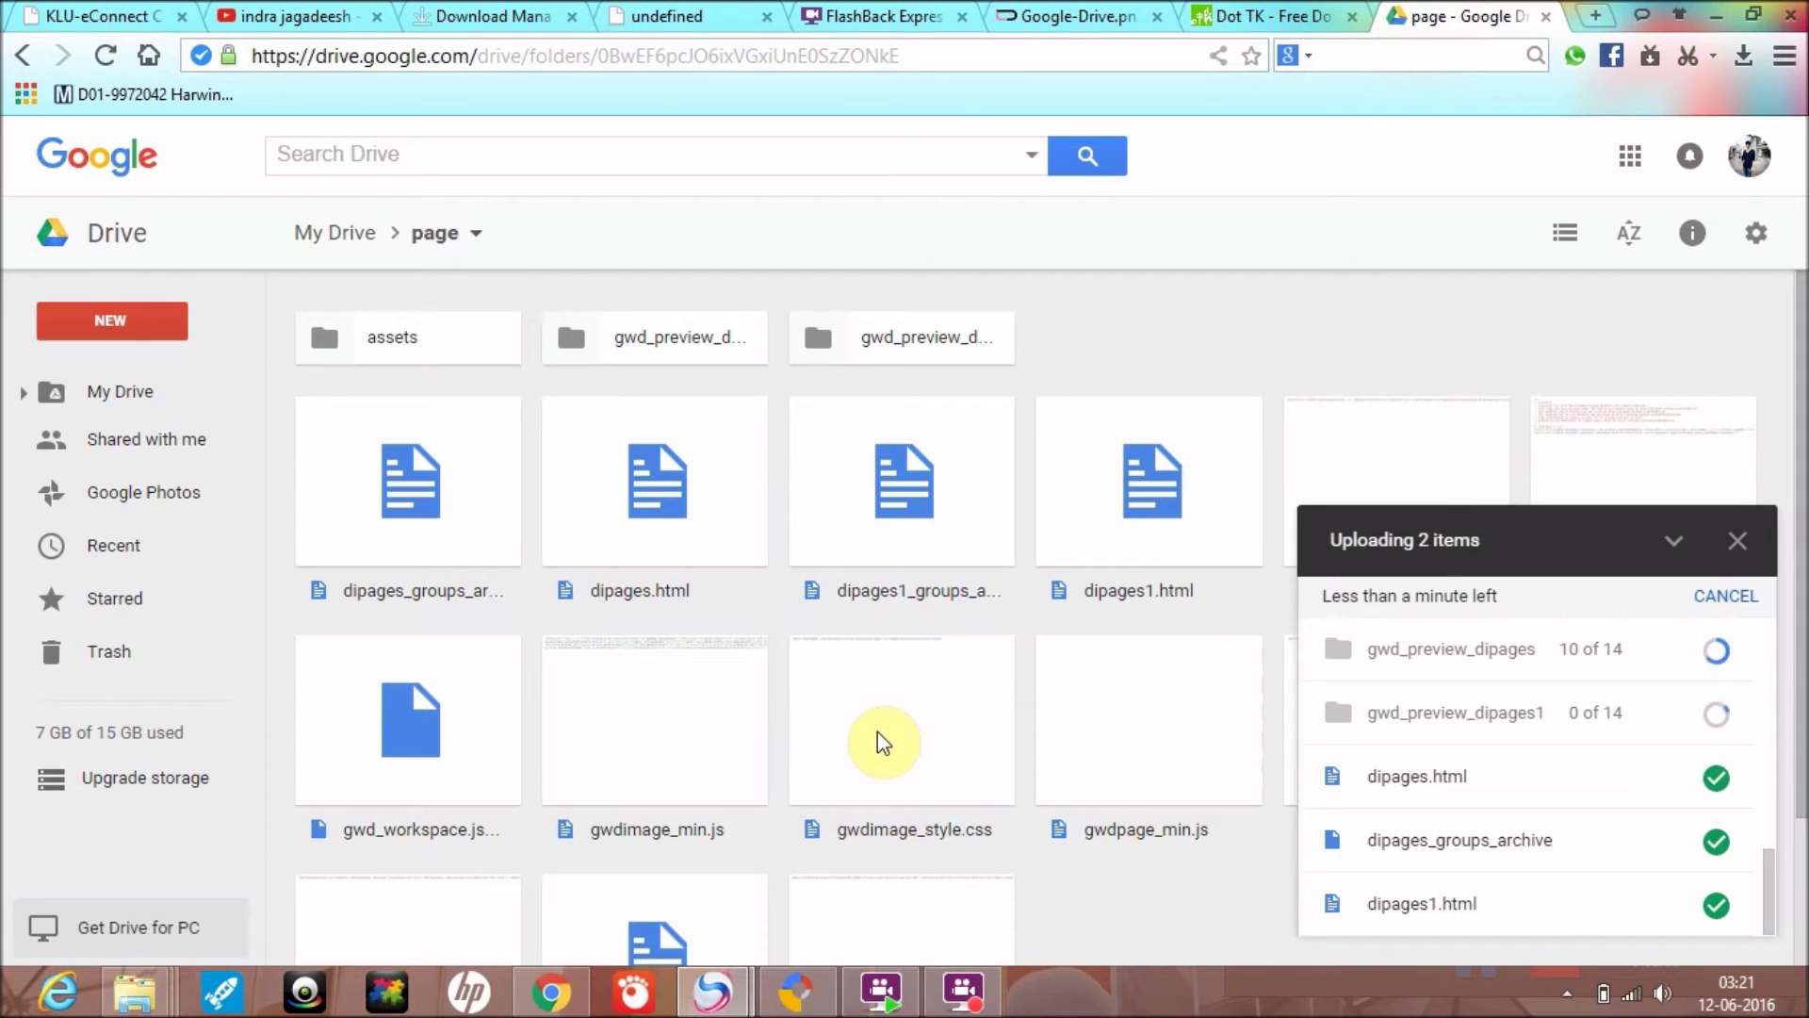
scroll(878, 732, down, 3)
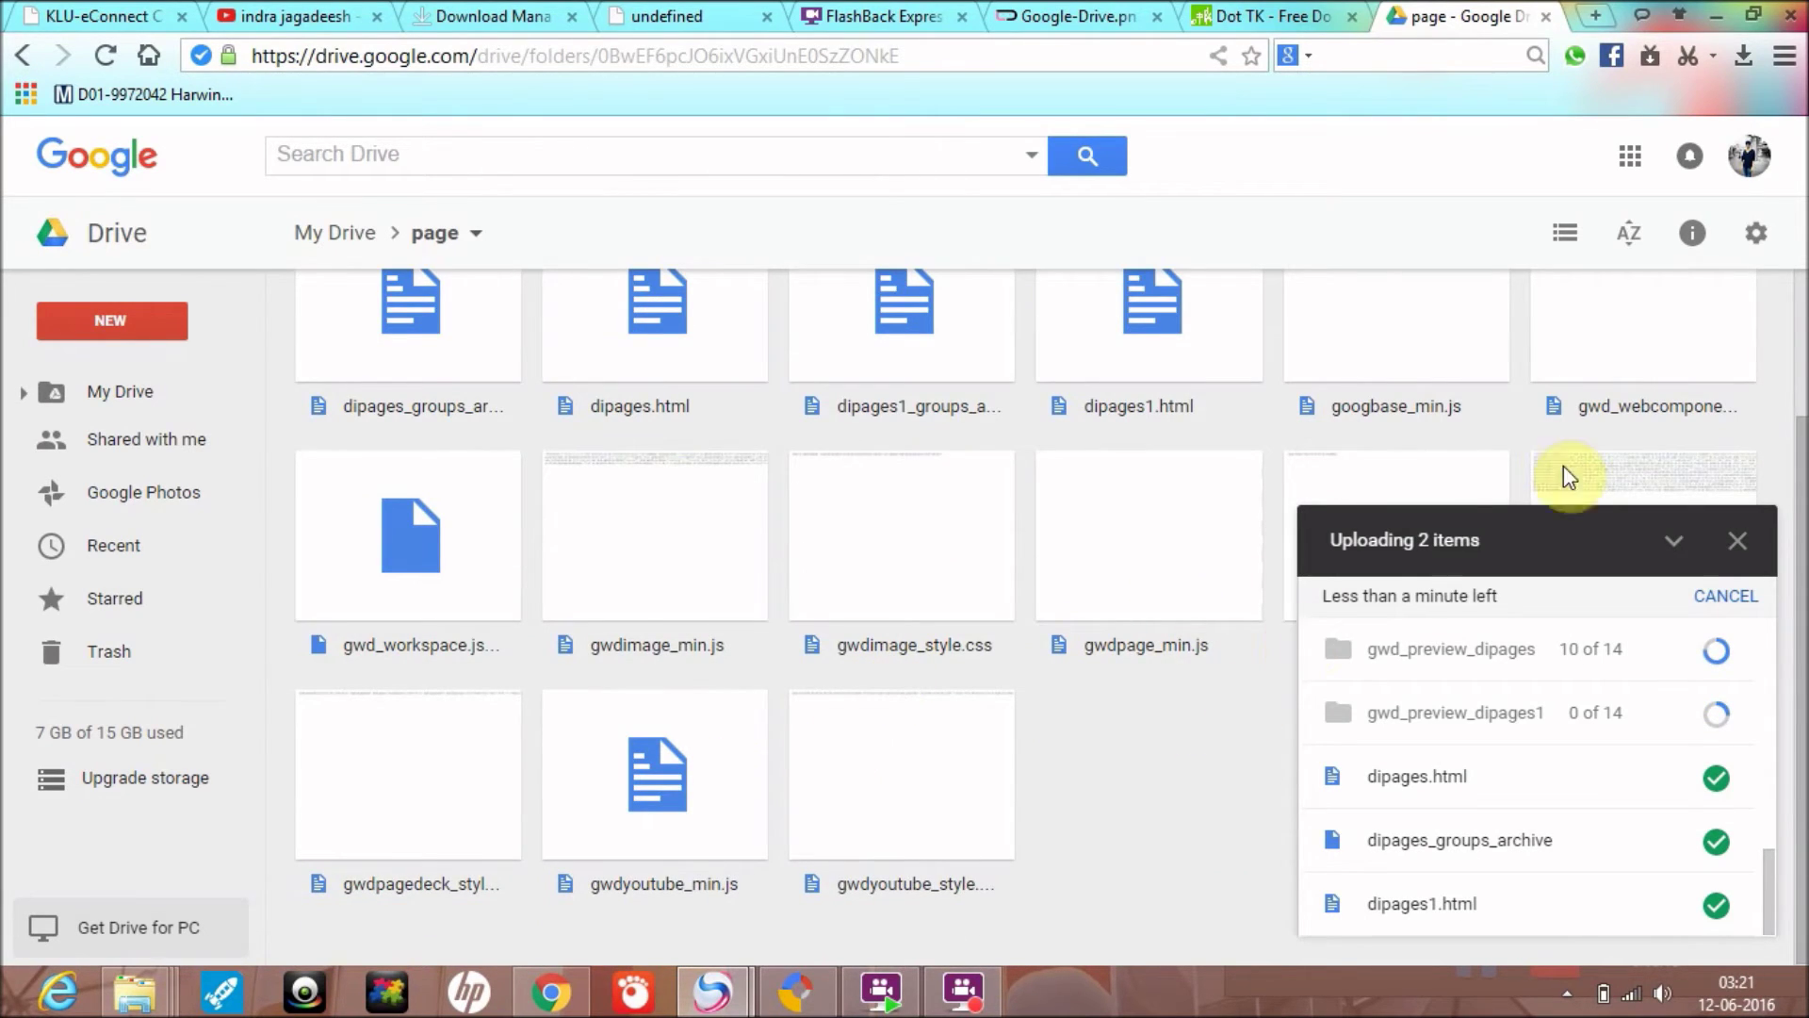
click(1673, 541)
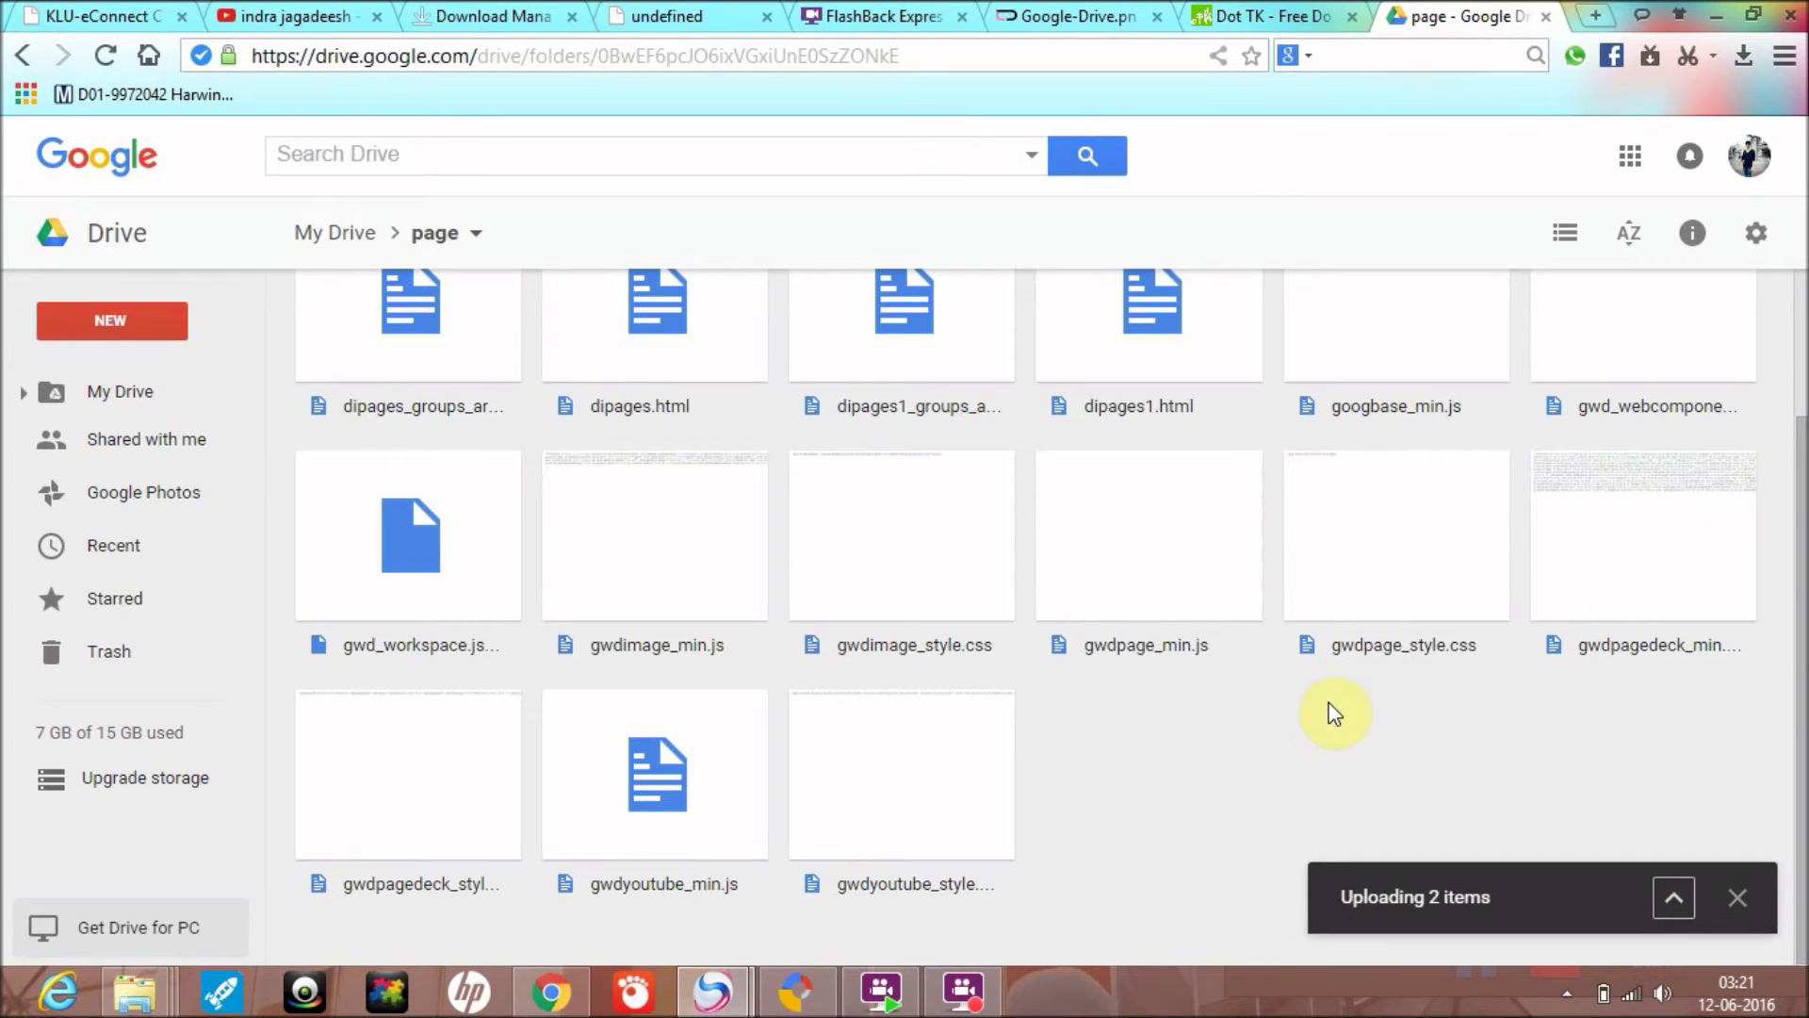
scroll(1200, 585, up, 3)
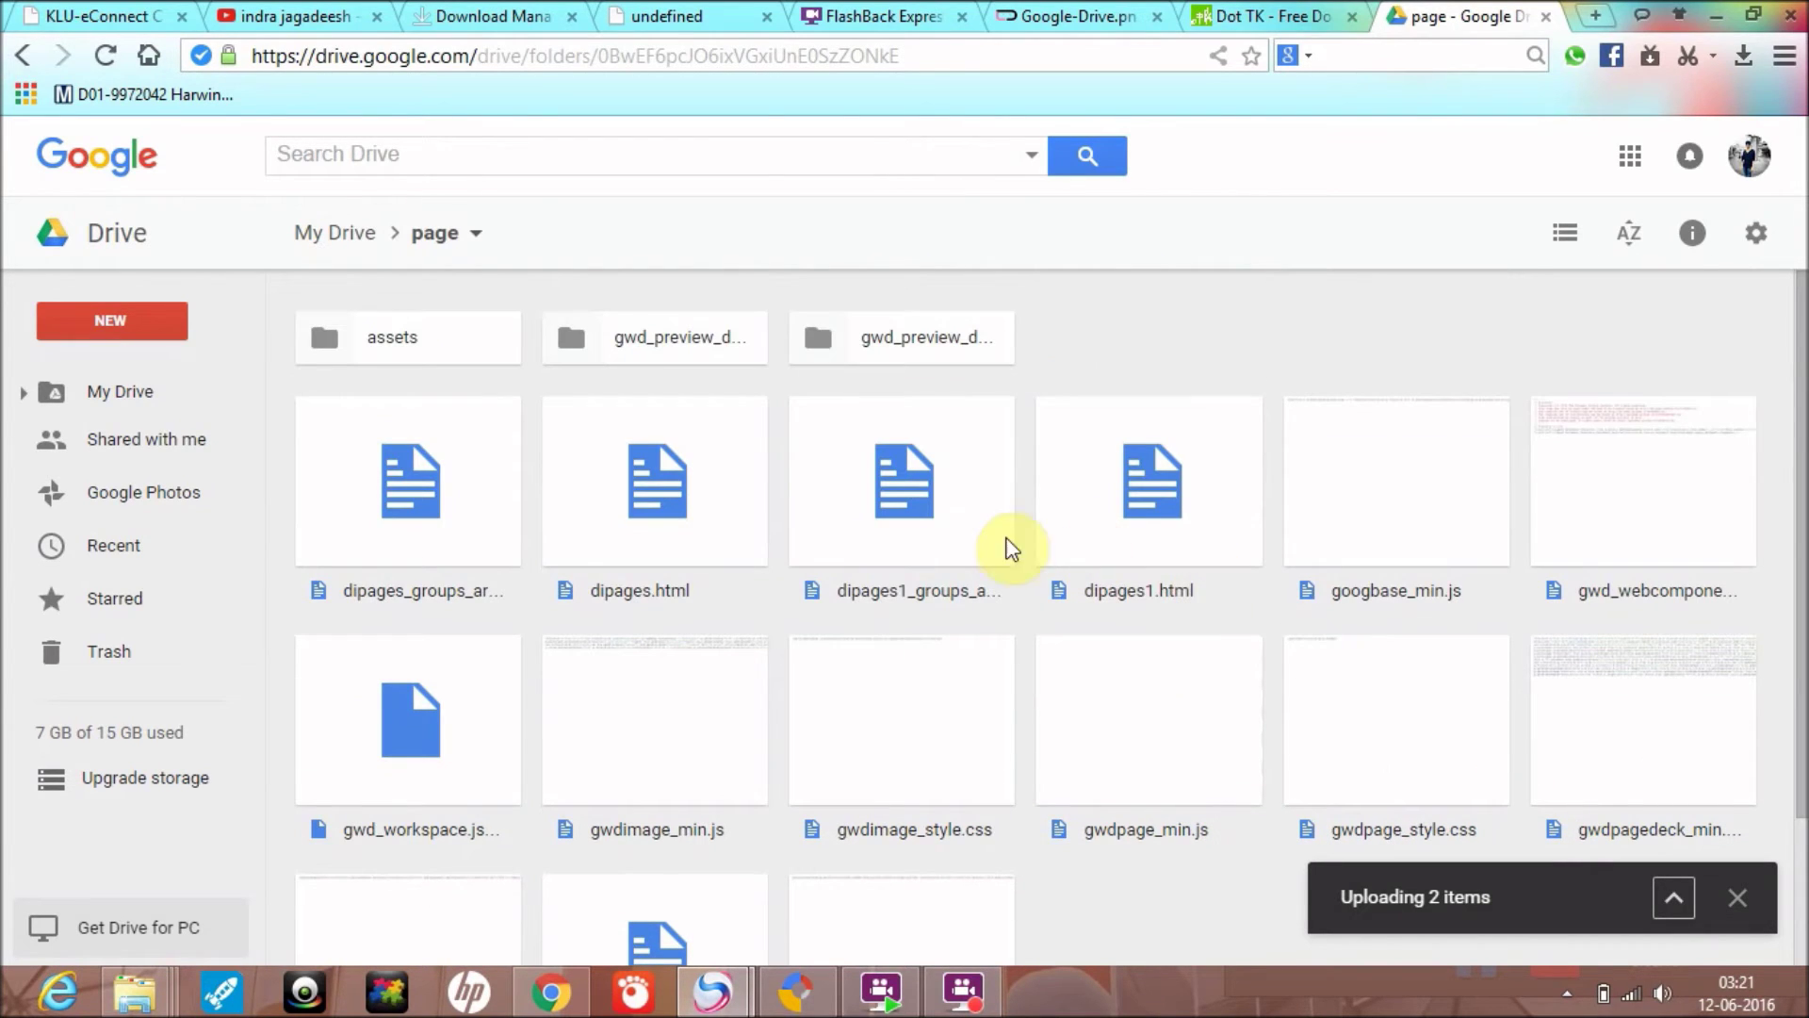
Step: Preview dipages.html's code, then select the page folder ID after folders/ in the address
click(608, 535)
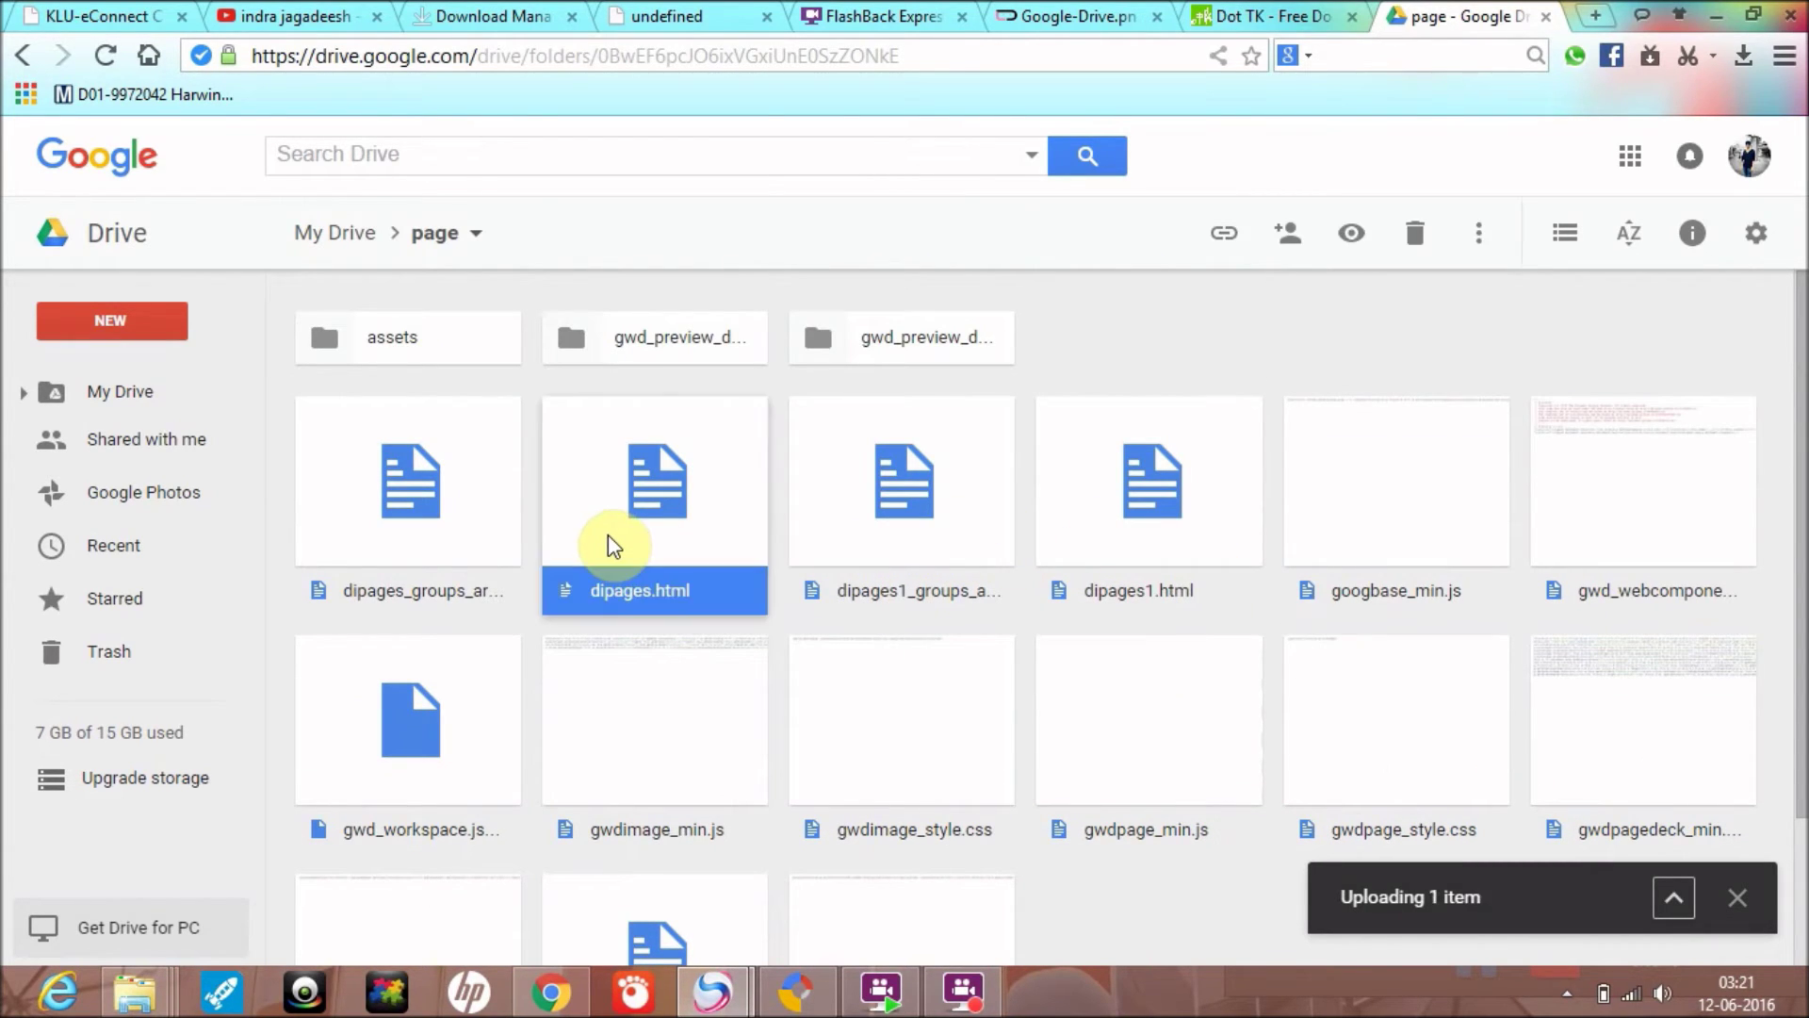
double_click(607, 534)
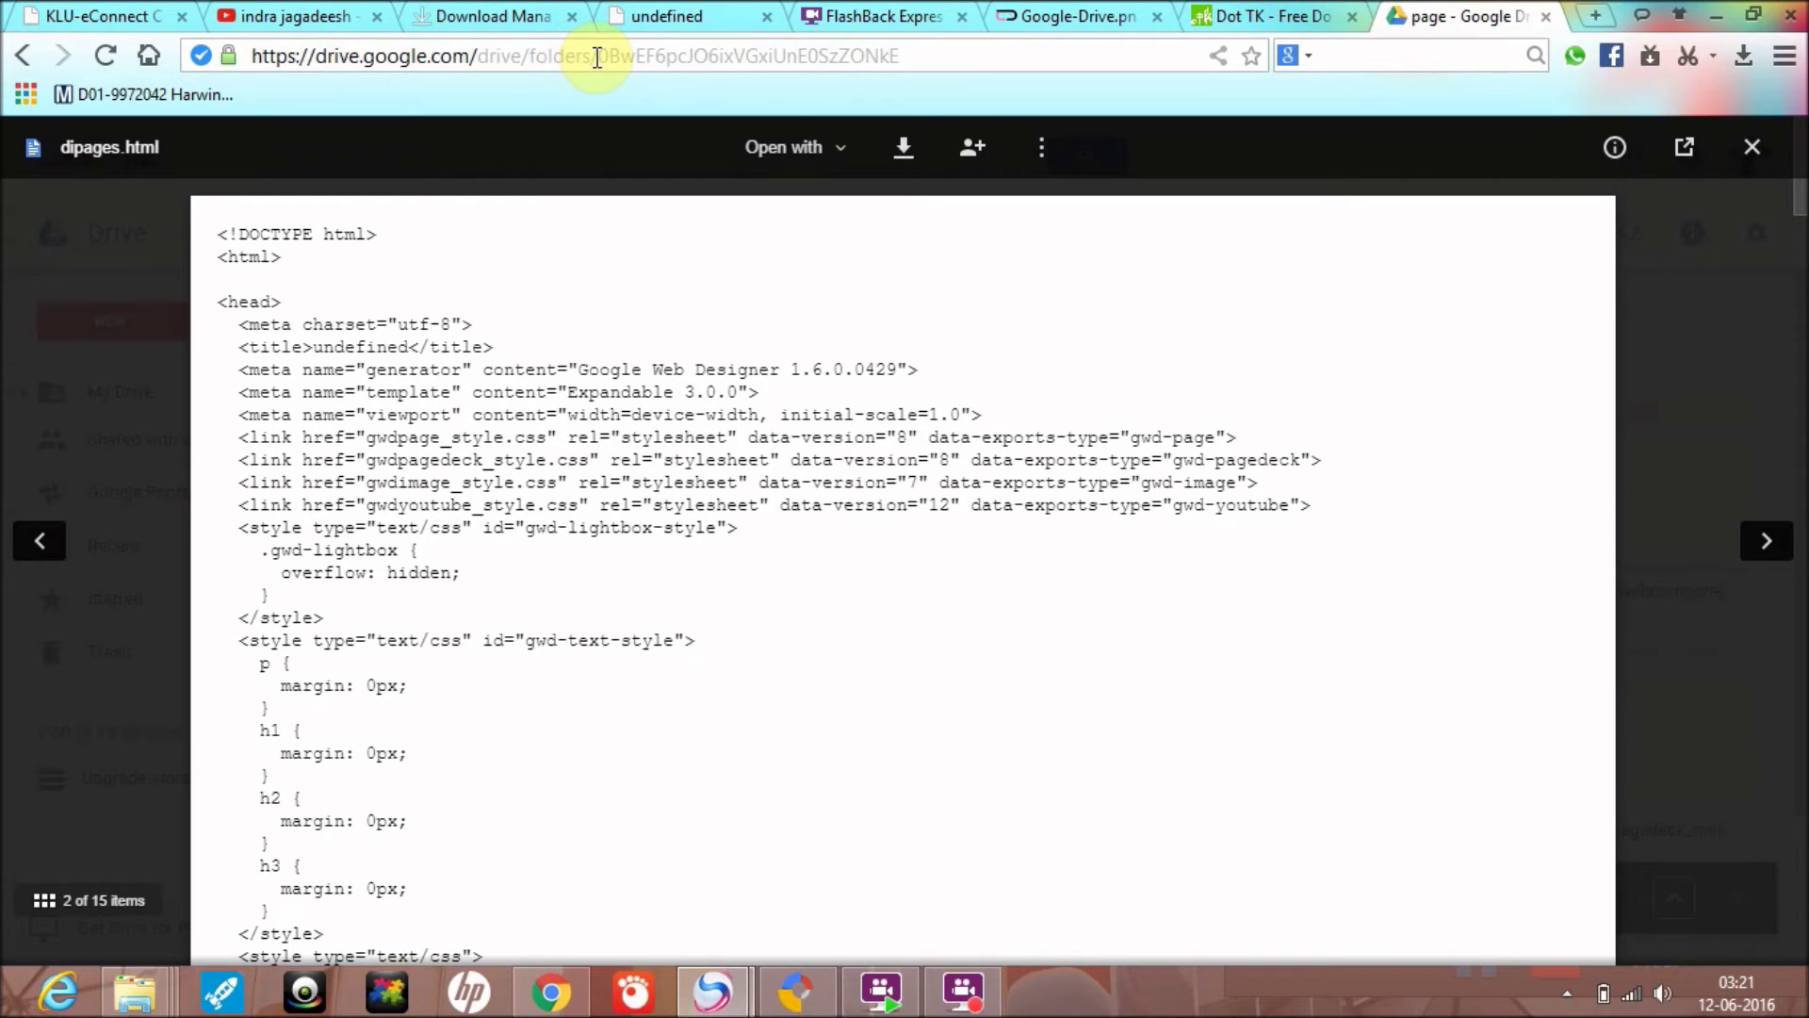
click(597, 58)
click(595, 56)
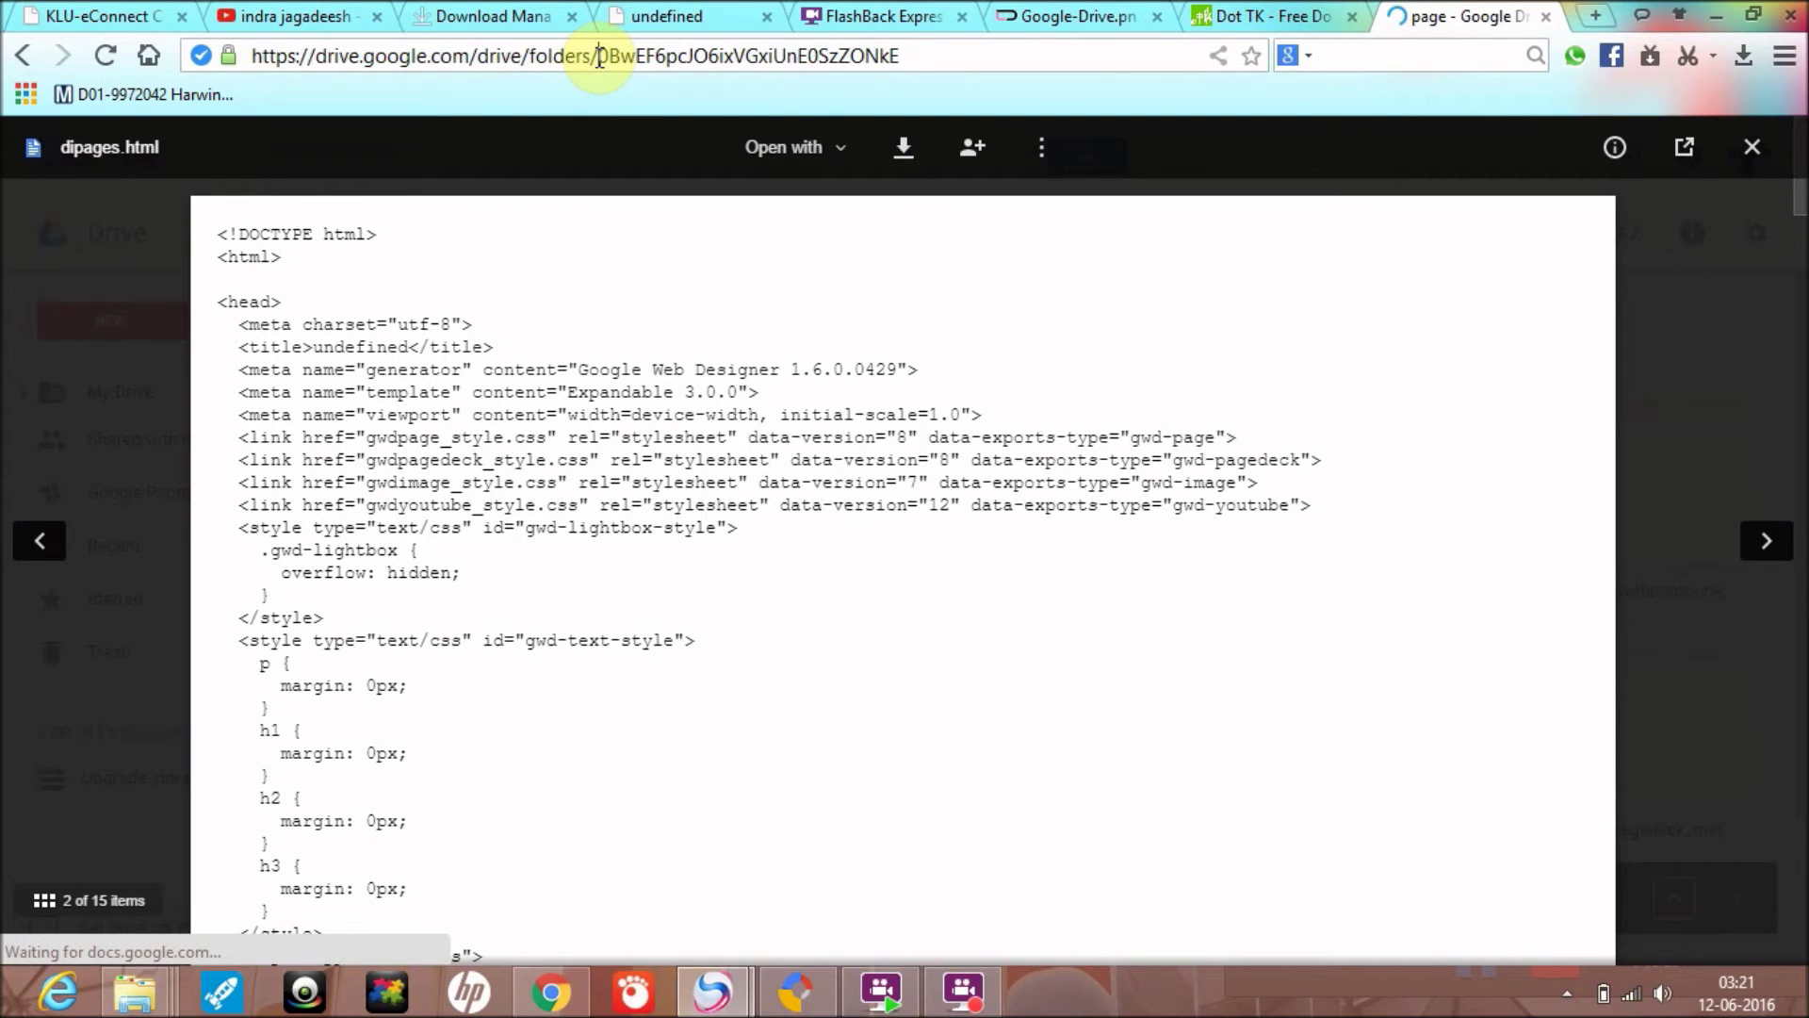
drag(598, 56, 921, 32)
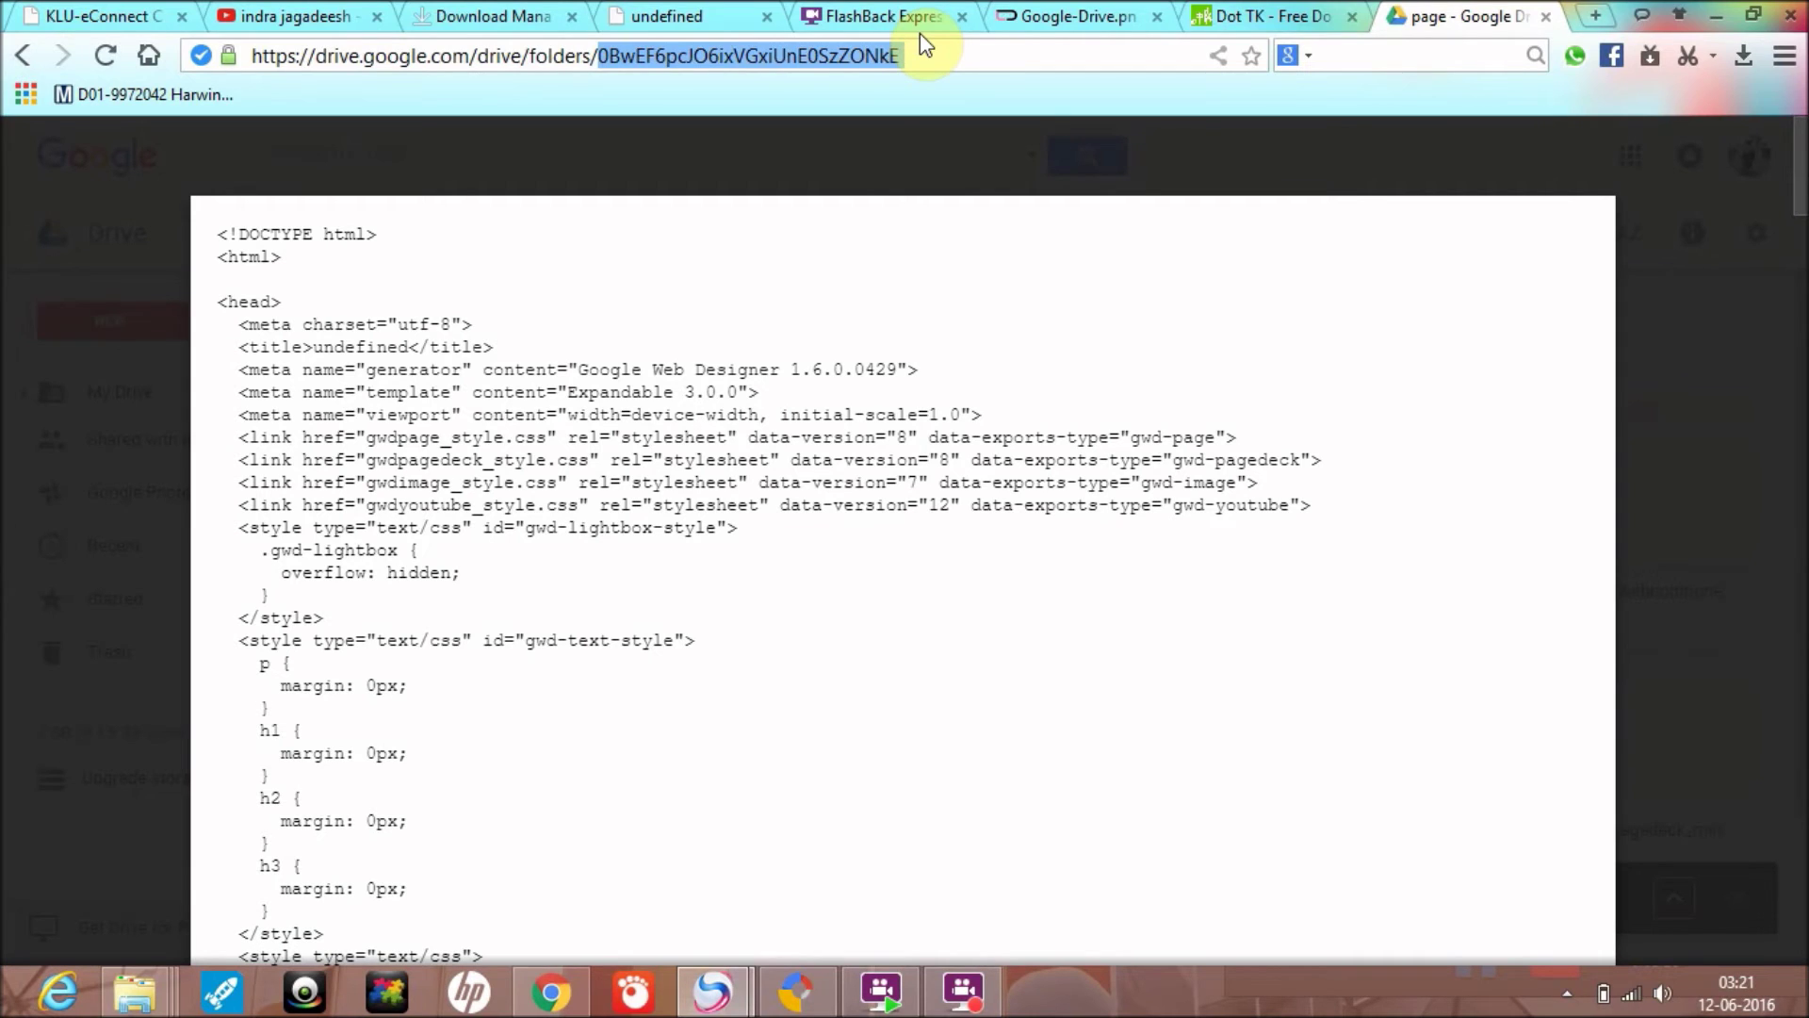
drag(921, 32, 1726, 72)
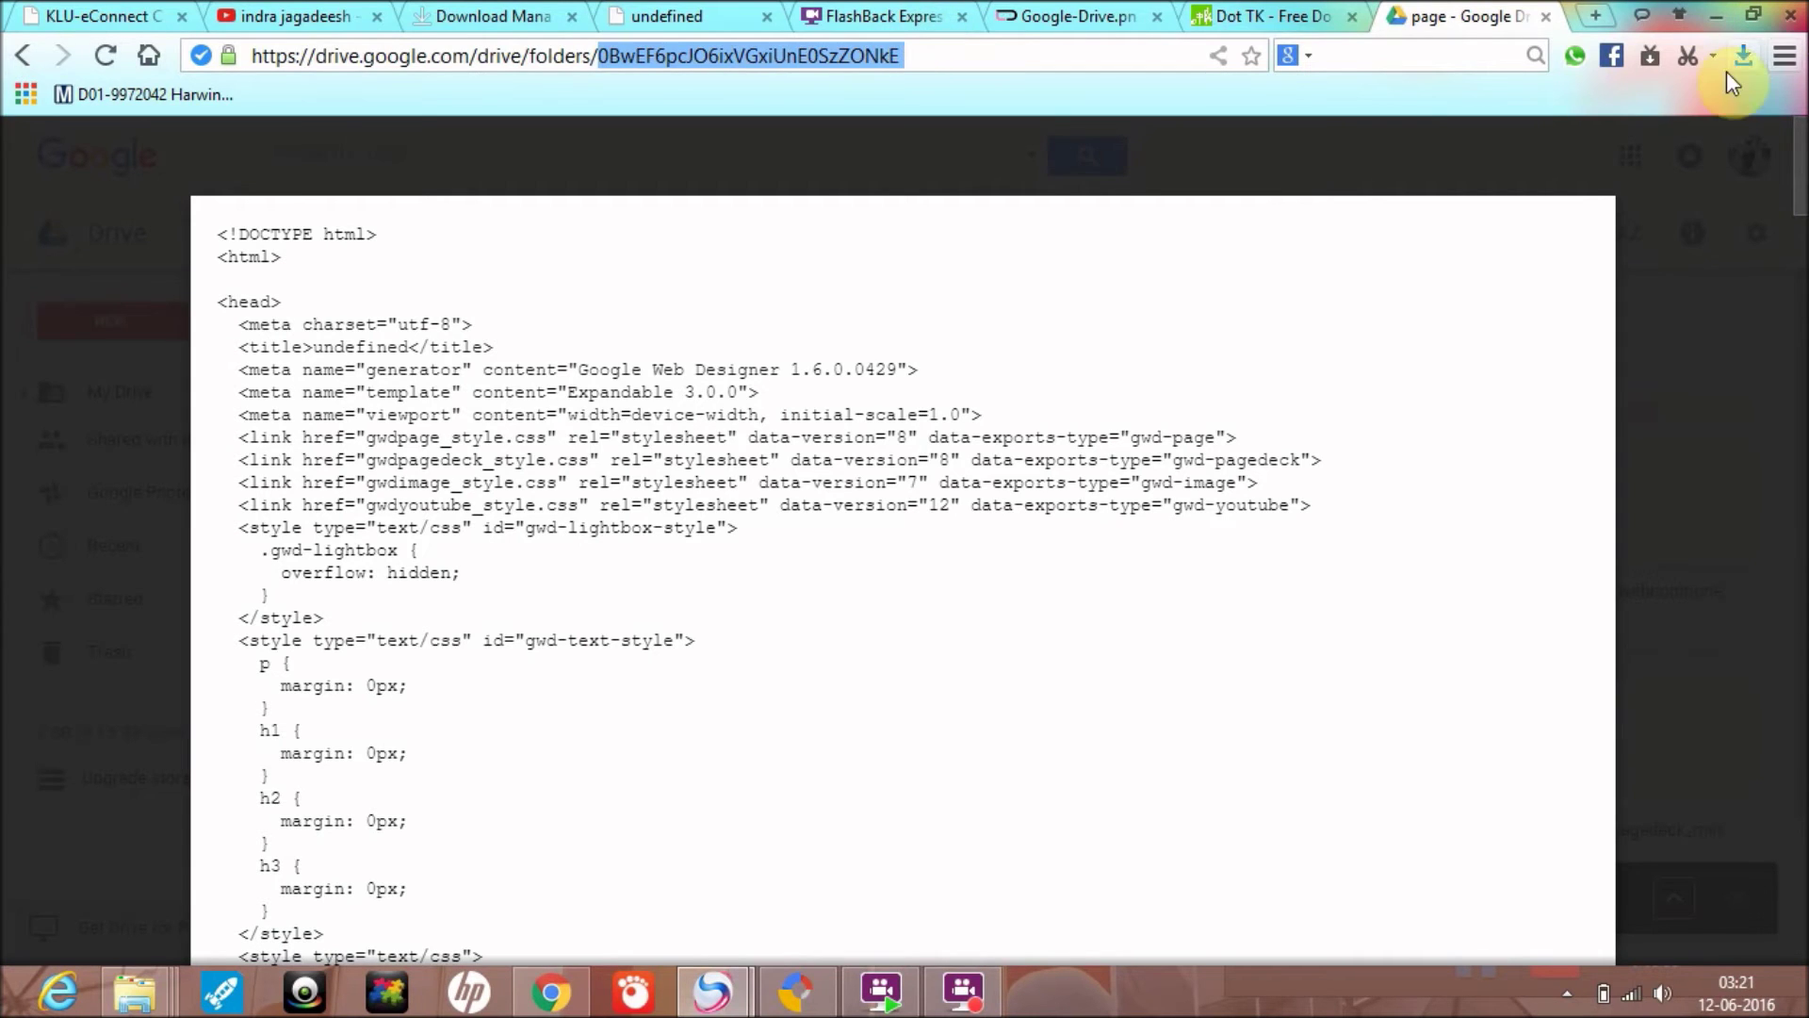
click(1593, 17)
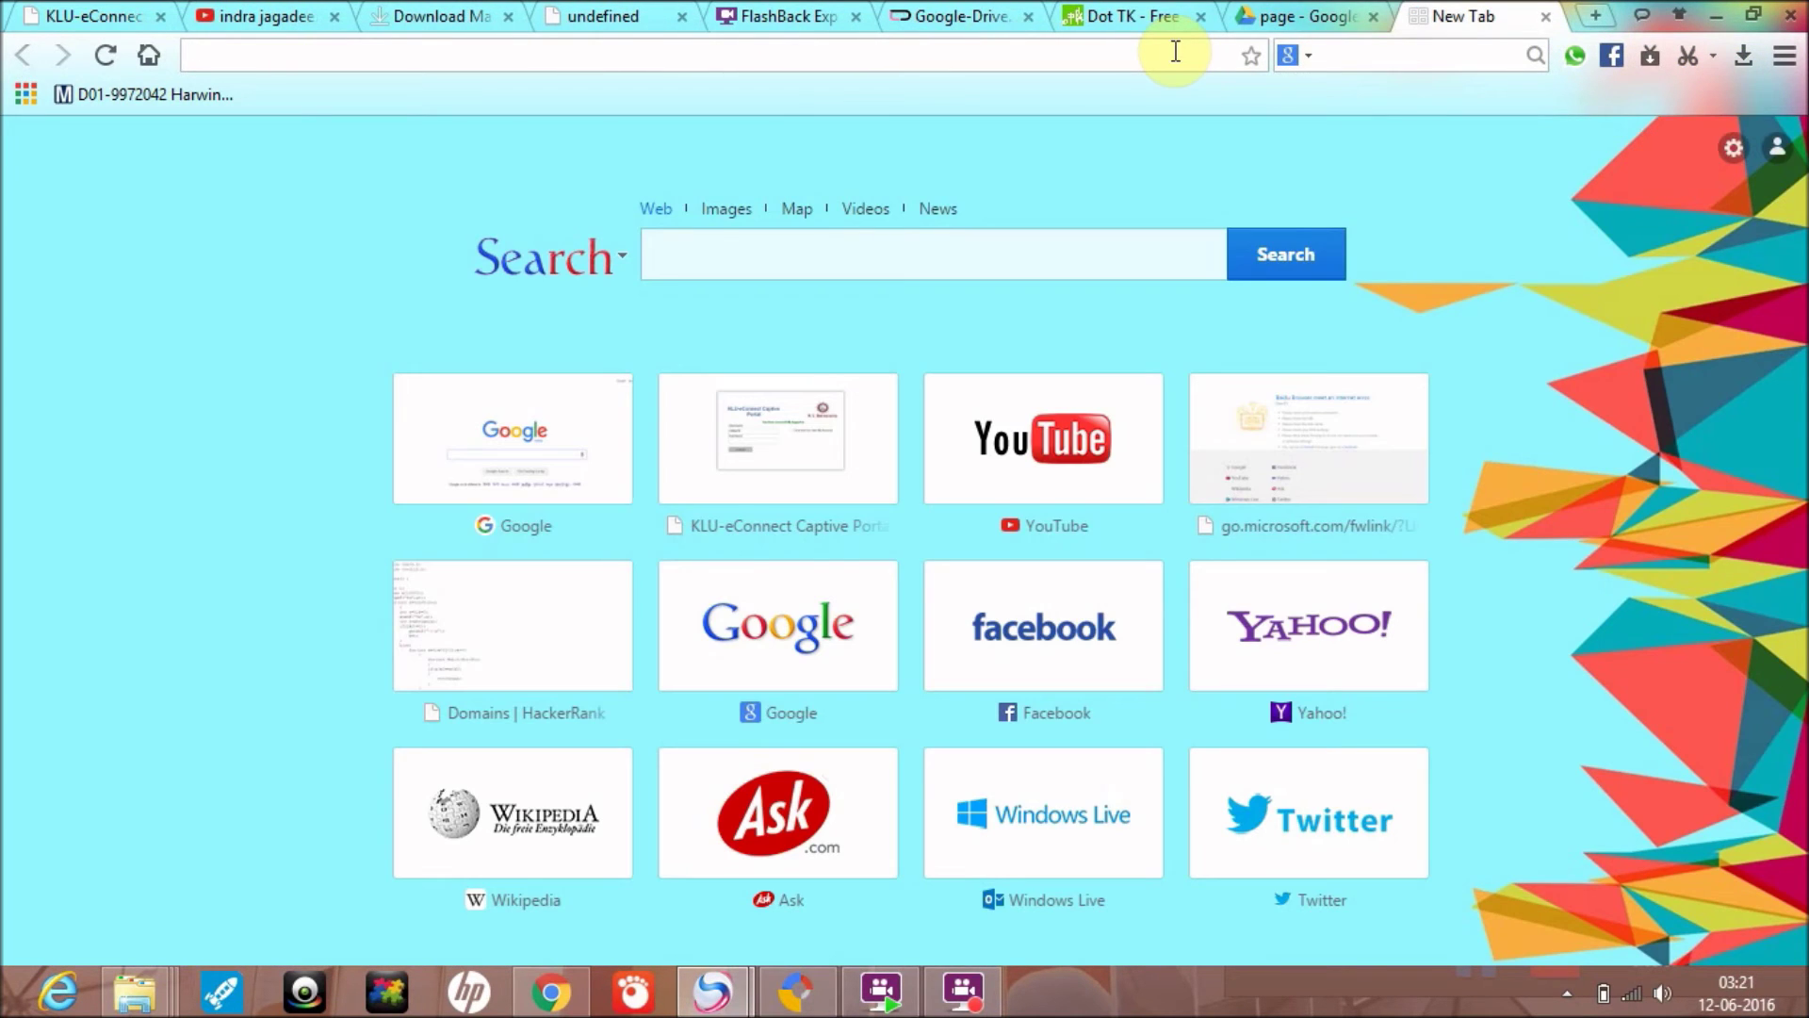
text(www.)
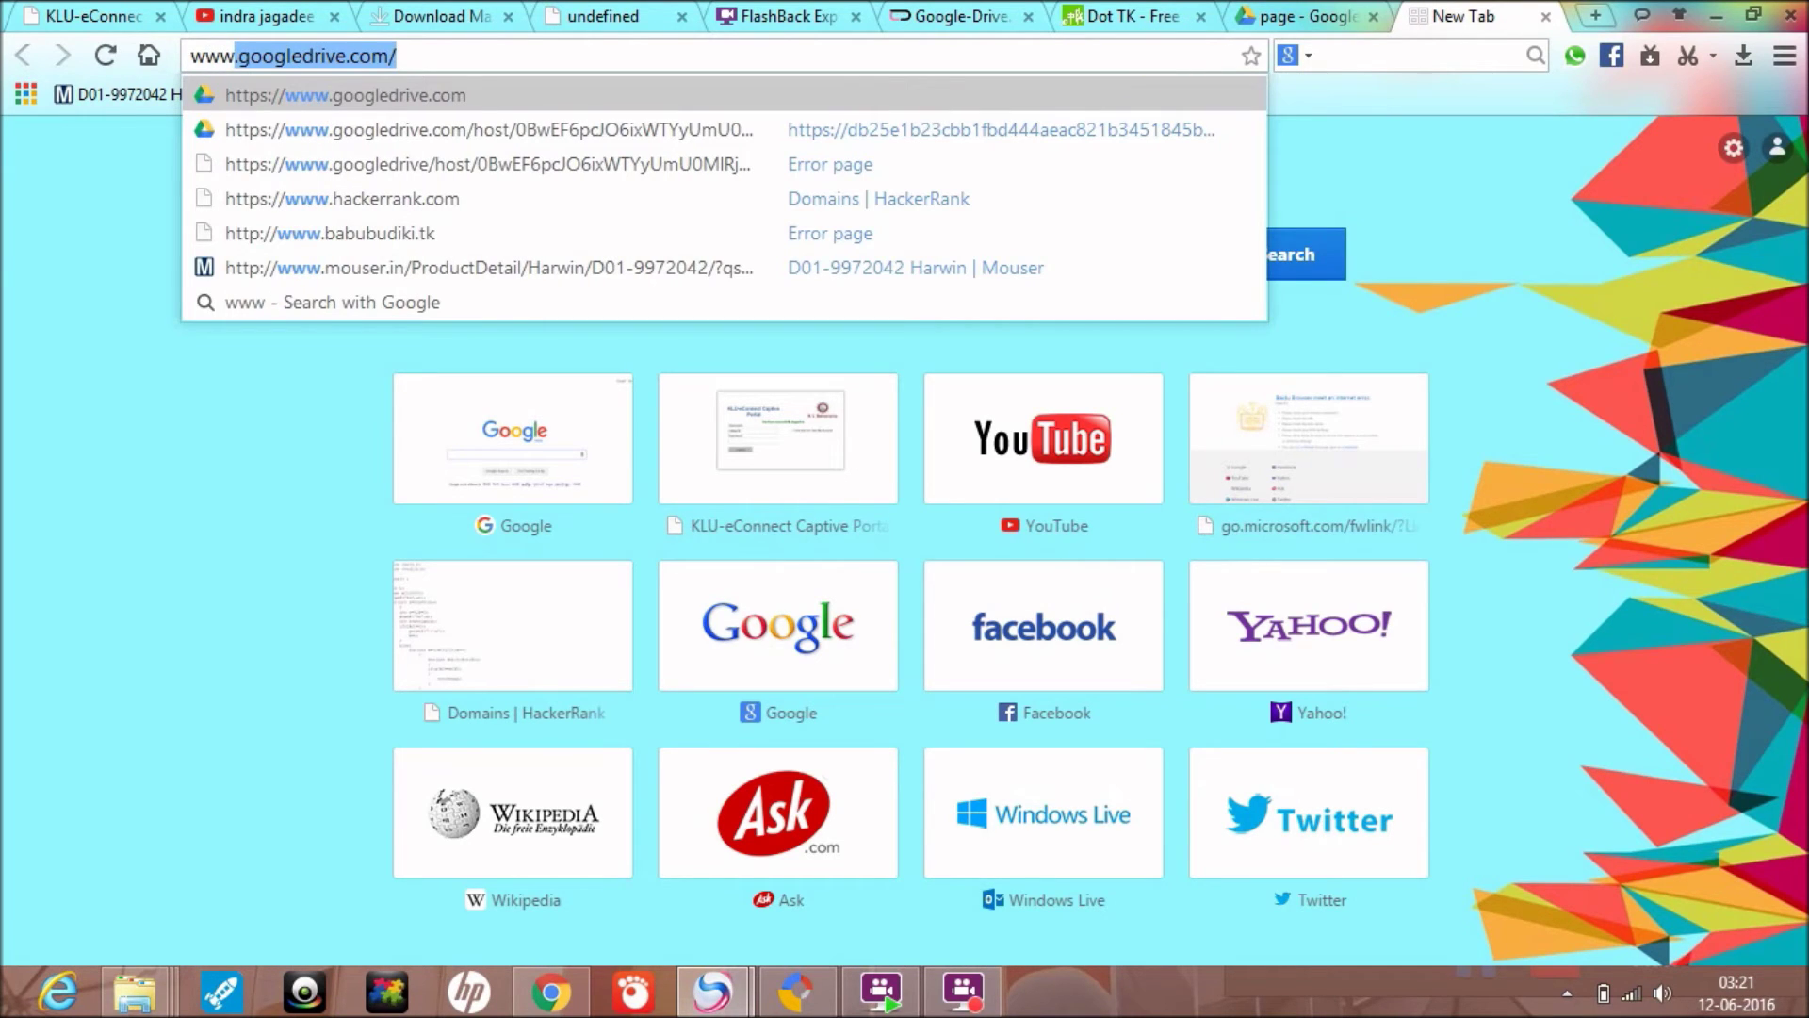
text(g)
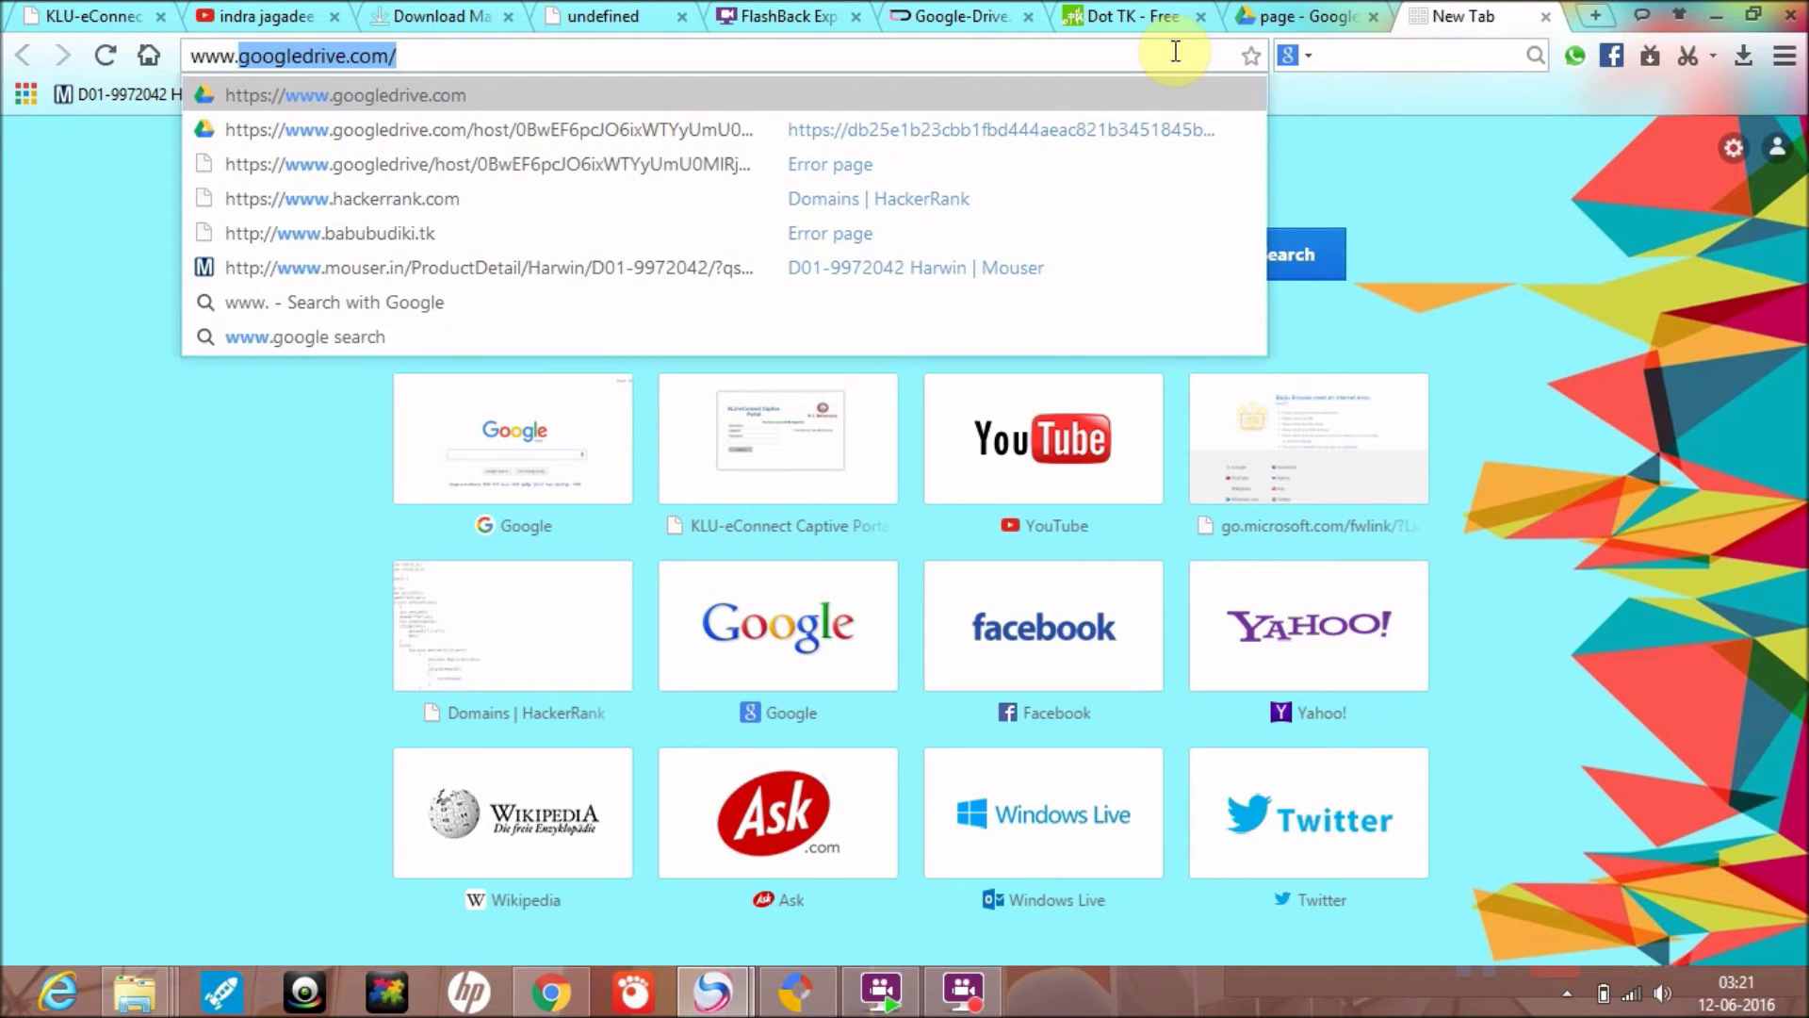
text(oo)
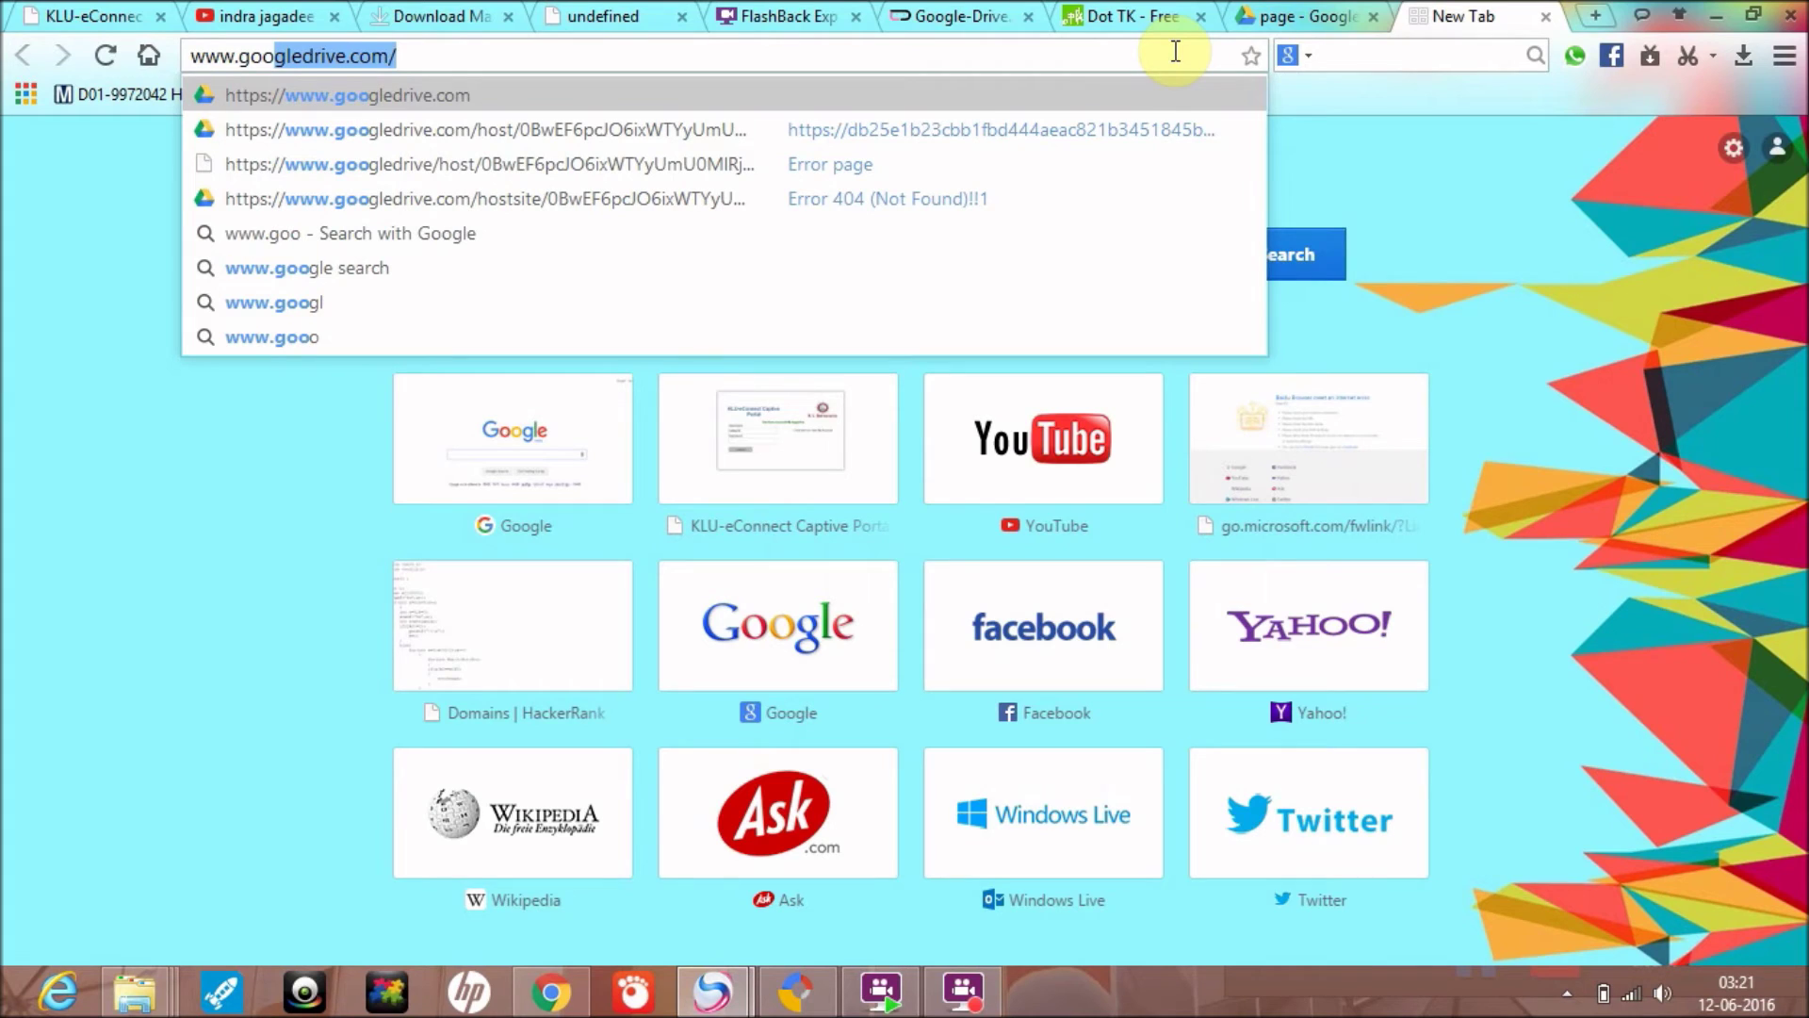
click(1175, 51)
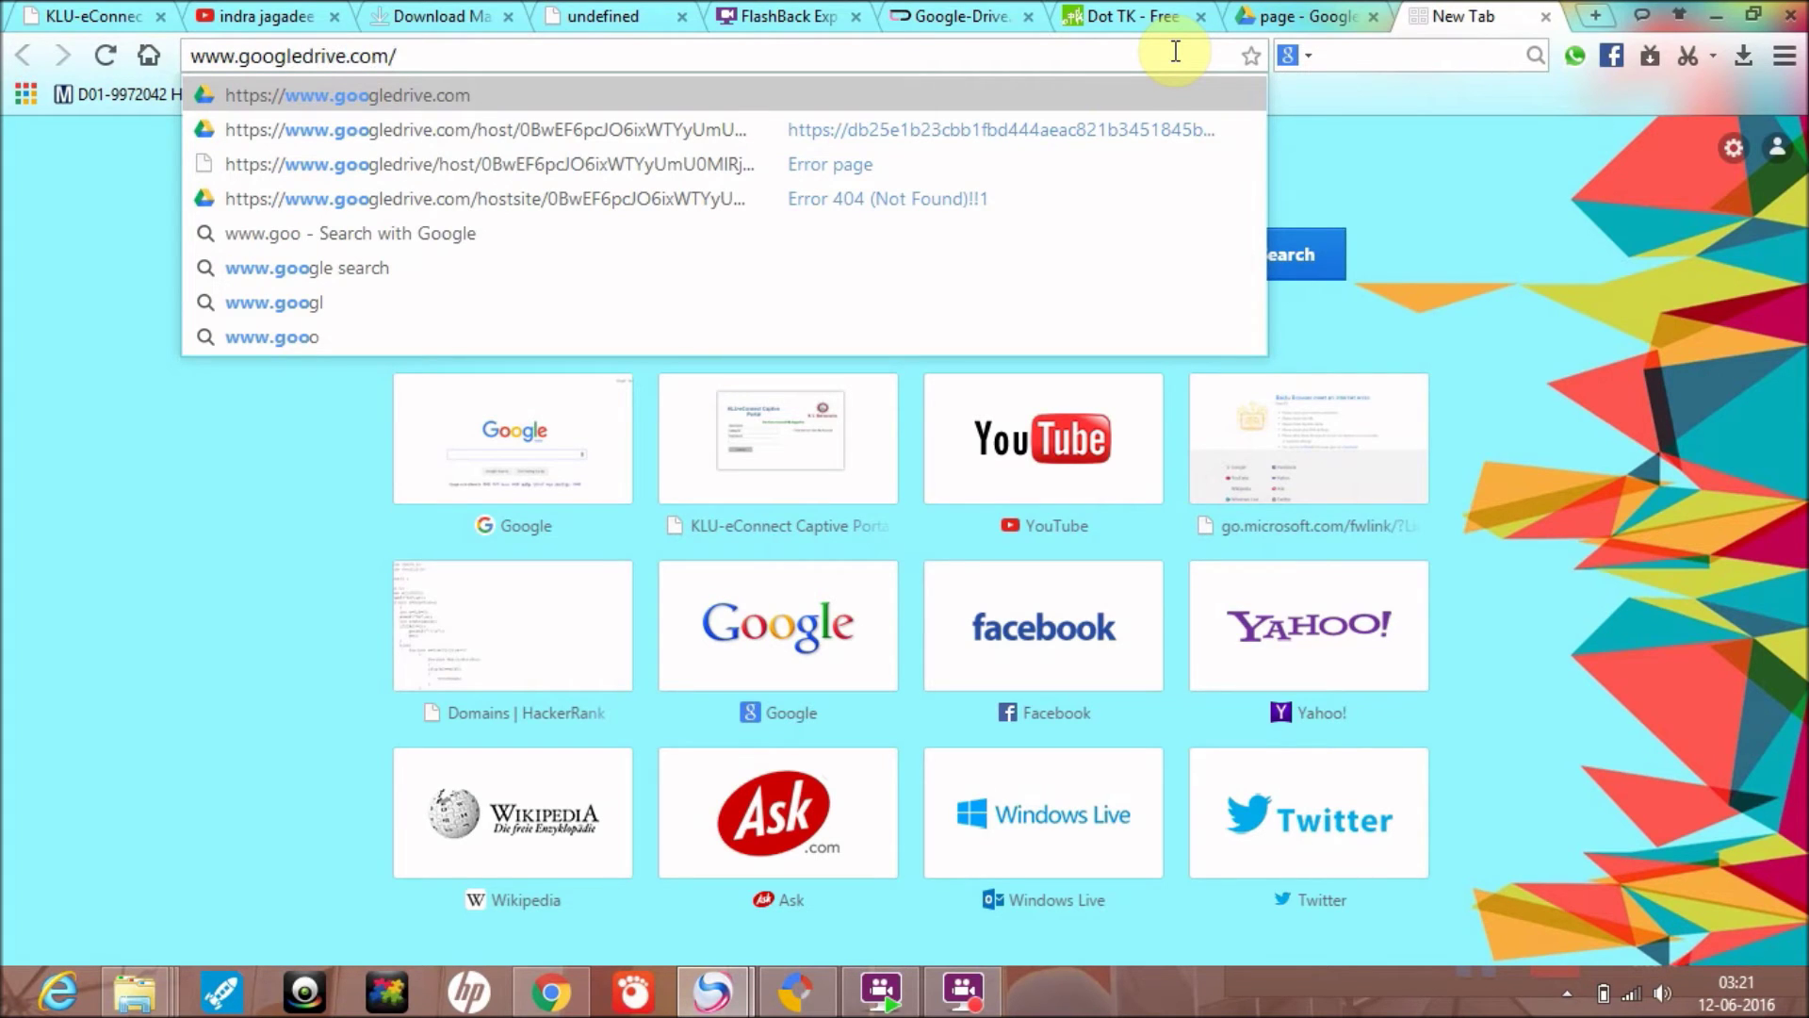
text(hos)
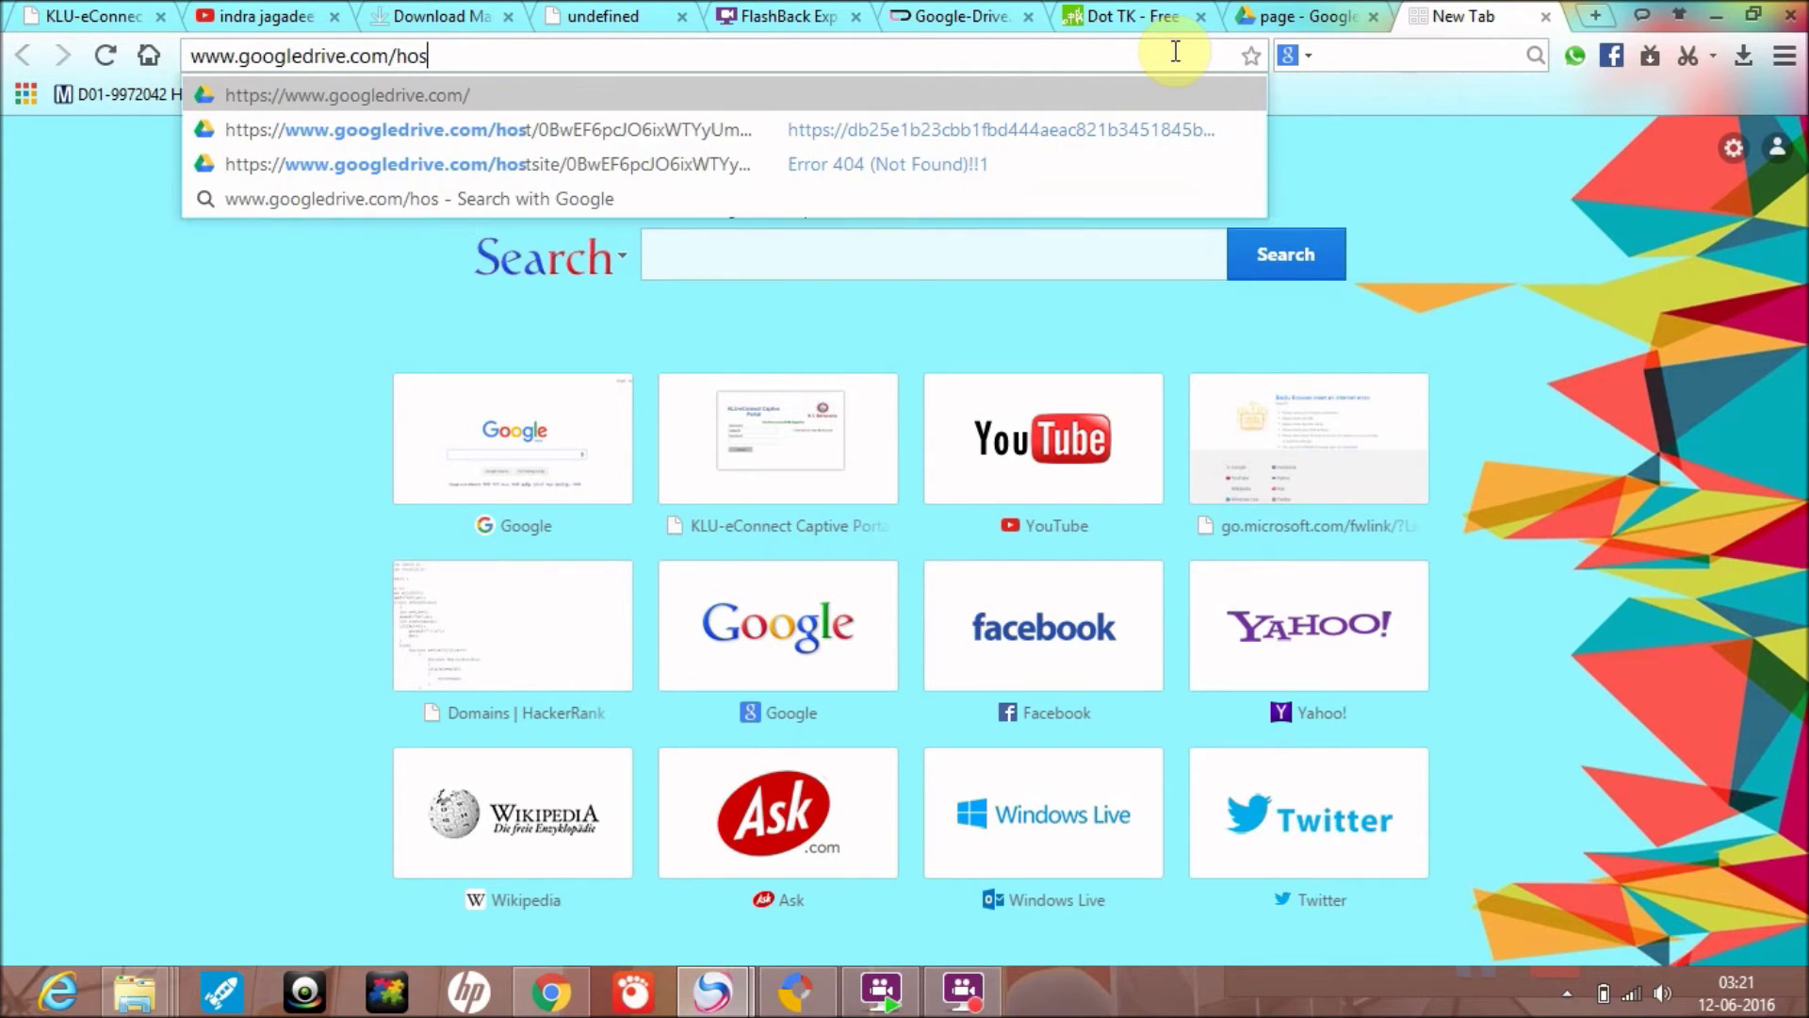
text(t/)
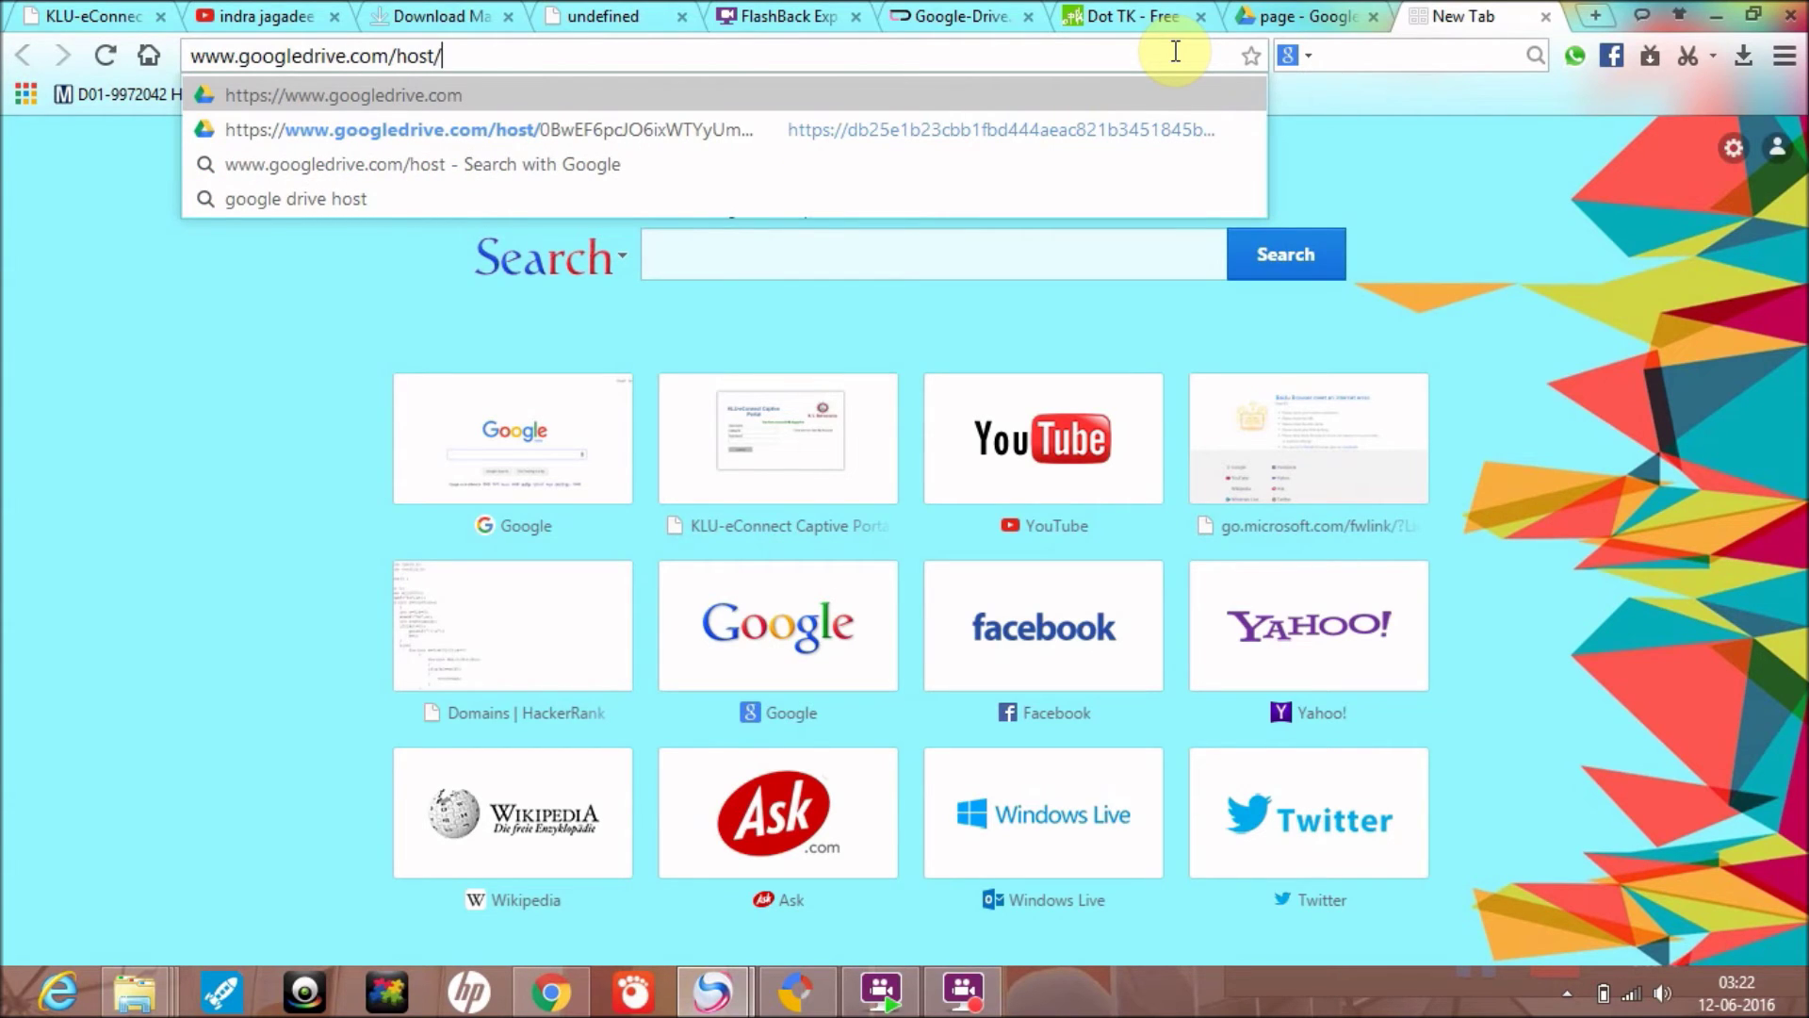
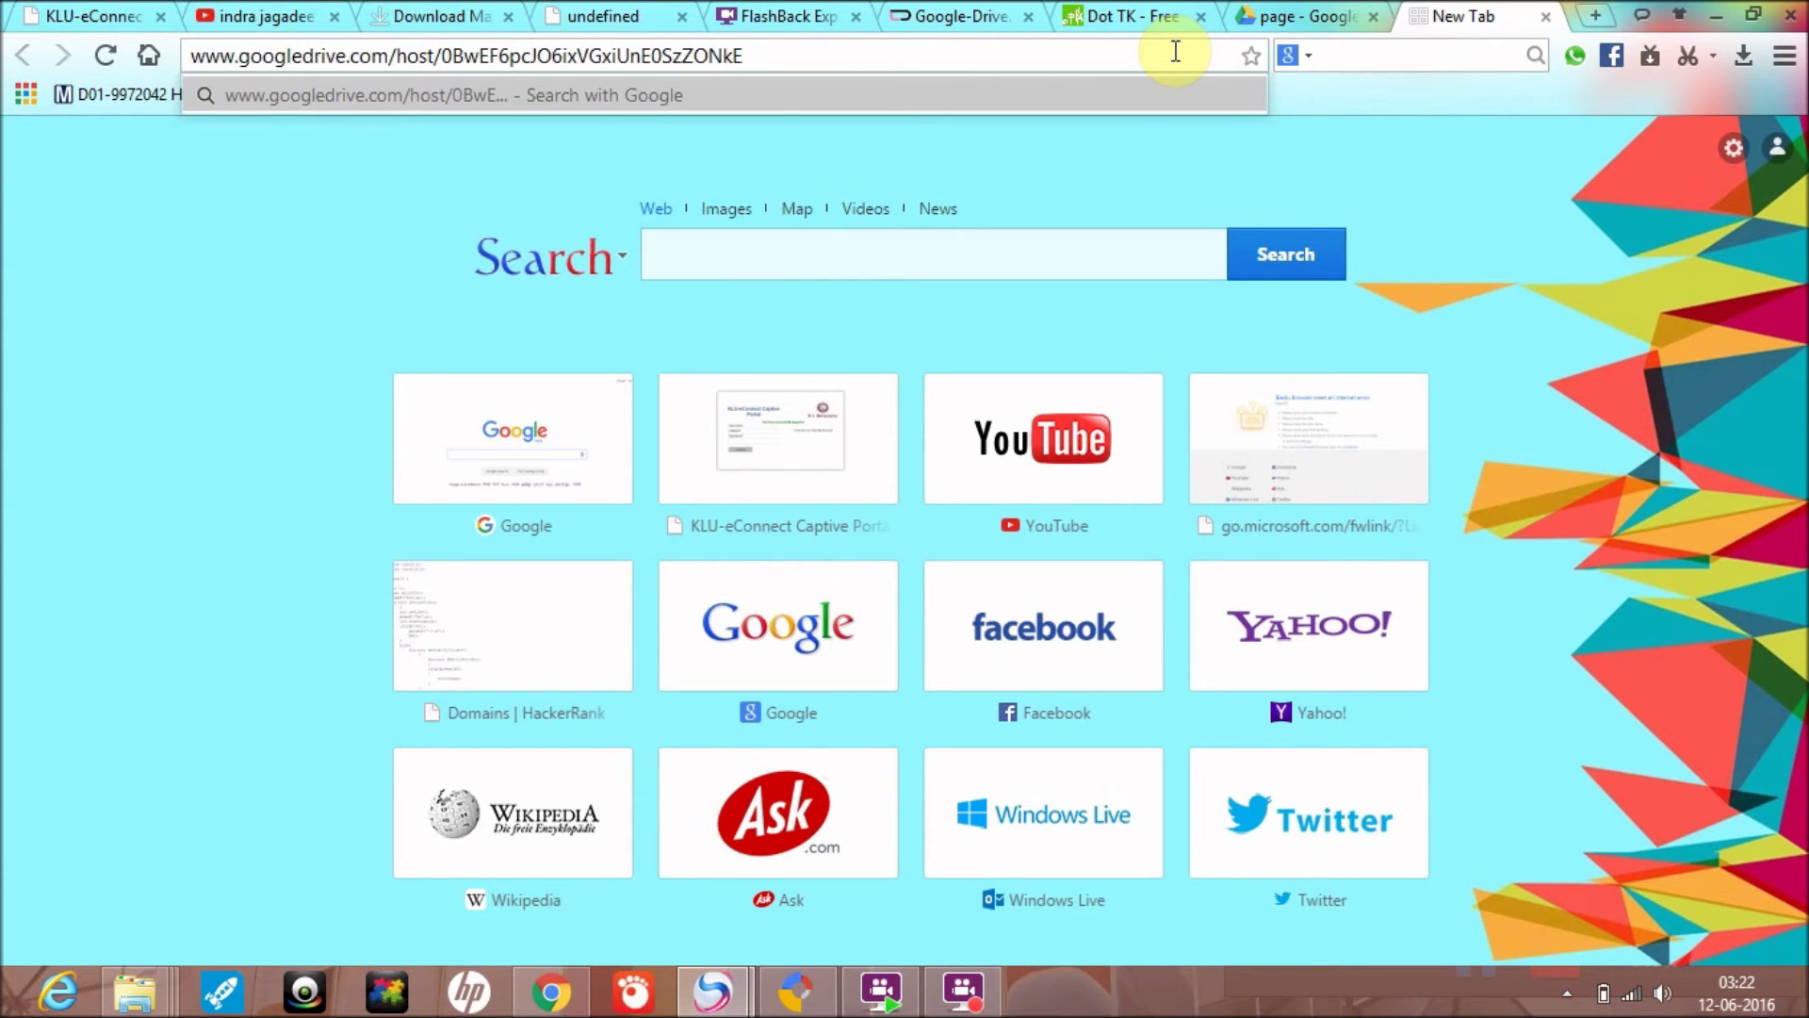
text(/dipages.html)
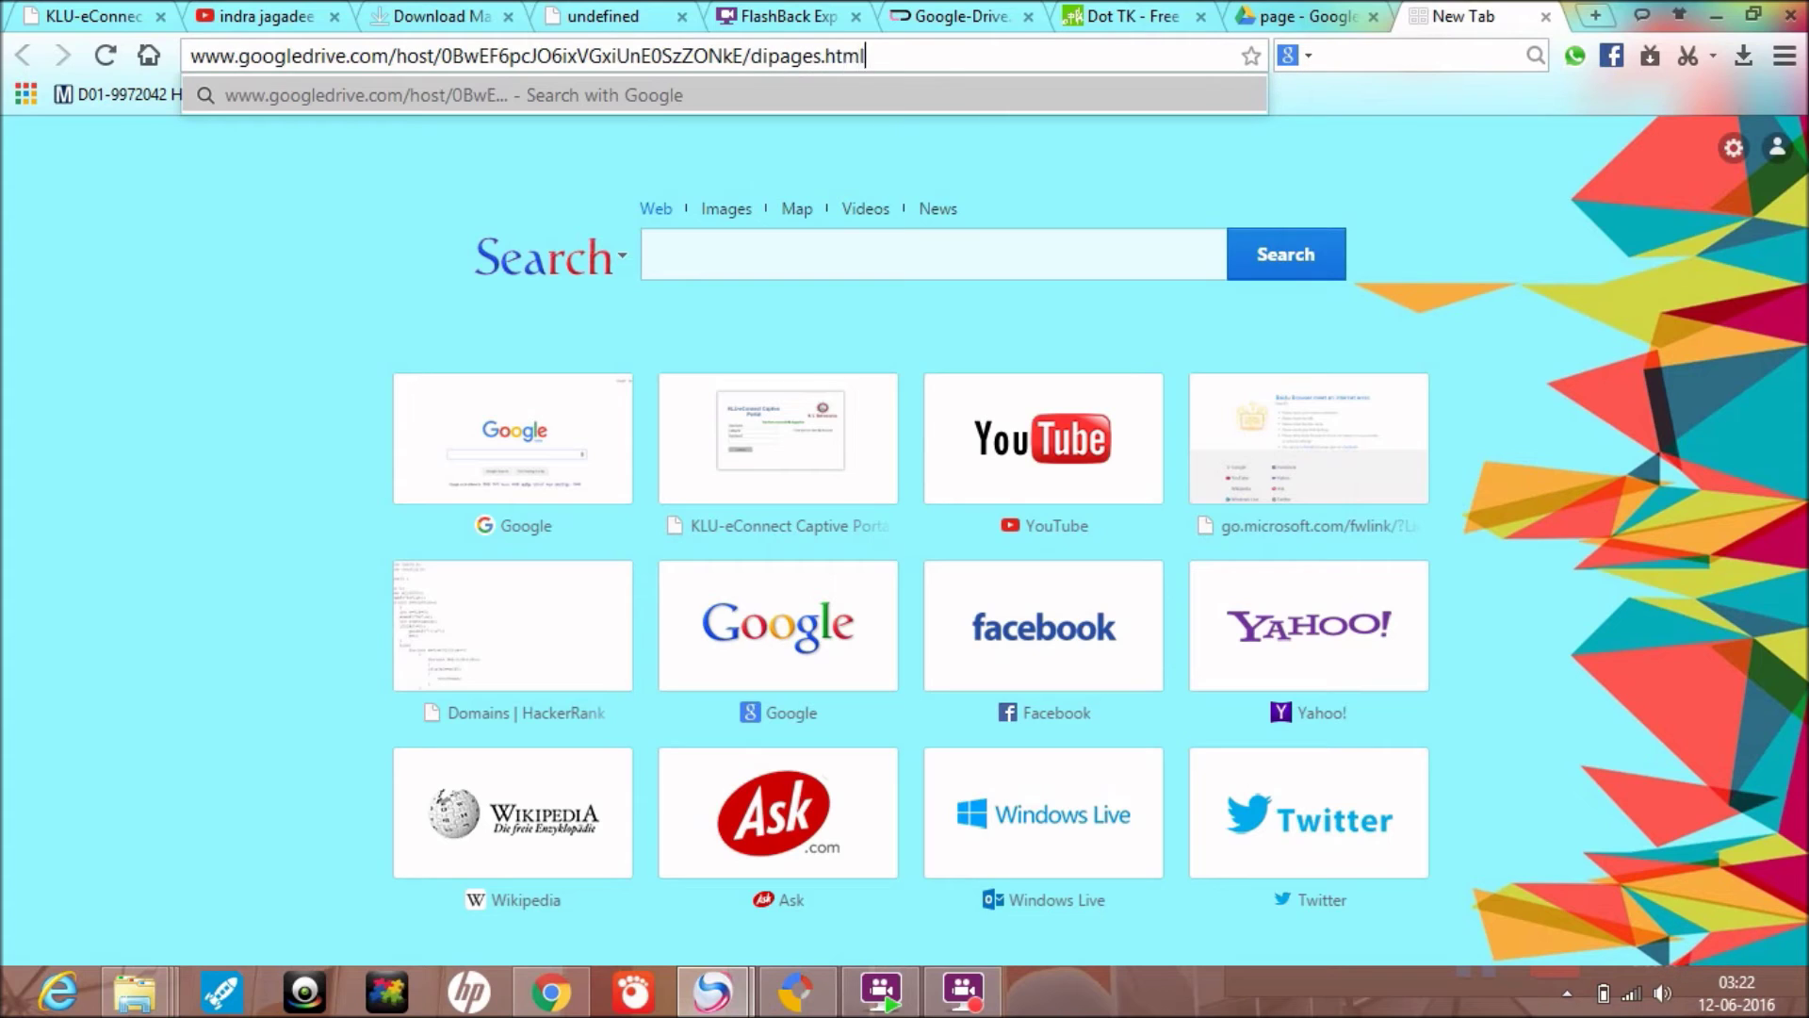
key(Return)
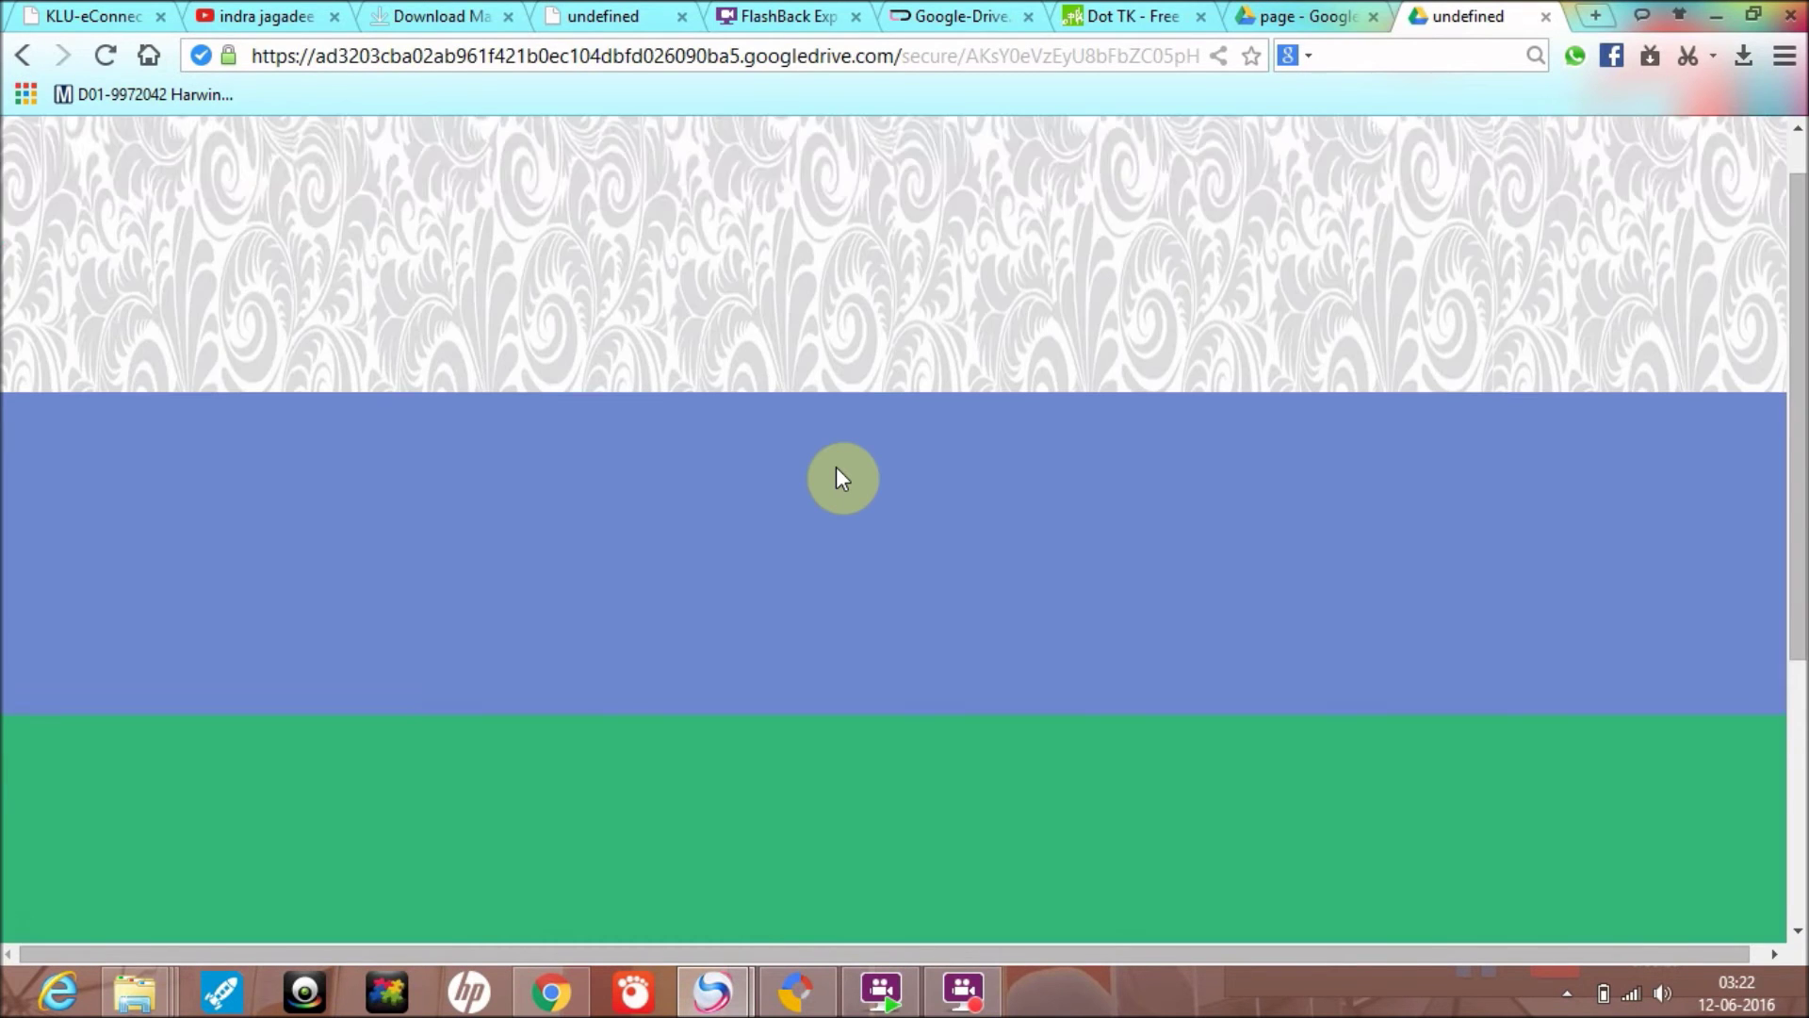
scroll(836, 477, down, 2)
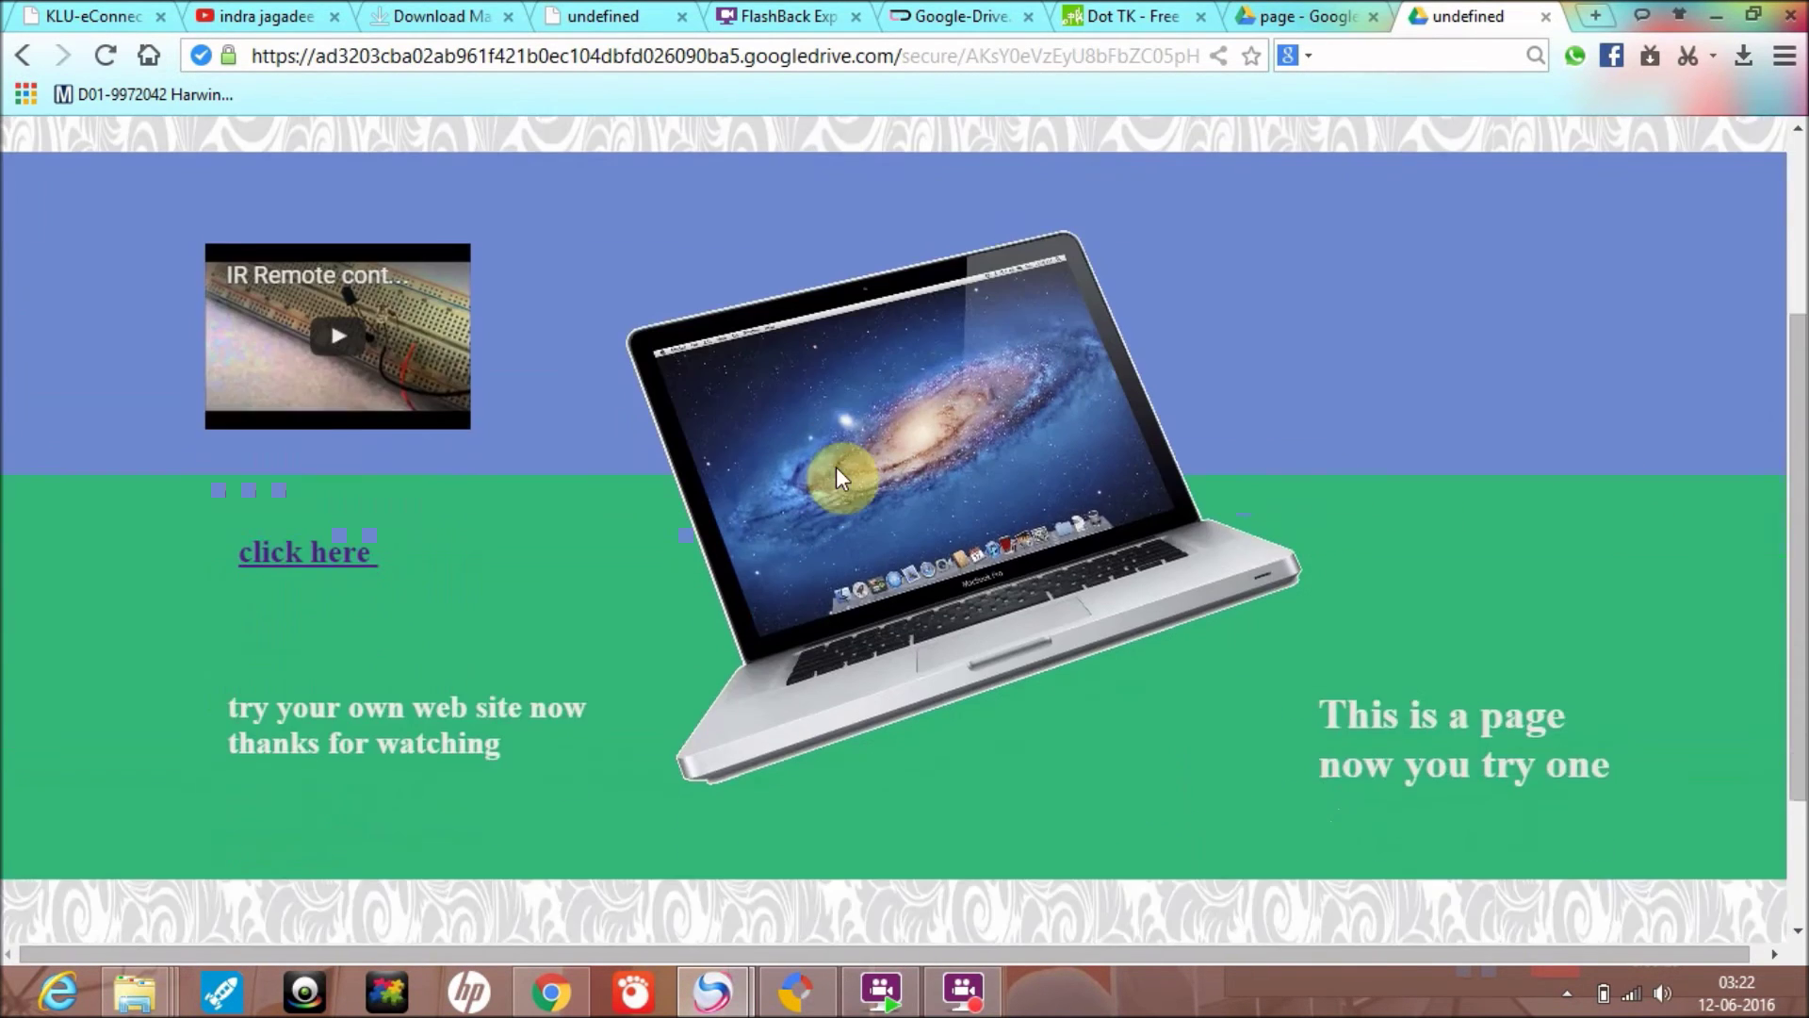
scroll(835, 475, up, 2)
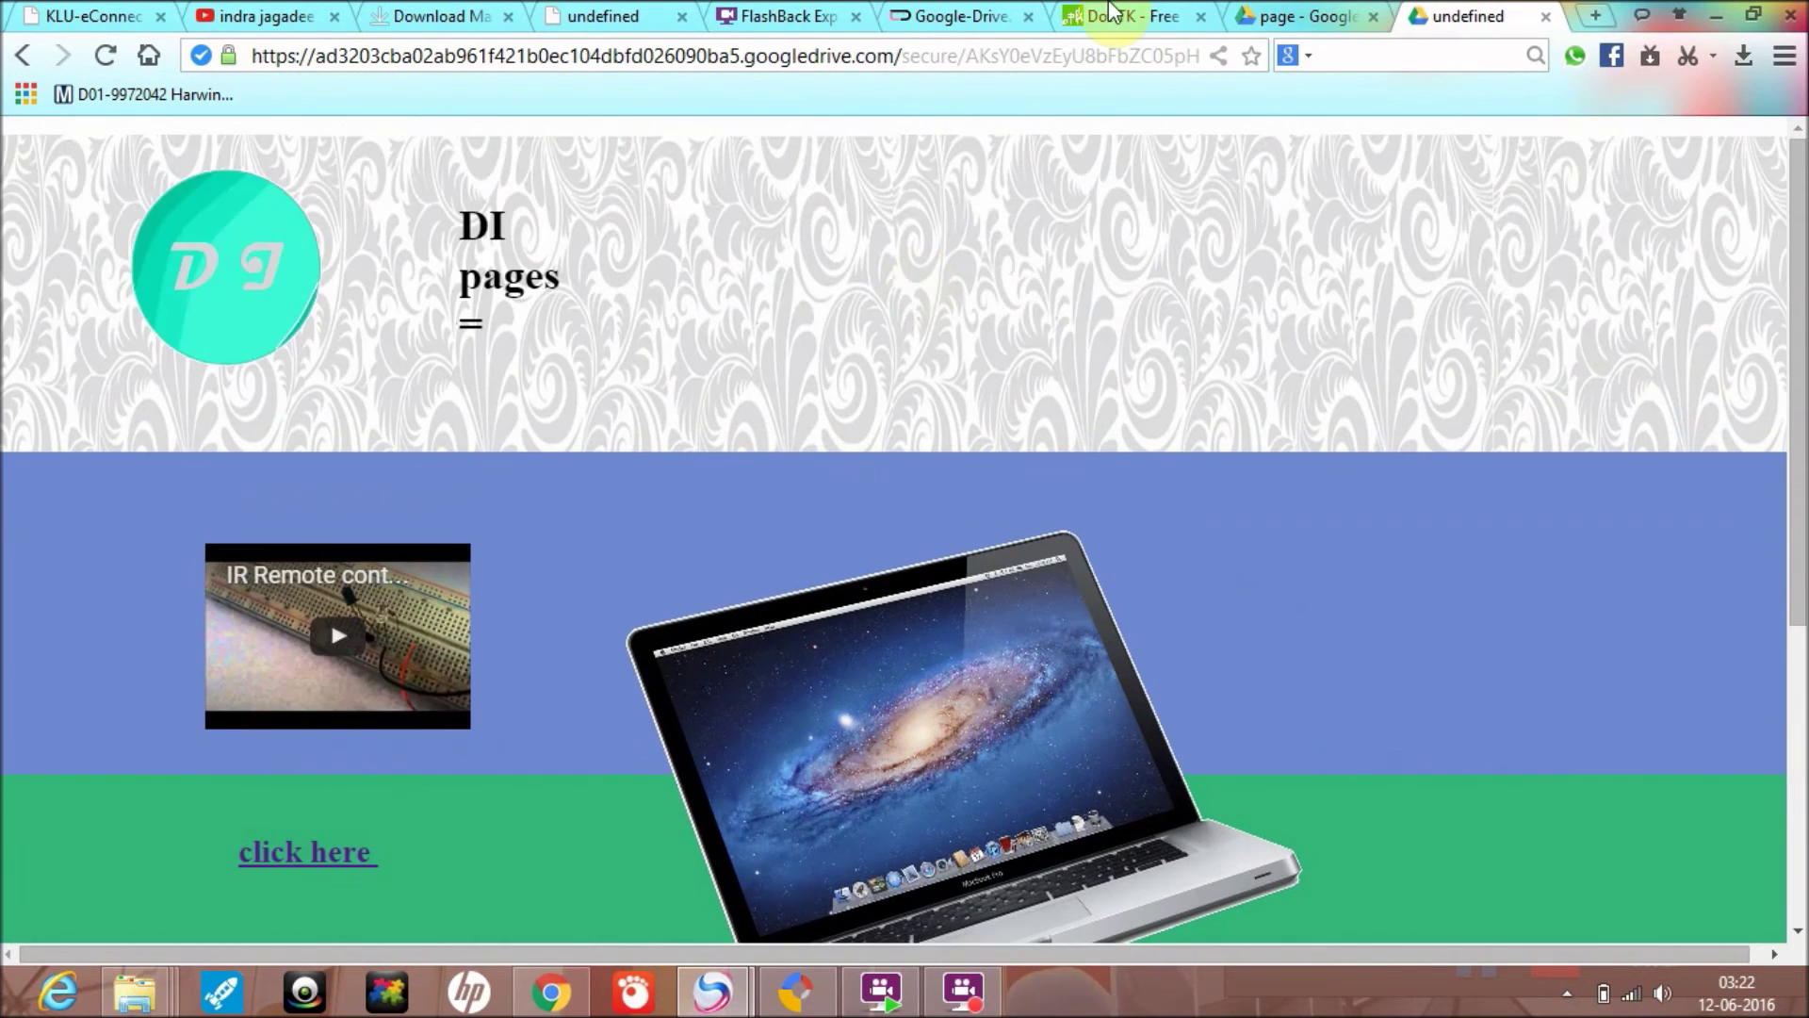
Step: Close the dipages.html preview in Drive after checking the hosted site renders
click(1246, 14)
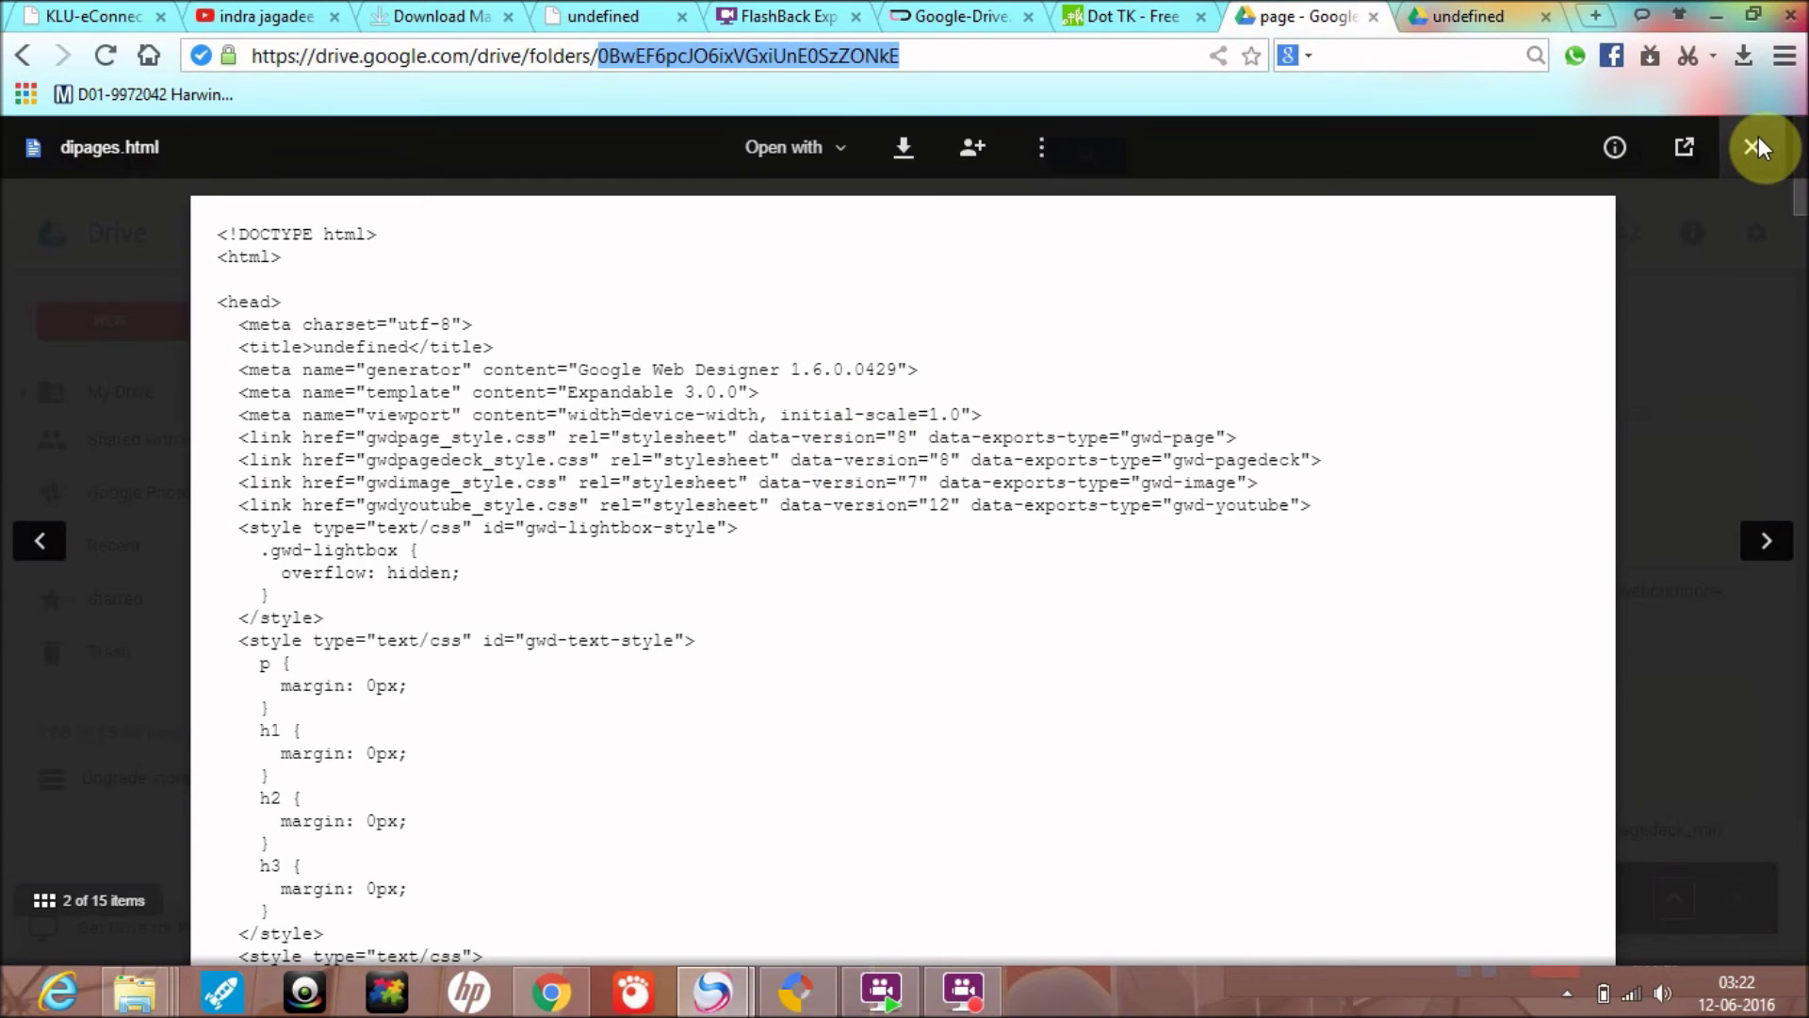
click(1757, 147)
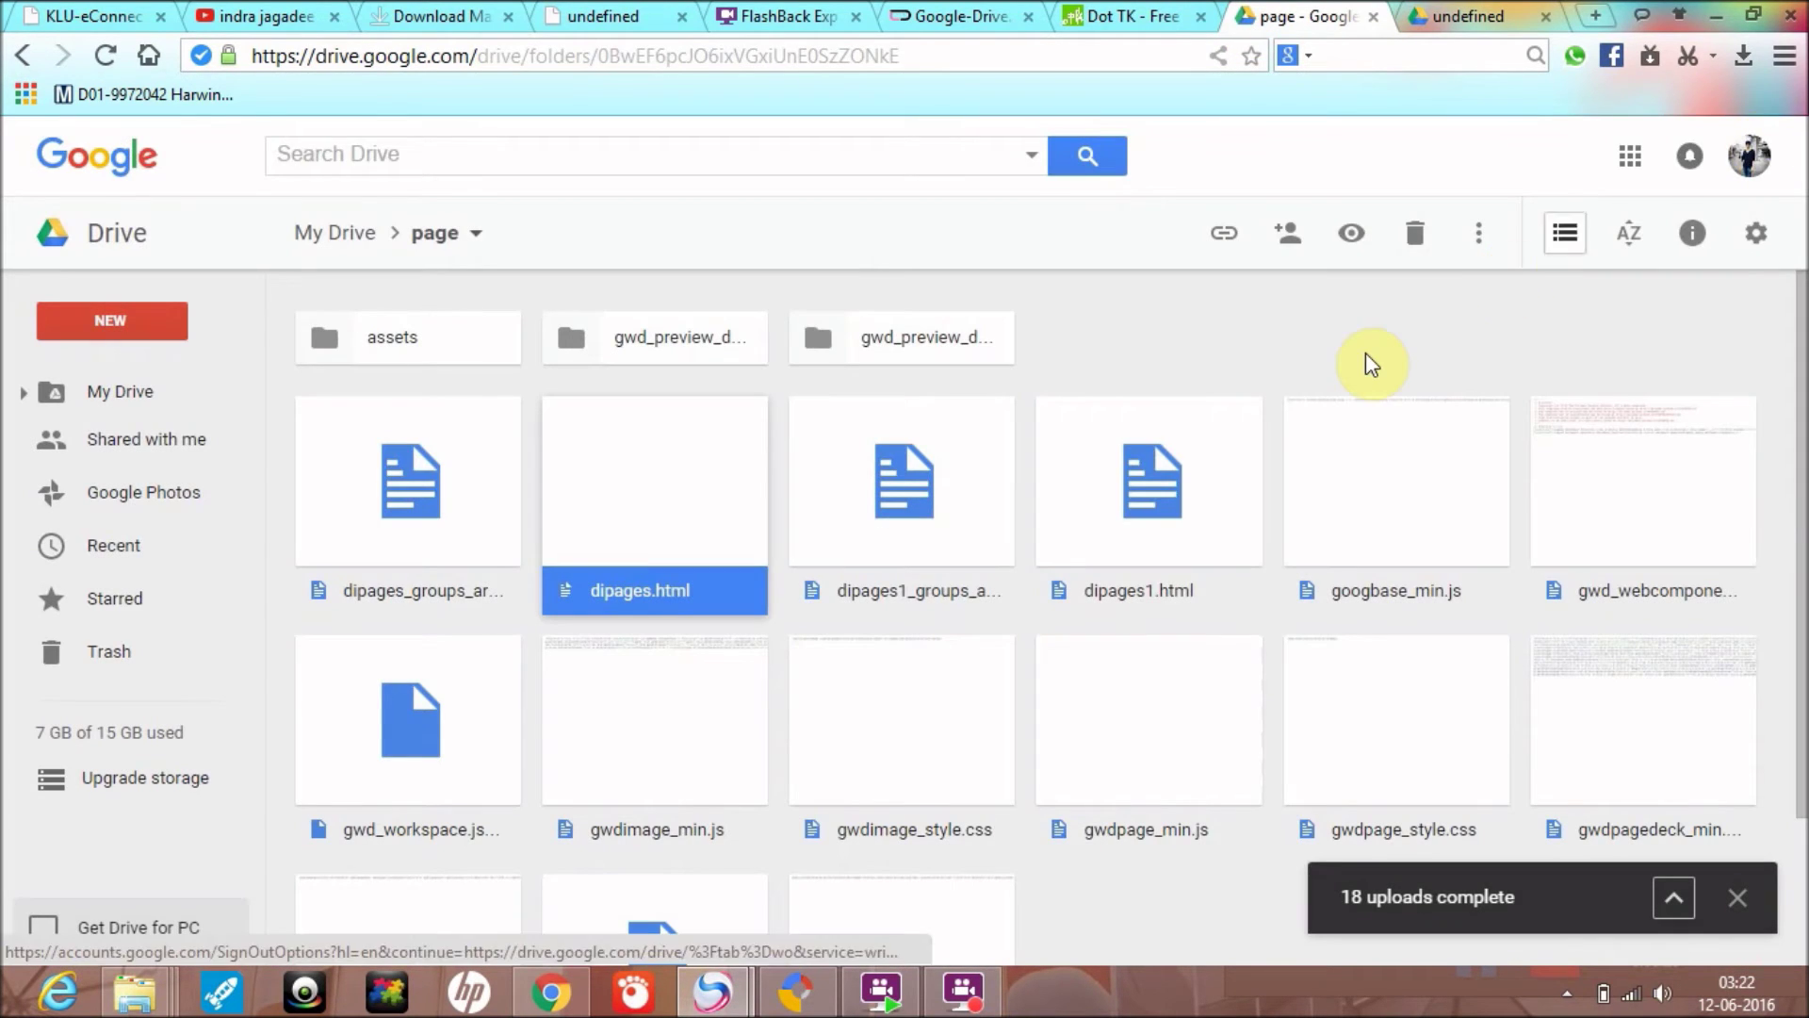
click(1448, 17)
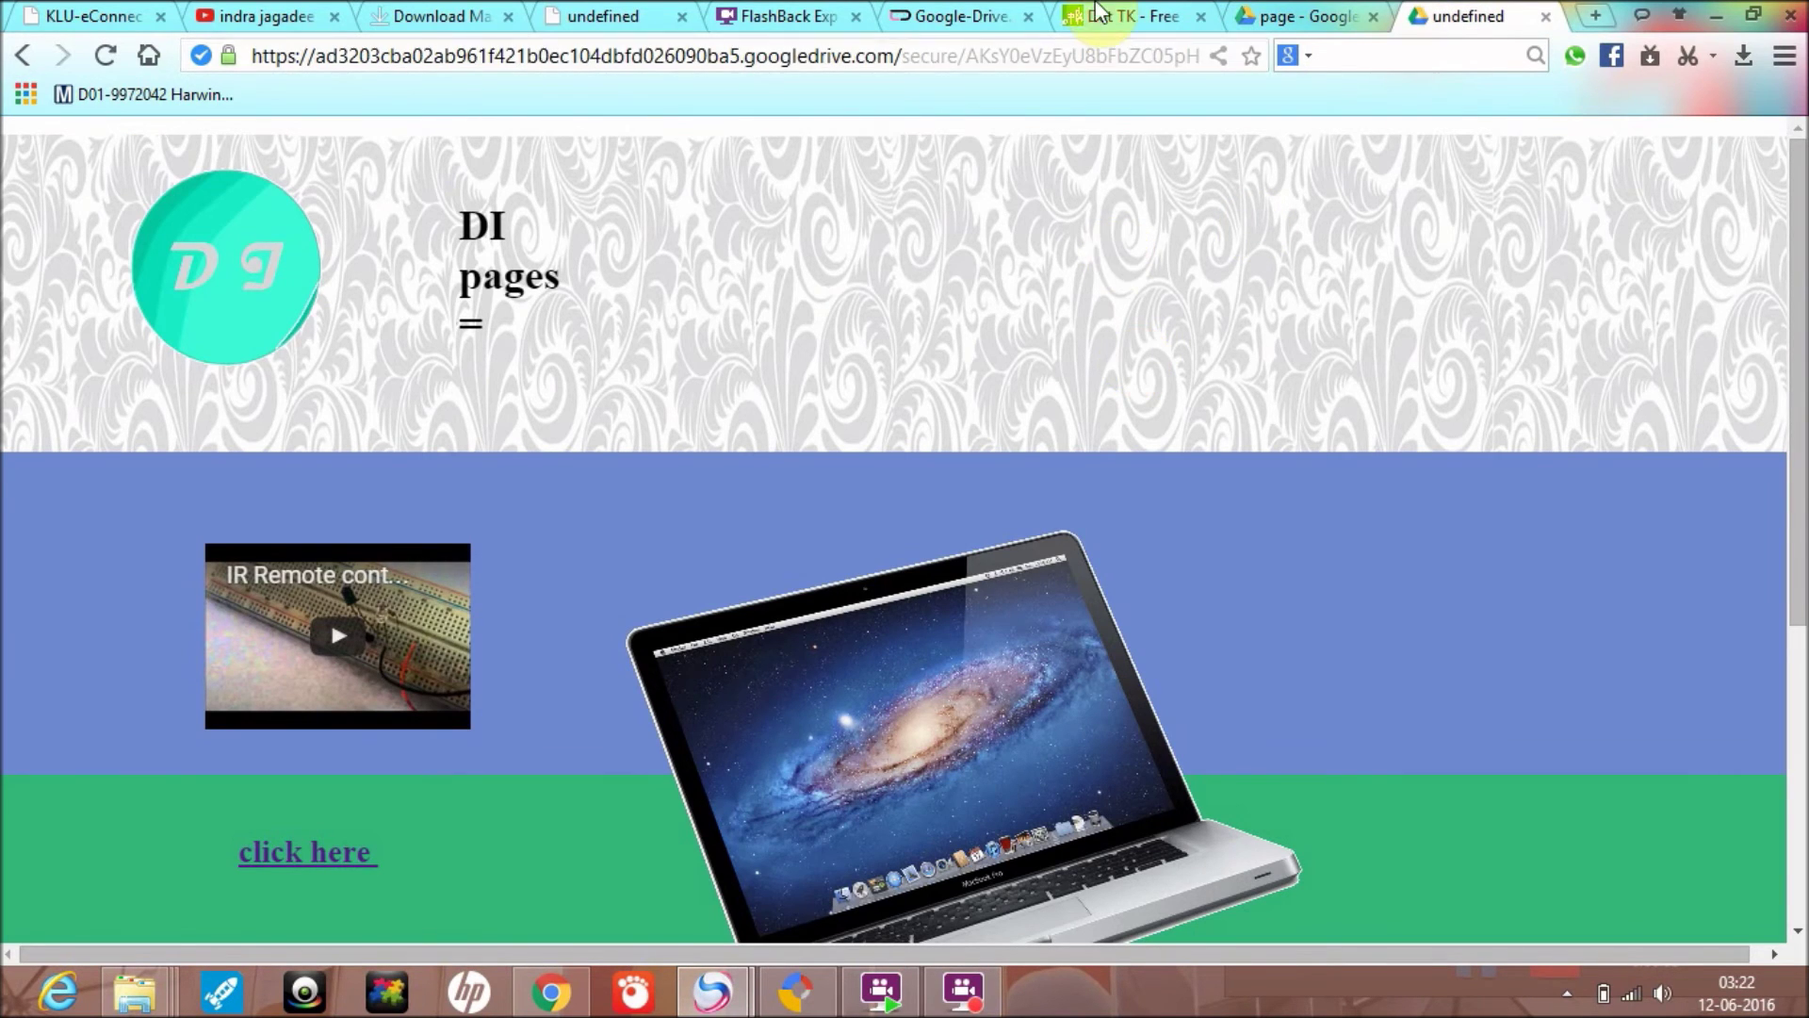
click(1329, 17)
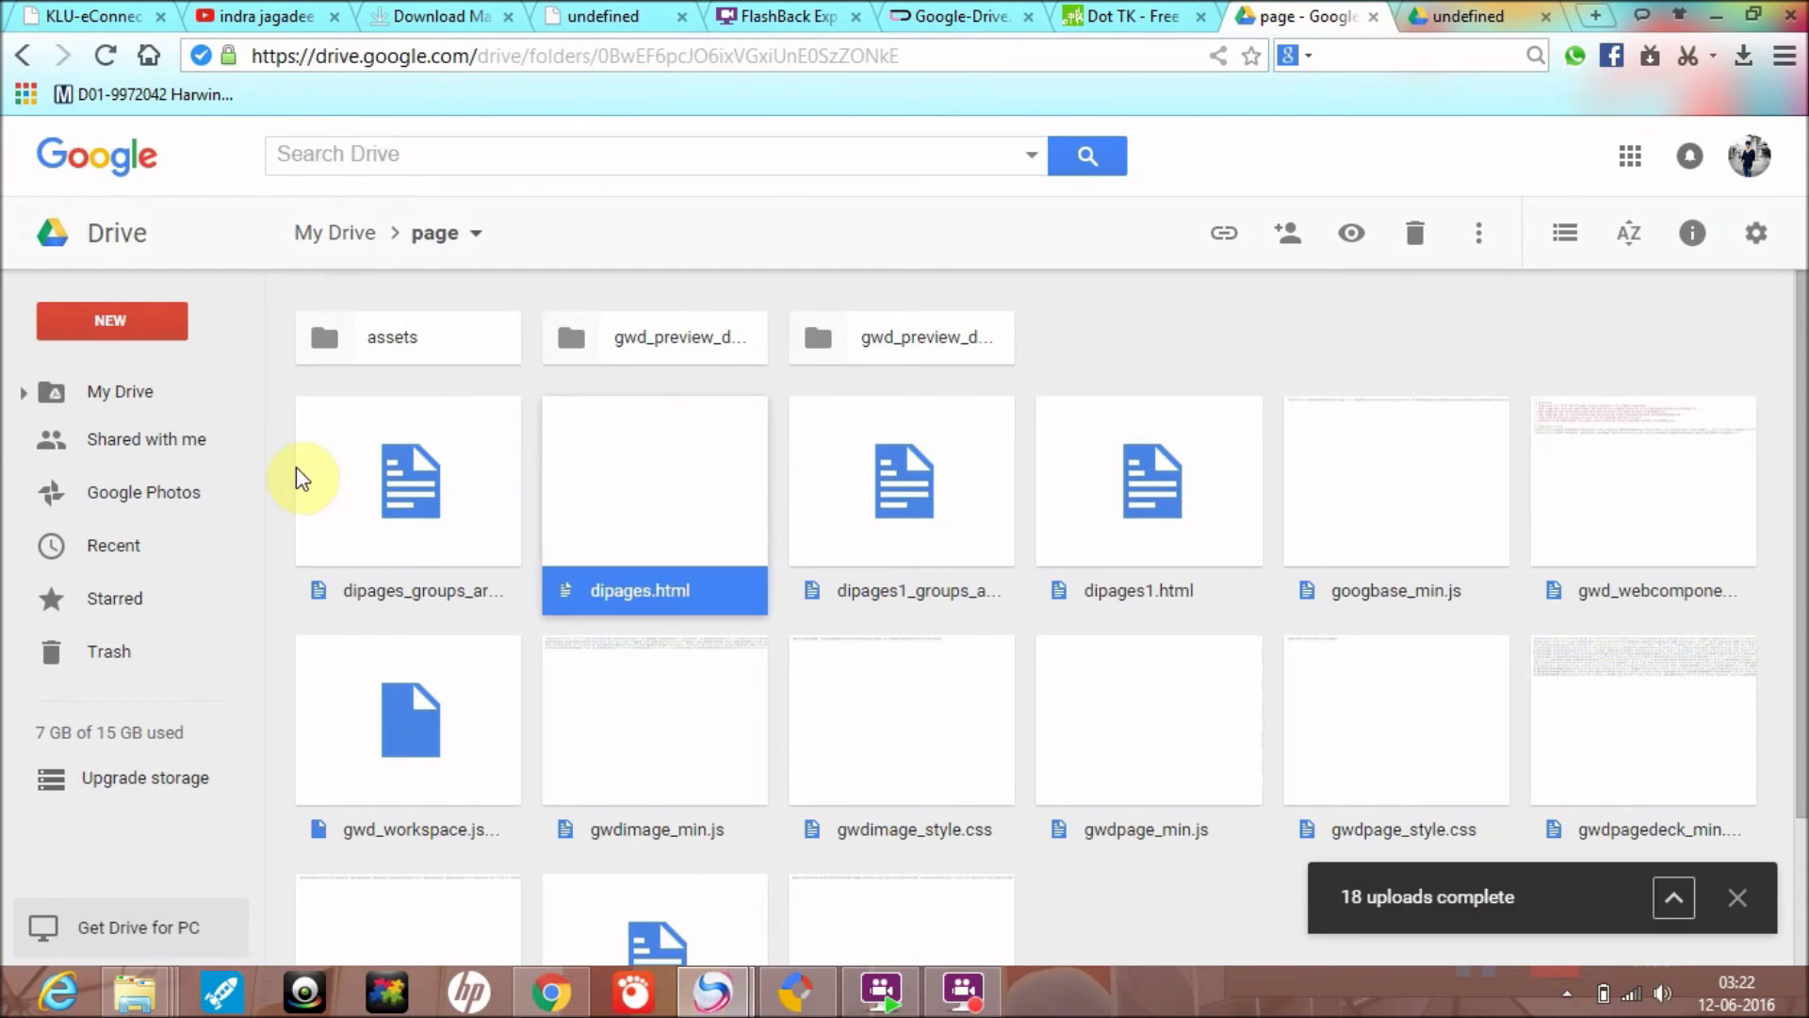
Step: Set the page folder's sharing to 'On - Public on the web' and save
click(140, 393)
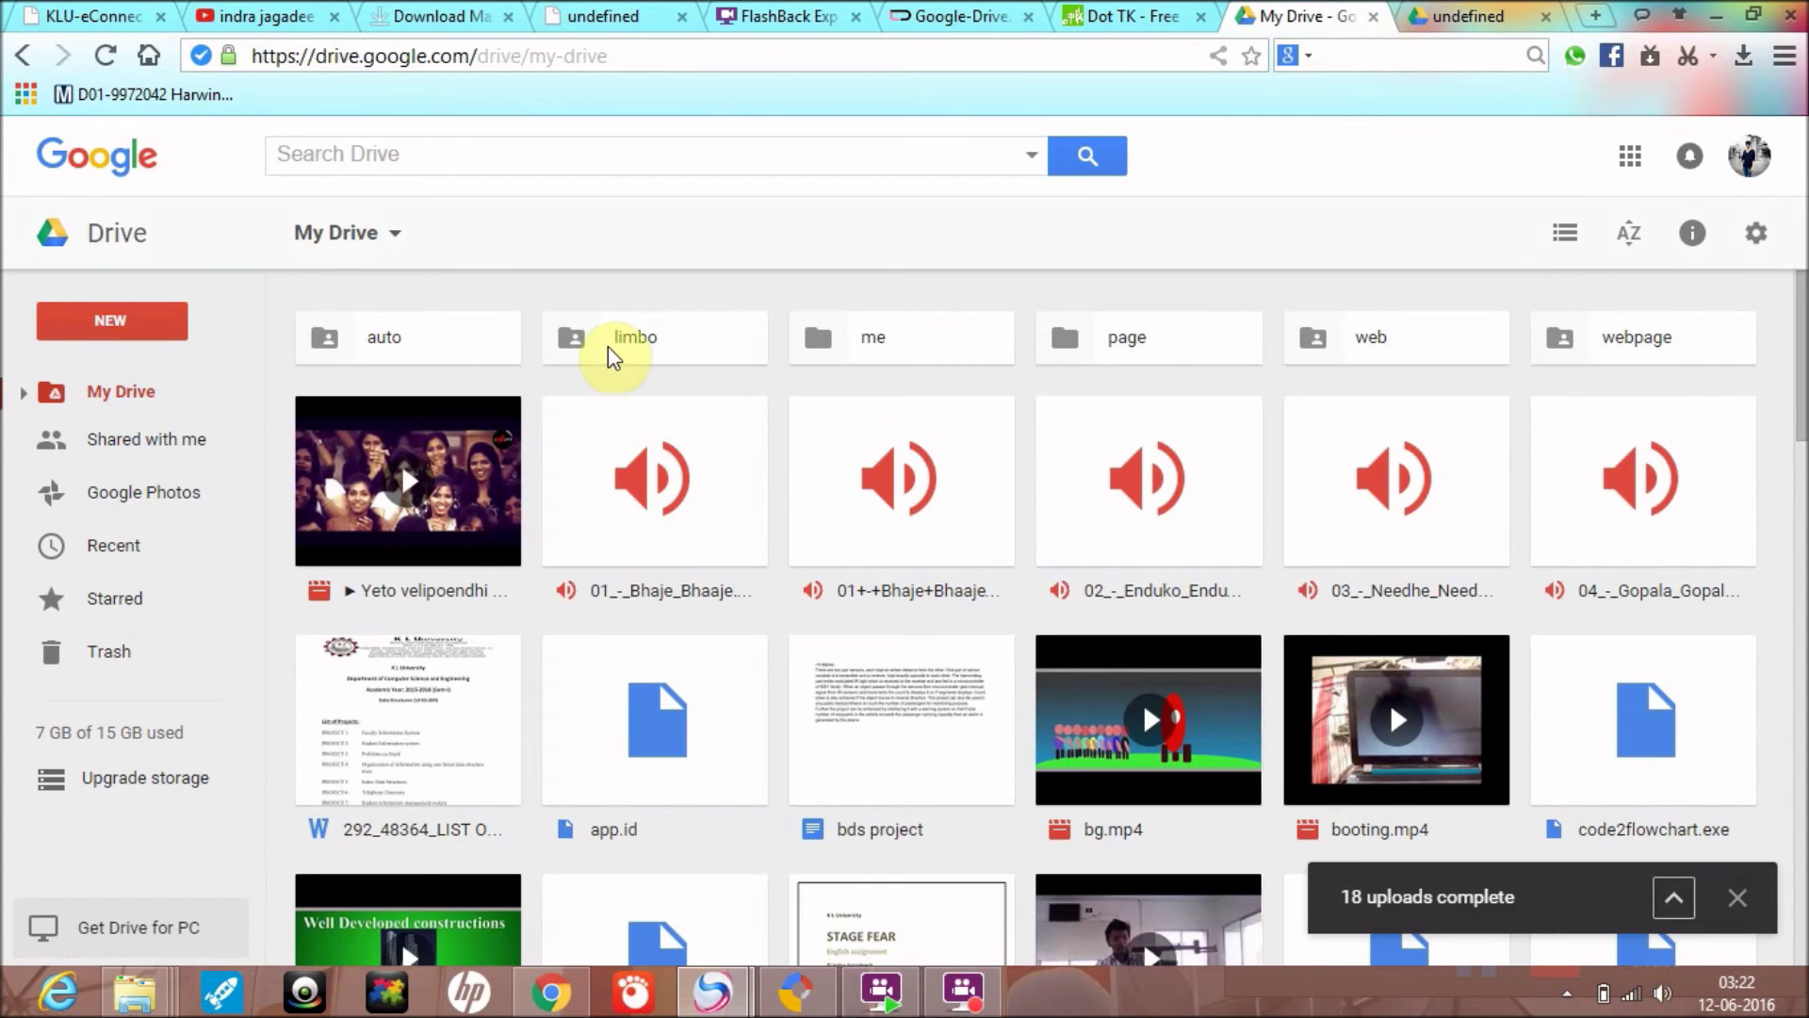
click(1152, 358)
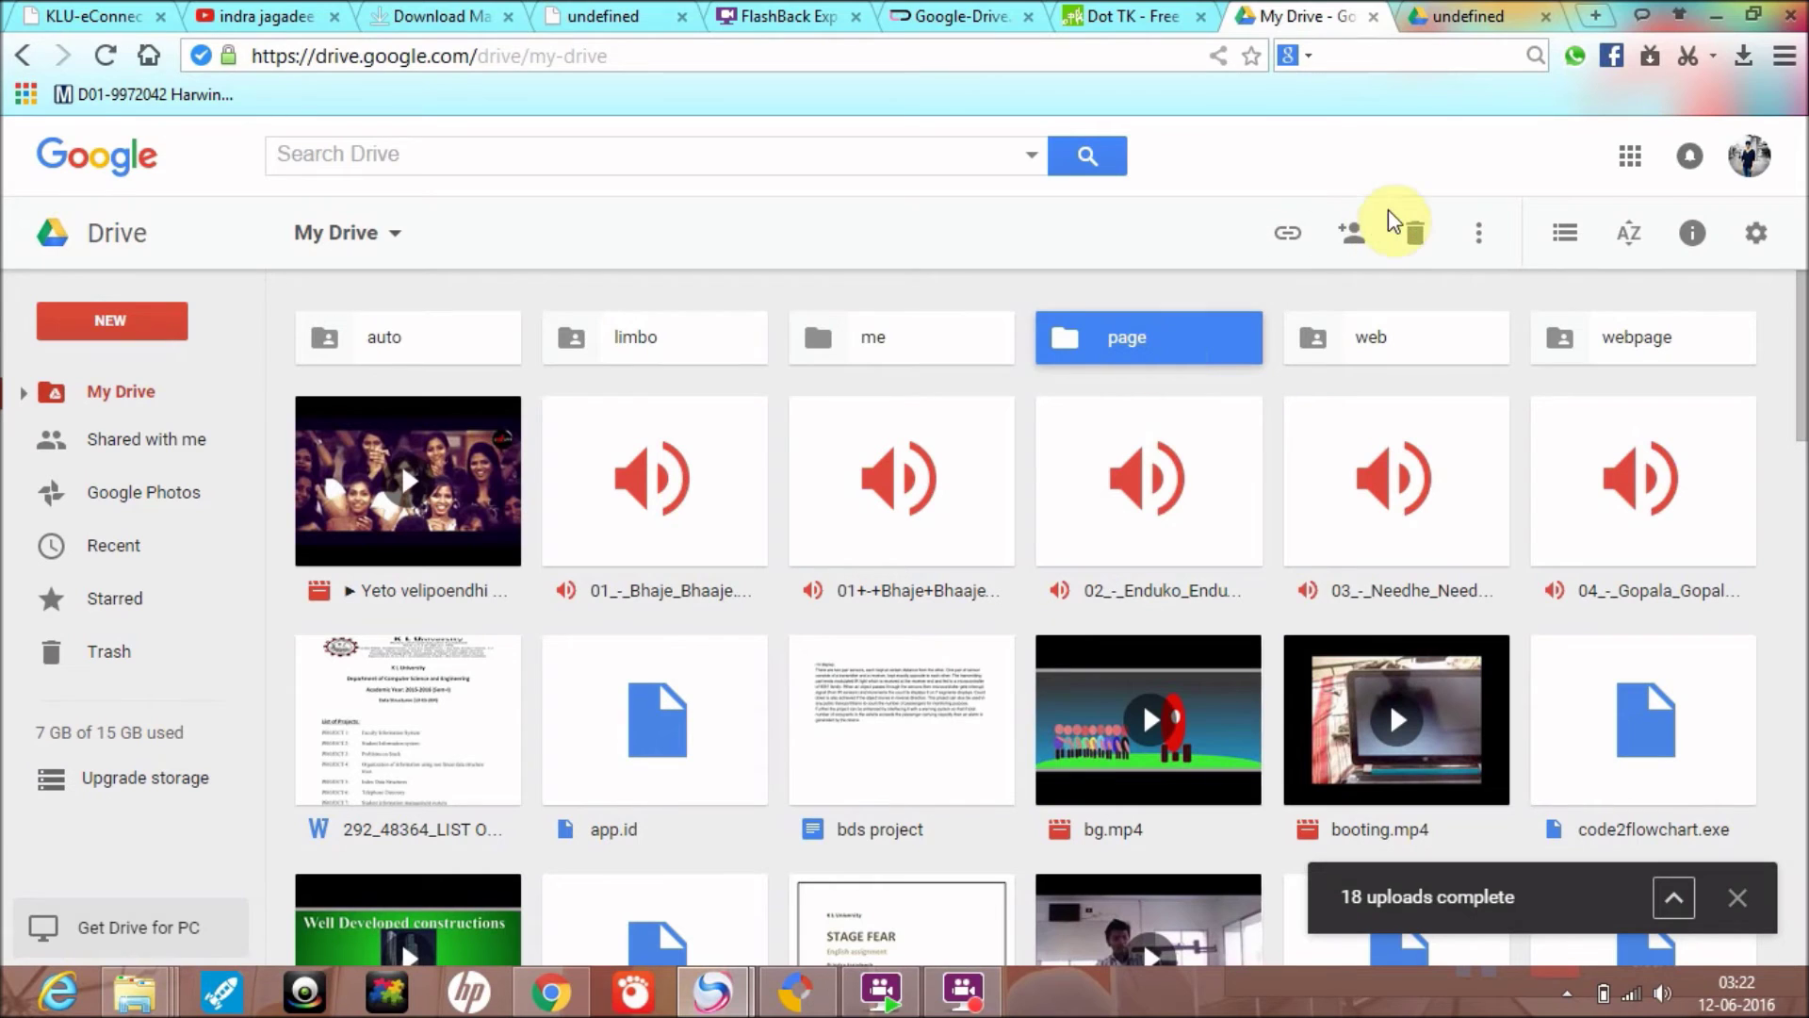
click(1352, 238)
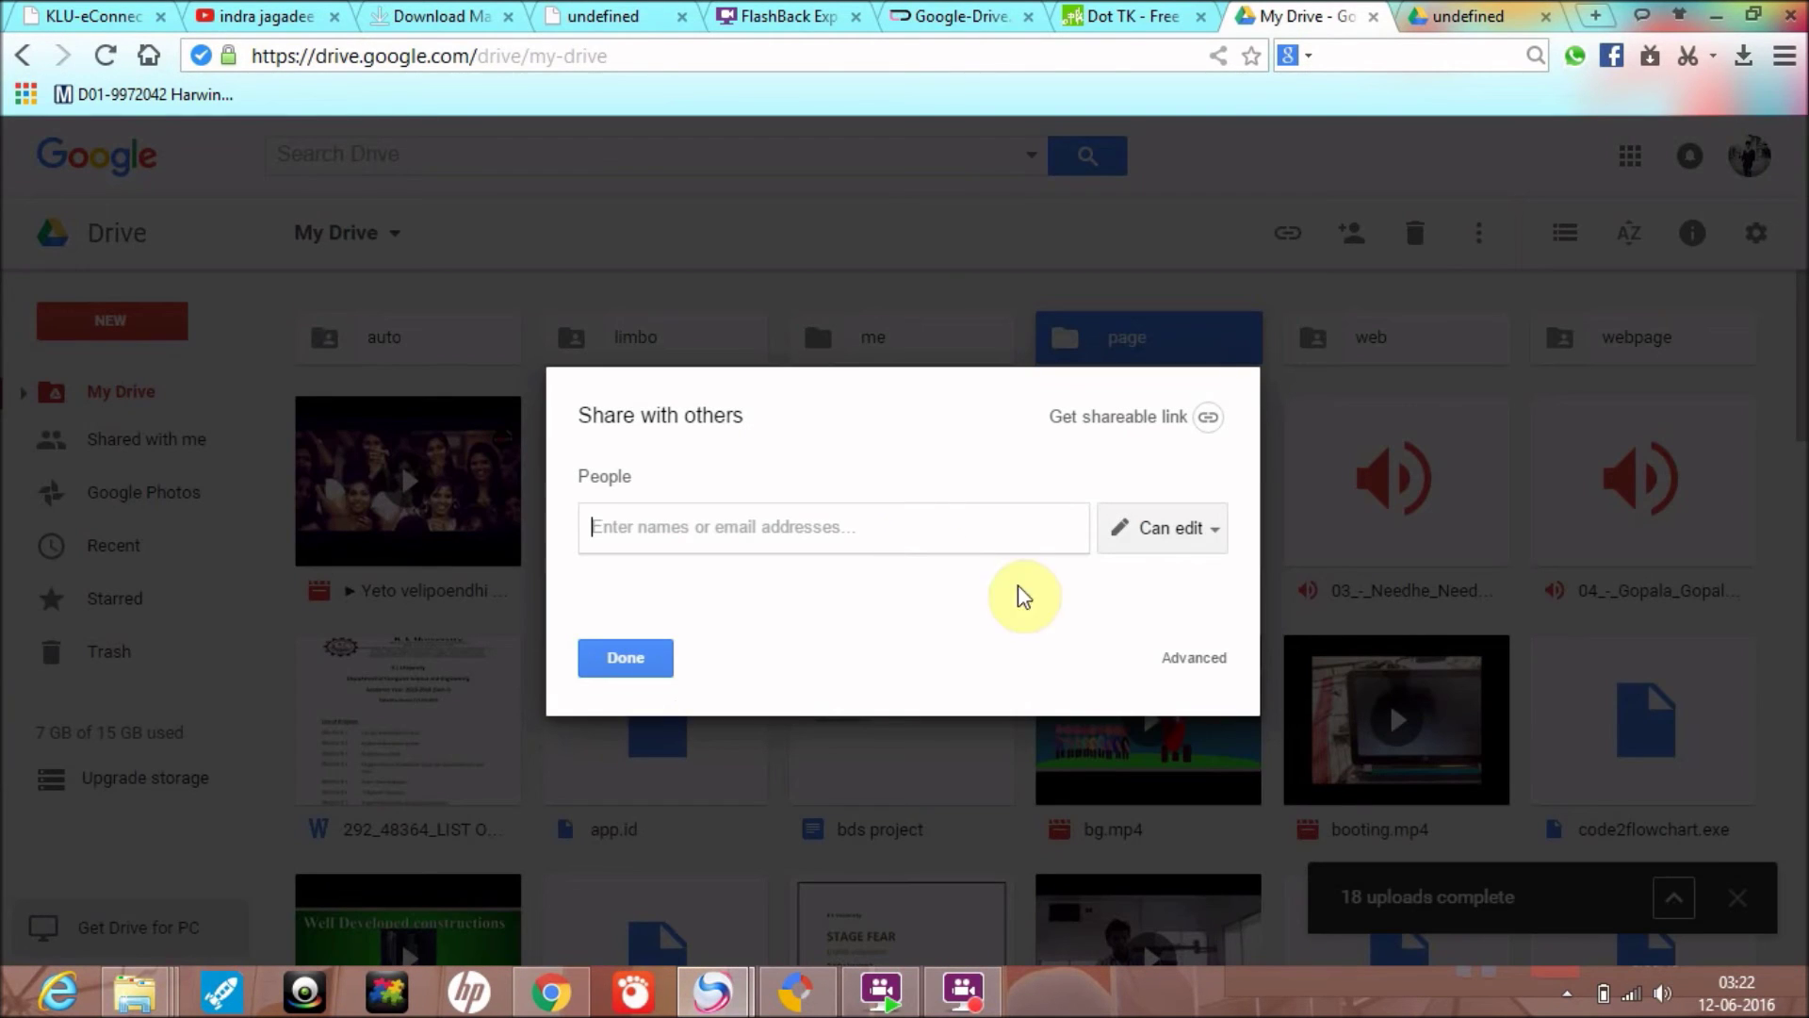
click(1196, 659)
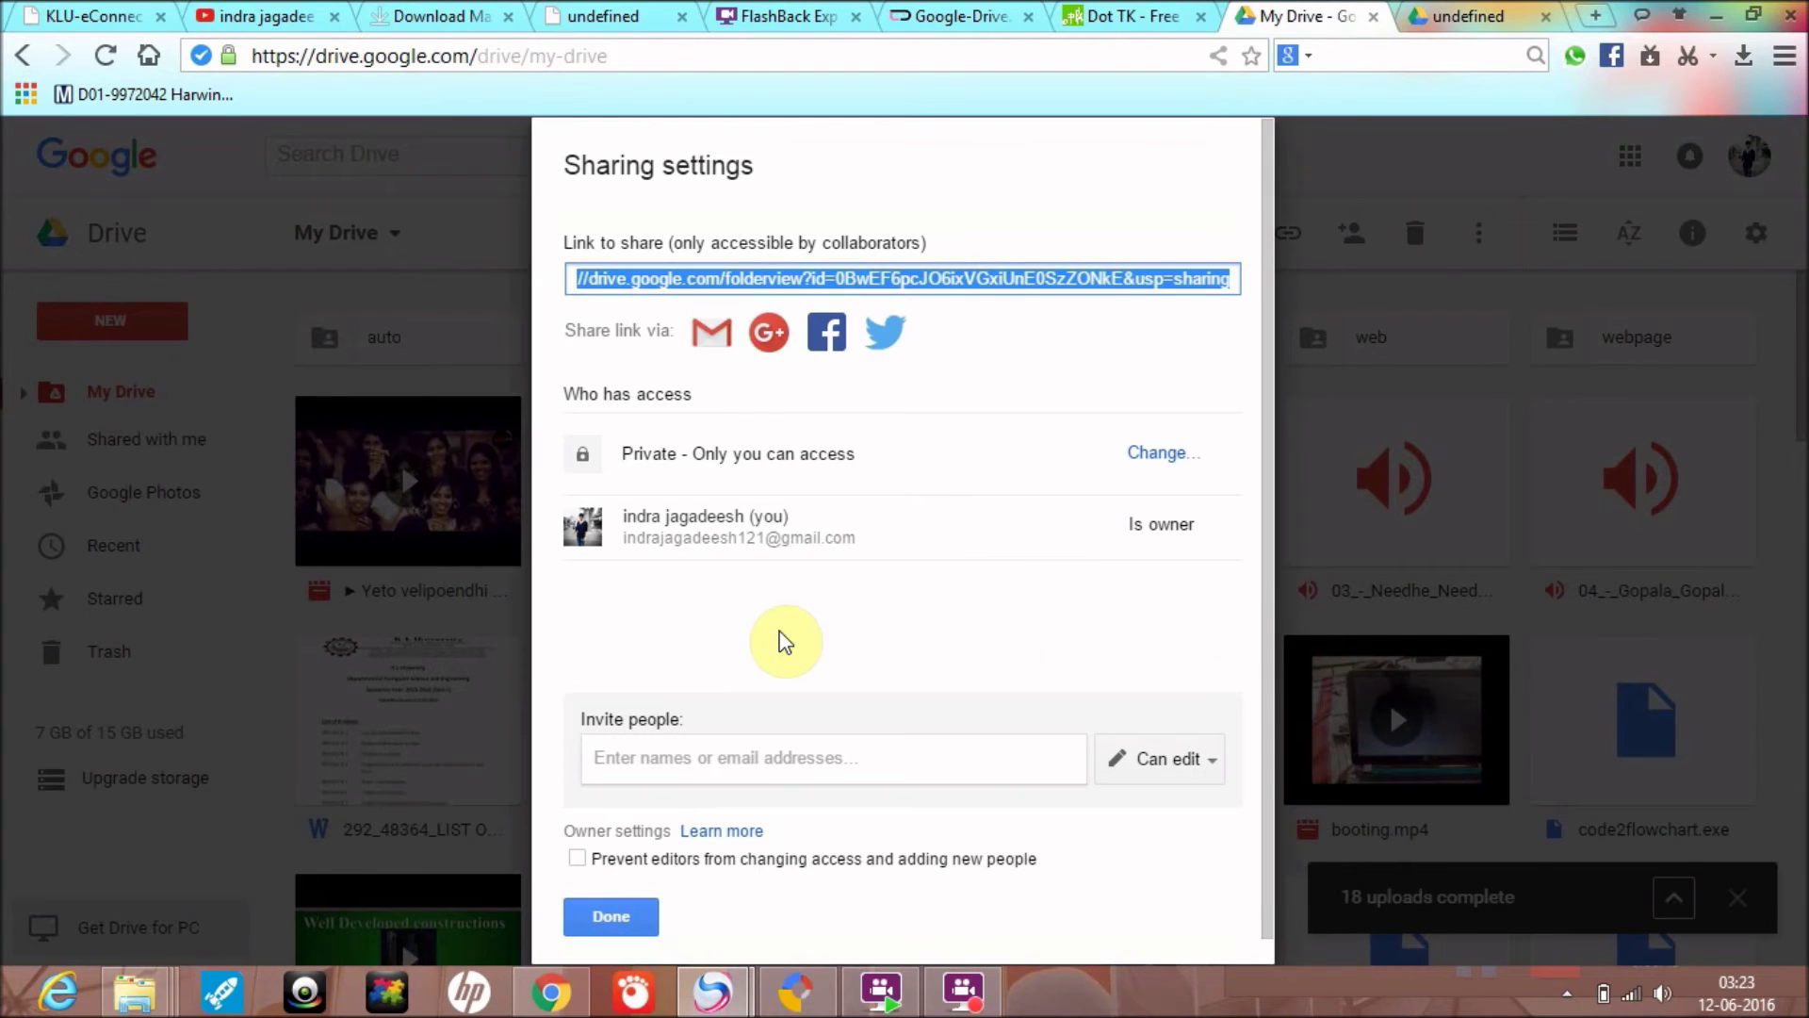
click(1137, 454)
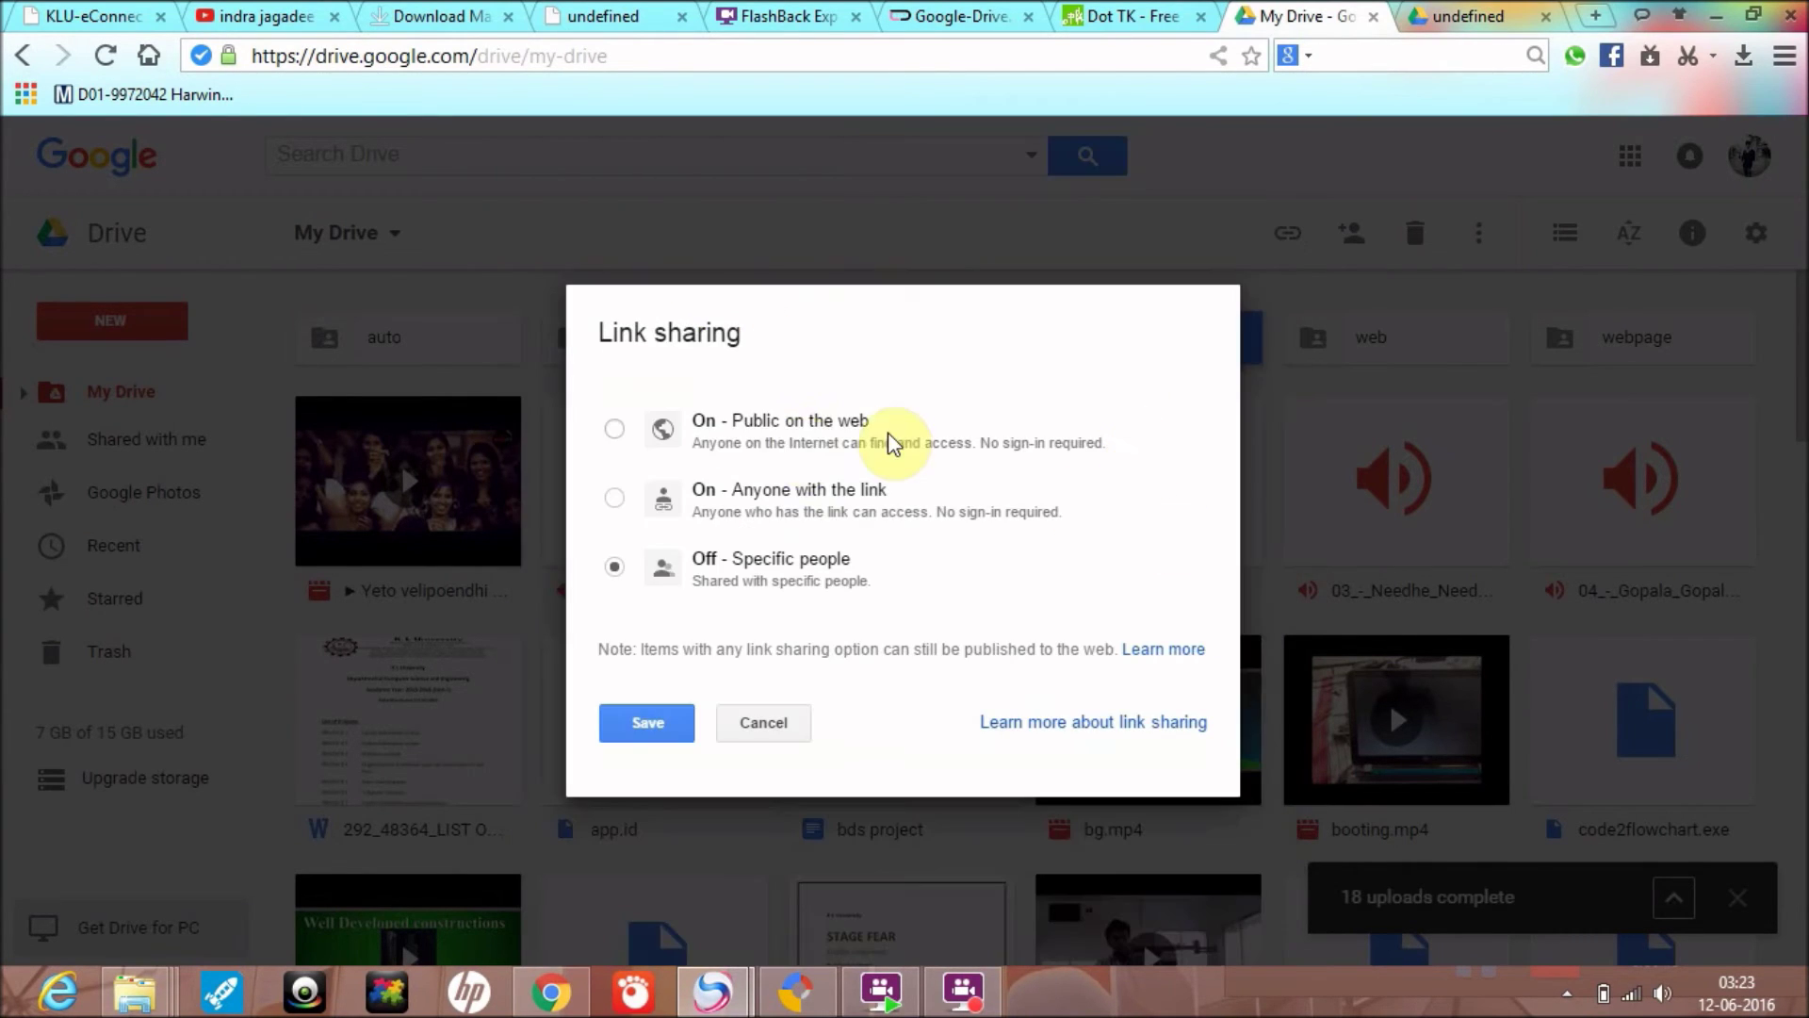
click(759, 448)
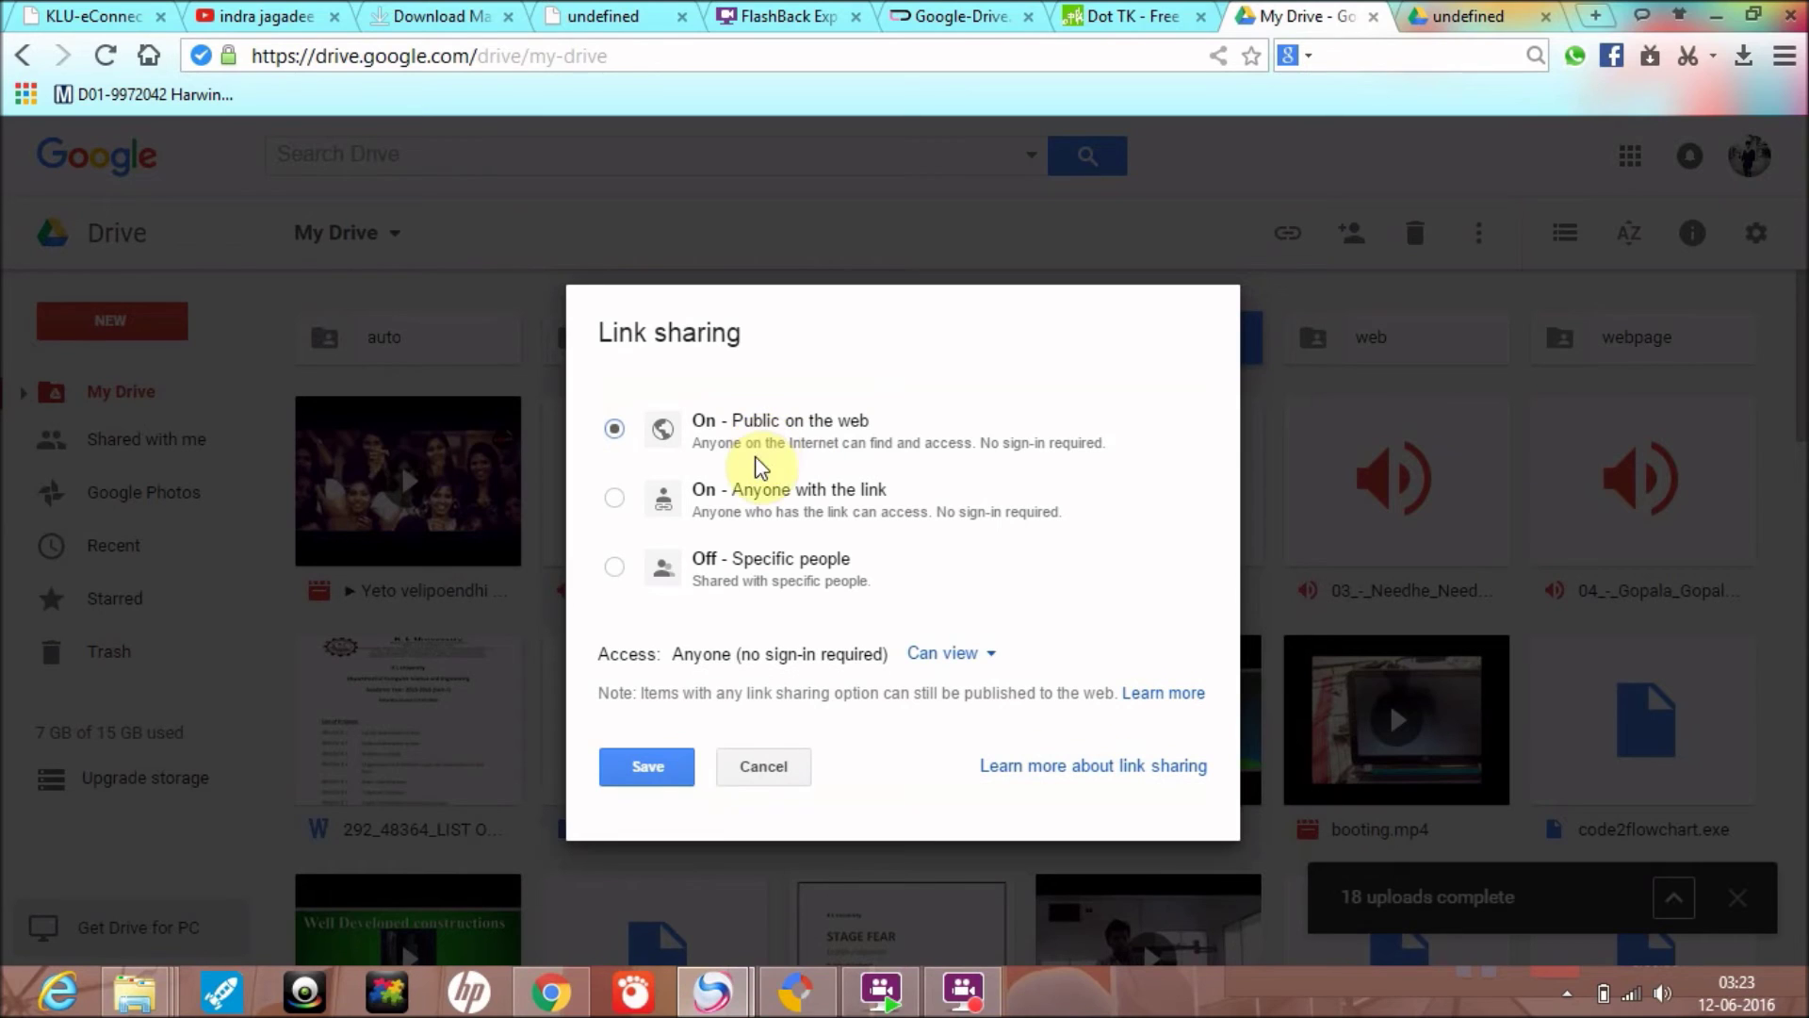
click(640, 770)
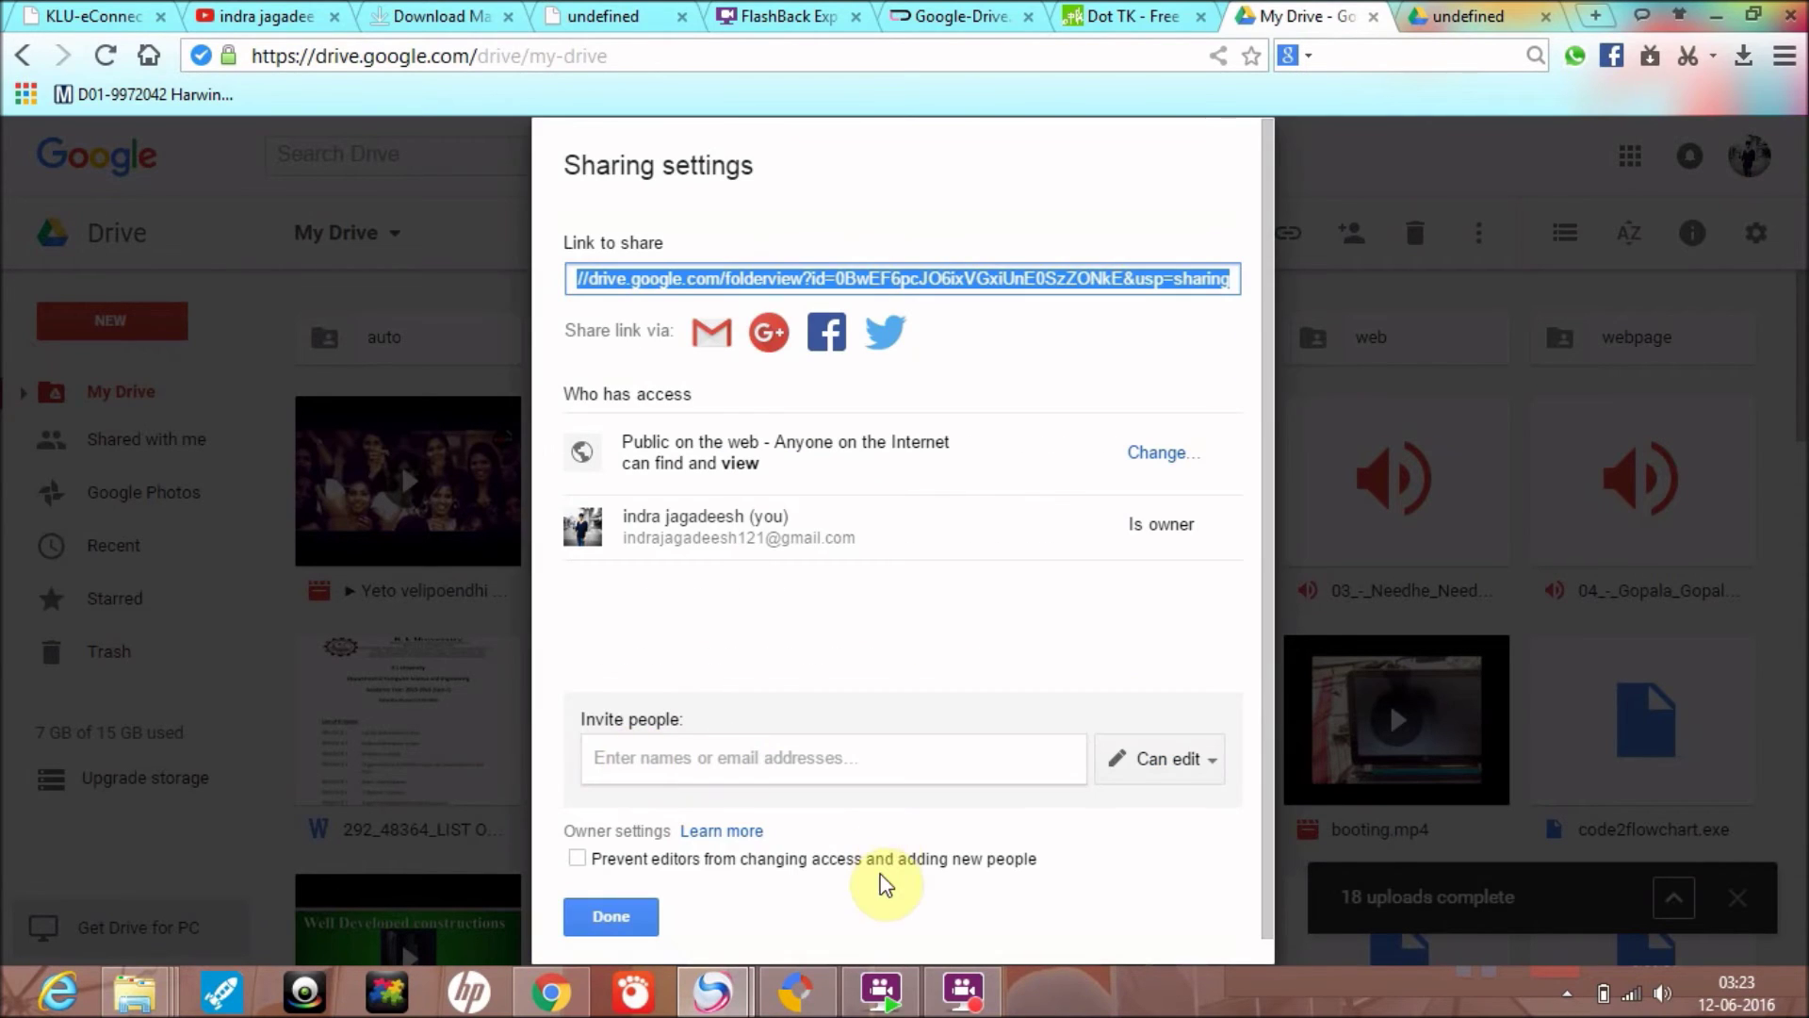
click(608, 917)
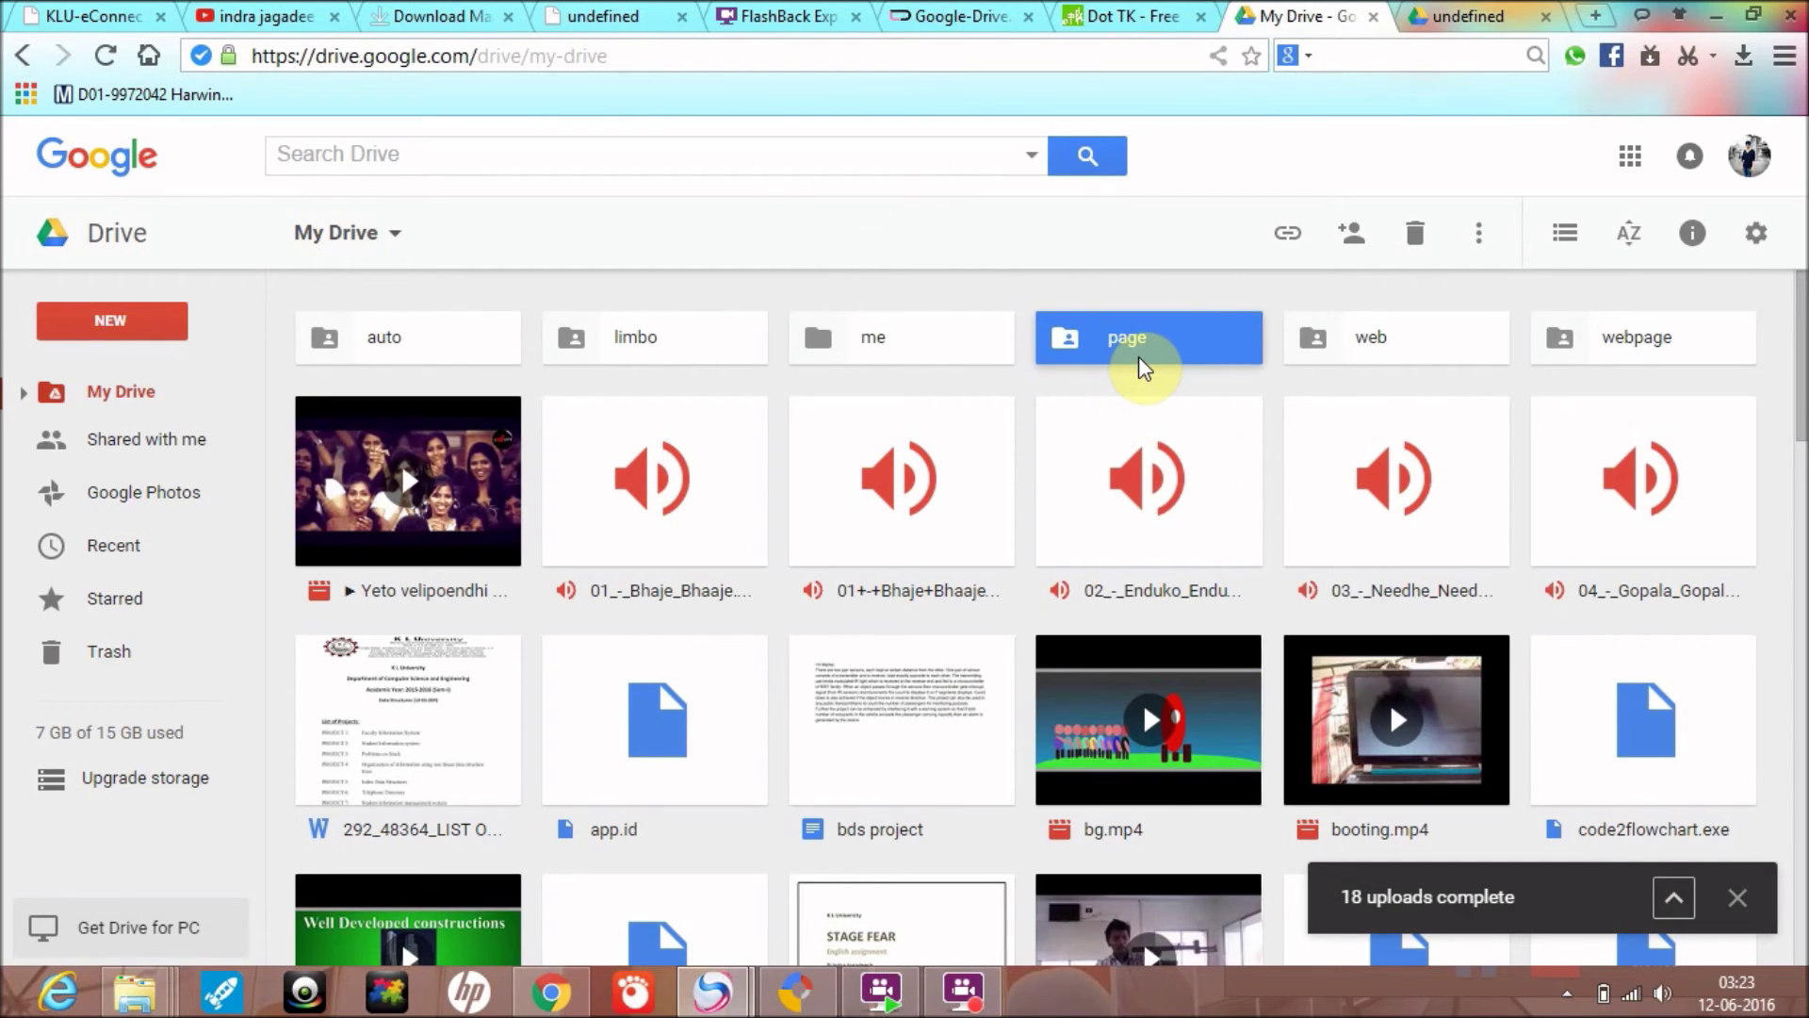
Step: Recheck the hosted DI pages tab, then start a fresh browser tab
click(1477, 15)
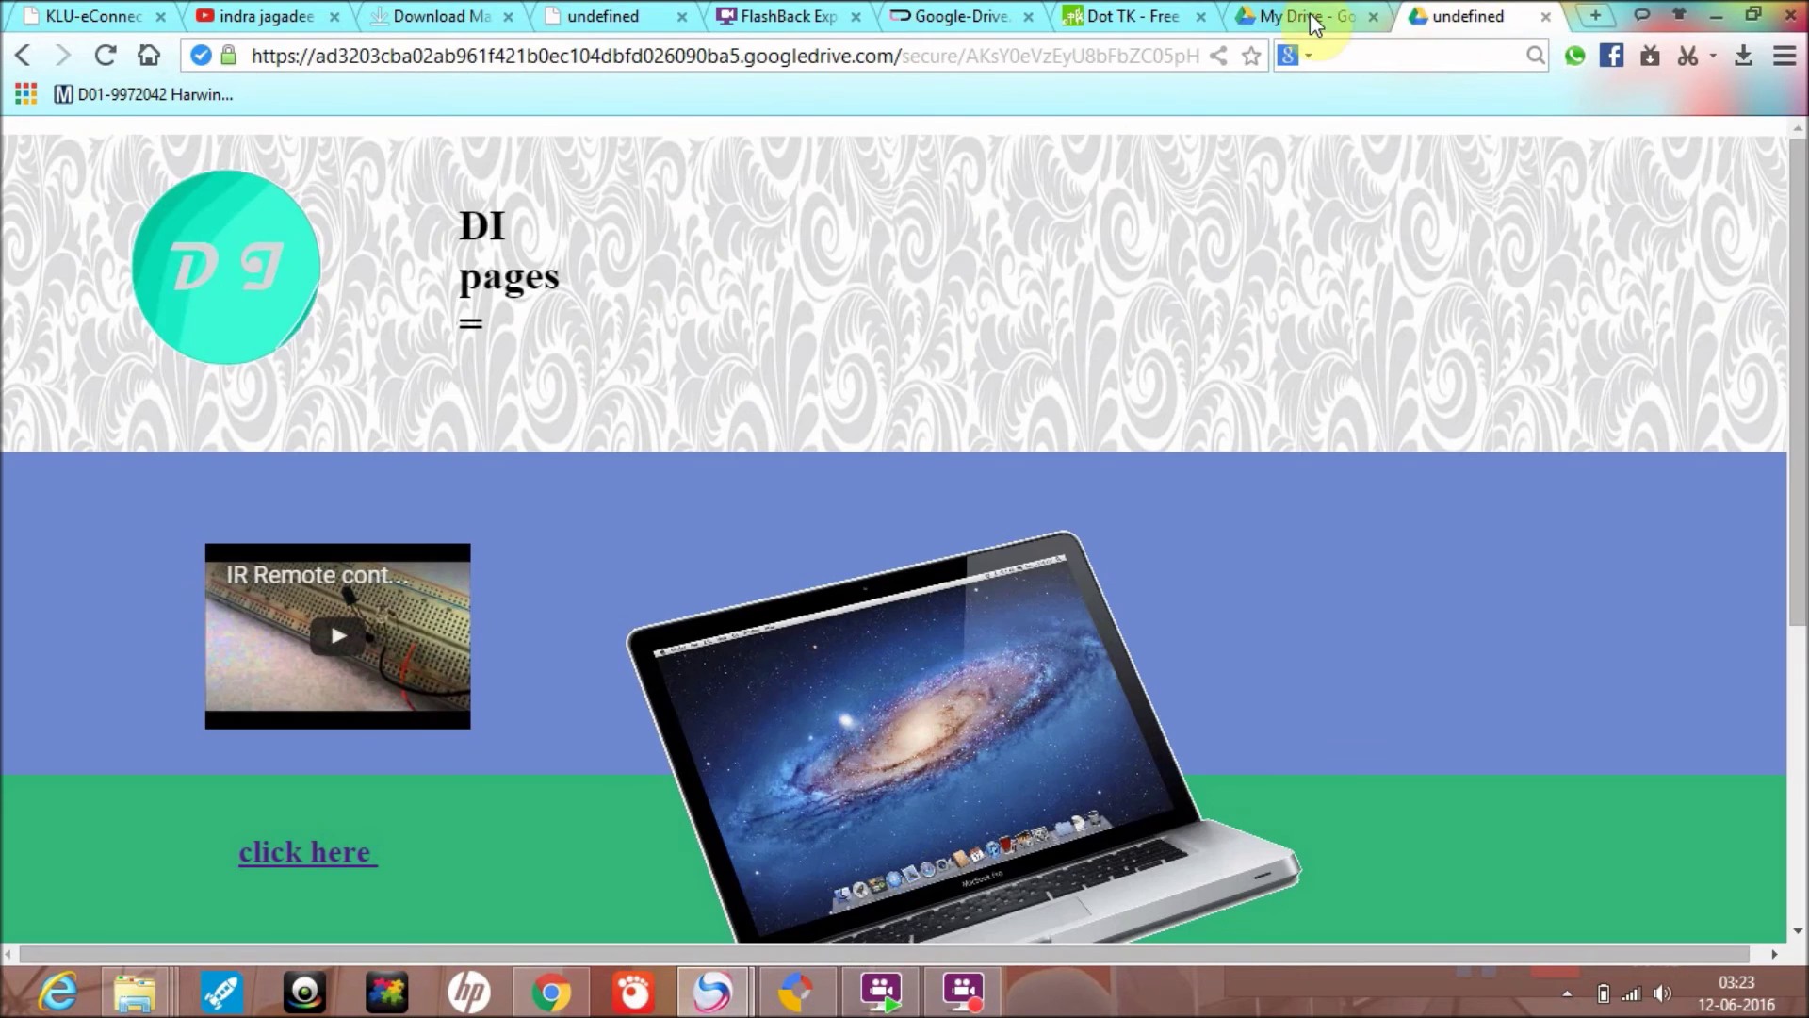
click(1271, 28)
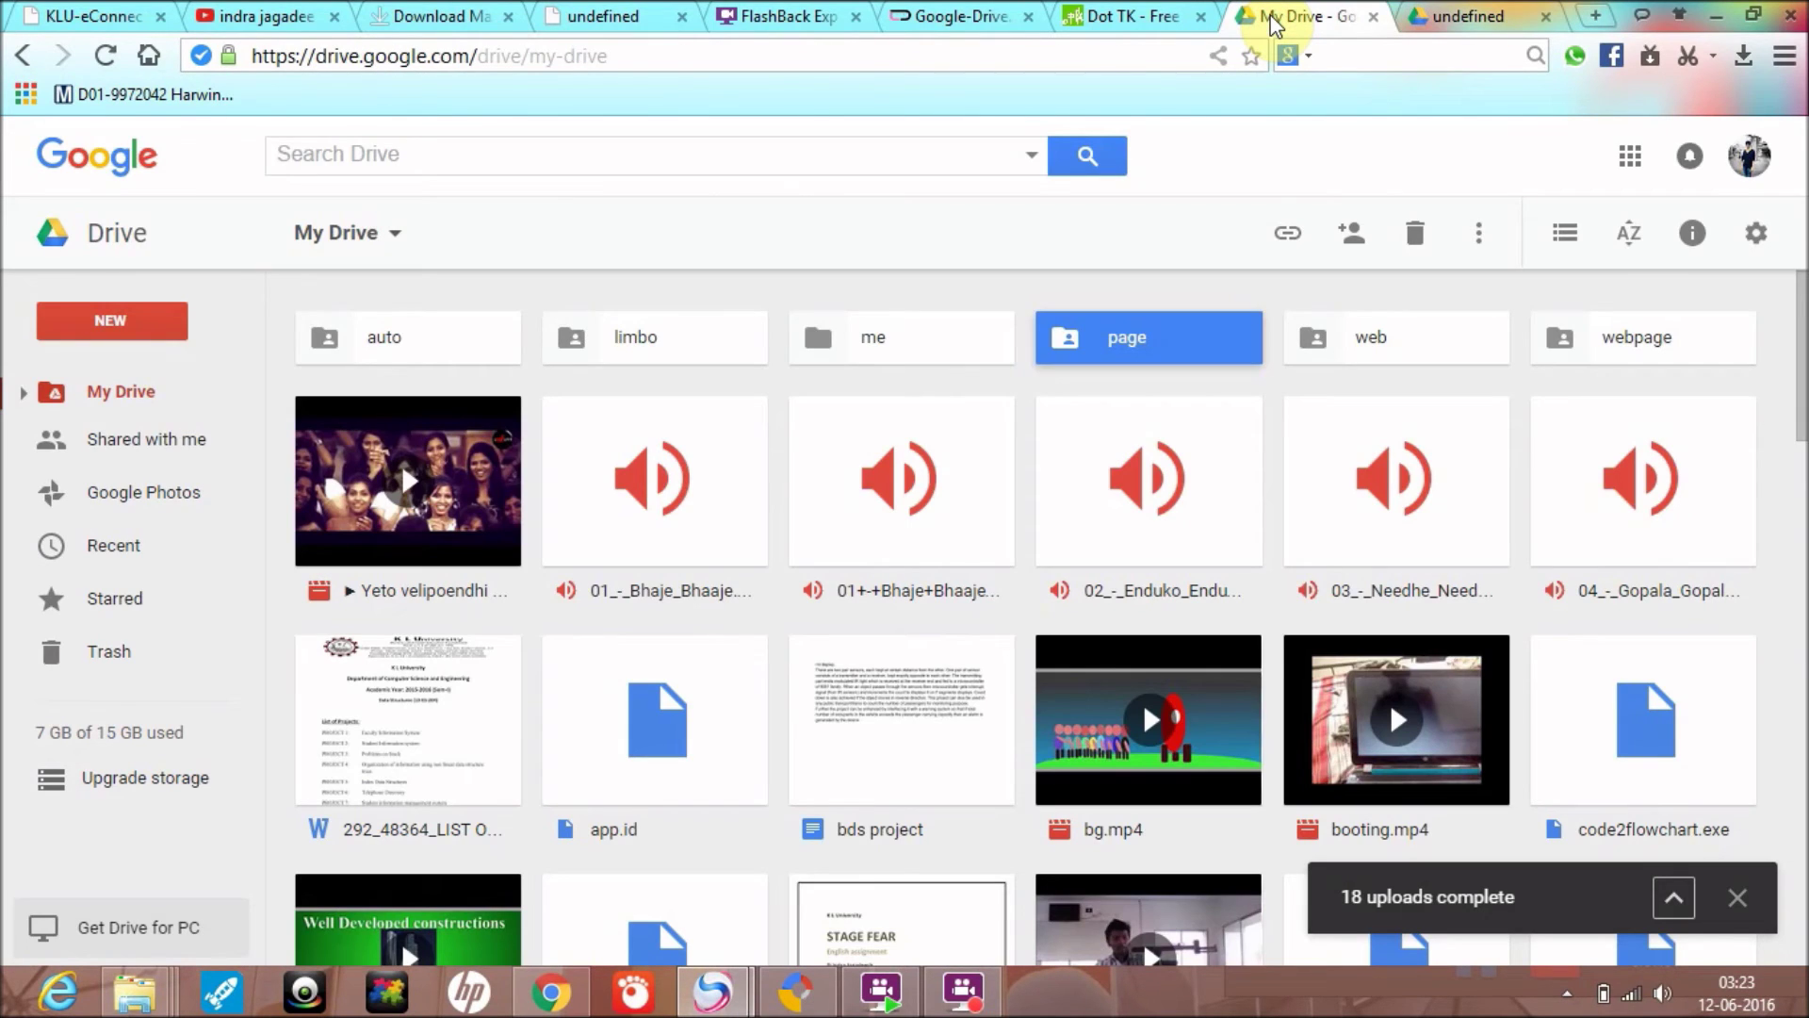
click(1591, 14)
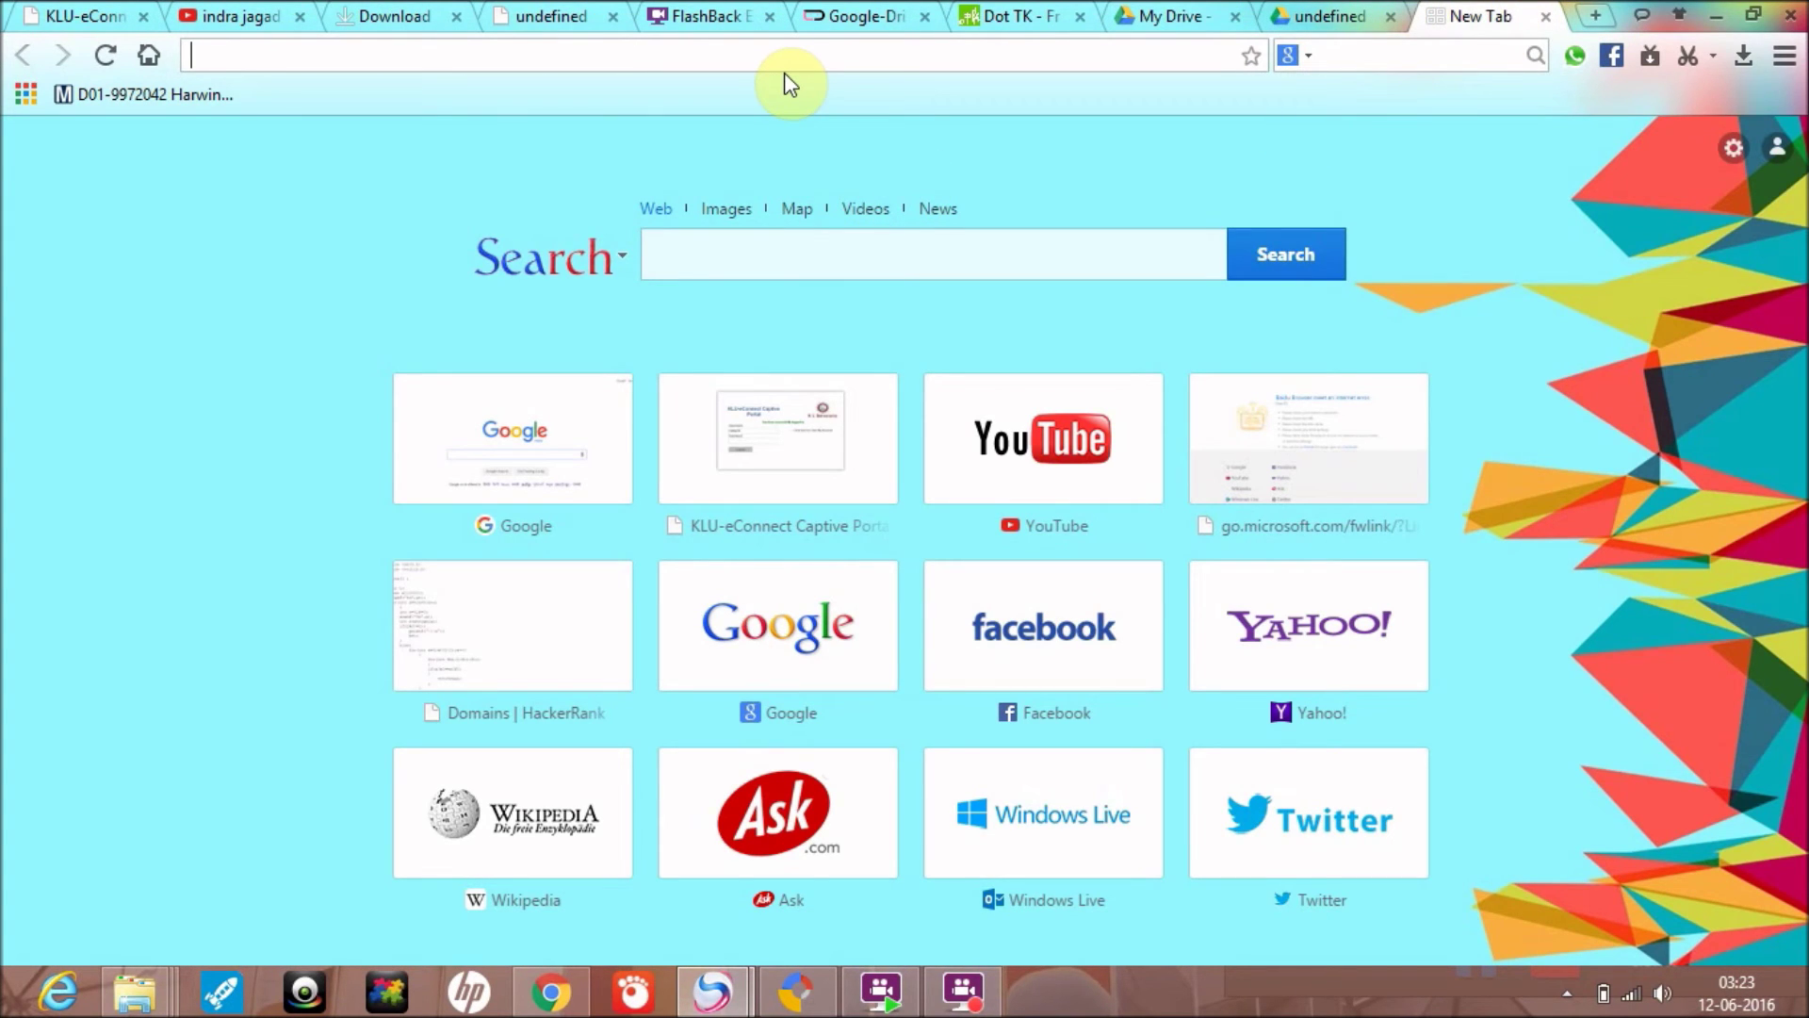
text(dot)
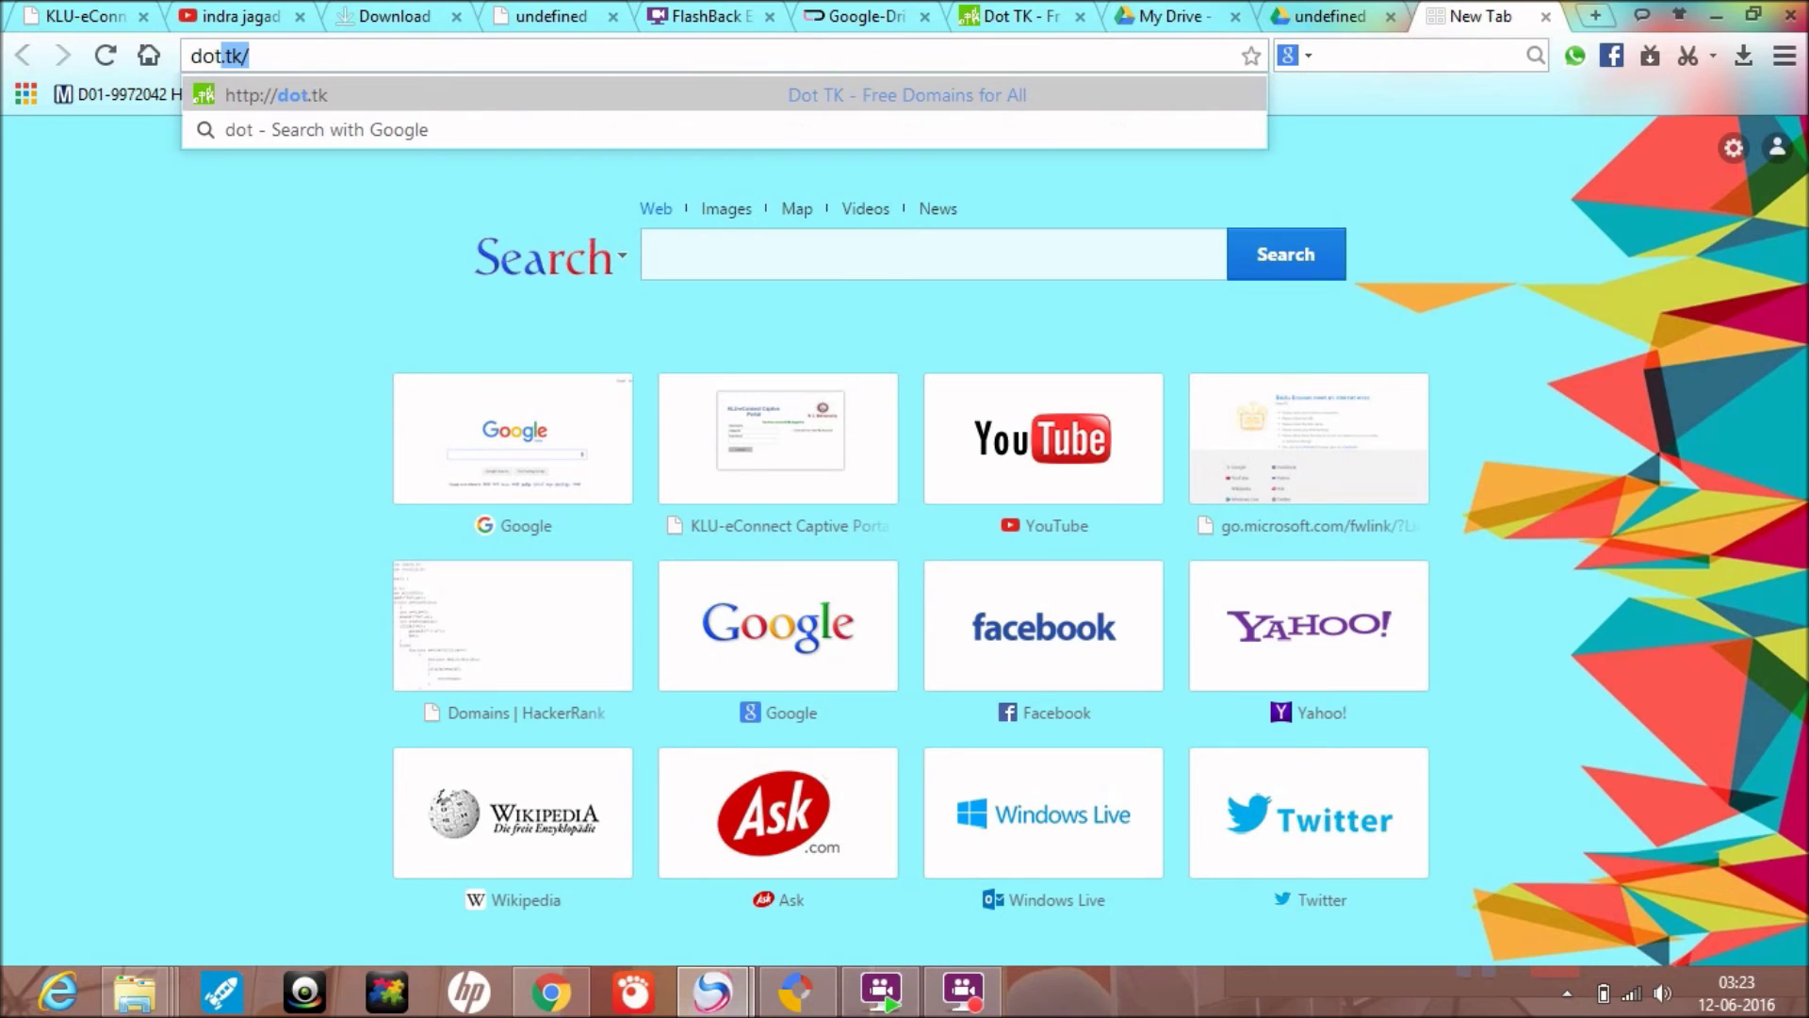
Step: Go to dot.tk and request the free domain dipages.tk
key(BackSpace)
key(BackSpace)
text(,)
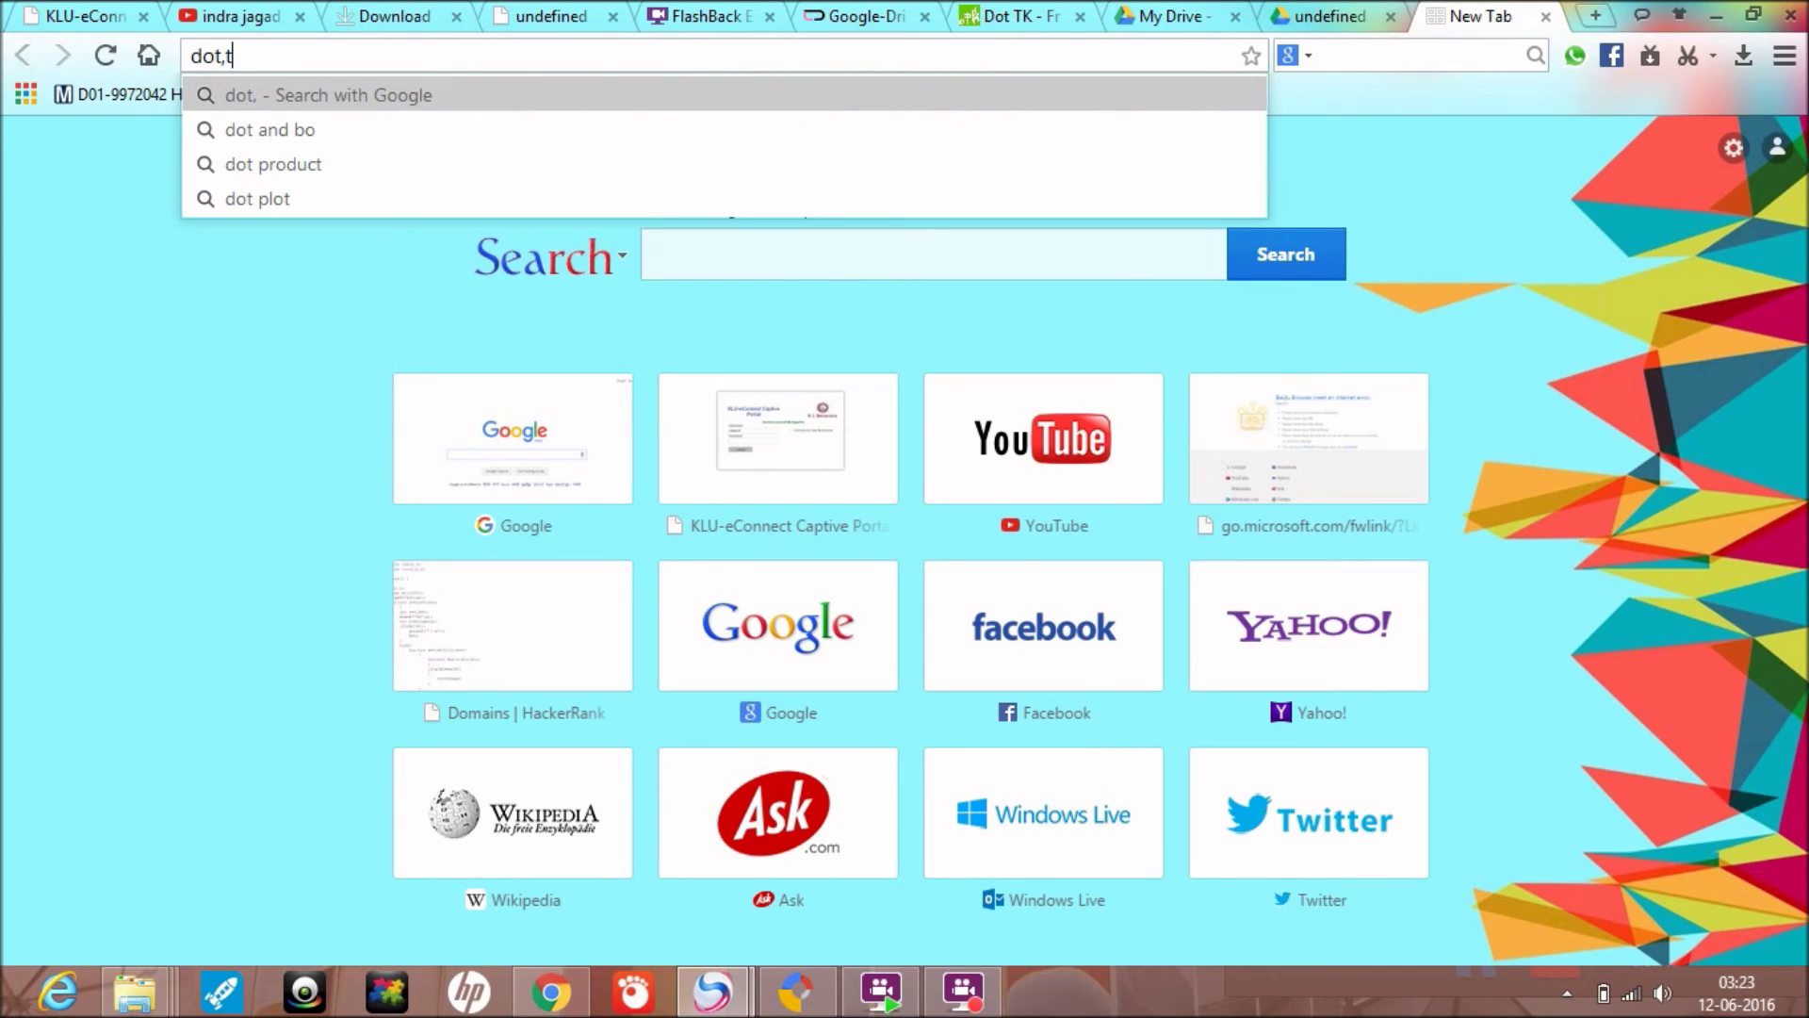
text(t)
key(BackSpace)
key(BackSpace)
text(.t)
key(Return)
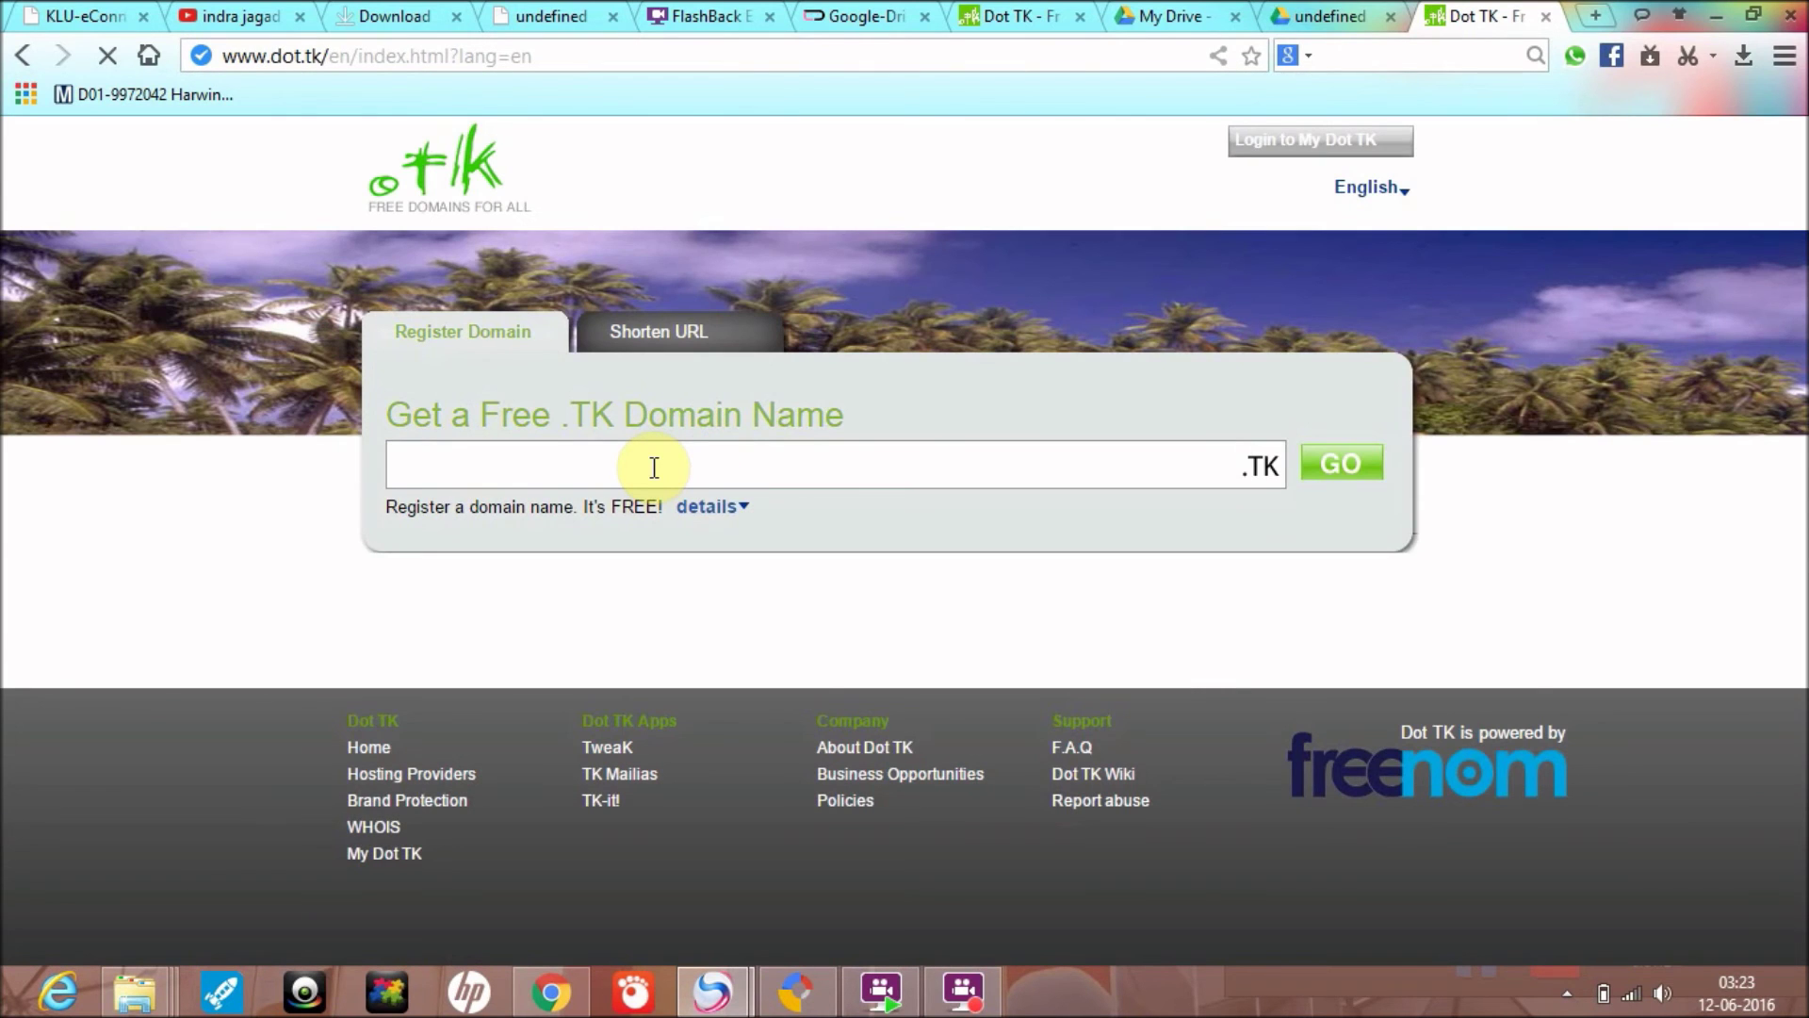
click(655, 469)
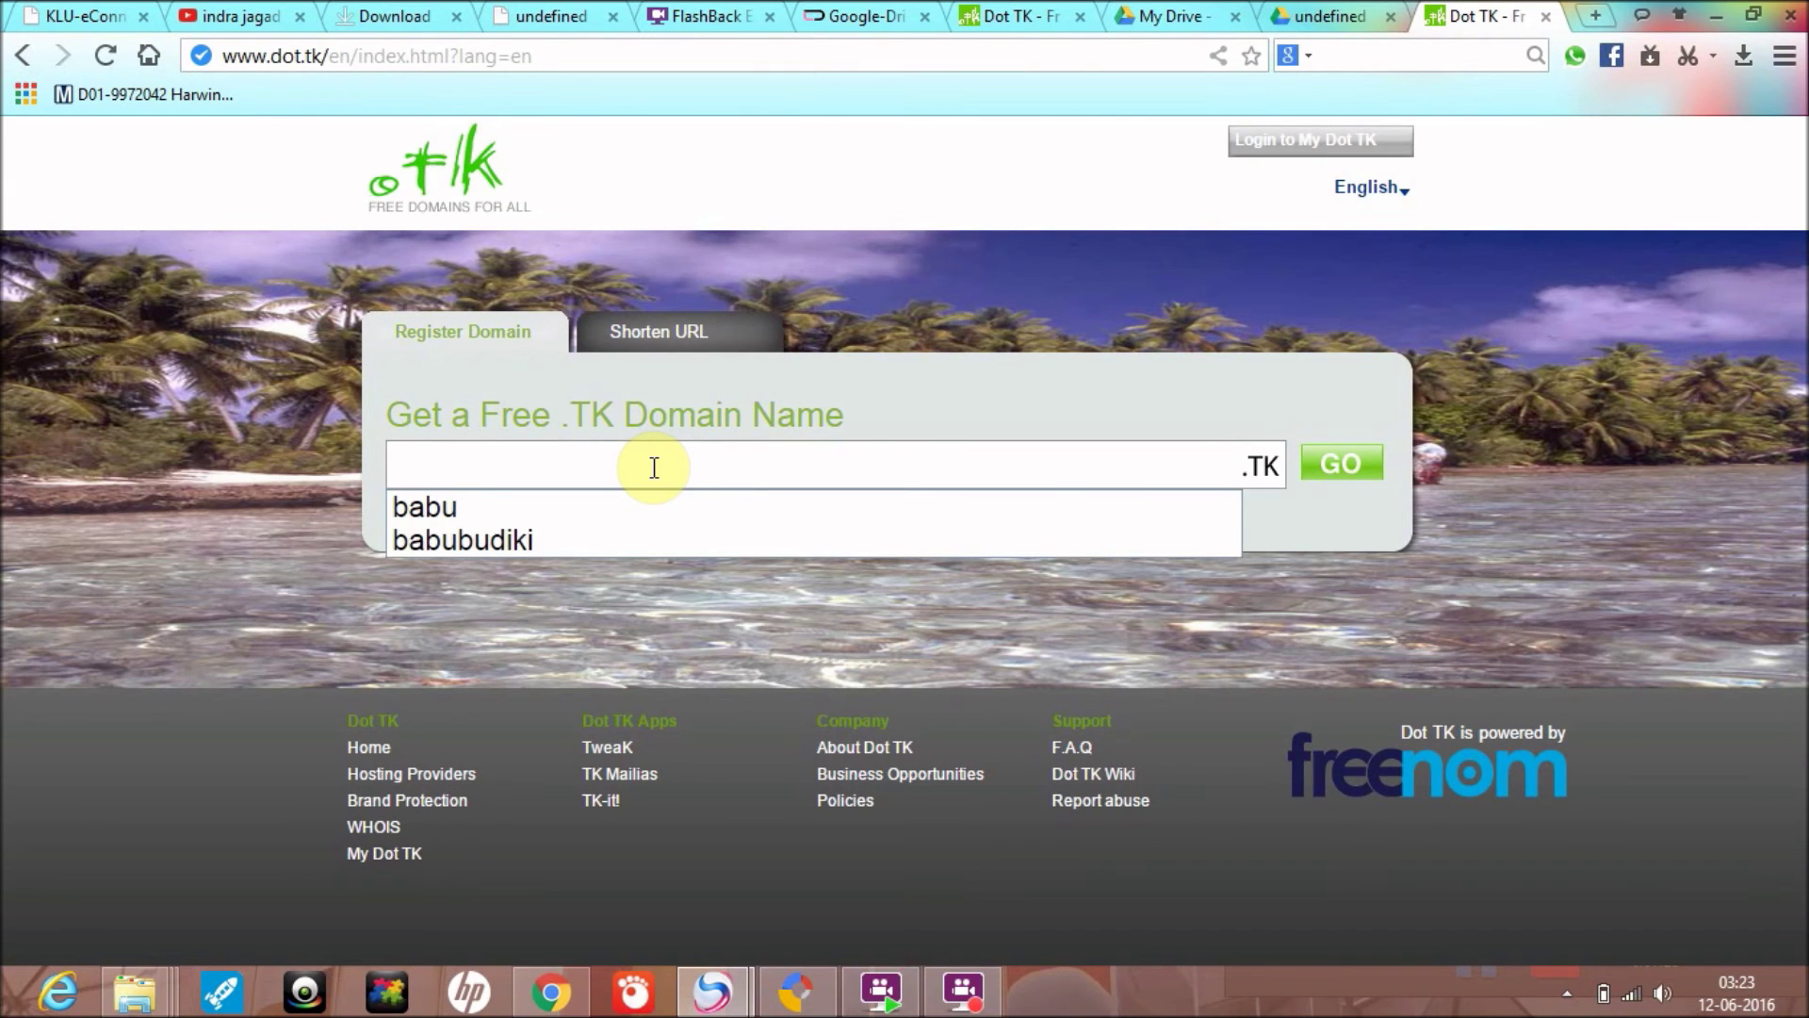
text(d)
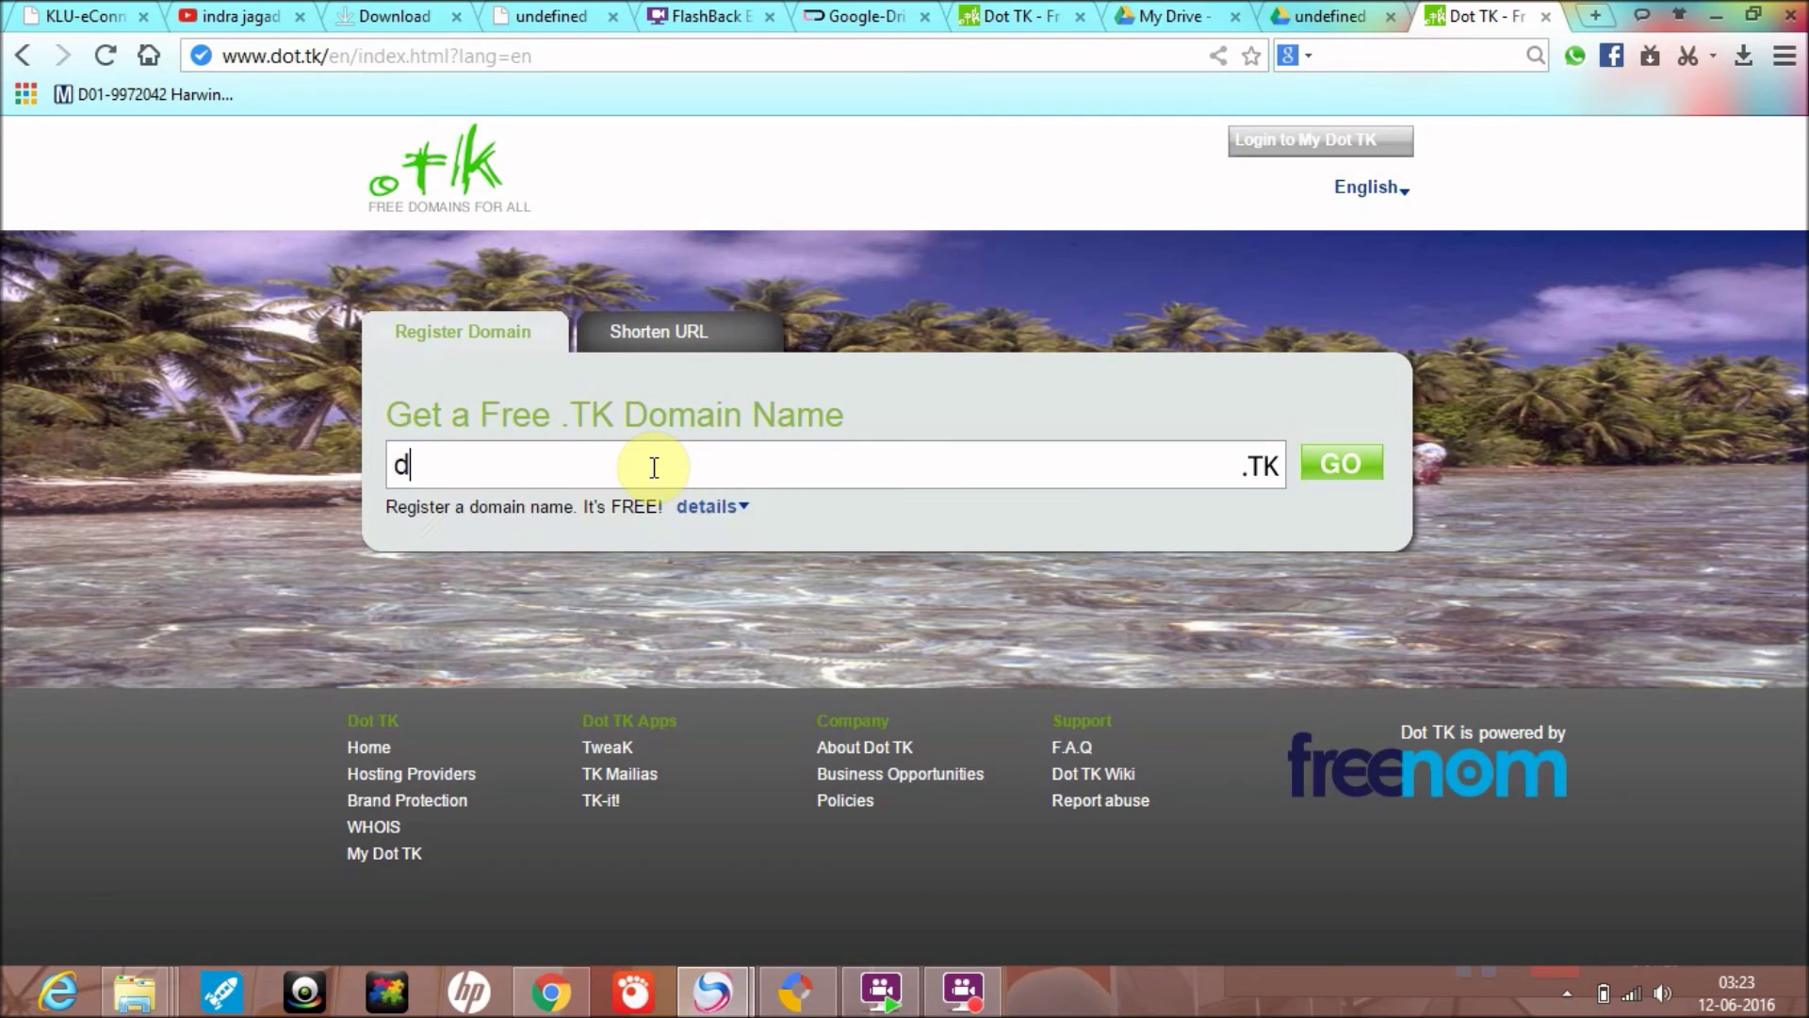
text(i)
text(pages)
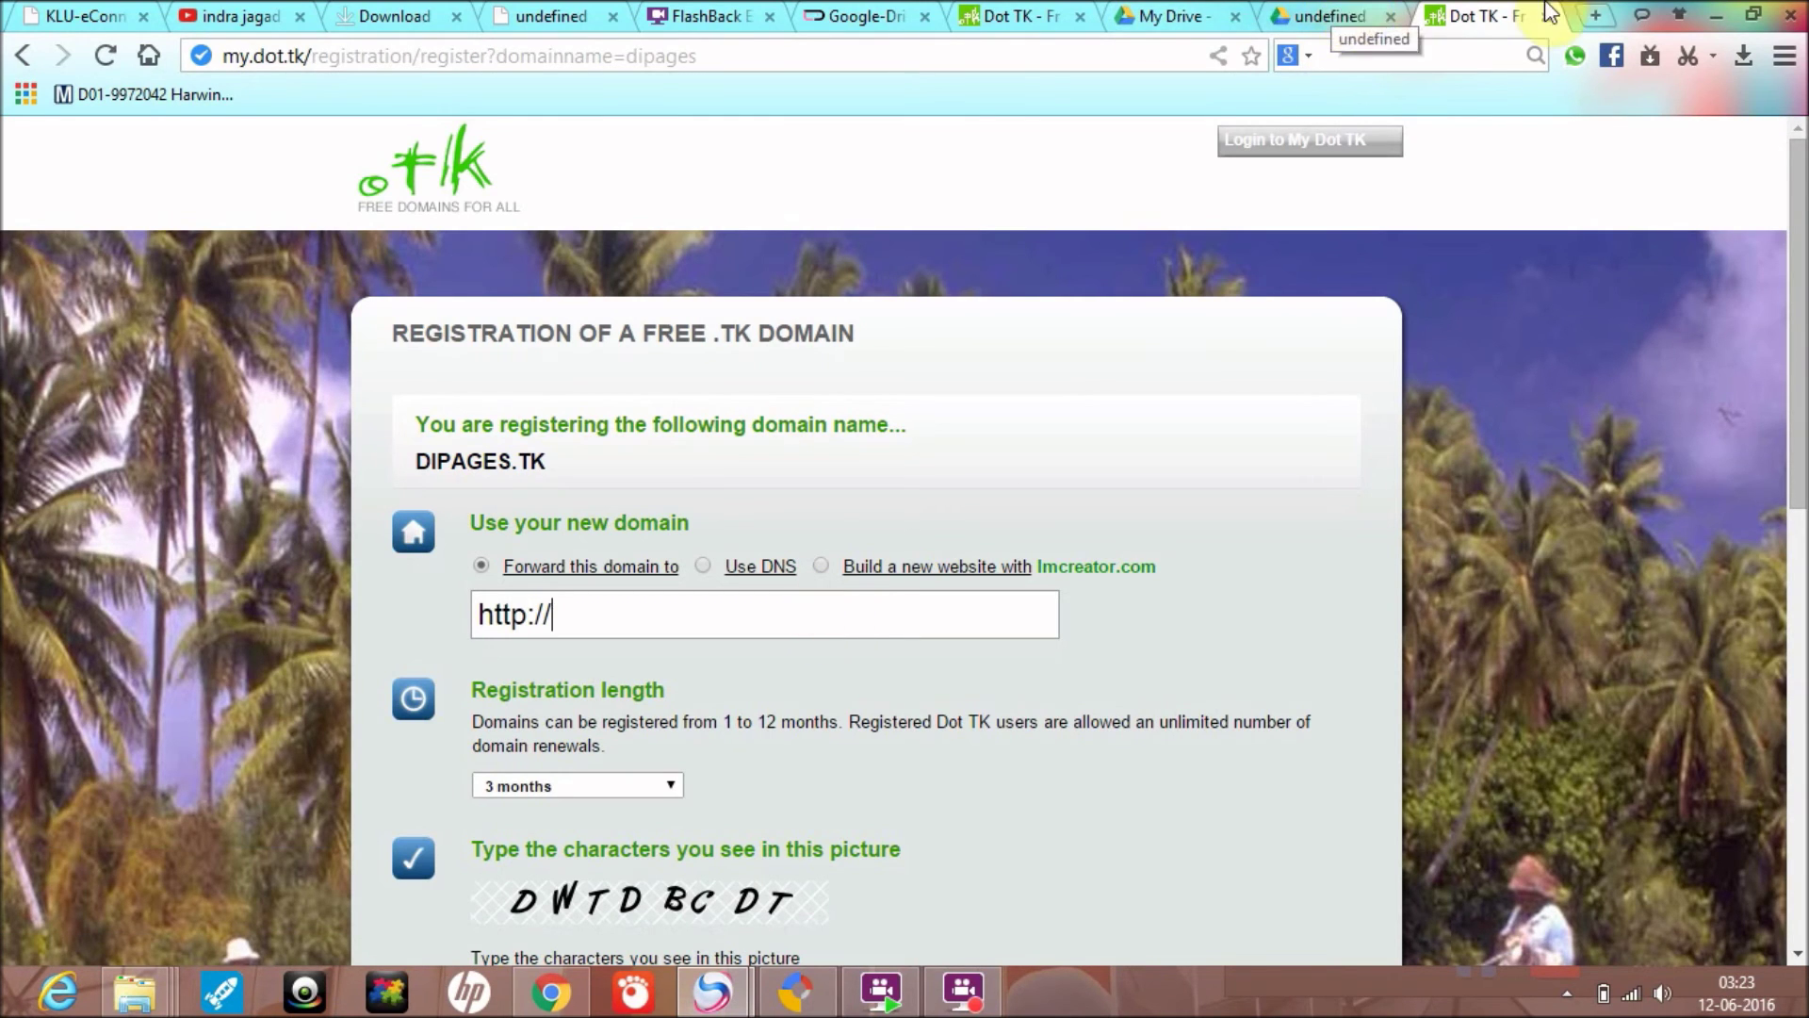
click(1597, 16)
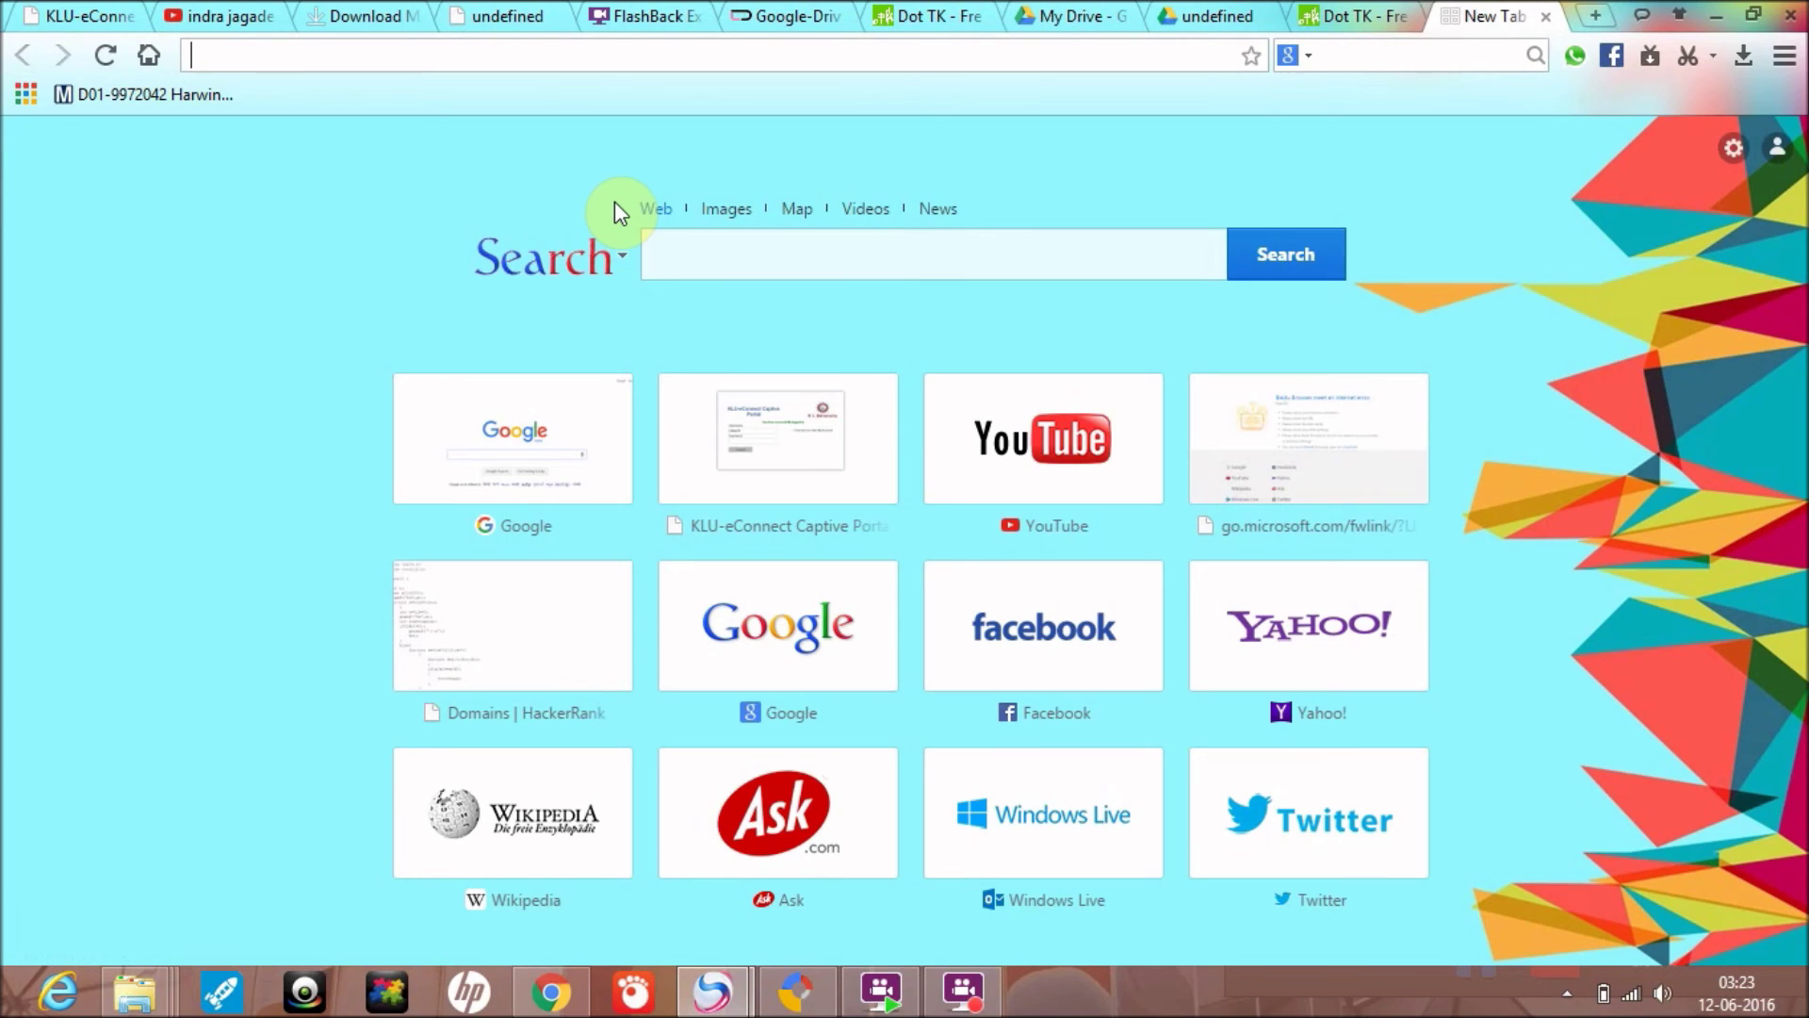
text(www.googledrive.com/)
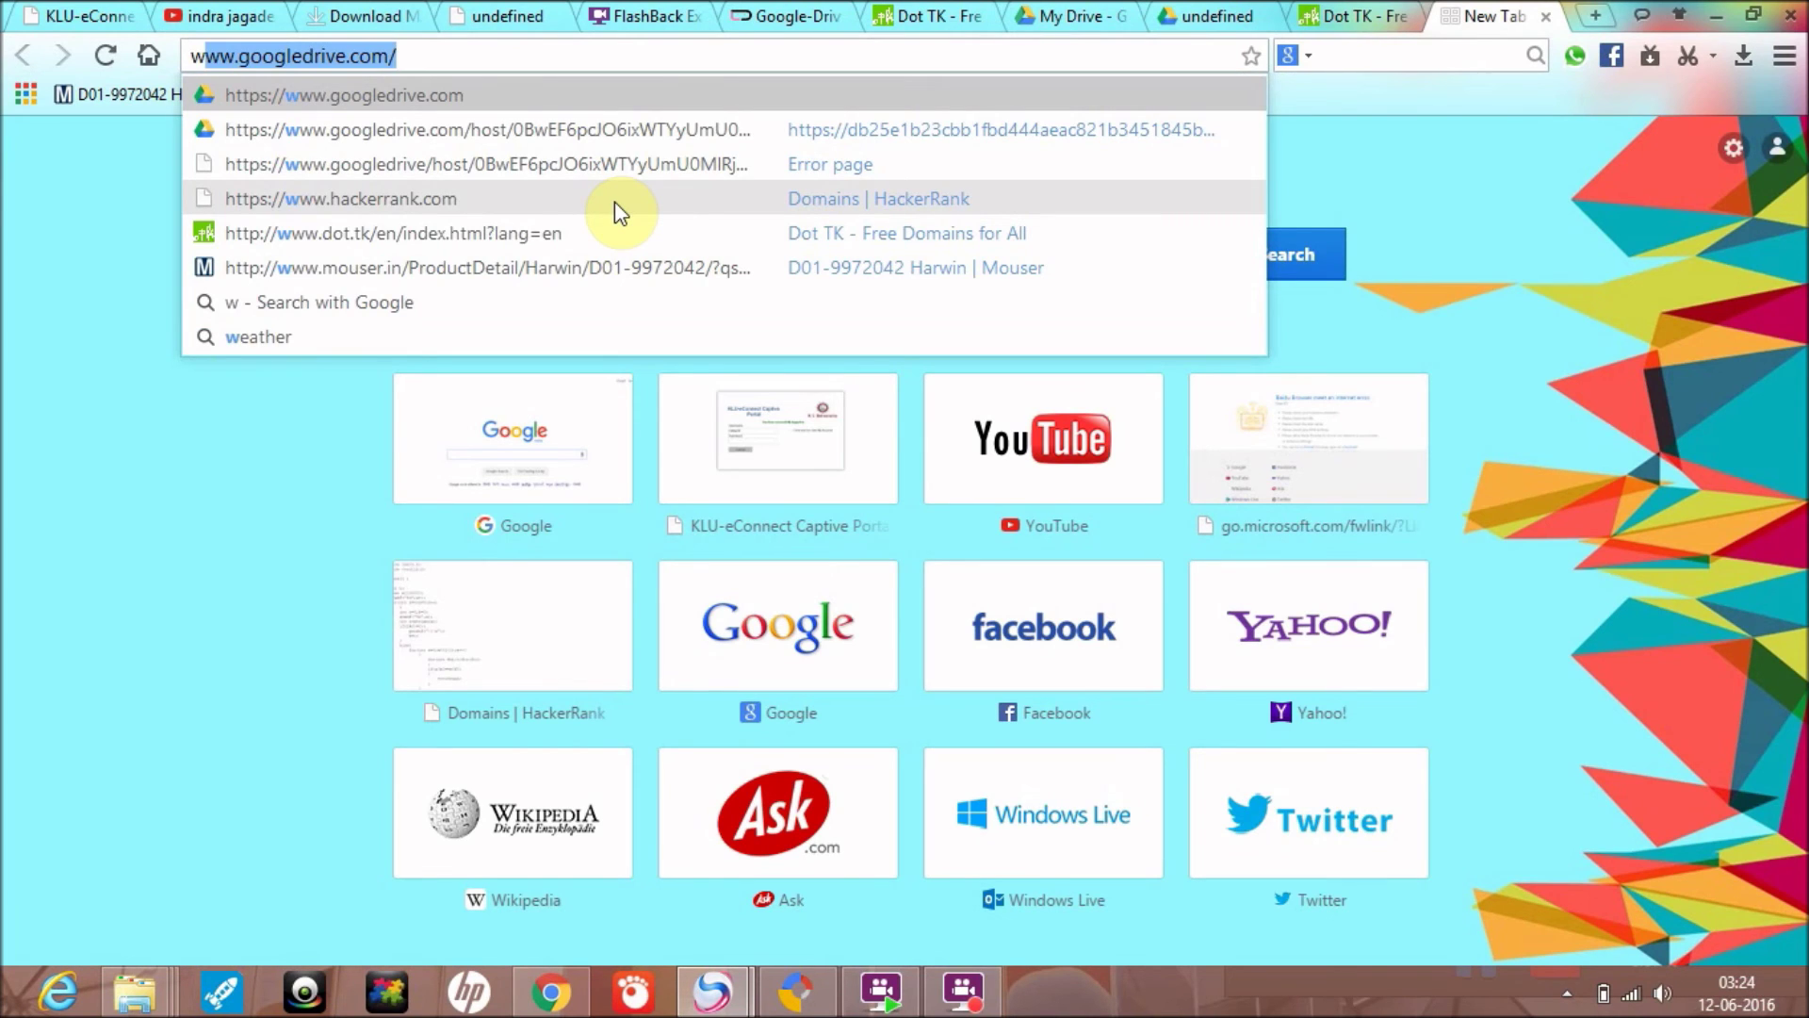
key(End)
text(ha)
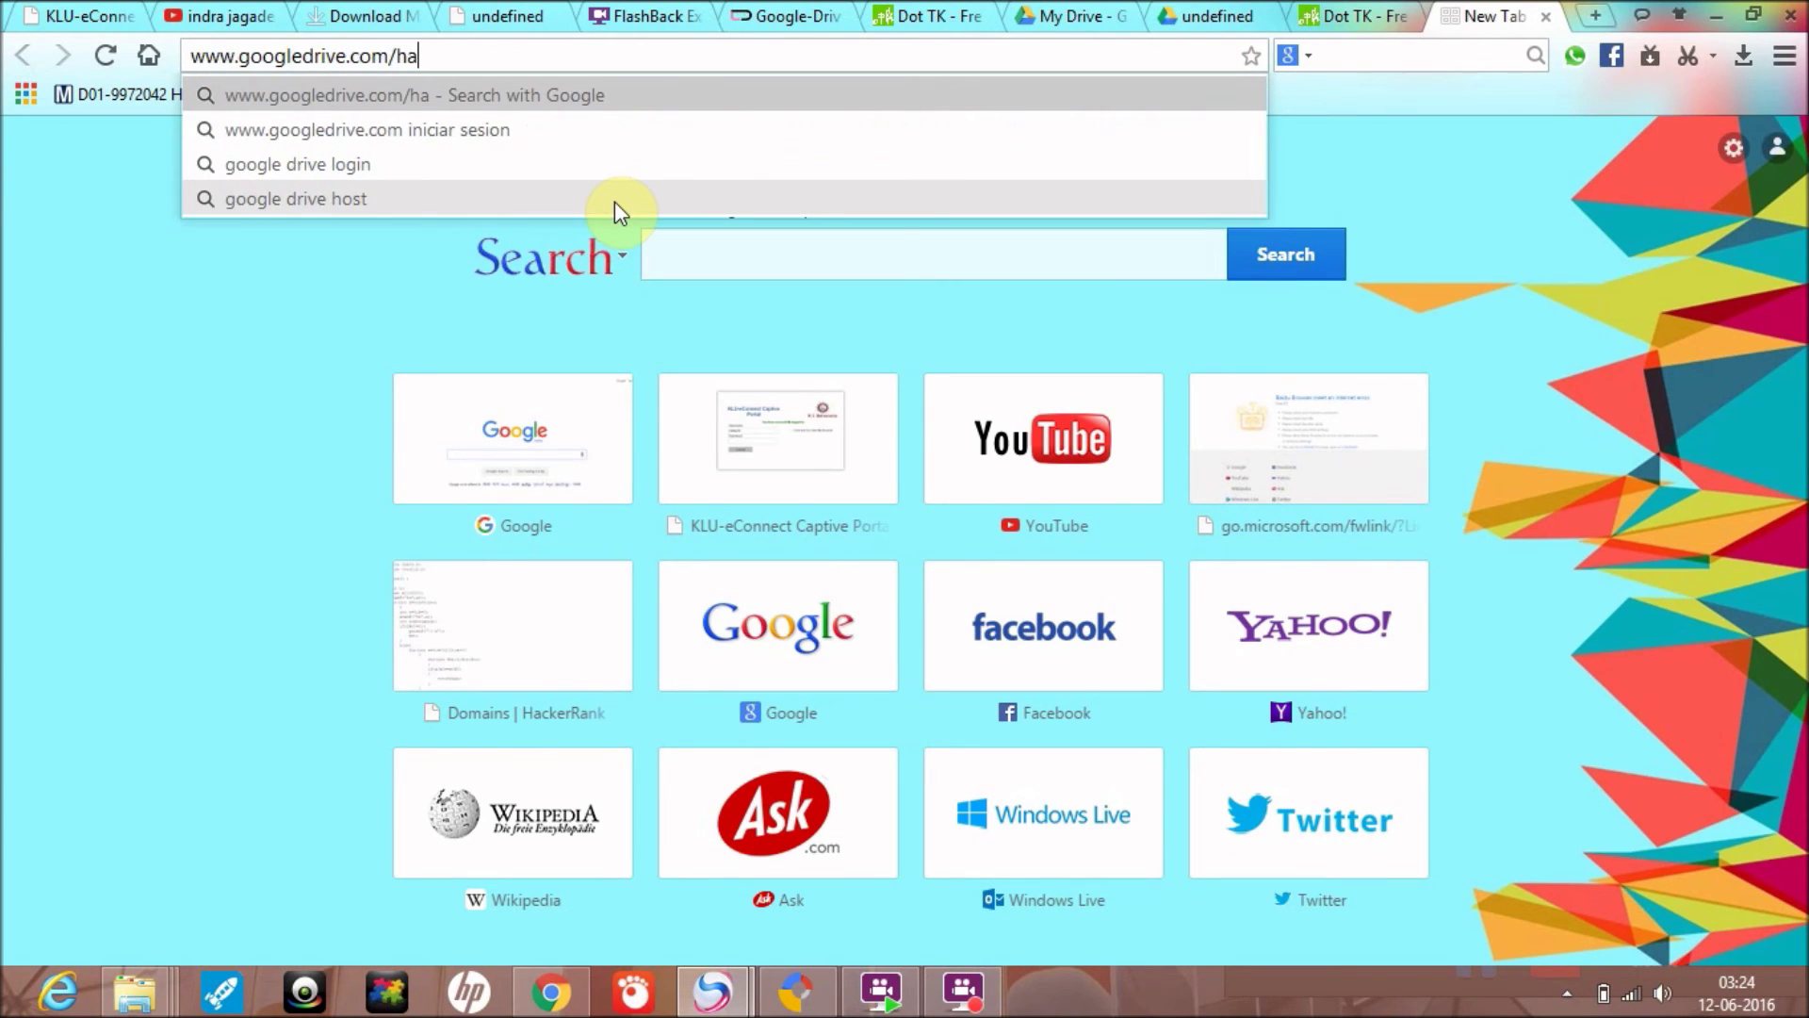
key(BackSpace)
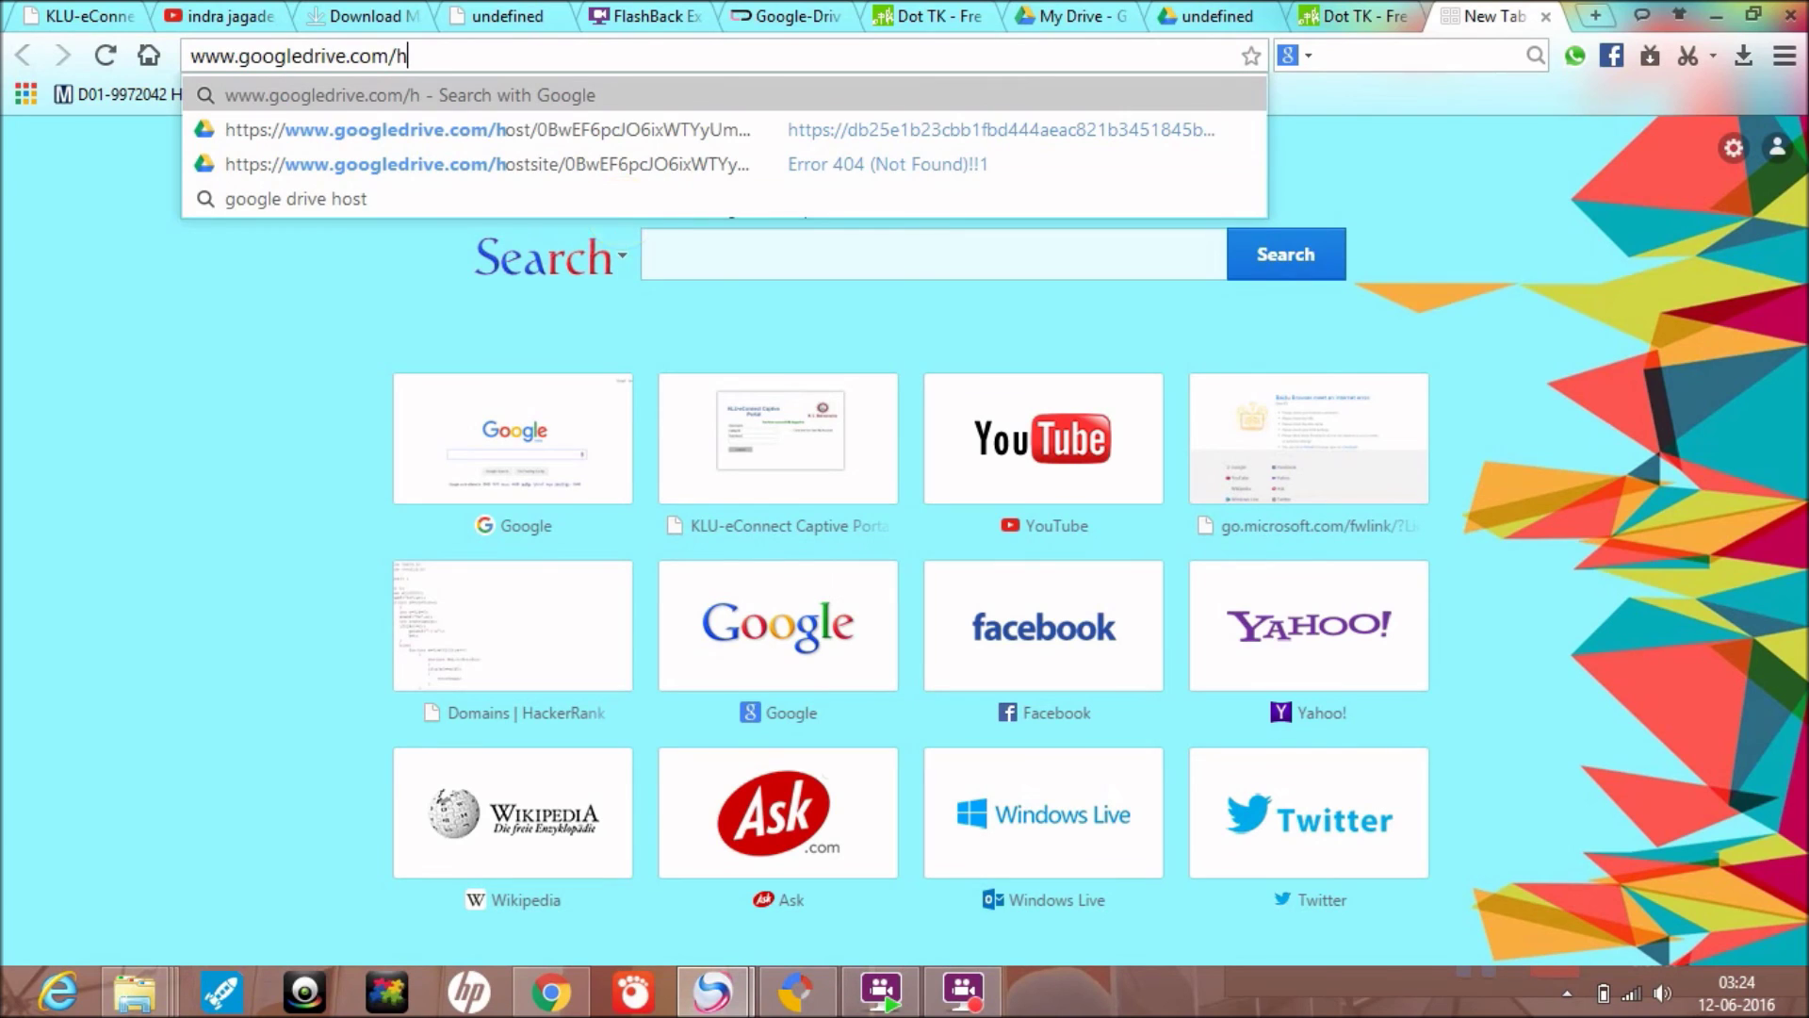
text(os)
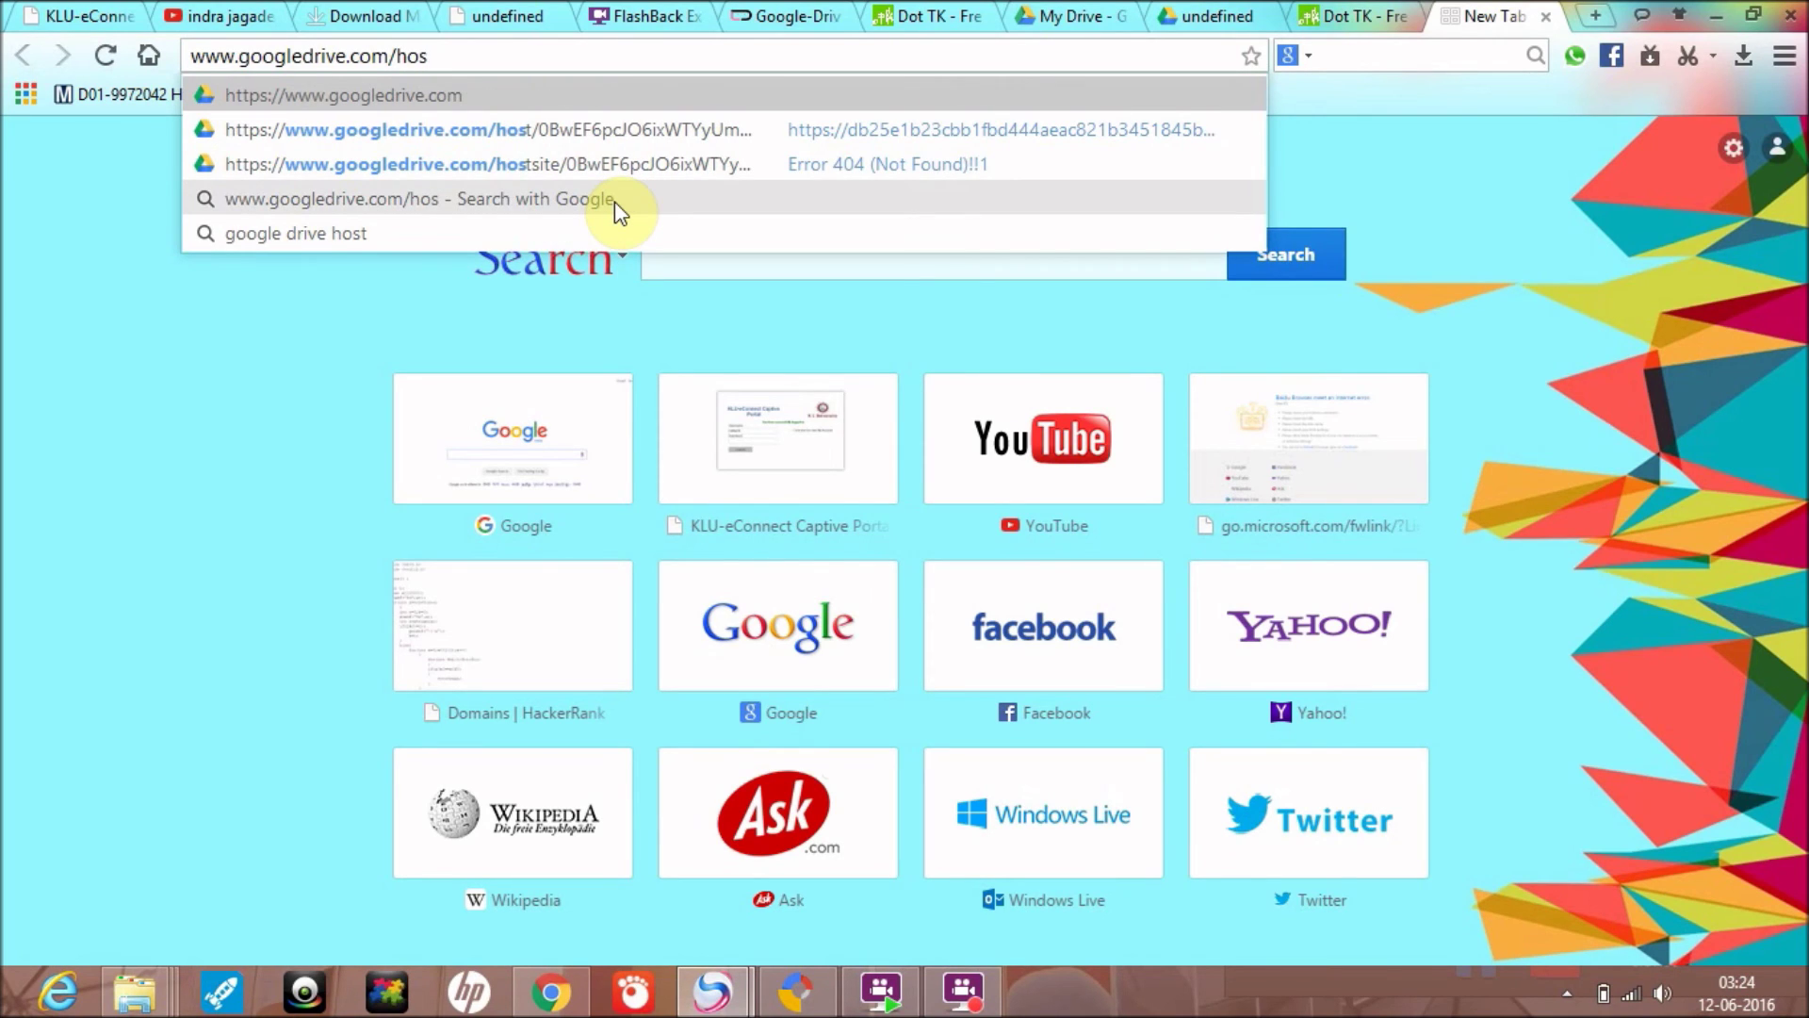
text(t/)
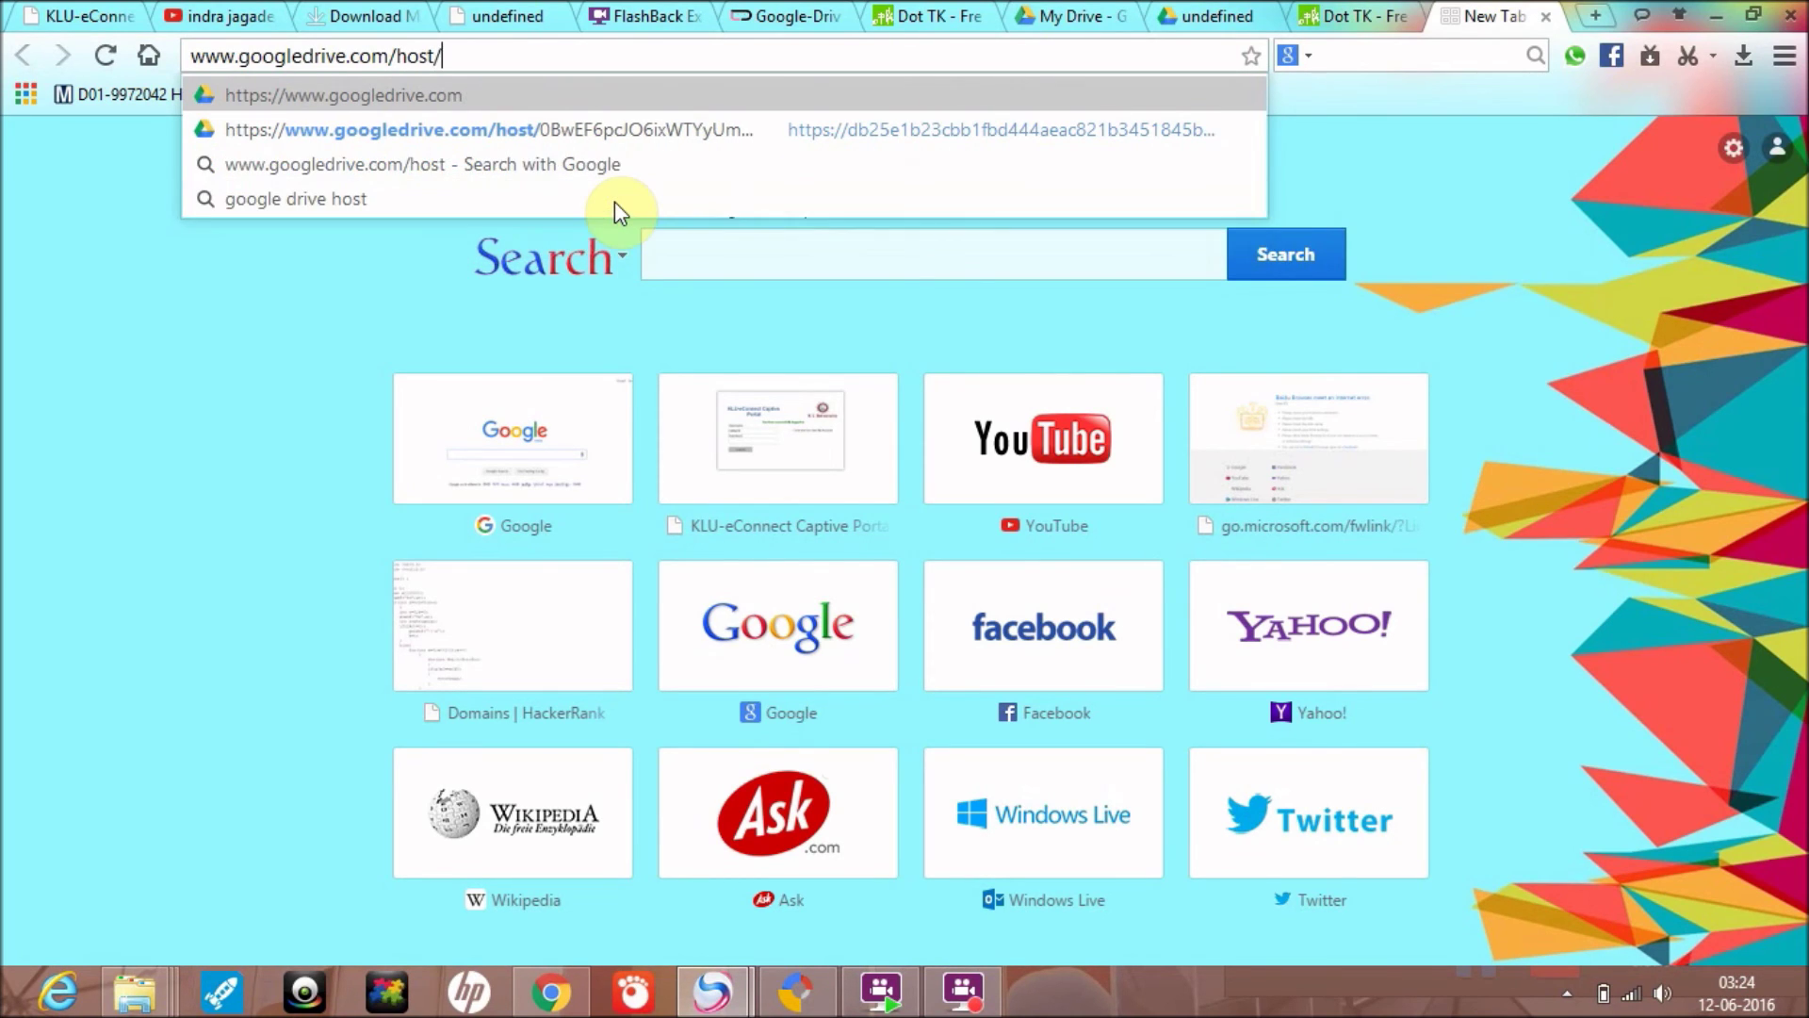
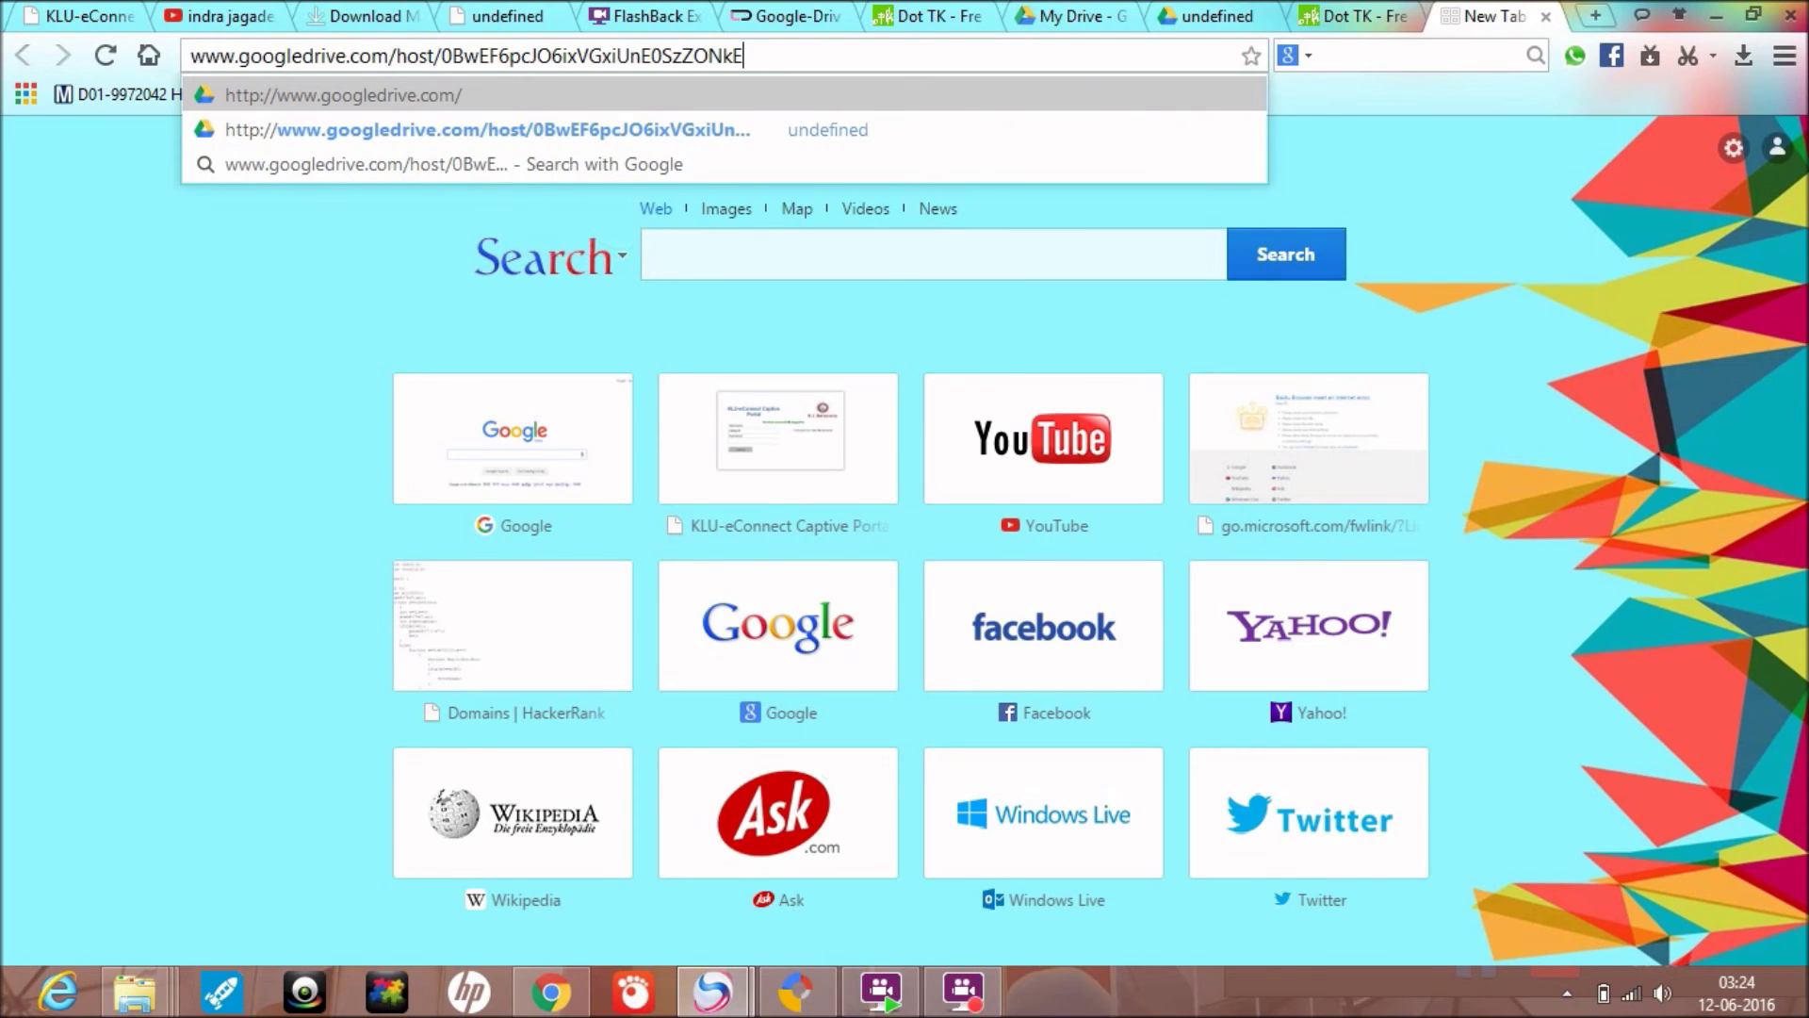
text(/di)
text(pag)
text(es.)
text(h)
text(tml)
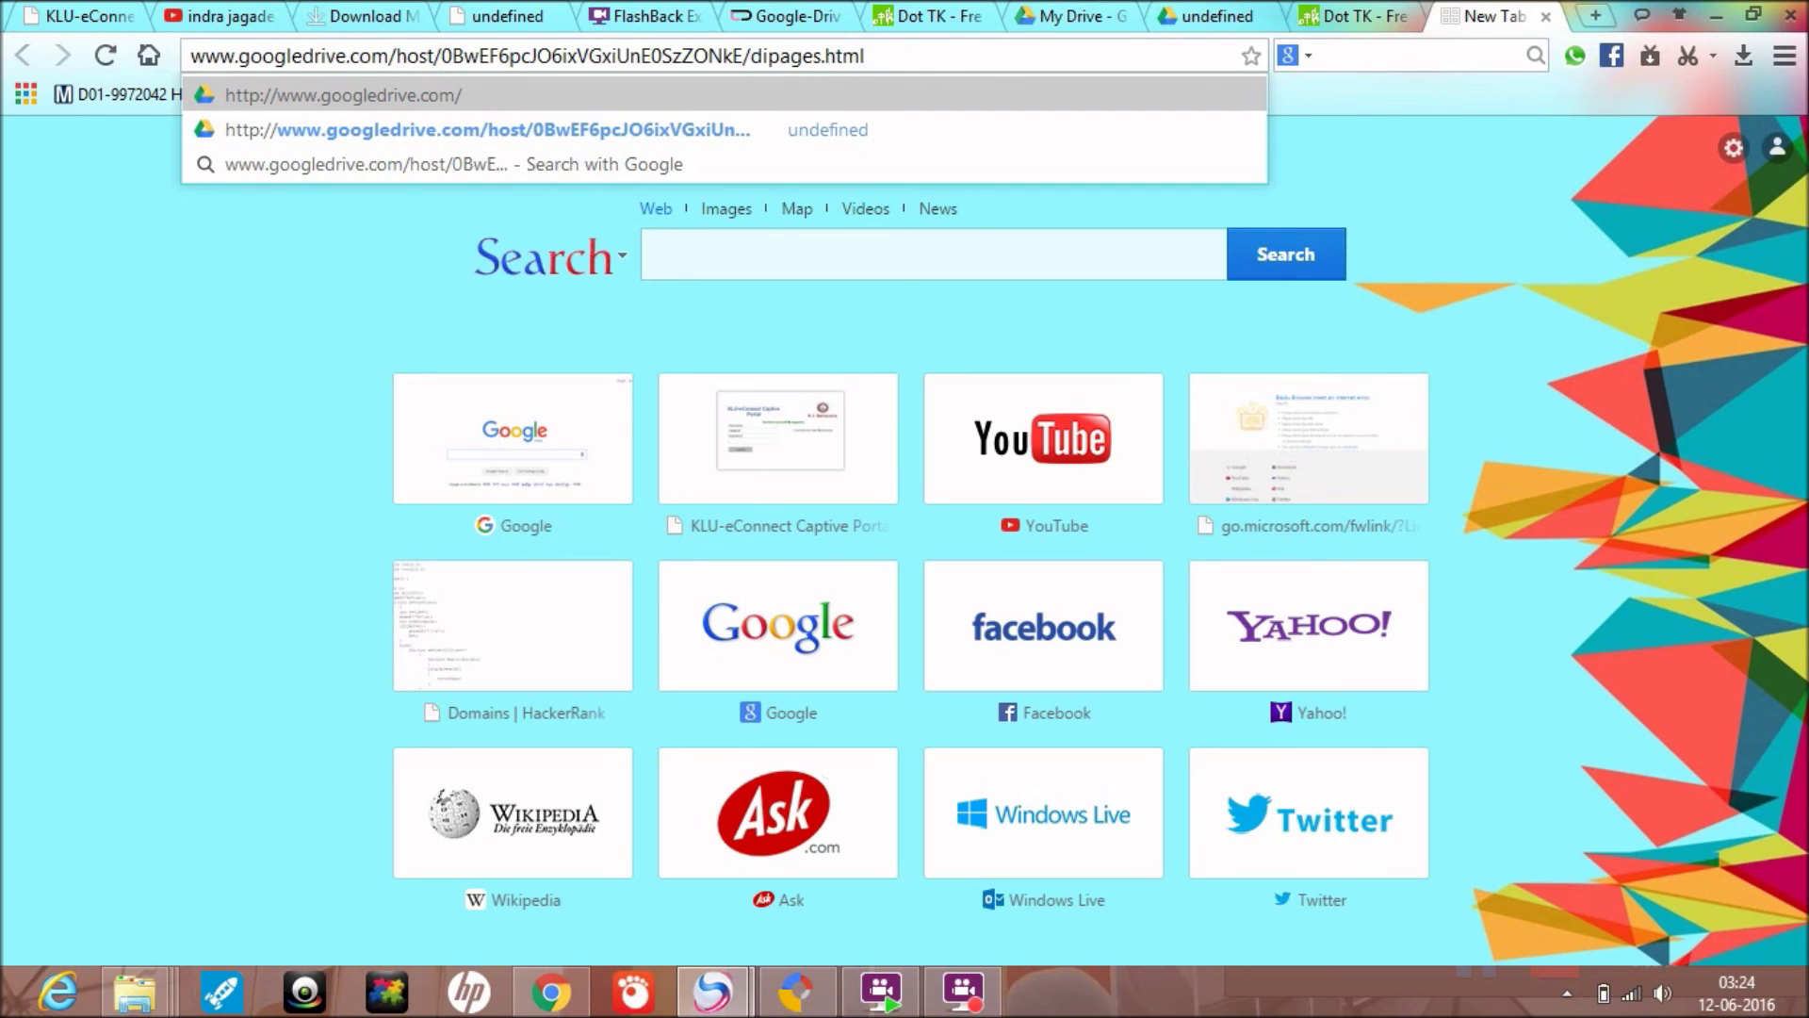
key(ctrl+a)
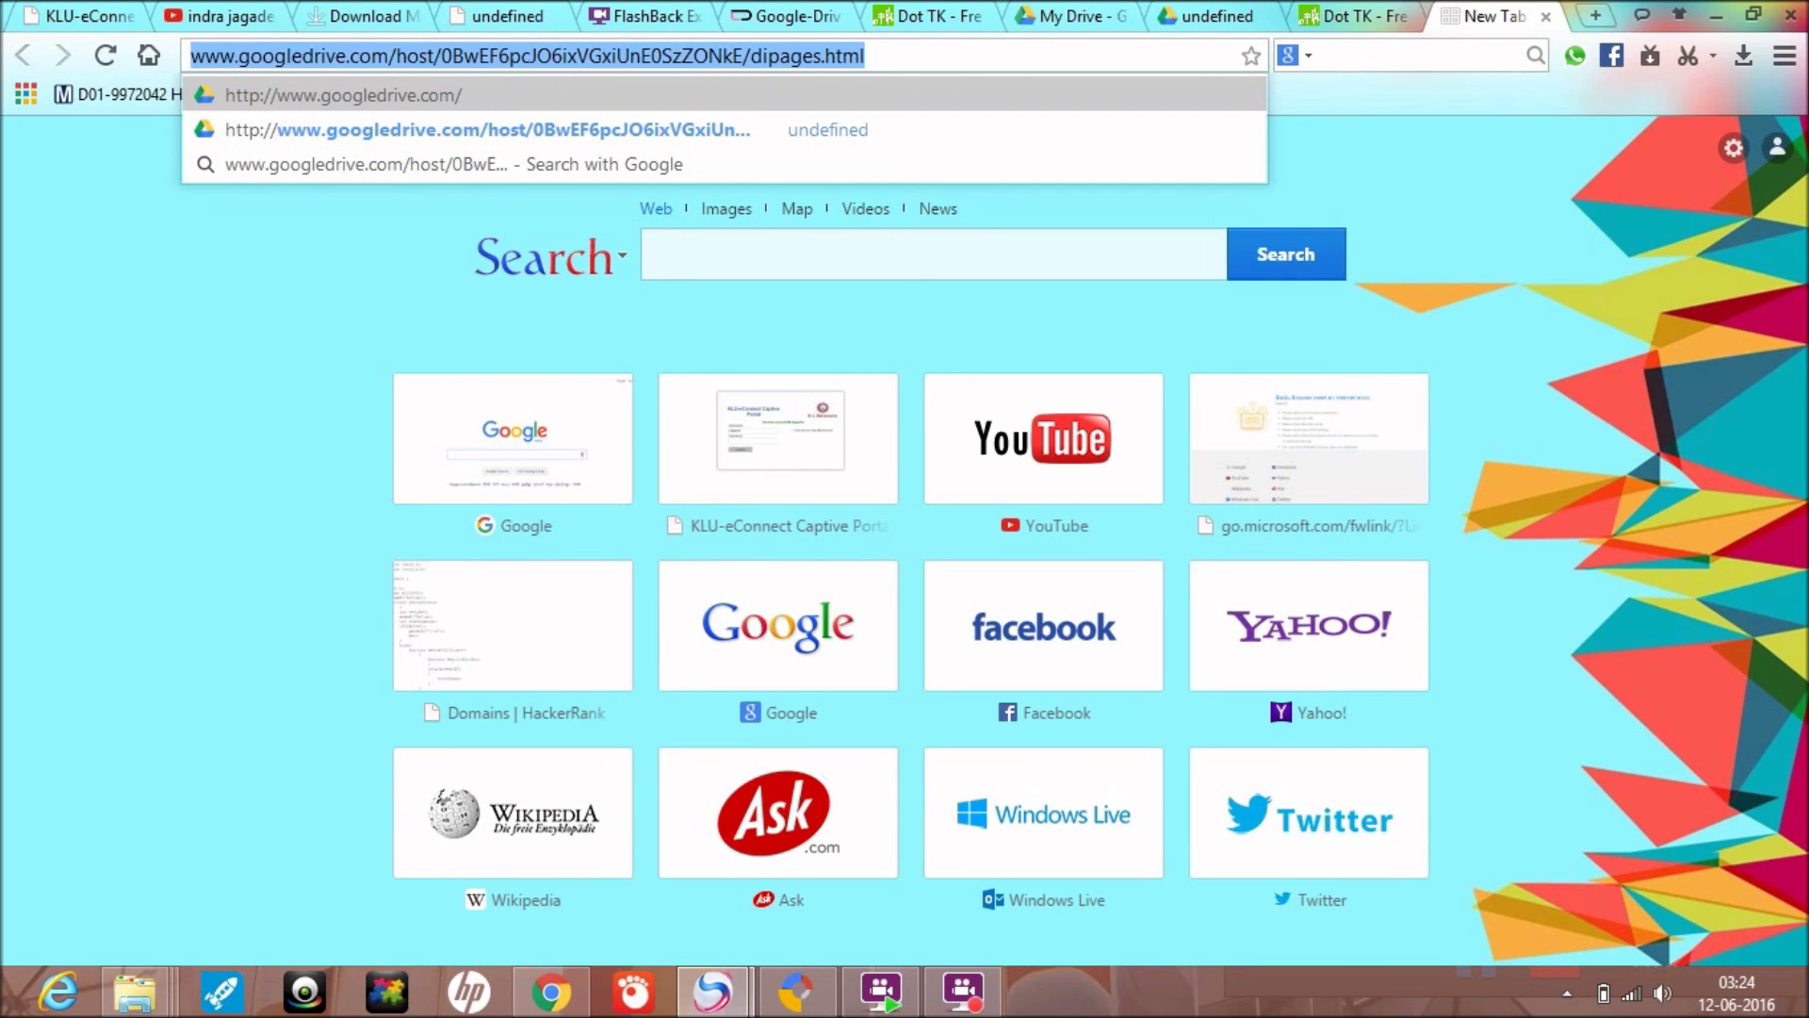
key(Return)
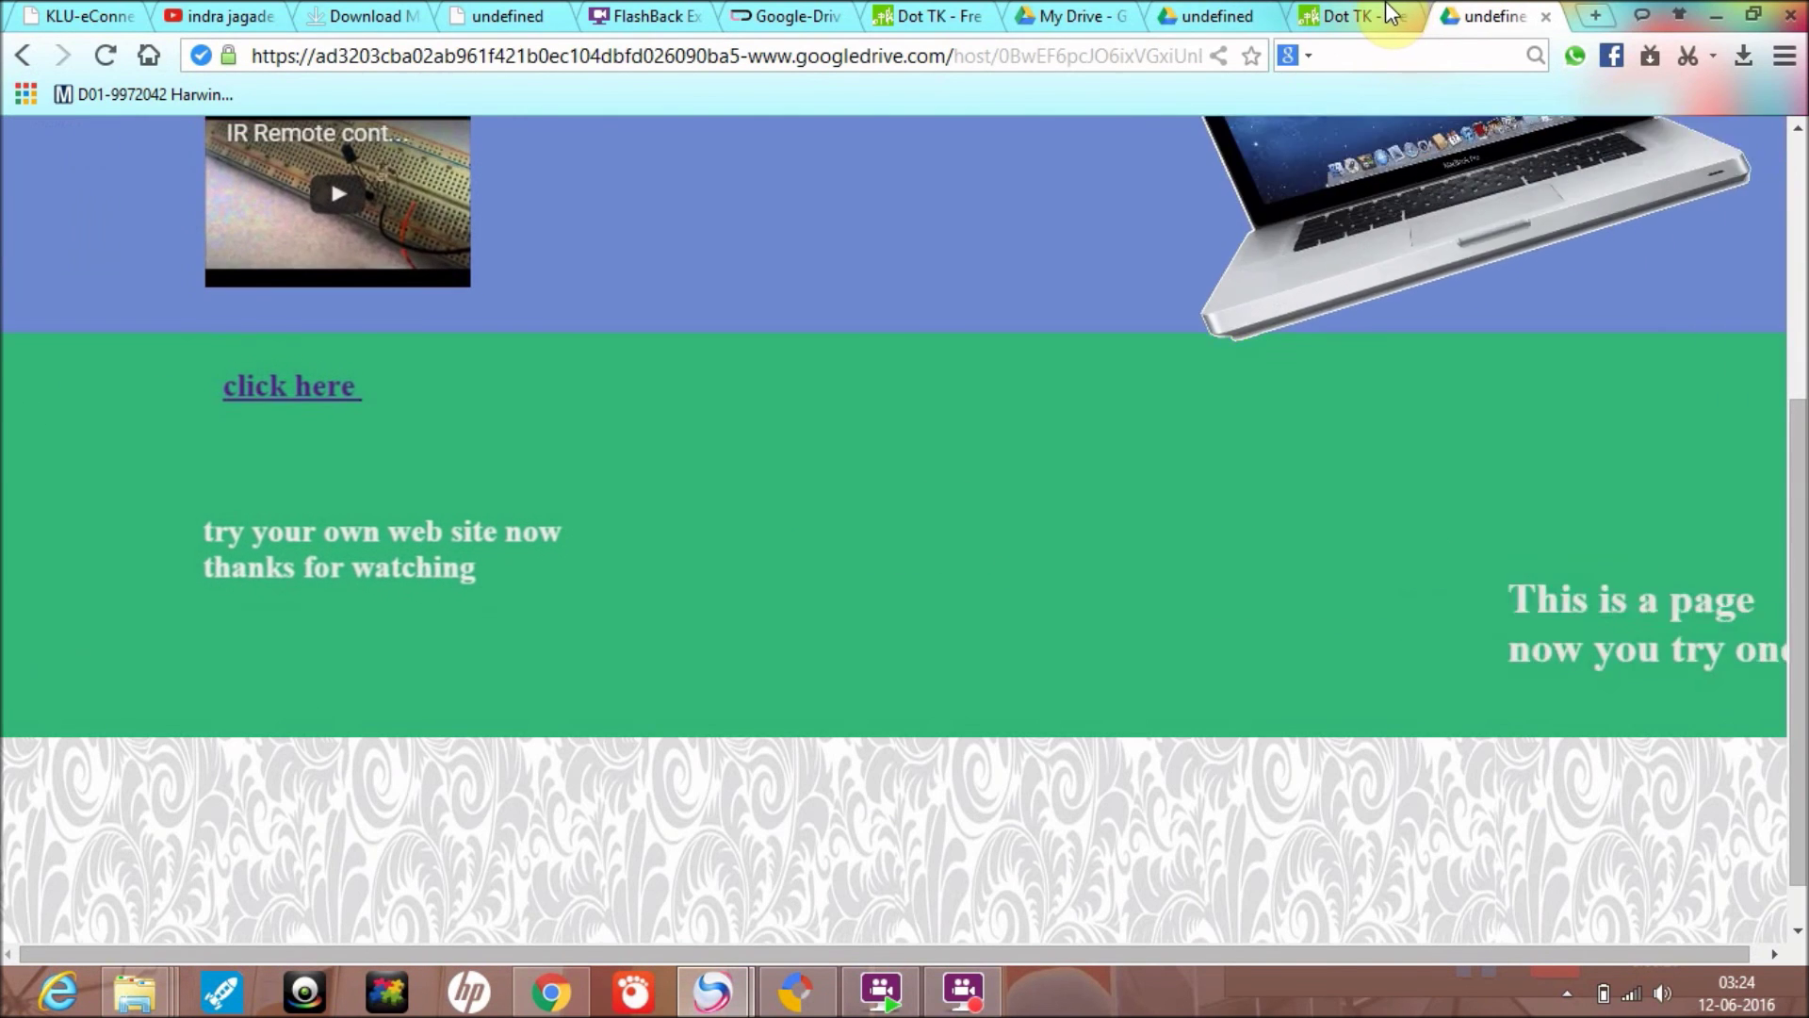
click(1394, 6)
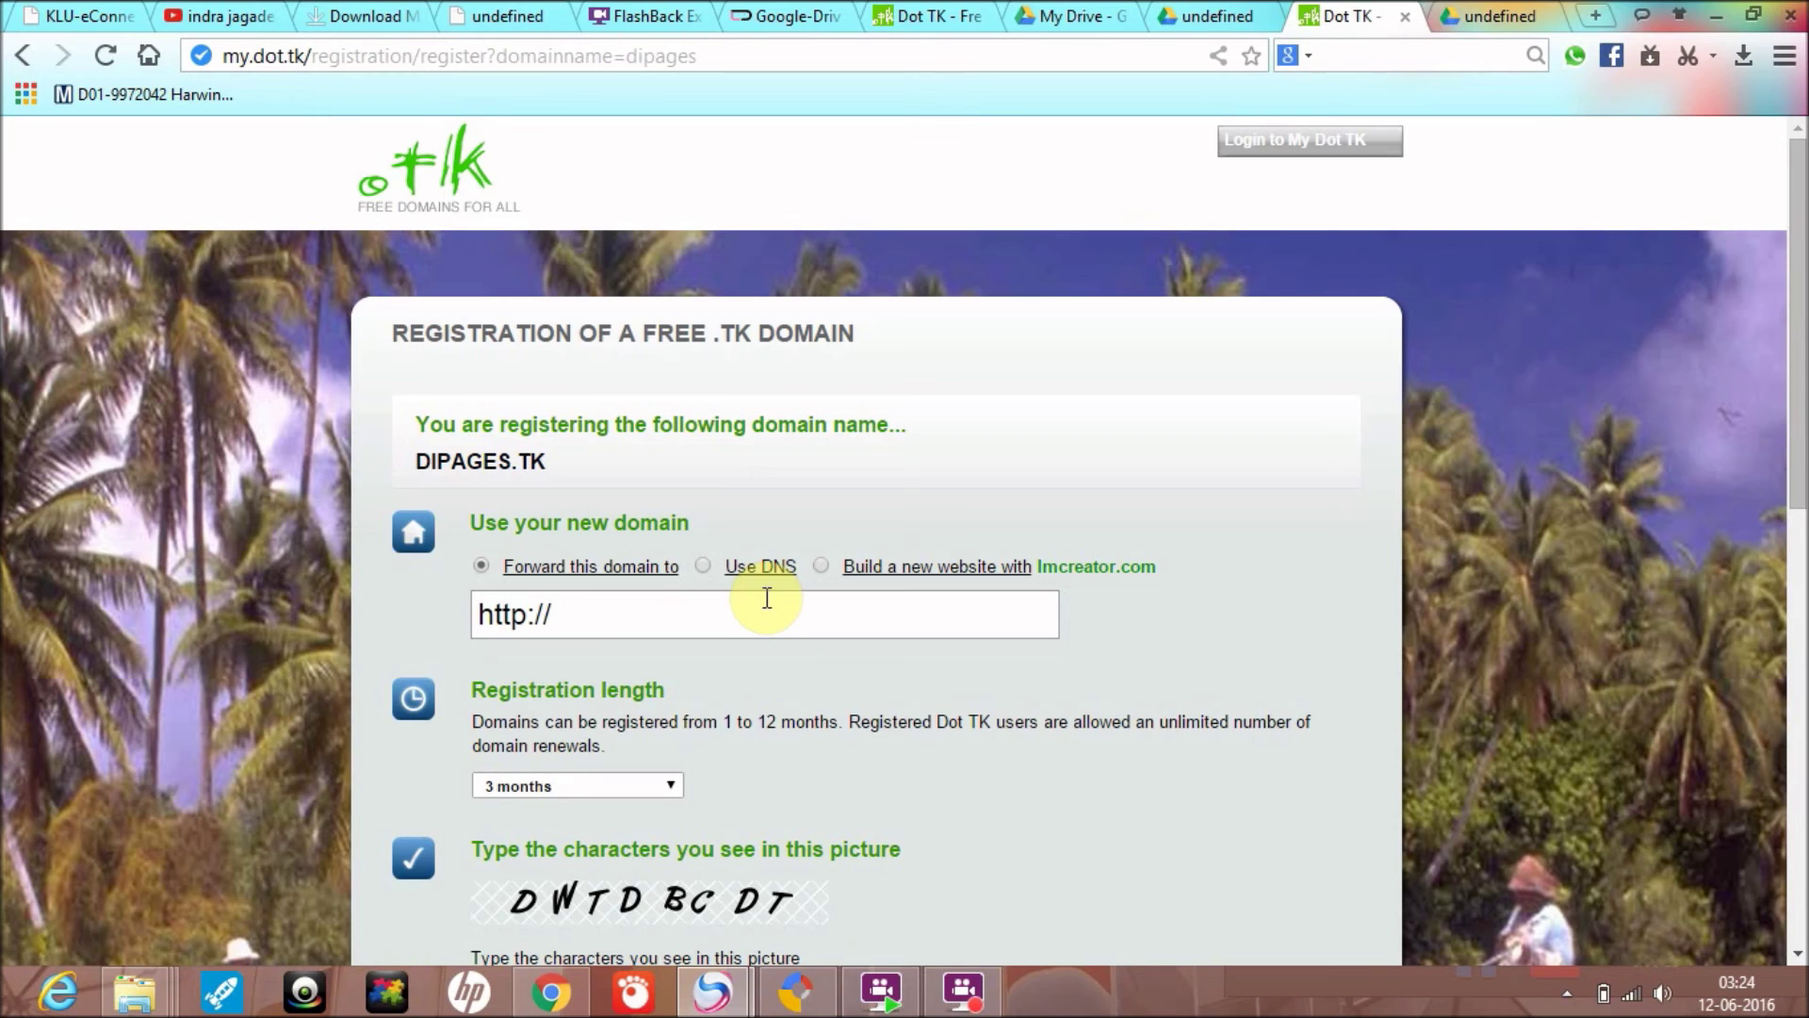
Step: Forward DIPAGES.TK to the Drive host URL for 1 month, with captcha DWTDBCDT
key(ctrl+v)
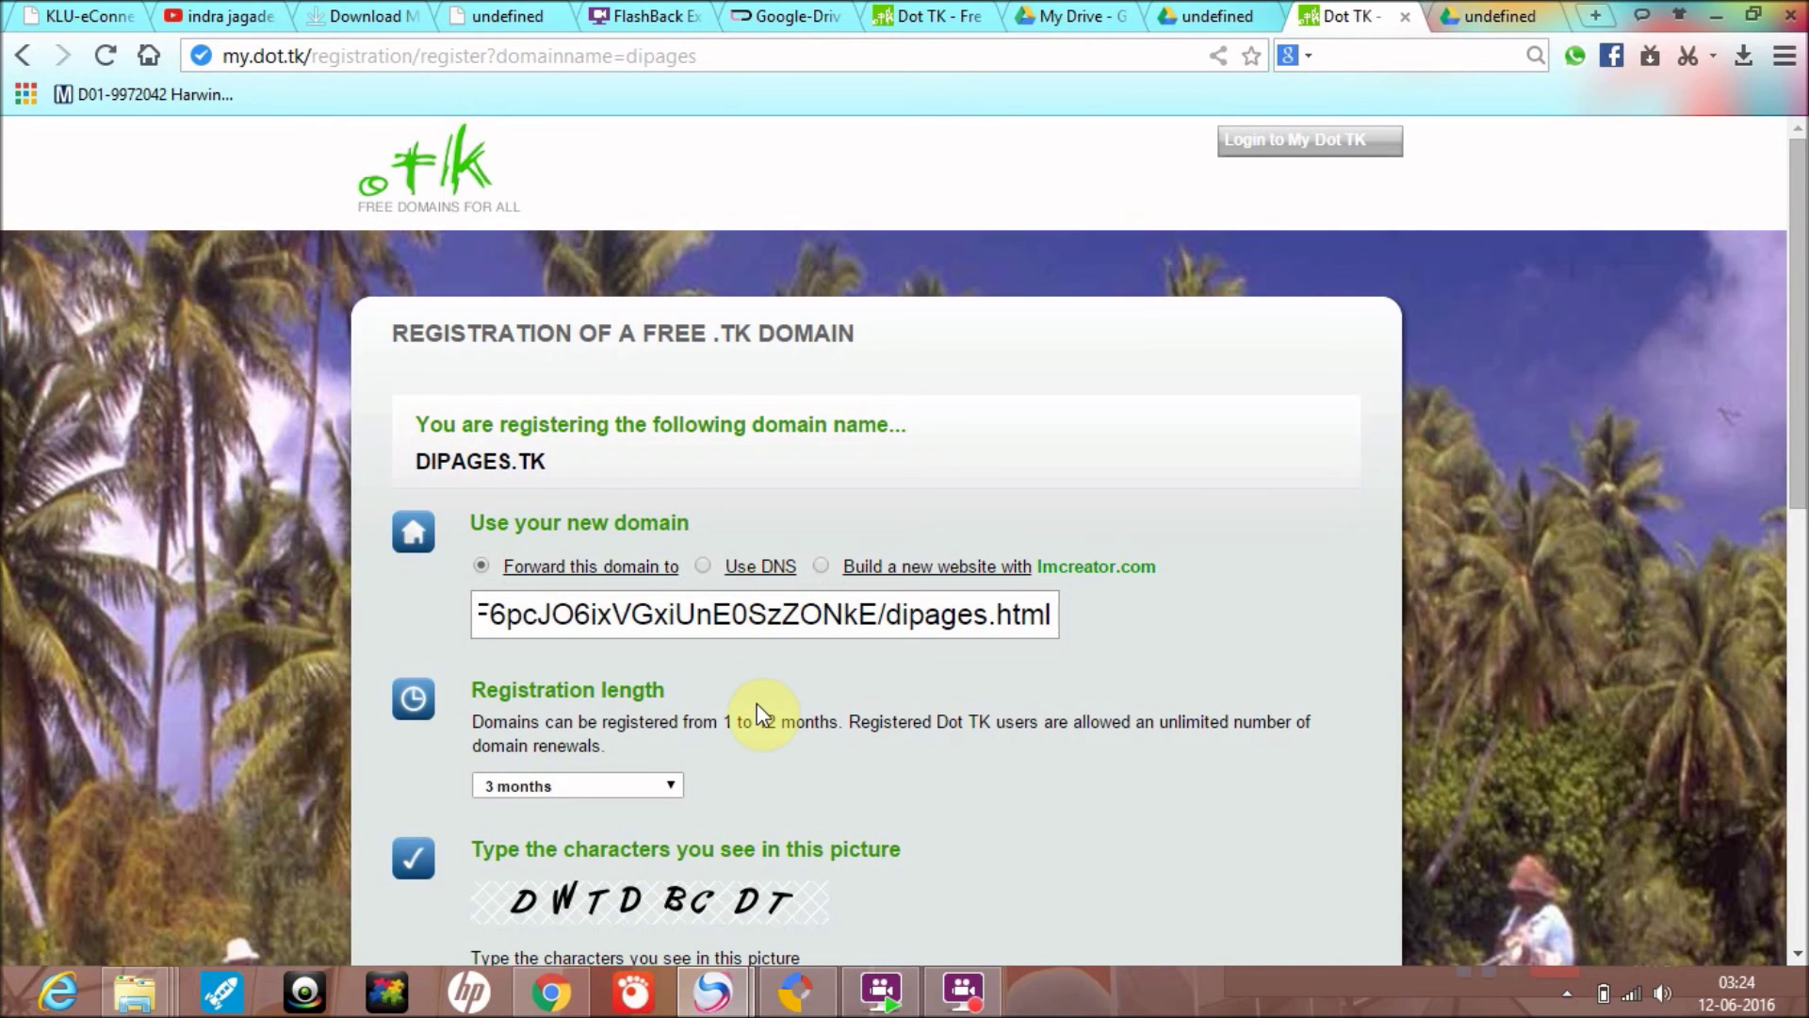
scroll(756, 703, down, 1)
click(672, 781)
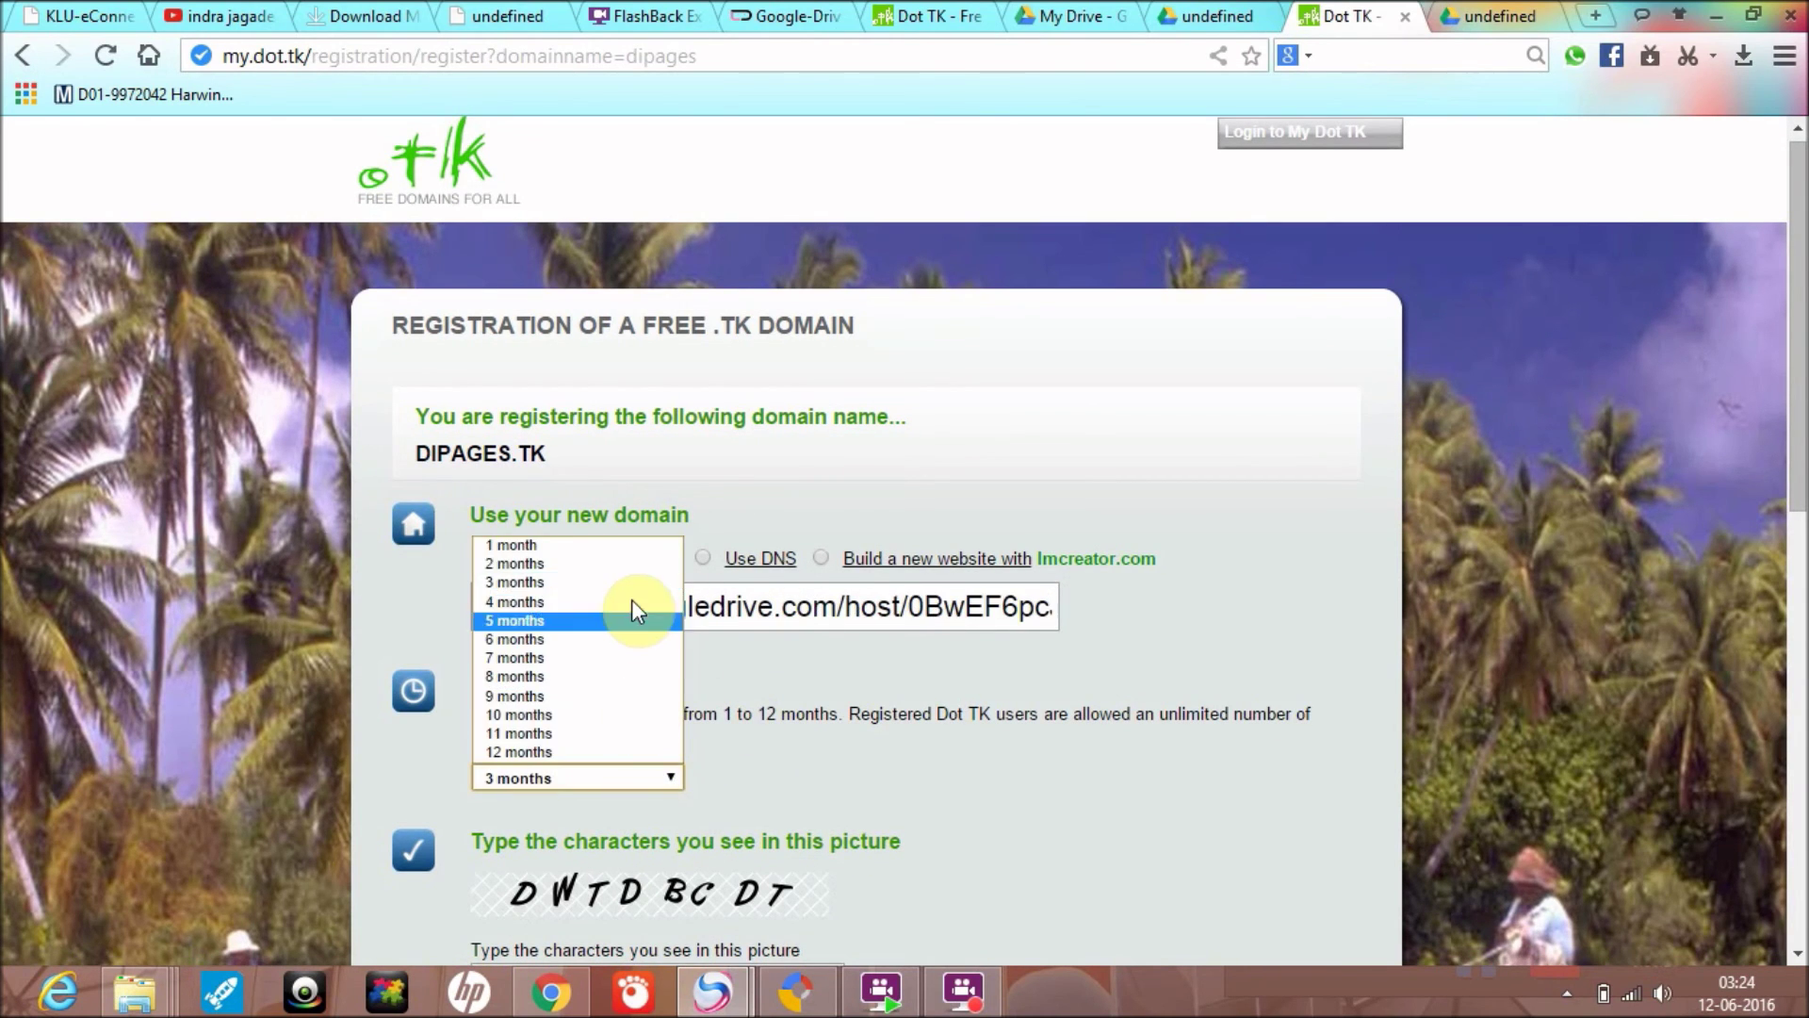
click(646, 545)
scroll(647, 551, down, 2)
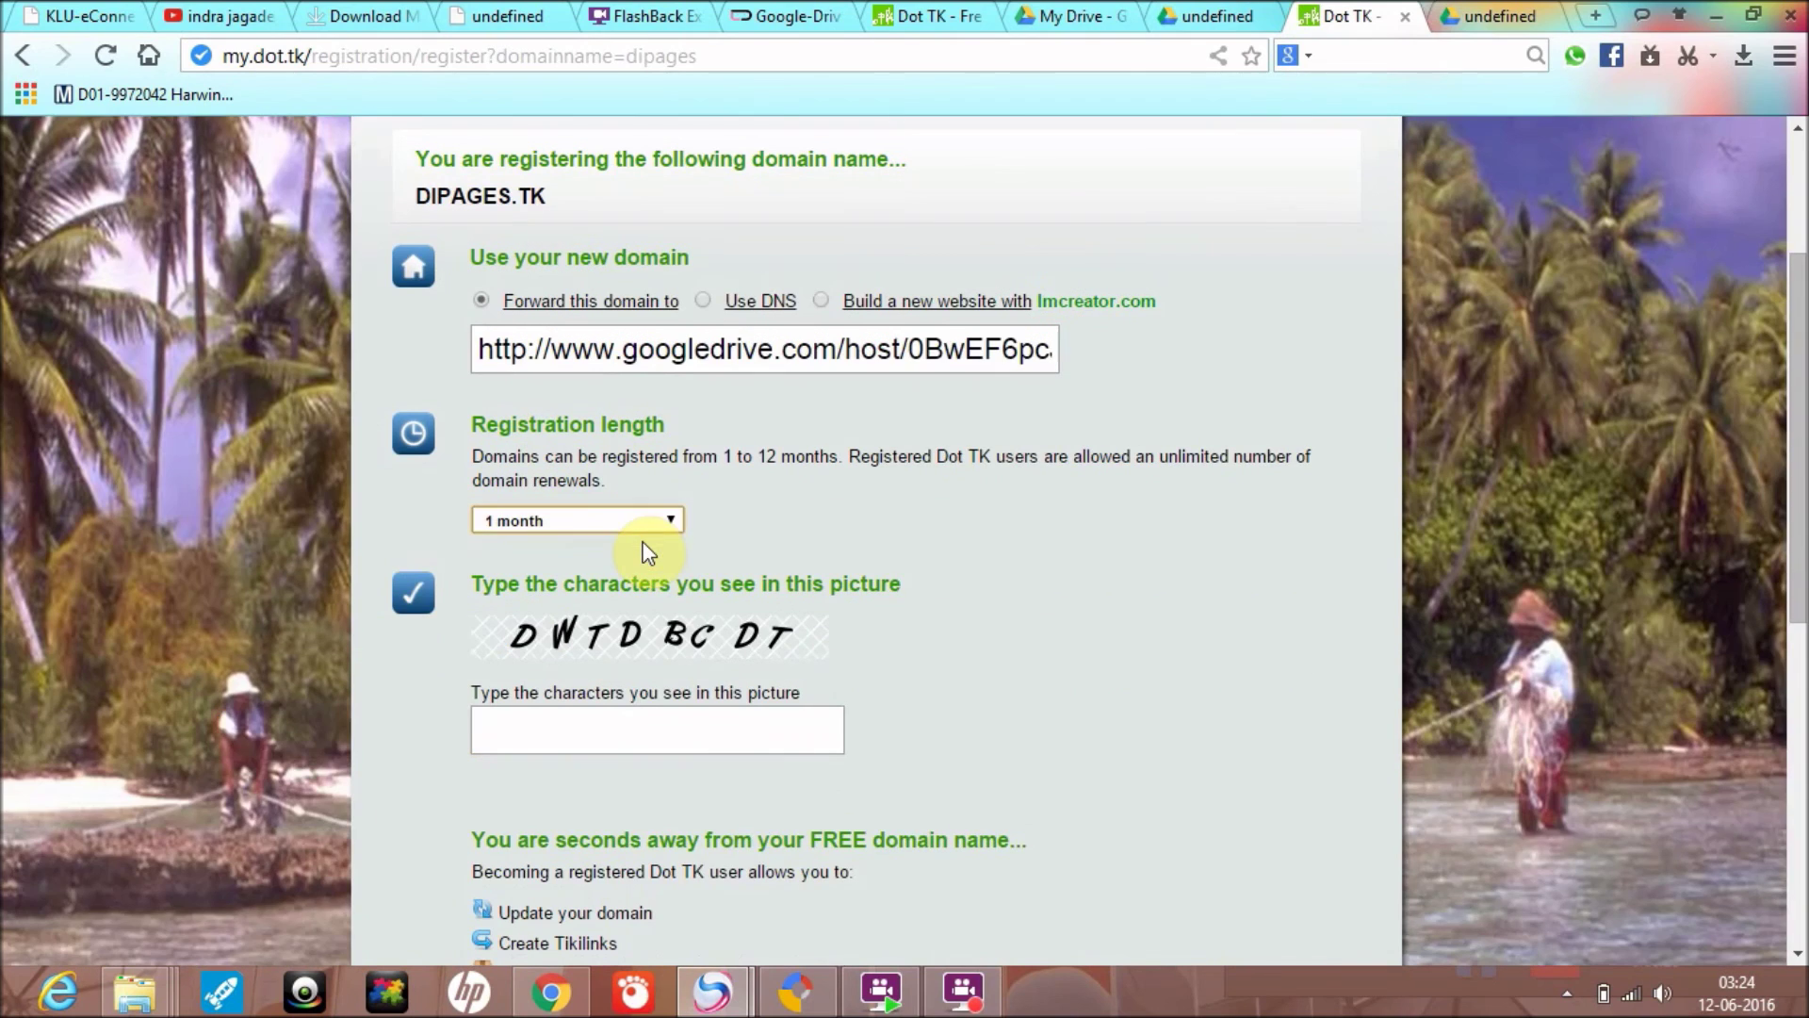
click(605, 719)
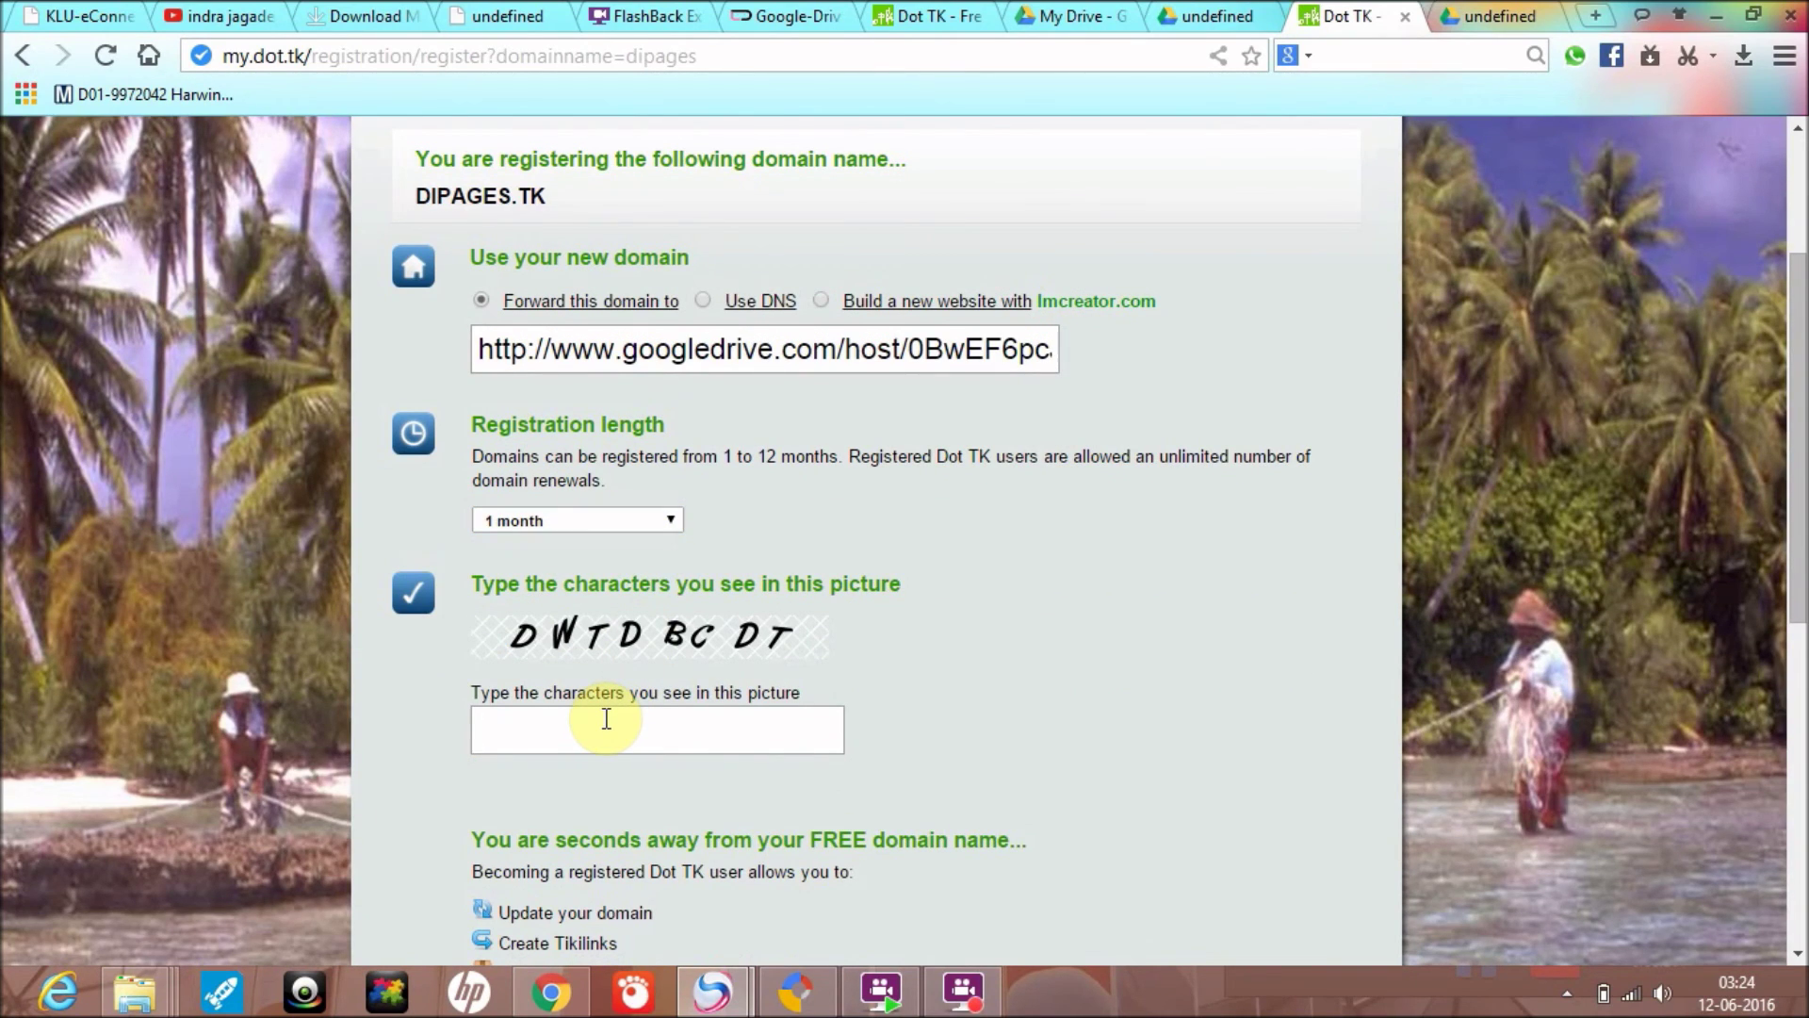
text(d)
key(BackSpace)
text(DW)
text(T)
text(D)
text(BC)
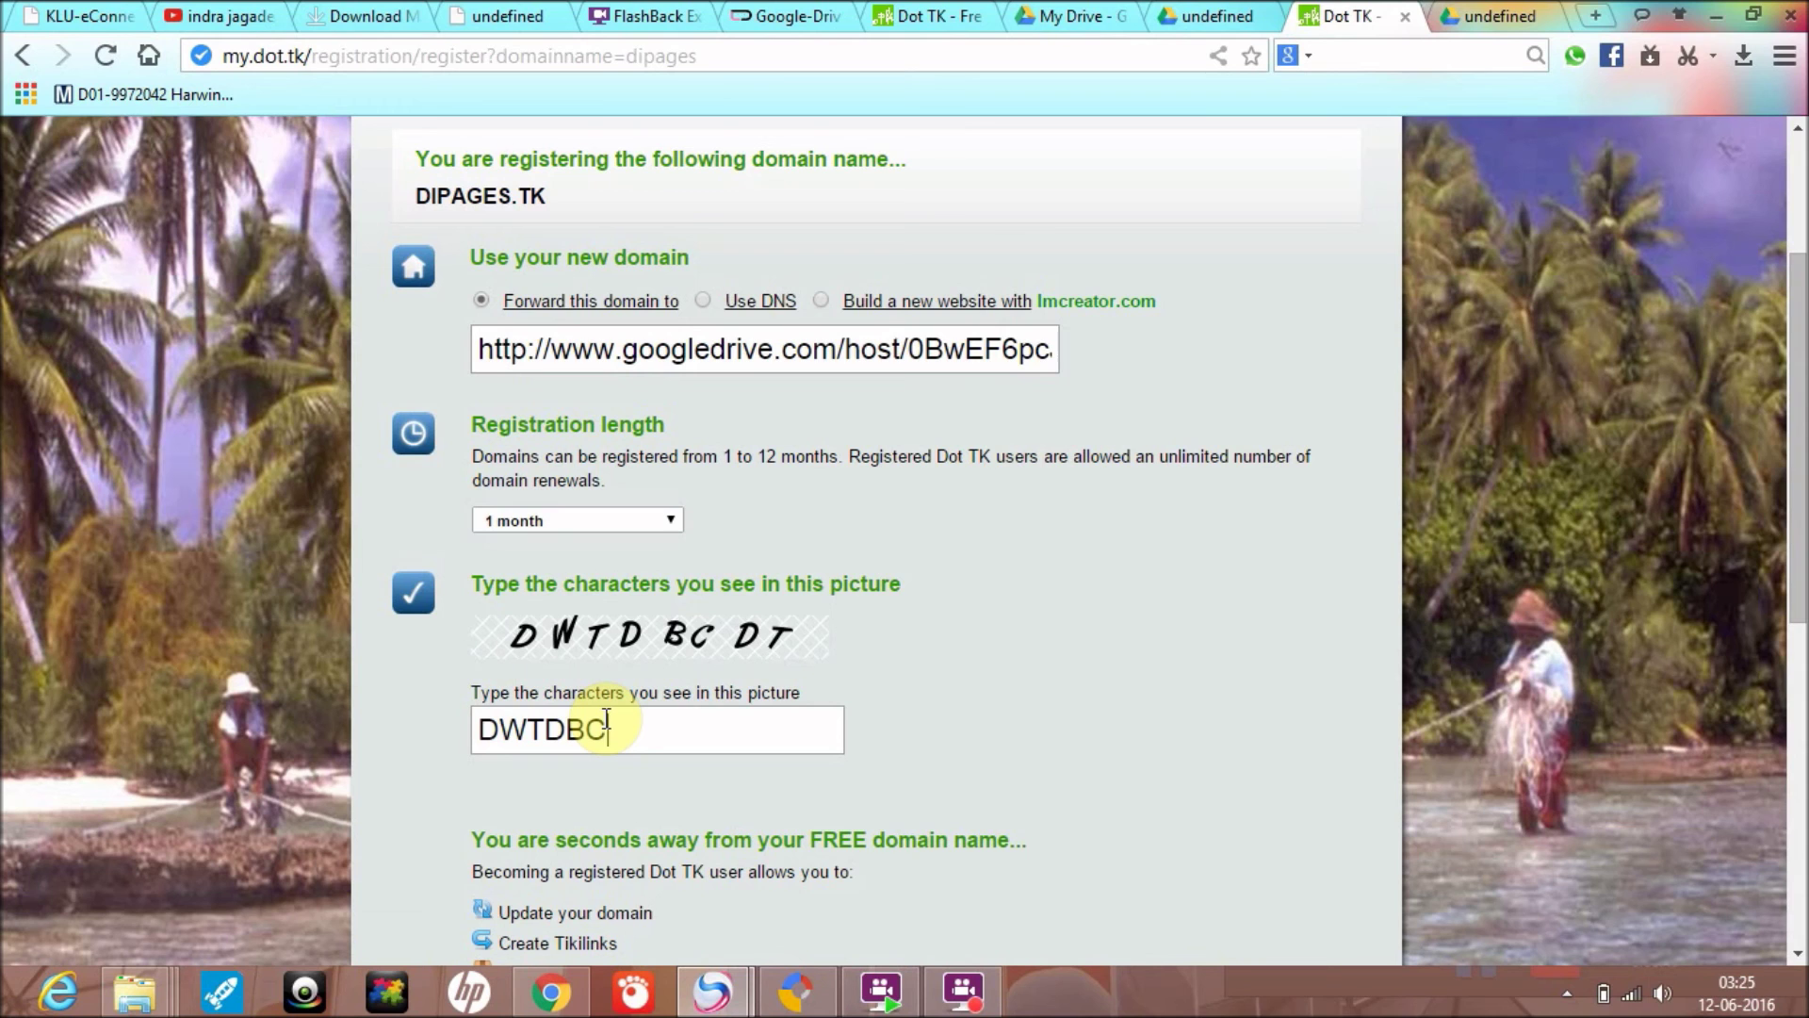
text(DT)
scroll(606, 718, down, 2)
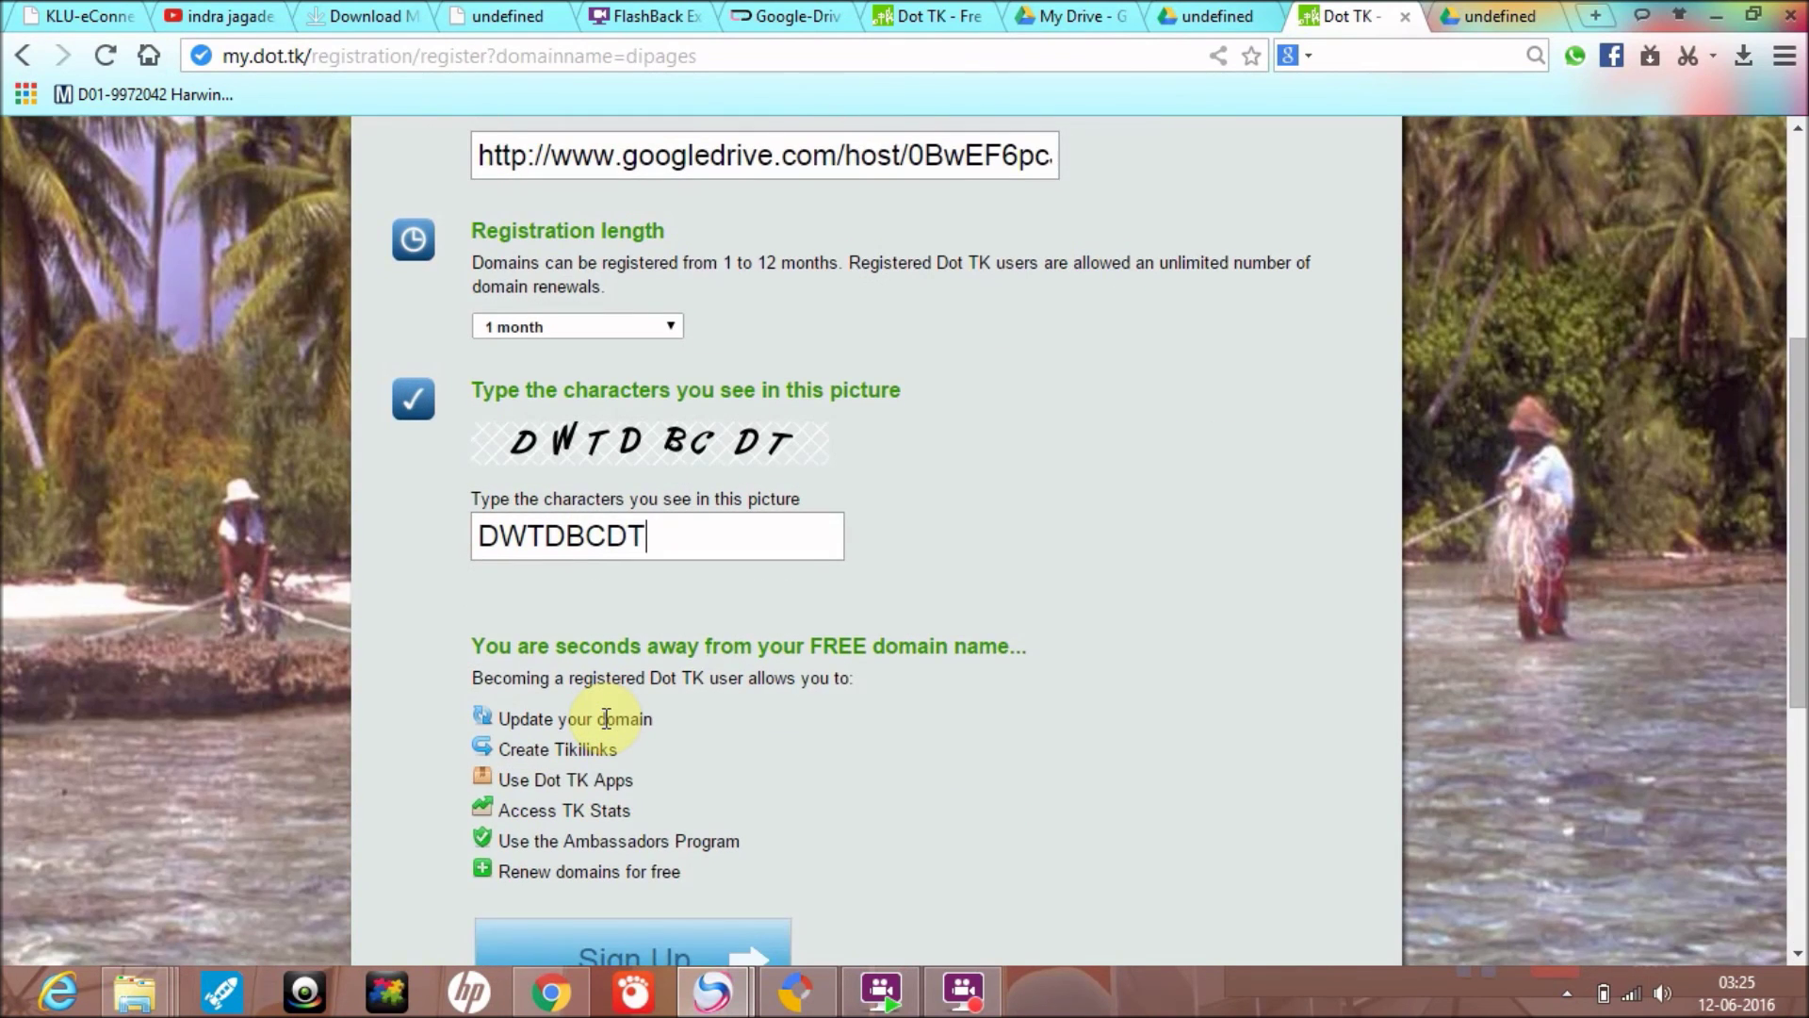
scroll(605, 719, down, 2)
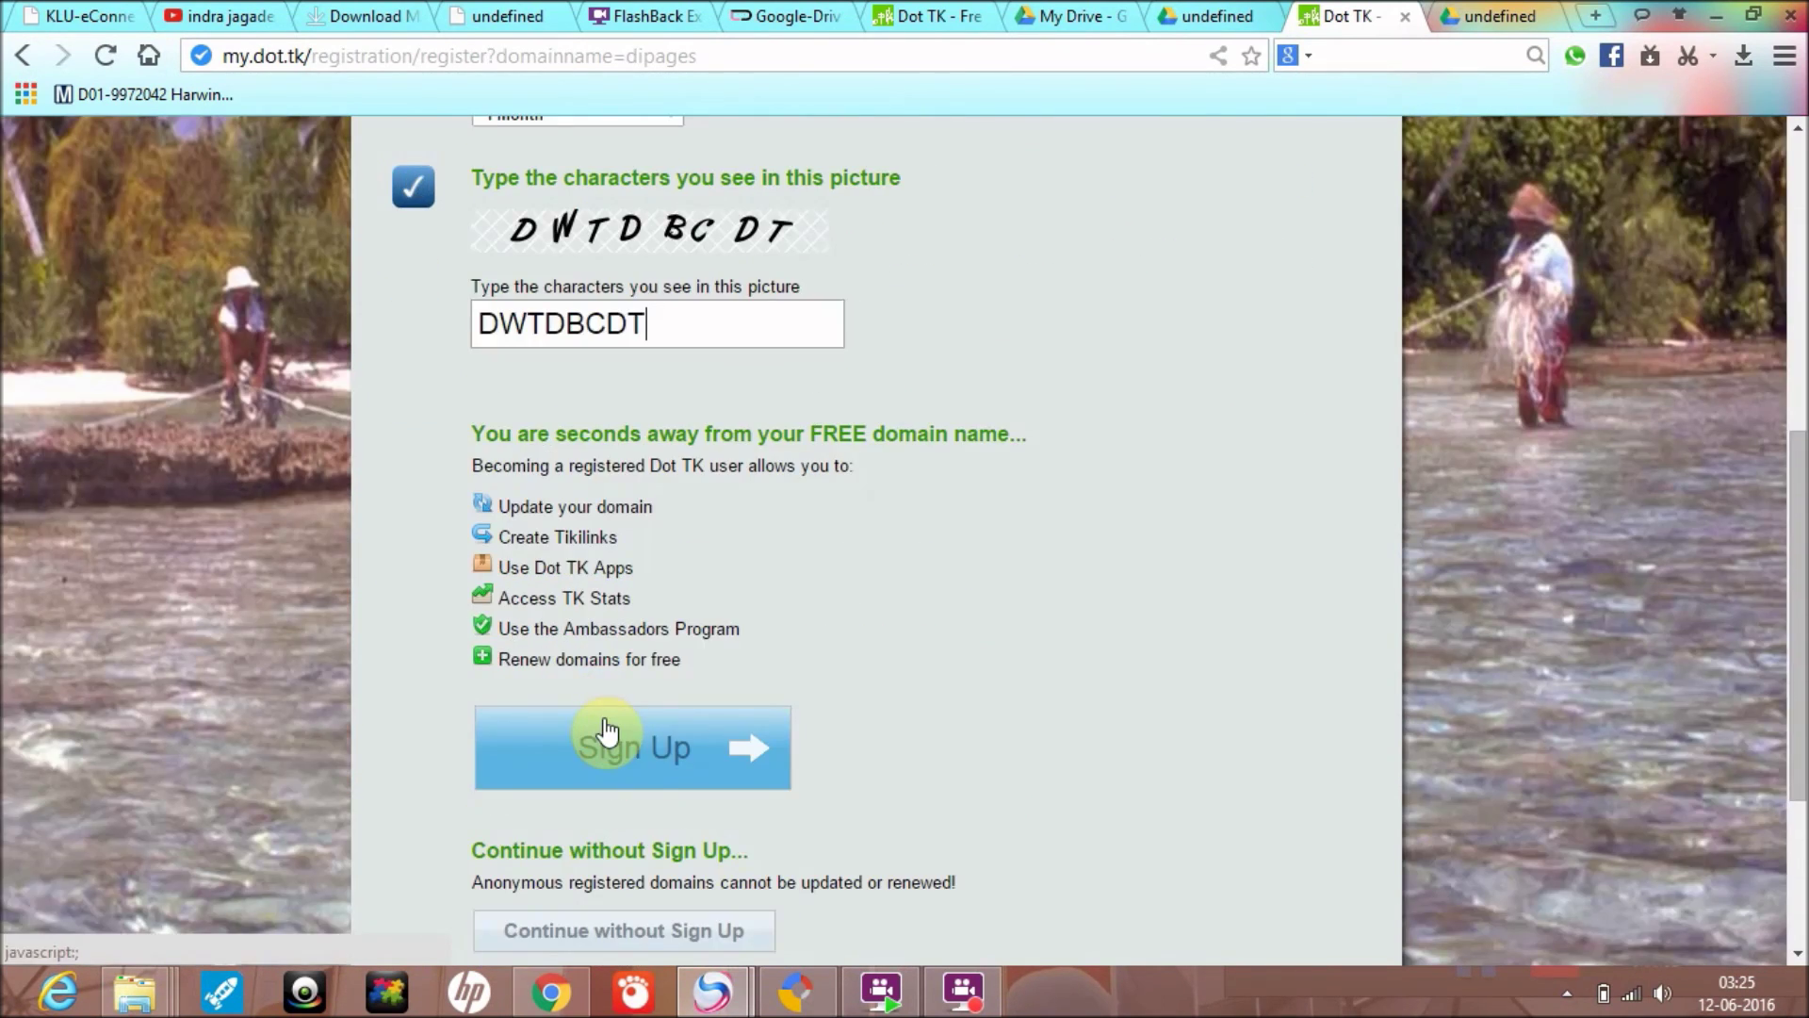
scroll(605, 731, down, 3)
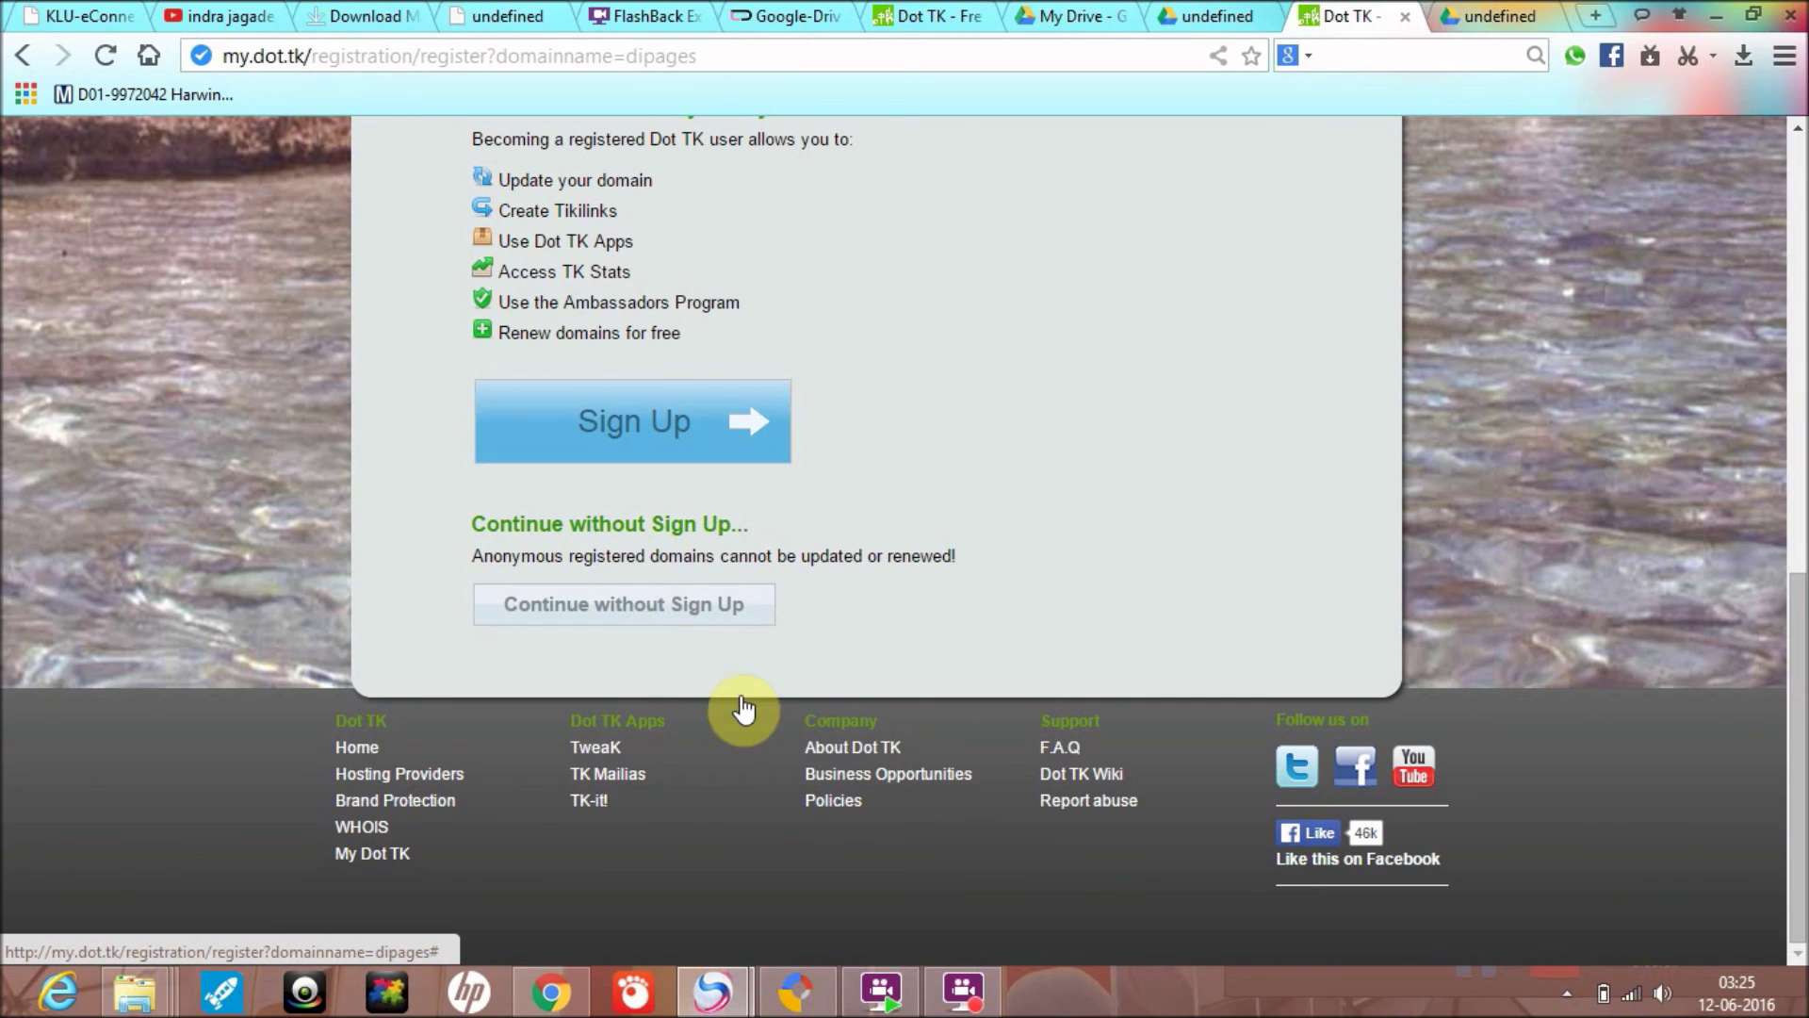
Step: Submit the DIPAGES.TK registration using 'Continue without Sign Up'
click(672, 627)
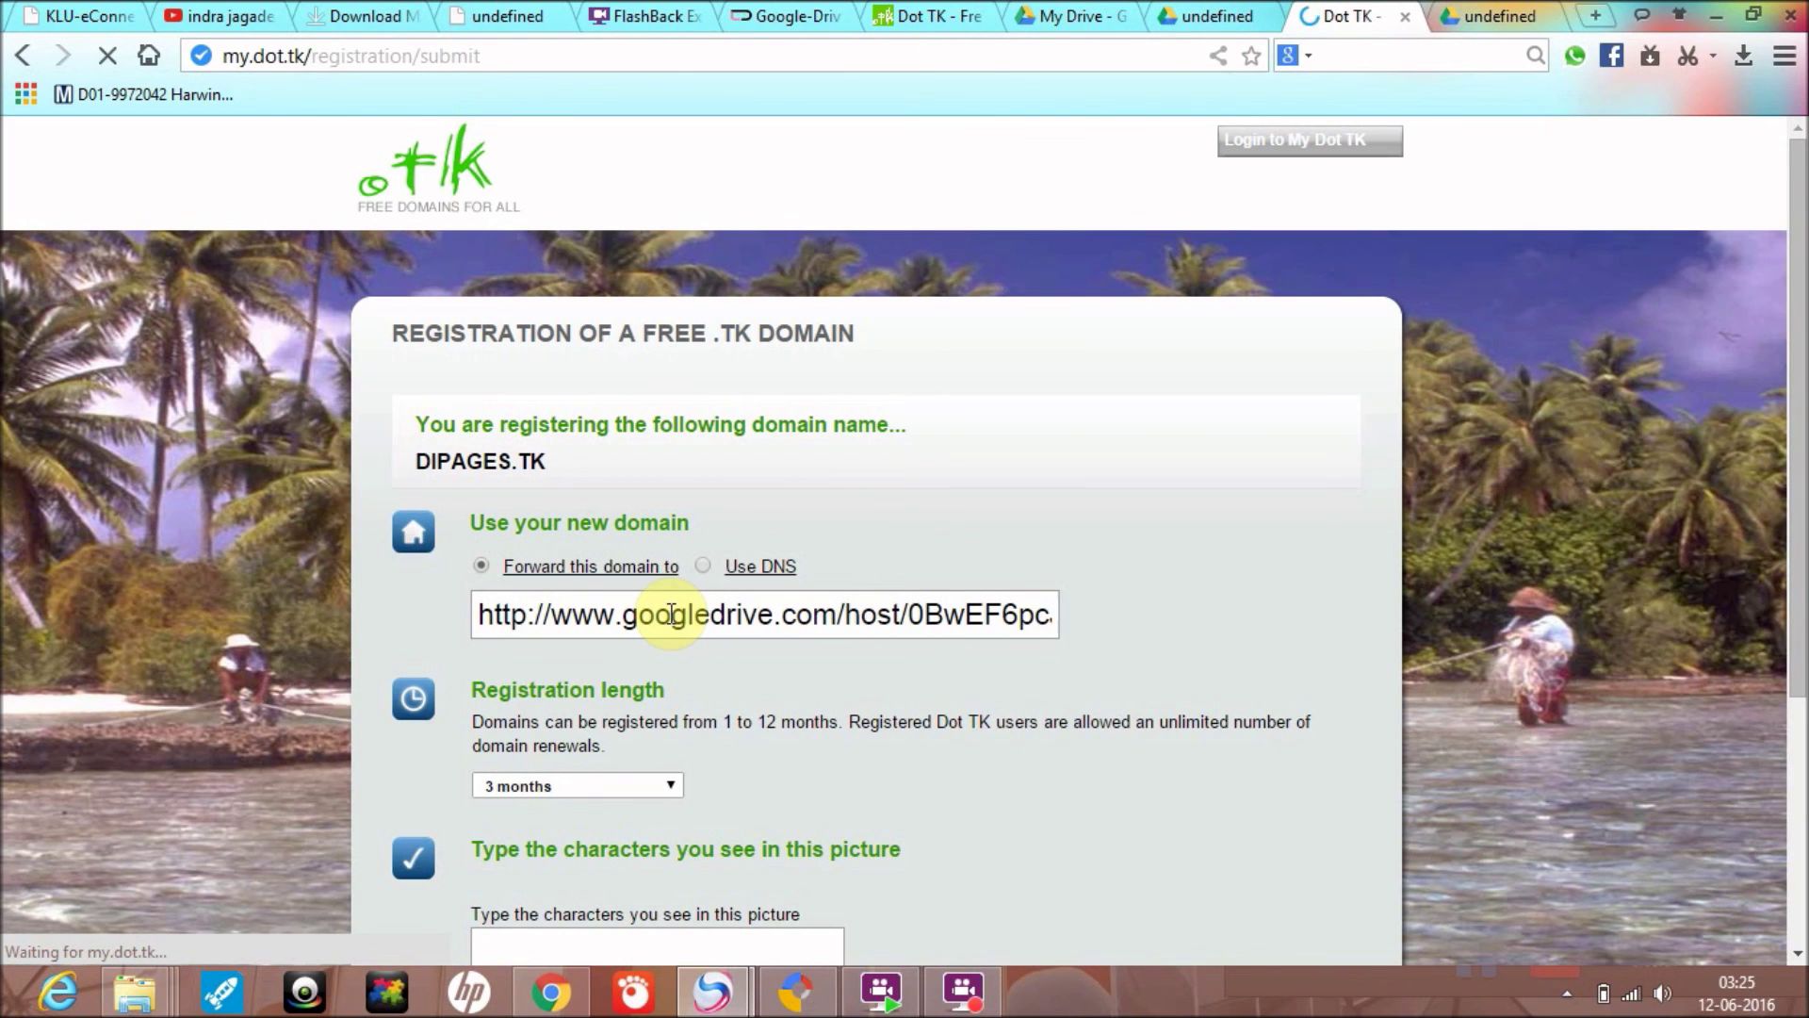
scroll(670, 613, down, 3)
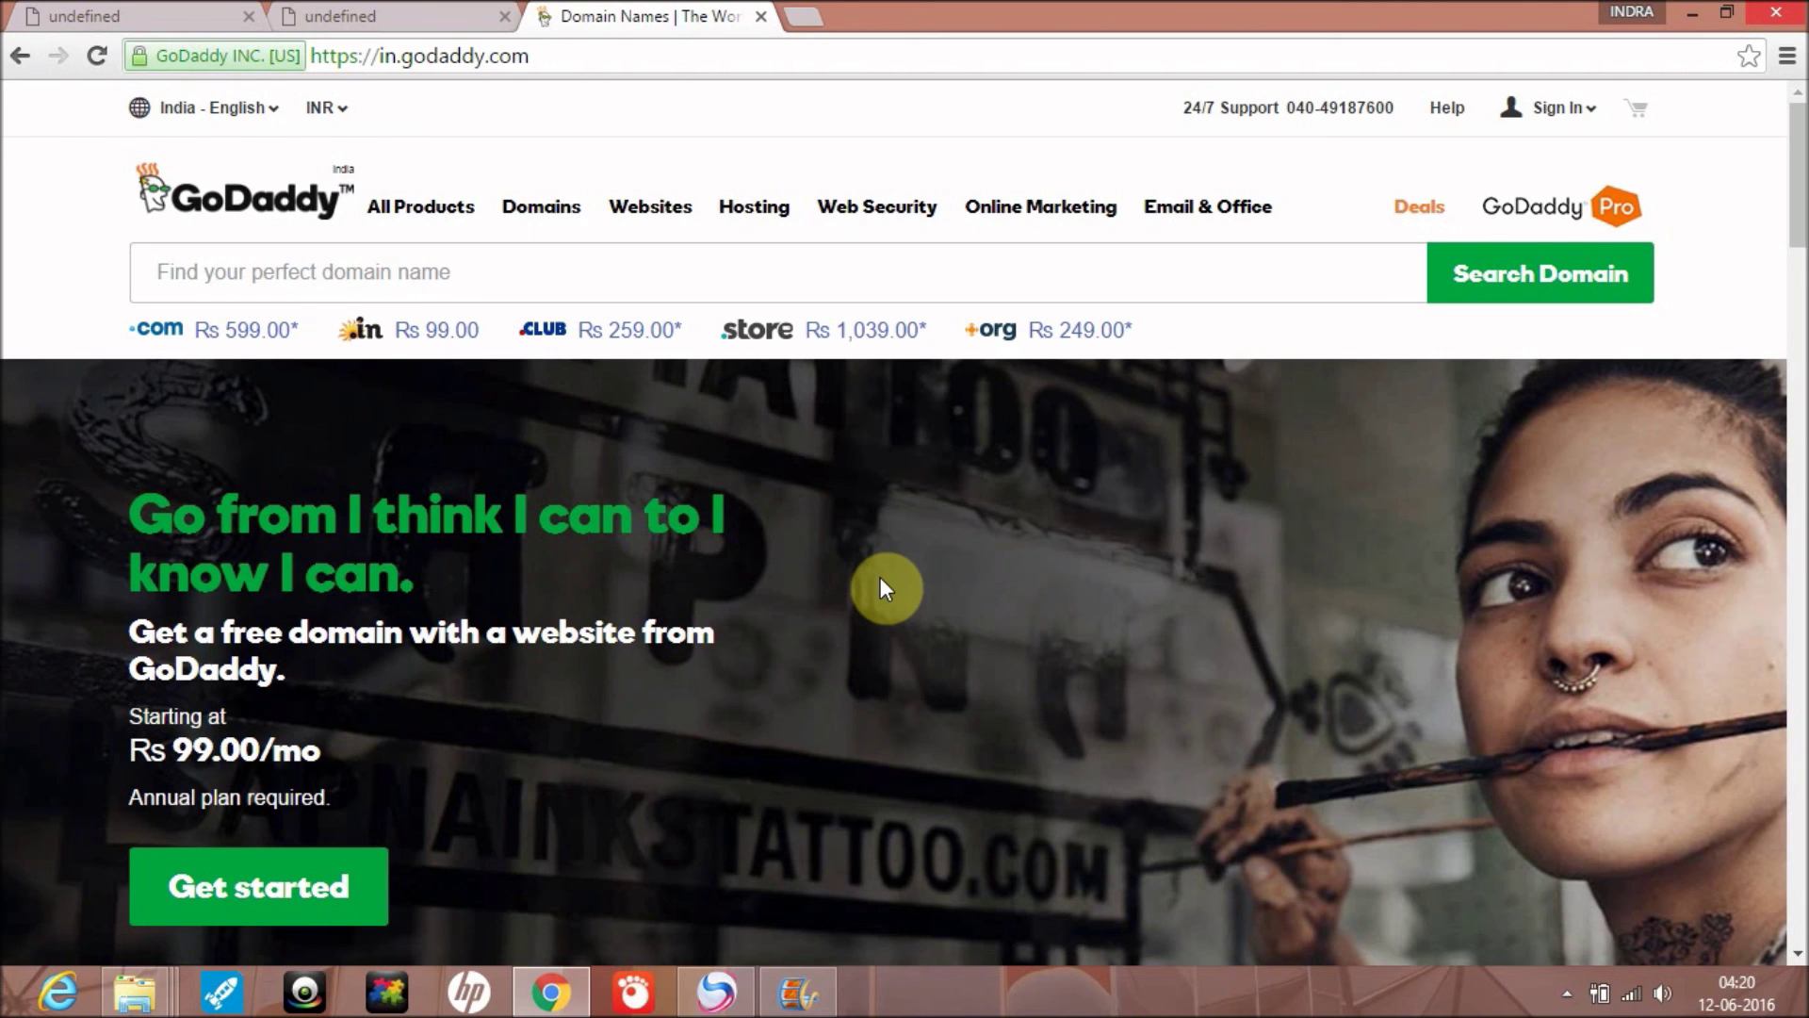
scroll(881, 576, down, 3)
scroll(881, 577, down, 1)
scroll(881, 577, down, 3)
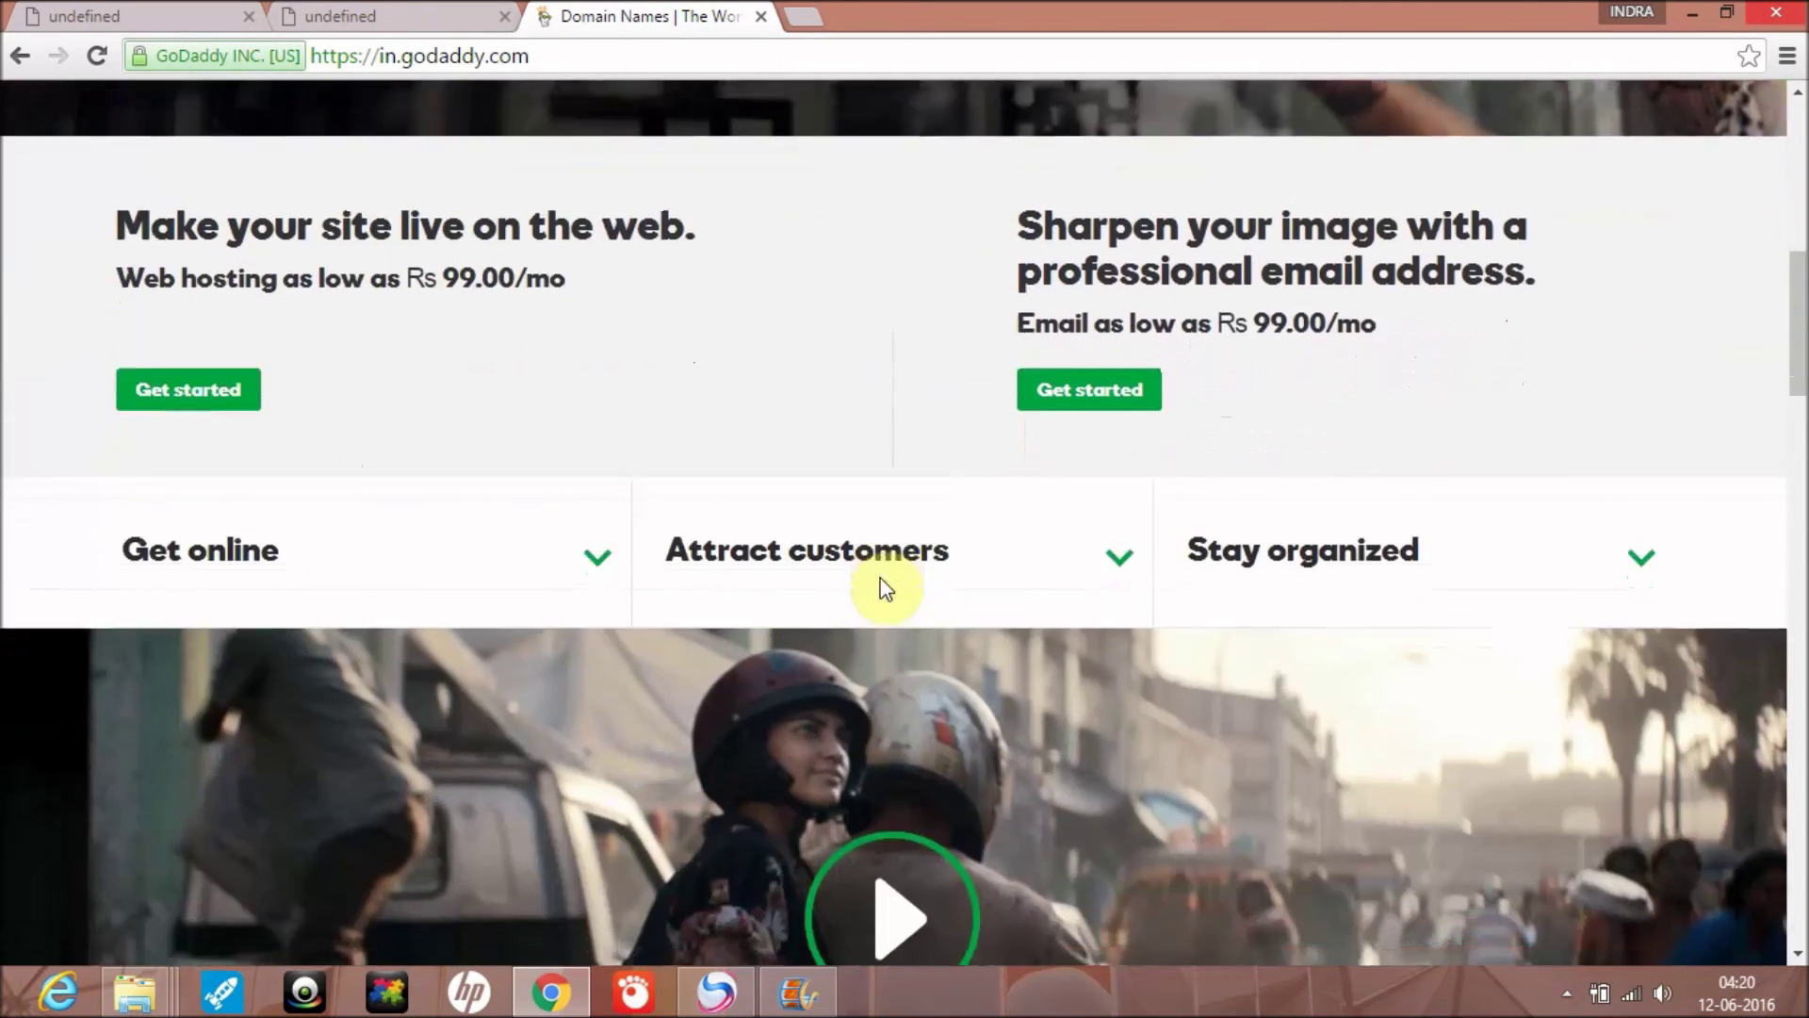
scroll(880, 588, down, 1)
scroll(881, 588, up, 4)
scroll(881, 588, up, 3)
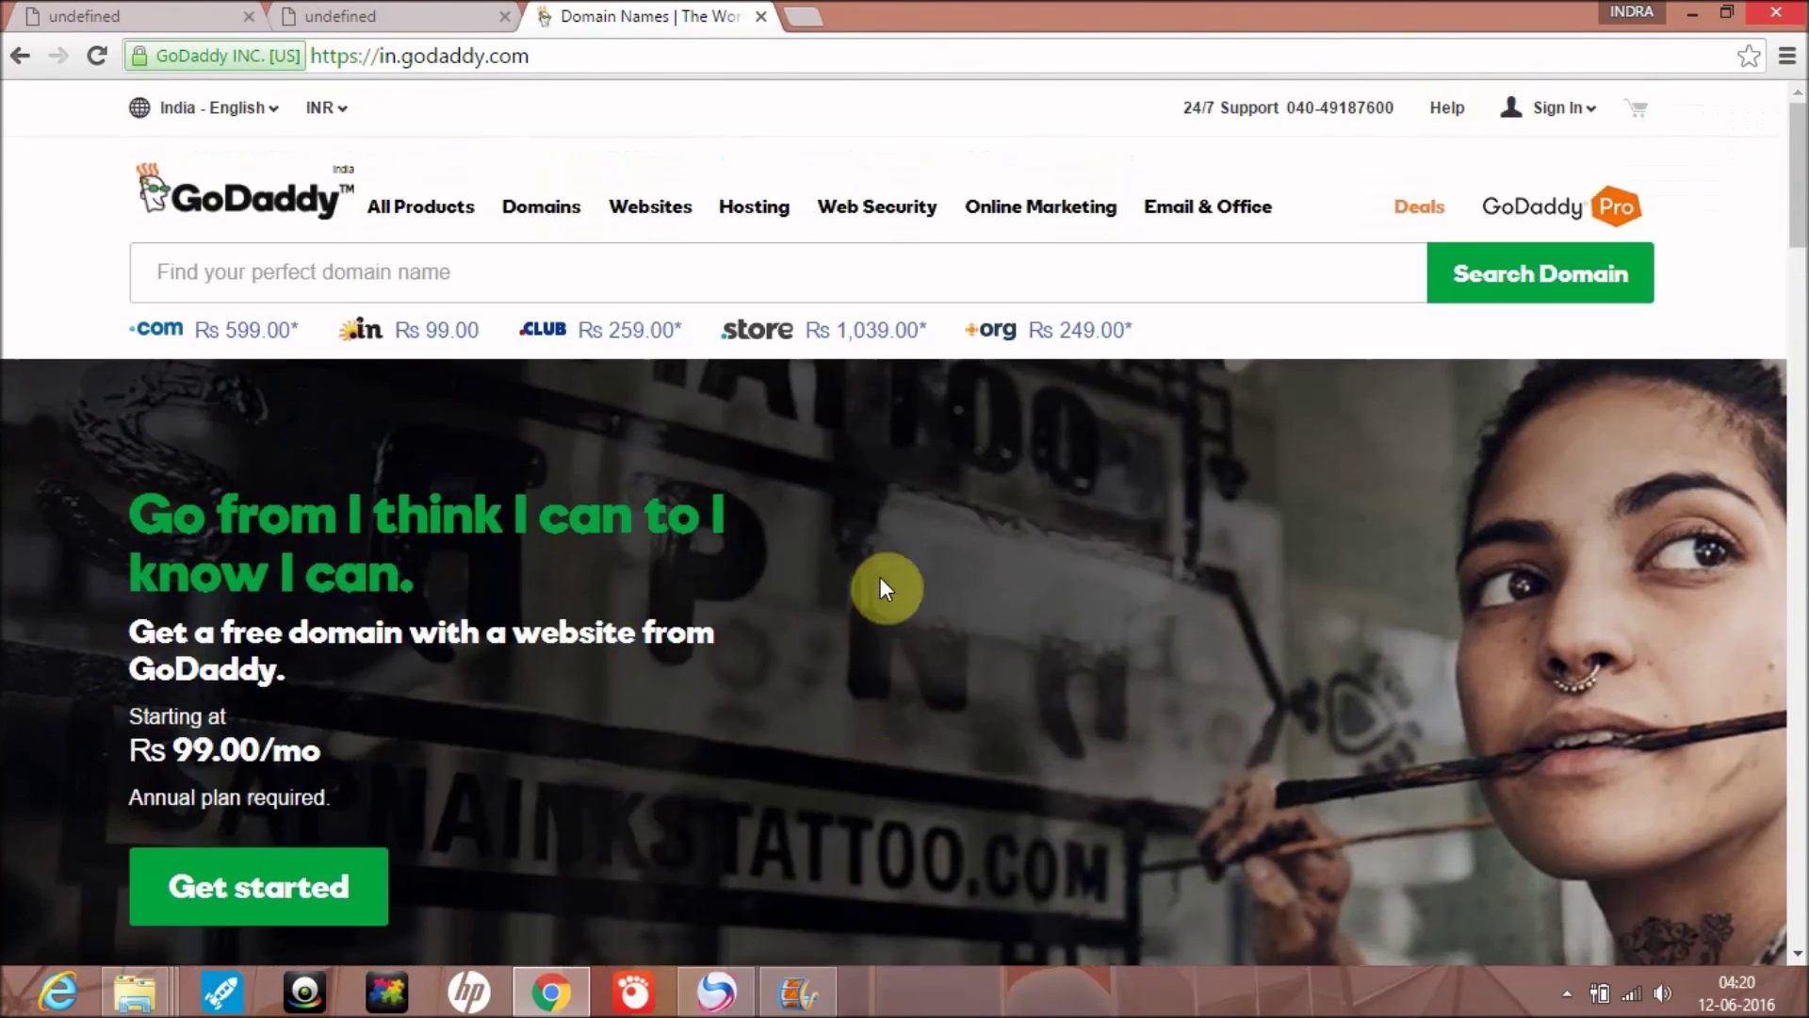